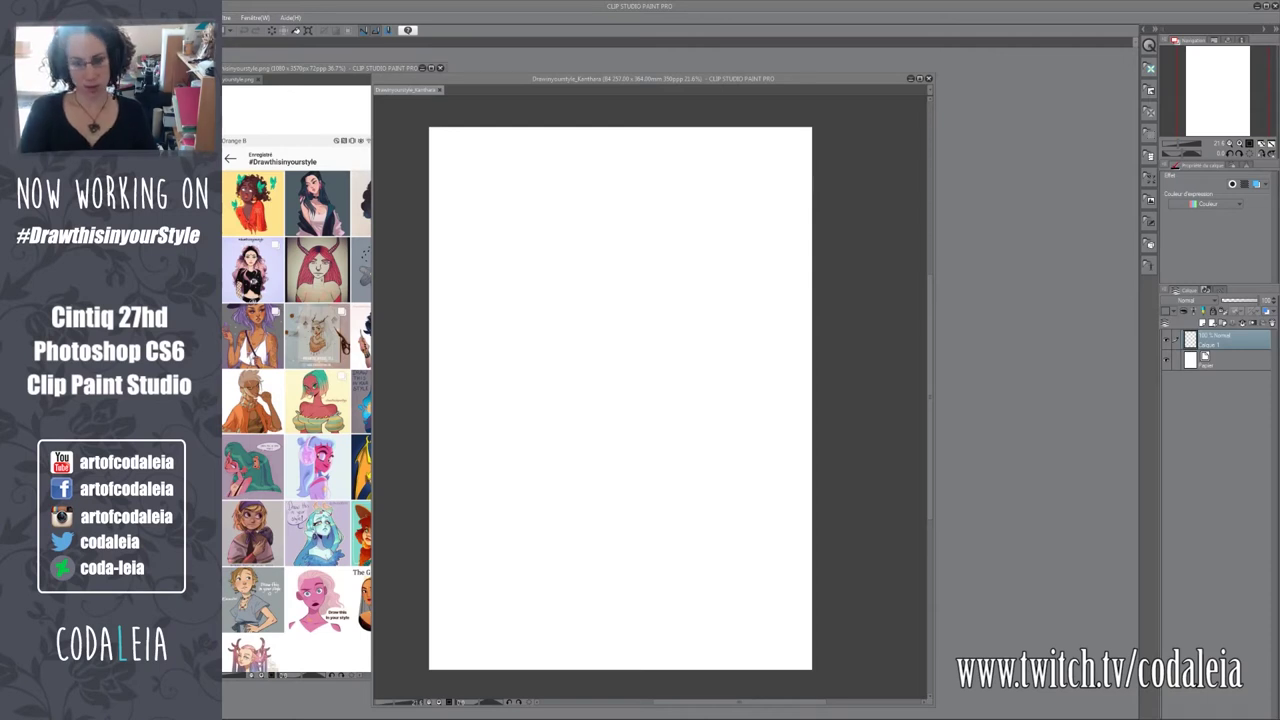
Zoom the reference out to show the whole yellow character, then make the blank canvas active.
scroll(313, 238, up, 3)
scroll(313, 238, down, 3)
click(557, 266)
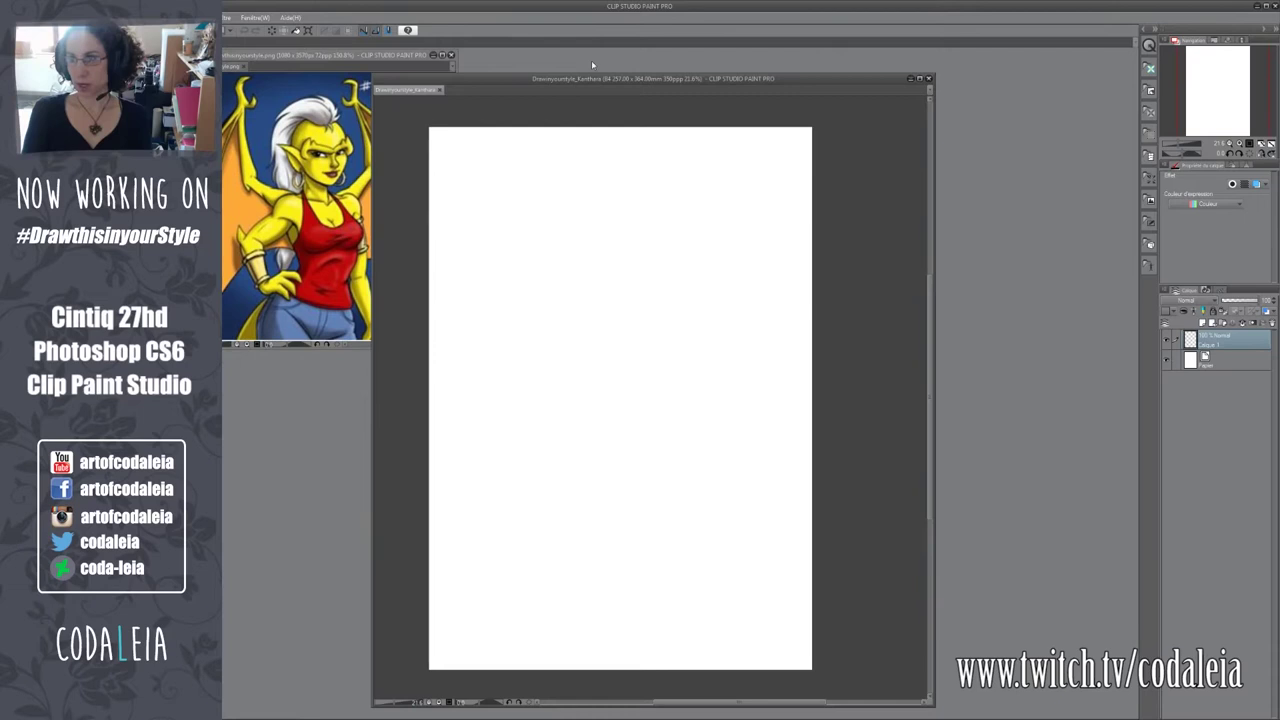
scroll(614, 329, up, 1)
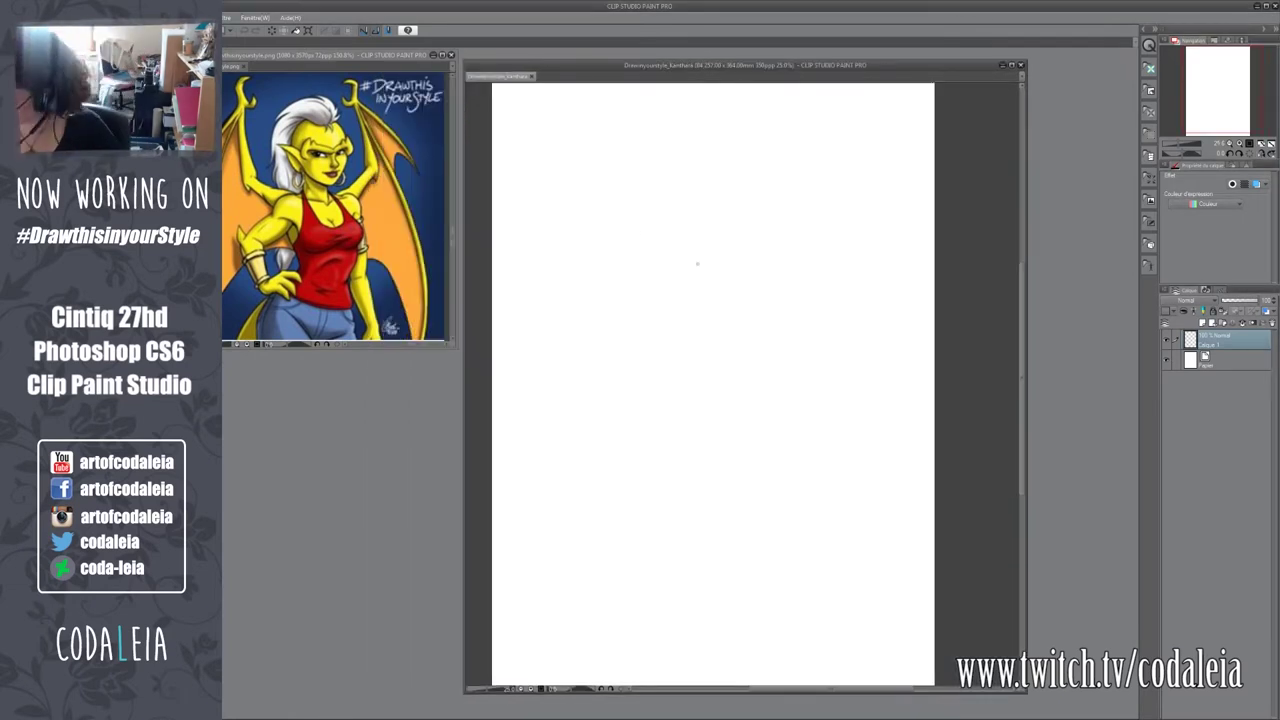
Sketch a head circle, scrap it, then redraw the head with guide and jaw lines.
mouse_move(716, 186)
mouse_down()
mouse_move(760, 290)
mouse_move(770, 280)
mouse_up()
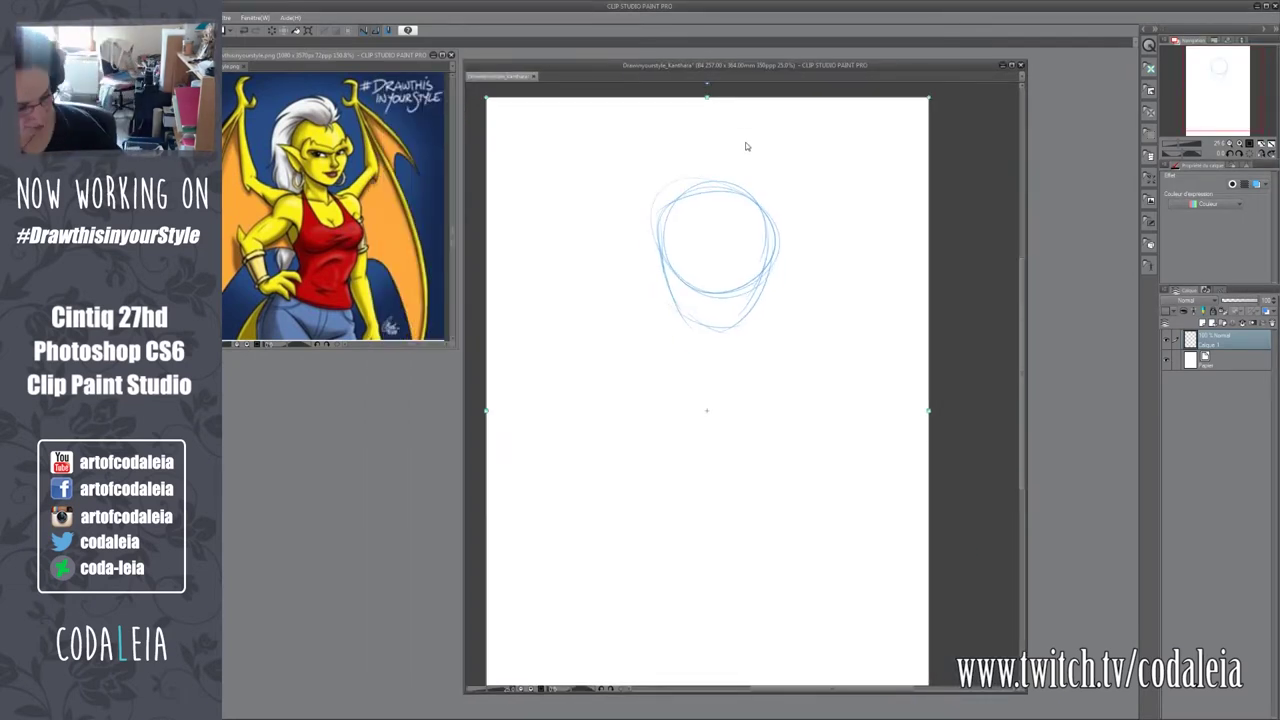
drag(780, 126, 568, 441)
key(Delete)
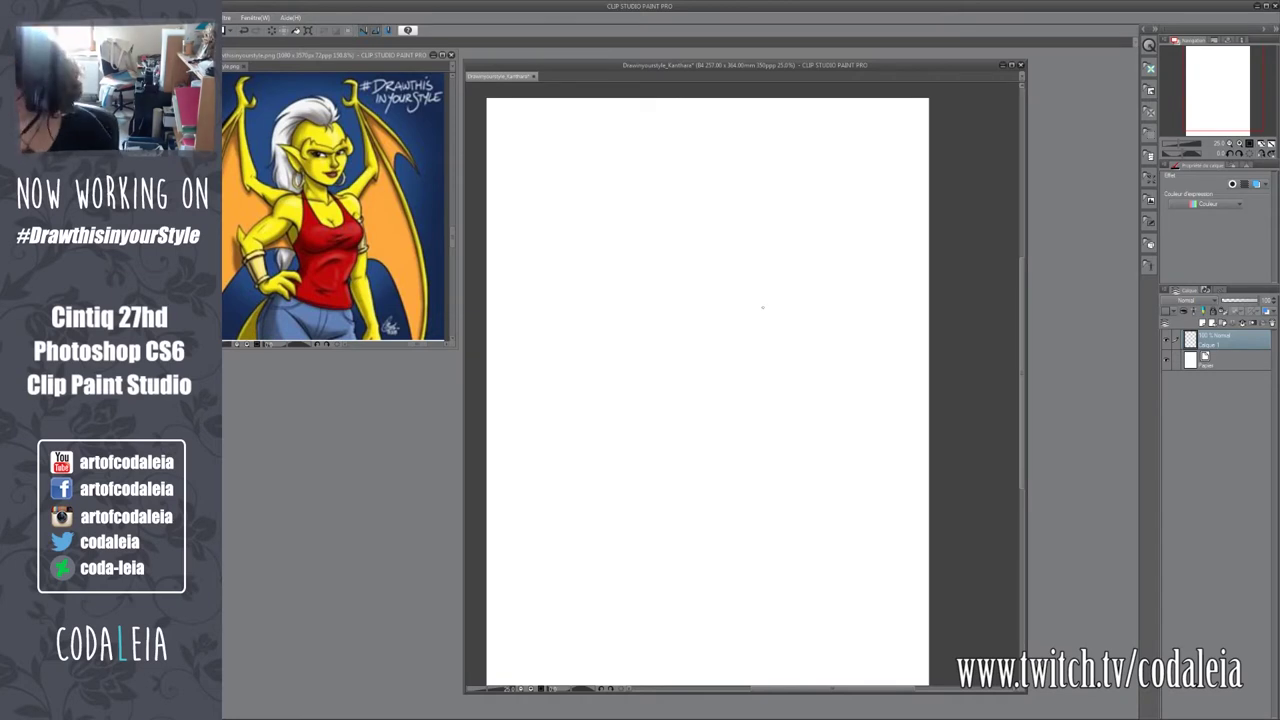
drag(755, 225, 625, 300)
drag(680, 190, 675, 370)
drag(625, 270, 680, 380)
drag(692, 282, 738, 276)
drag(608, 214, 676, 246)
Sketch the neck and shoulders below the head and draw the left eye.
drag(720, 374, 740, 304)
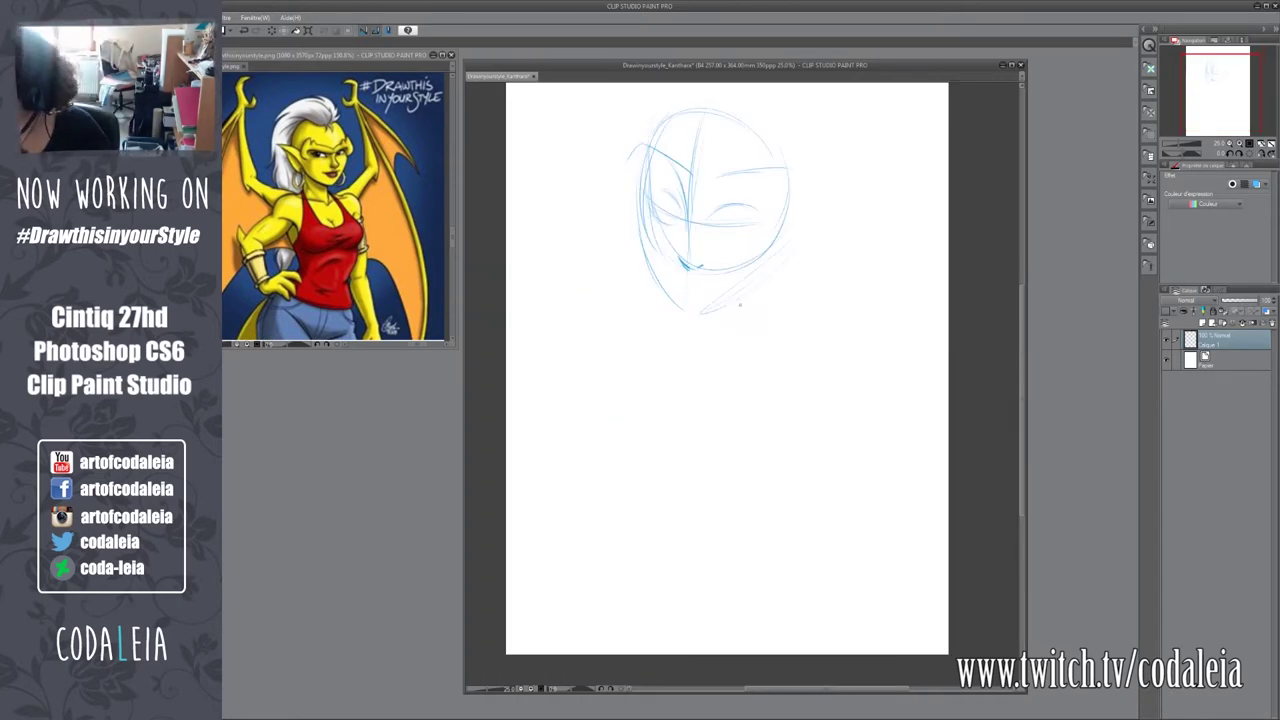
mouse_move(706, 346)
mouse_down()
mouse_move(690, 391)
mouse_move(725, 420)
mouse_up()
drag(660, 420, 658, 485)
drag(595, 460, 655, 435)
drag(755, 435, 805, 462)
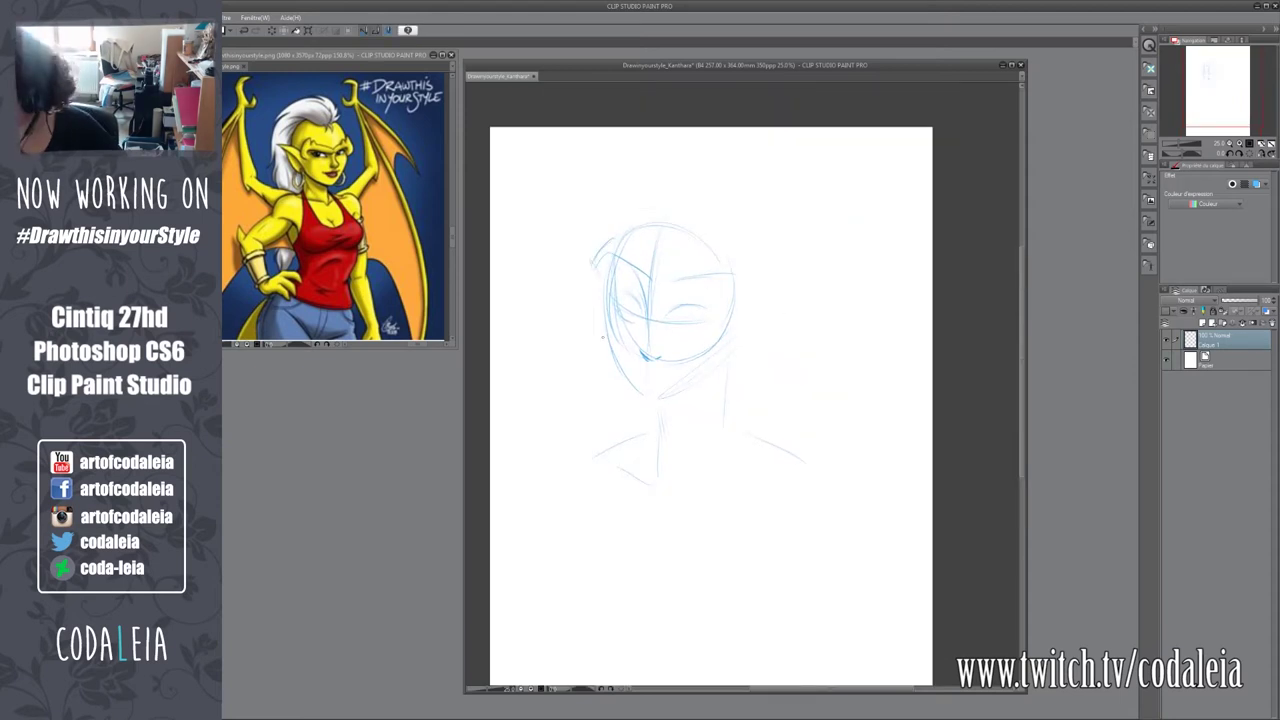
mouse_move(618, 296)
mouse_down()
mouse_move(636, 300)
mouse_move(657, 338)
mouse_up()
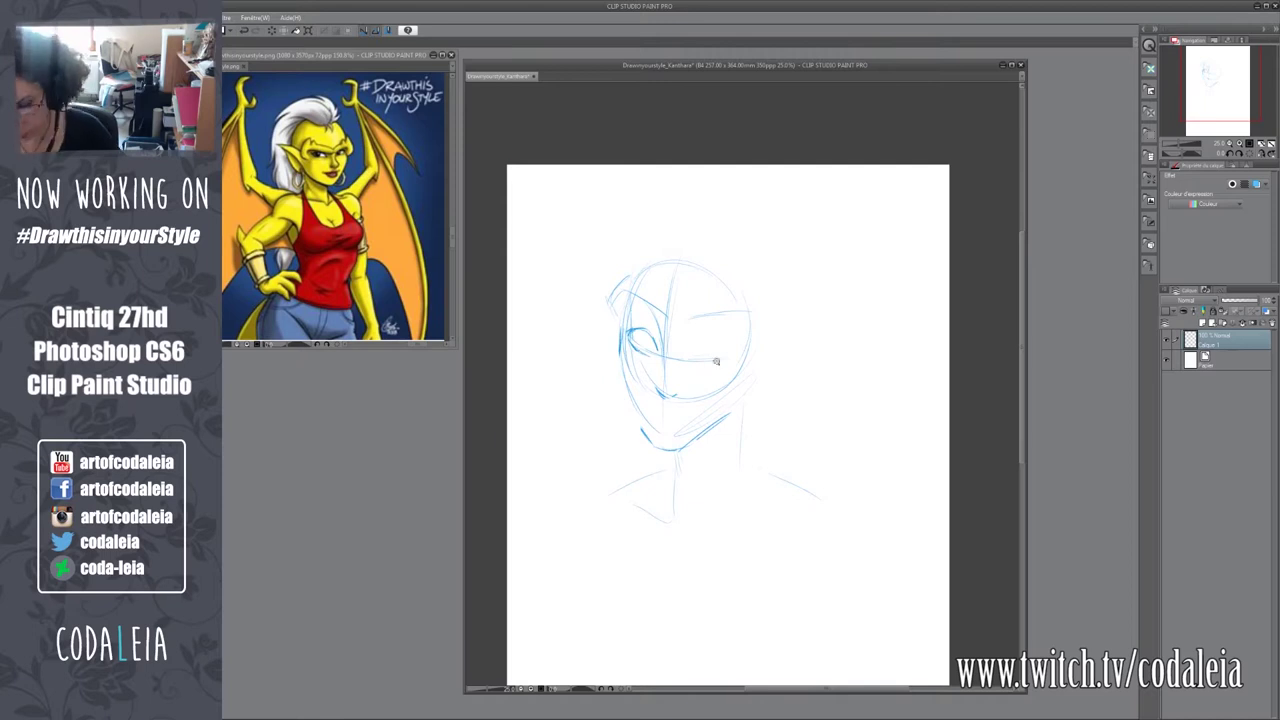
Lasso-delete the head sketch, redraw it smaller with the neck, and add a pointed elf ear.
drag(700, 250, 690, 258)
key(Delete)
mouse_move(656, 327)
mouse_down()
mouse_move(641, 307)
mouse_move(762, 321)
mouse_up()
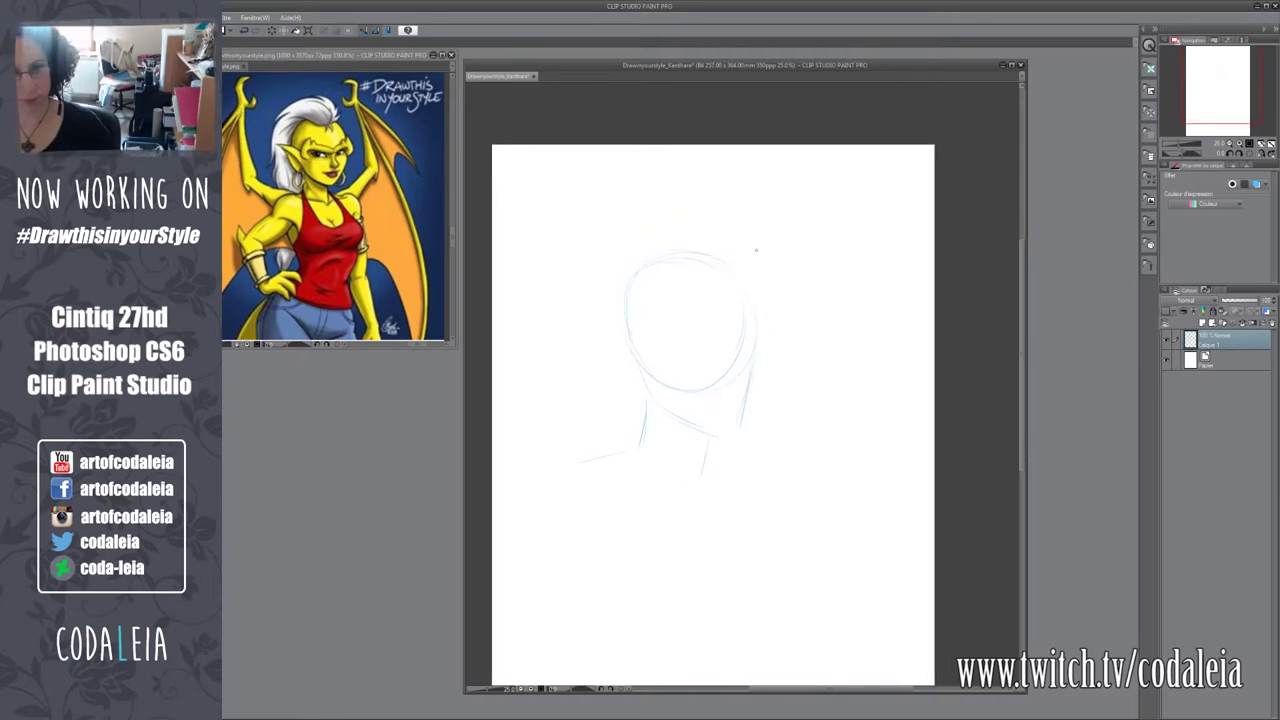
drag(757, 251, 751, 357)
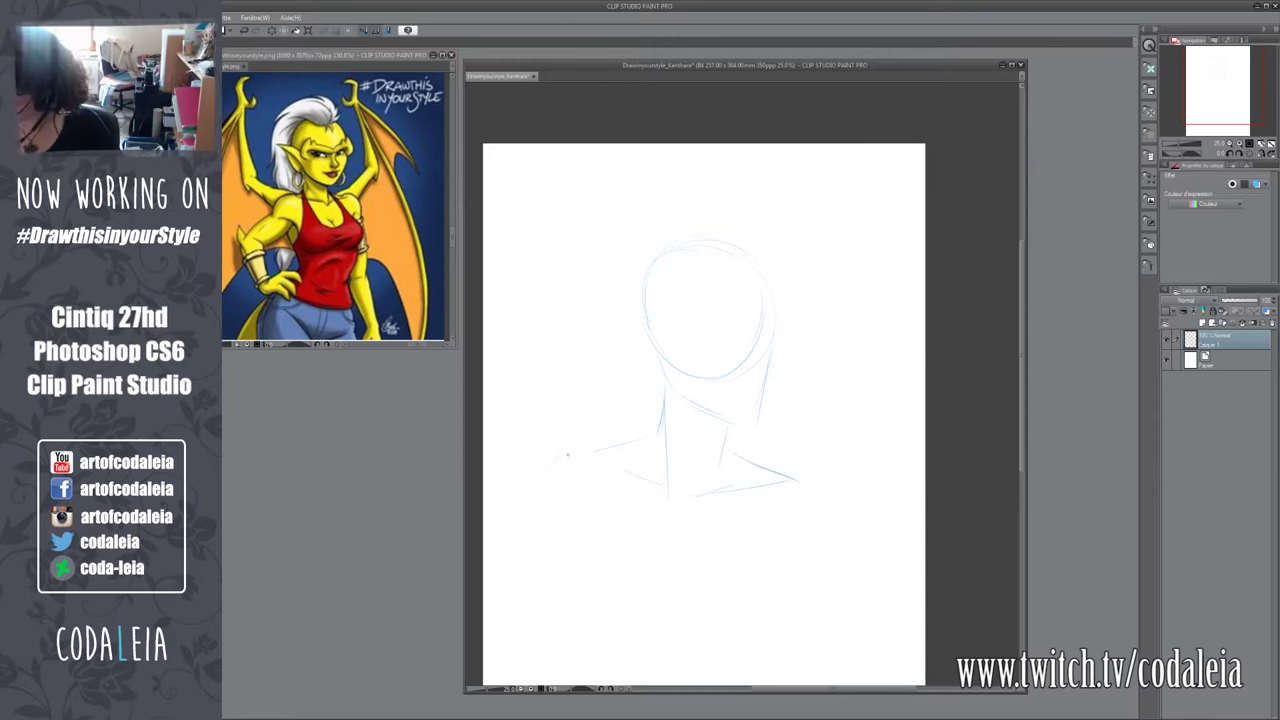
drag(645, 325, 628, 377)
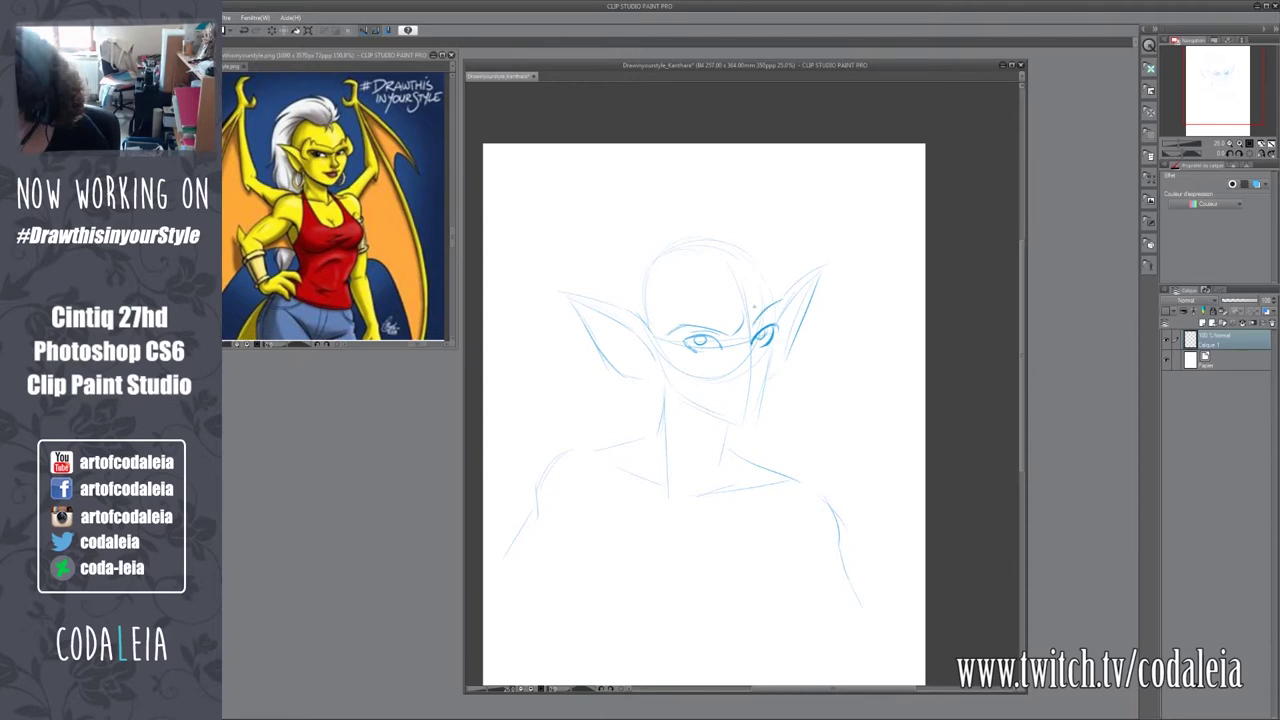
Darken the left eye, flip the canvas, and sketch the neck, right shoulder, ears and a hoop earring.
mouse_move(700, 340)
mouse_down()
mouse_move(610, 410)
mouse_move(630, 405)
mouse_move(688, 498)
mouse_move(682, 398)
mouse_up()
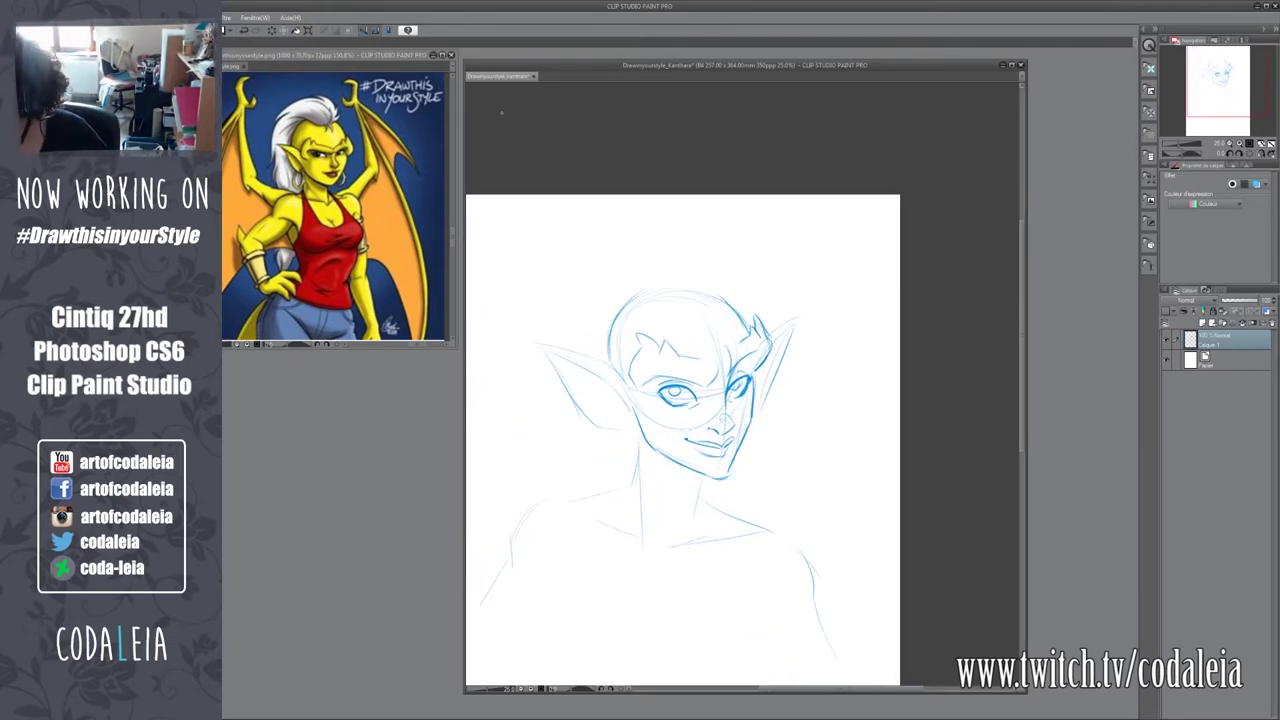
key(h)
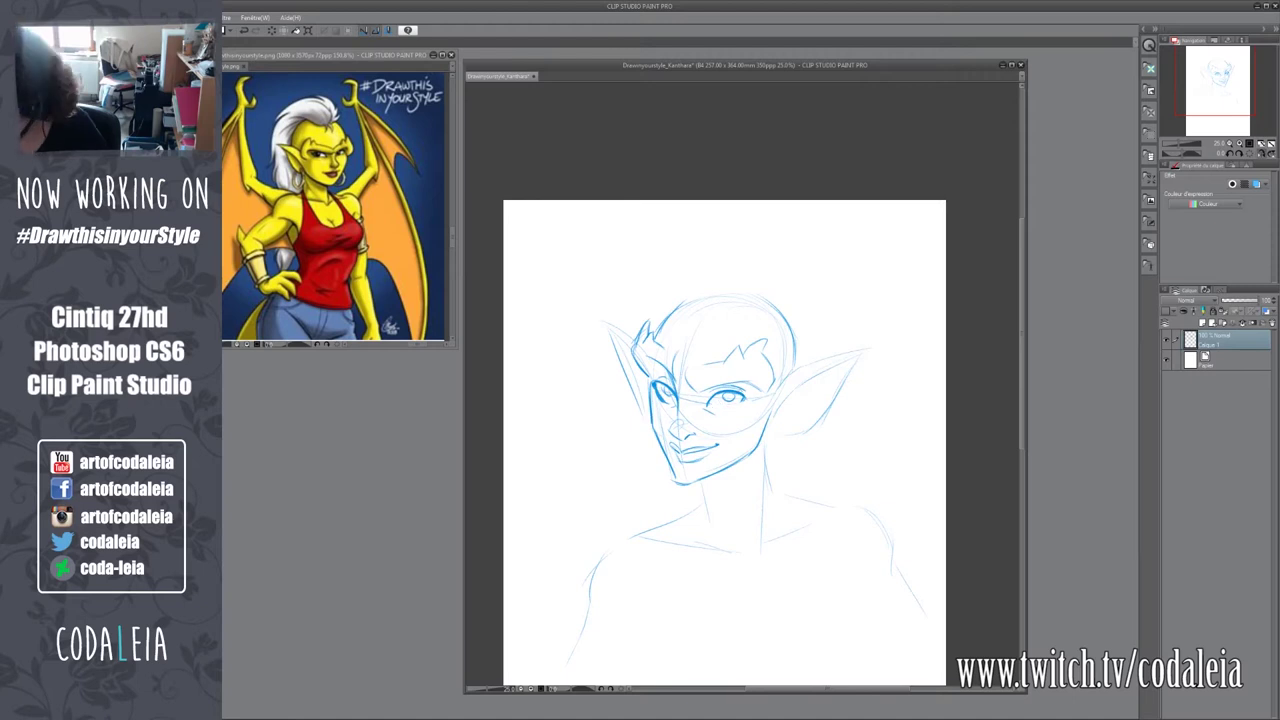
drag(716, 440, 699, 464)
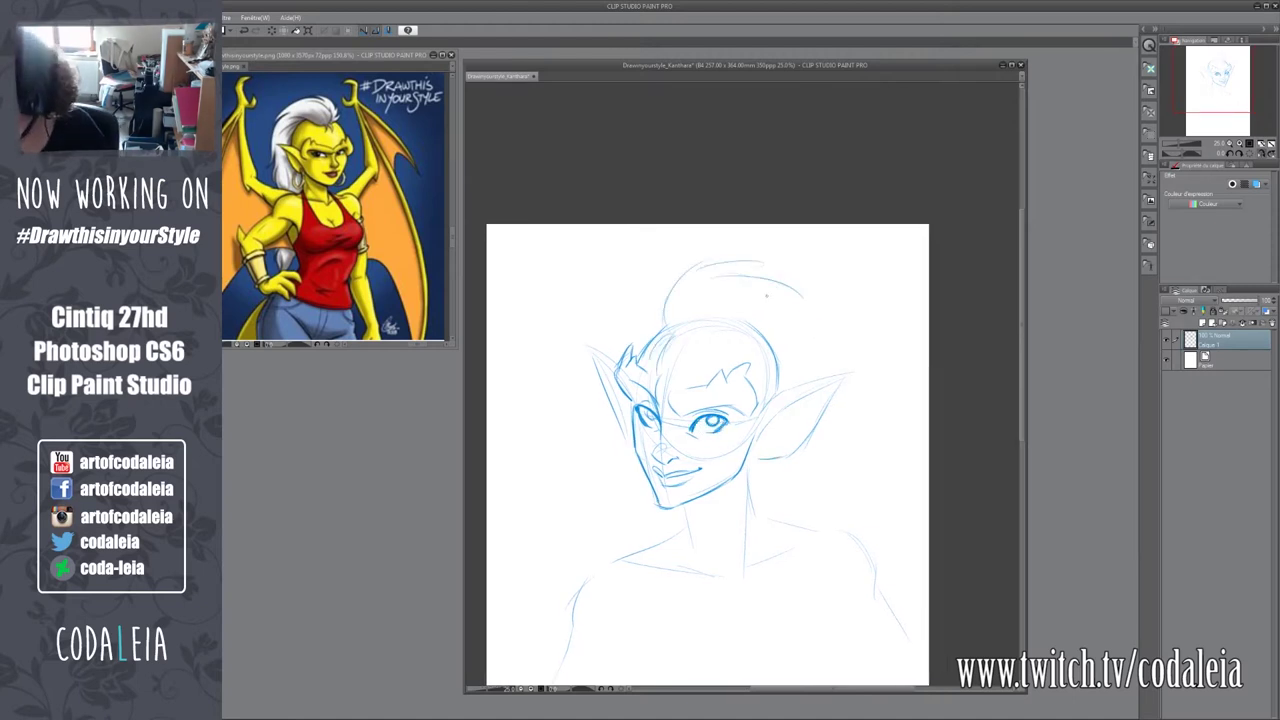
drag(767, 295, 762, 187)
drag(800, 290, 795, 410)
drag(746, 342, 737, 460)
drag(812, 448, 856, 560)
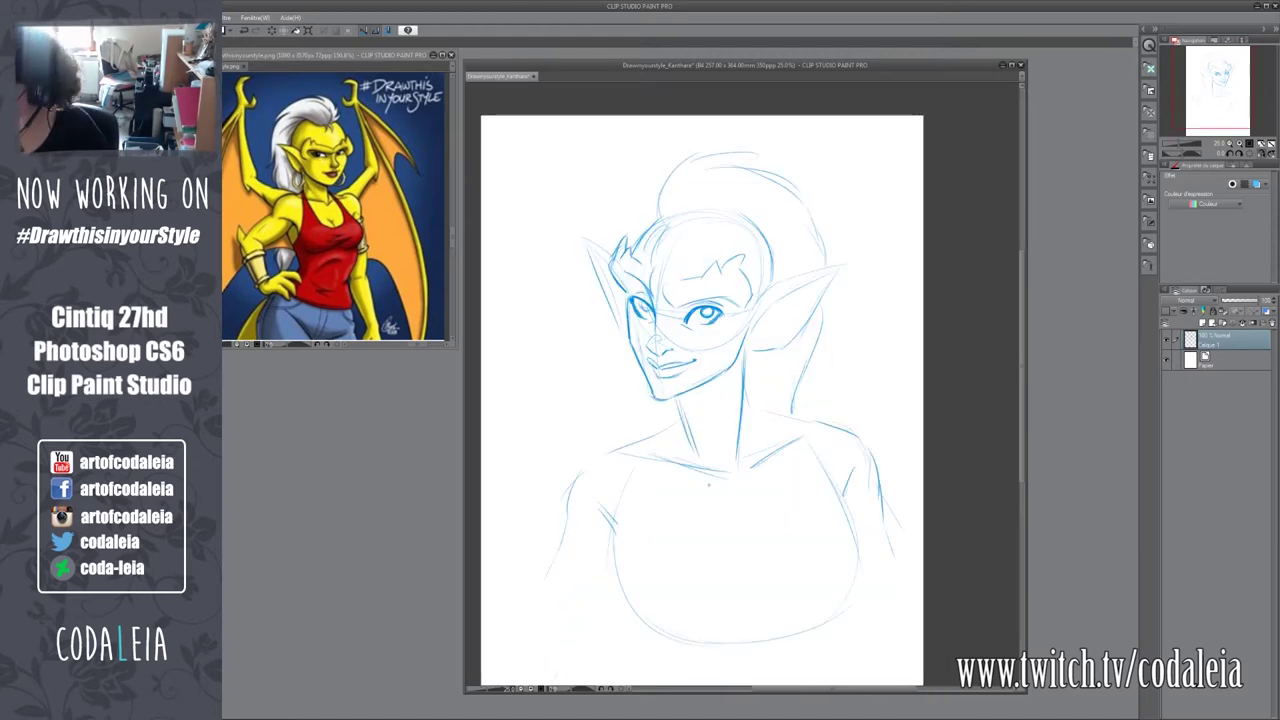
drag(800, 372, 714, 405)
drag(549, 368, 561, 405)
drag(580, 452, 604, 522)
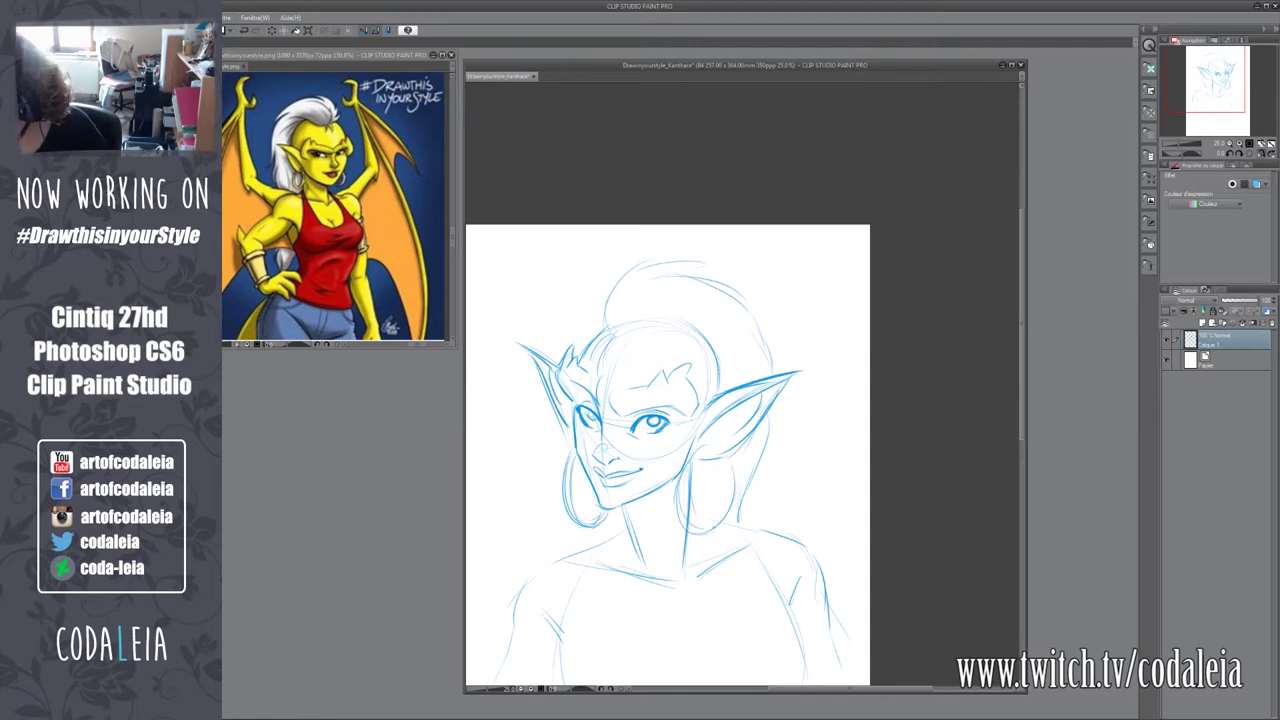
Scale the sketch down, then sketch the torso sides, raised arm, bust curve and chest line.
key(ctrl+t)
drag(531, 94, 566, 130)
key(Return)
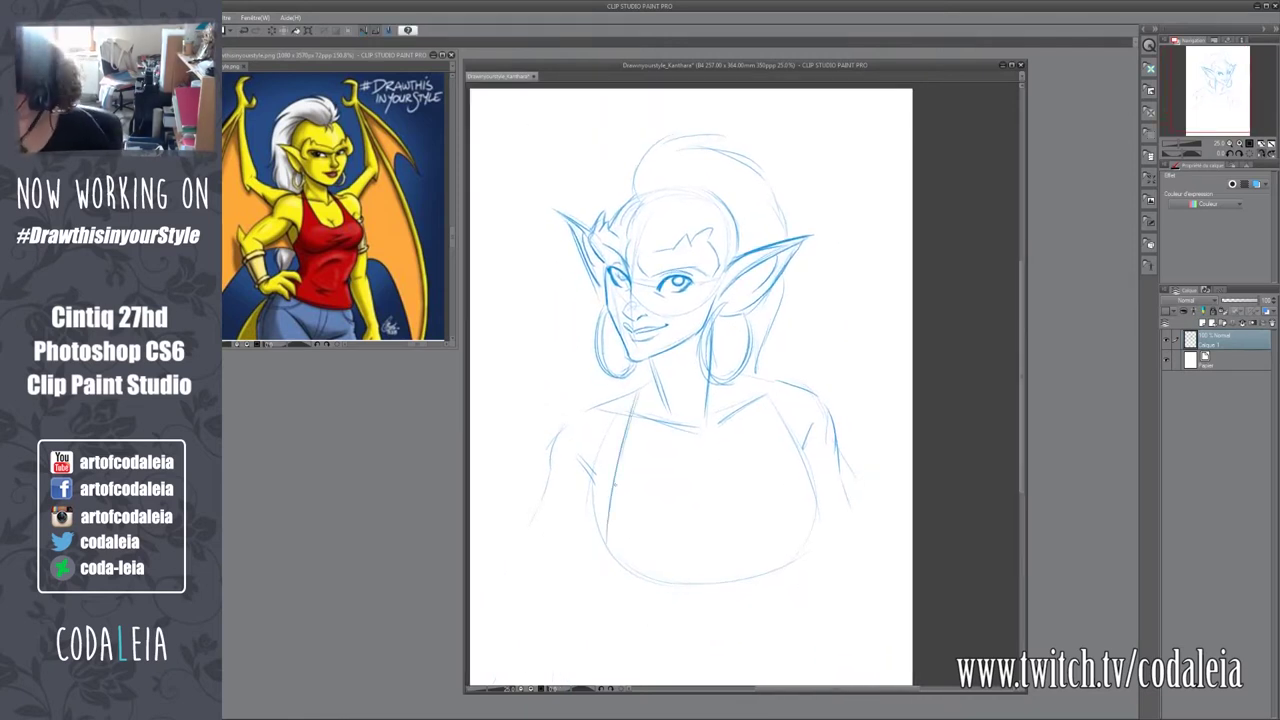
drag(642, 372, 628, 550)
drag(826, 362, 878, 514)
drag(608, 356, 696, 418)
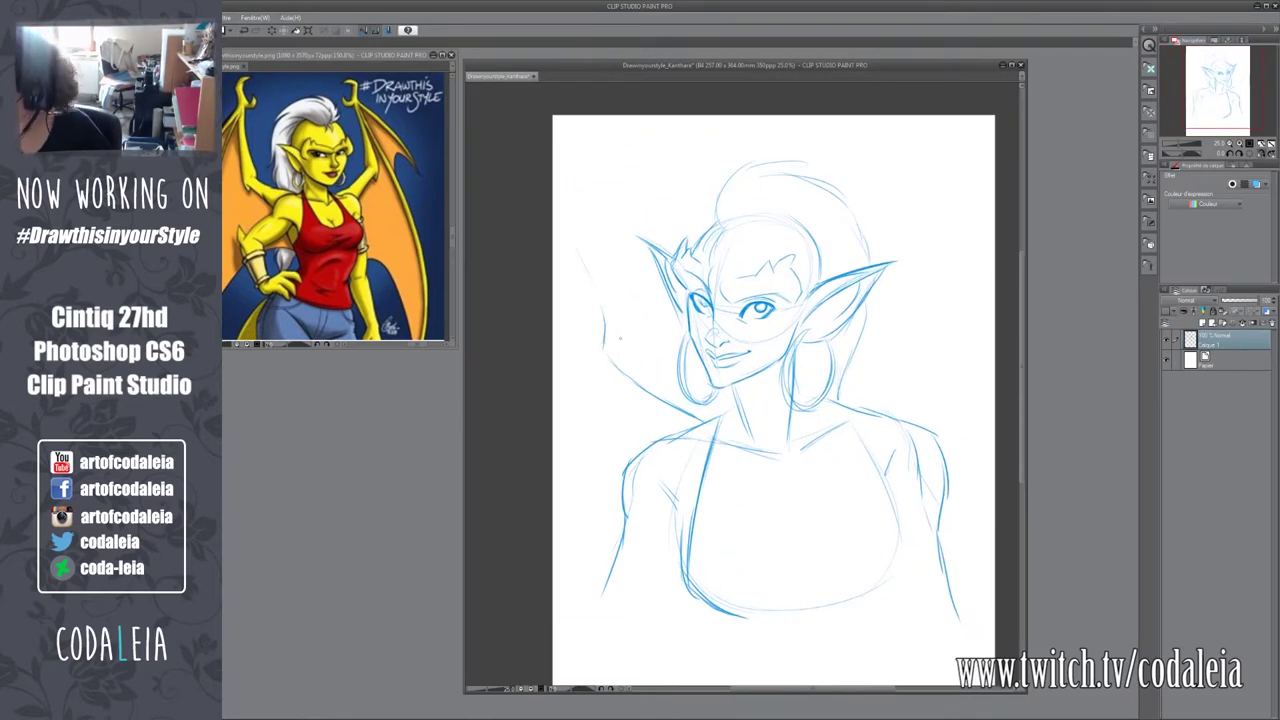
drag(732, 360, 695, 395)
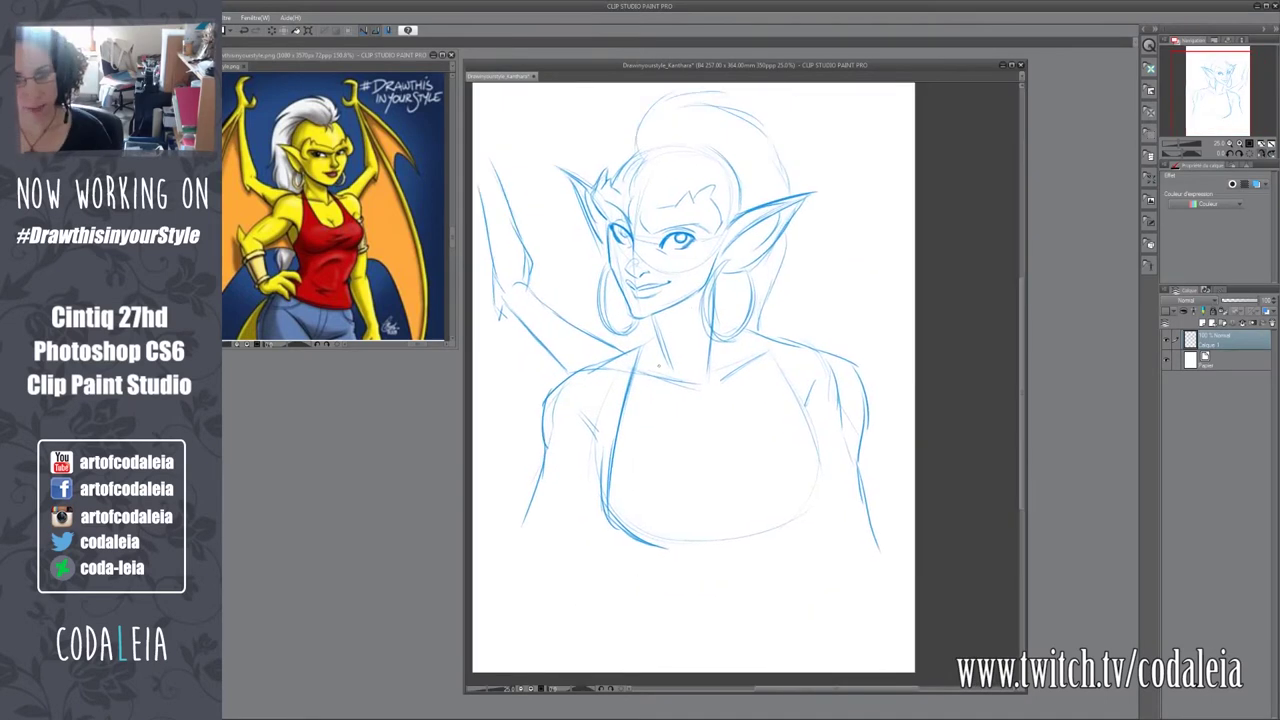
drag(770, 342, 650, 460)
drag(750, 348, 814, 508)
drag(724, 455, 721, 495)
Erase the rough left torso lines, scale the sketch down again, and sketch the right arm and wrist.
drag(560, 382, 476, 610)
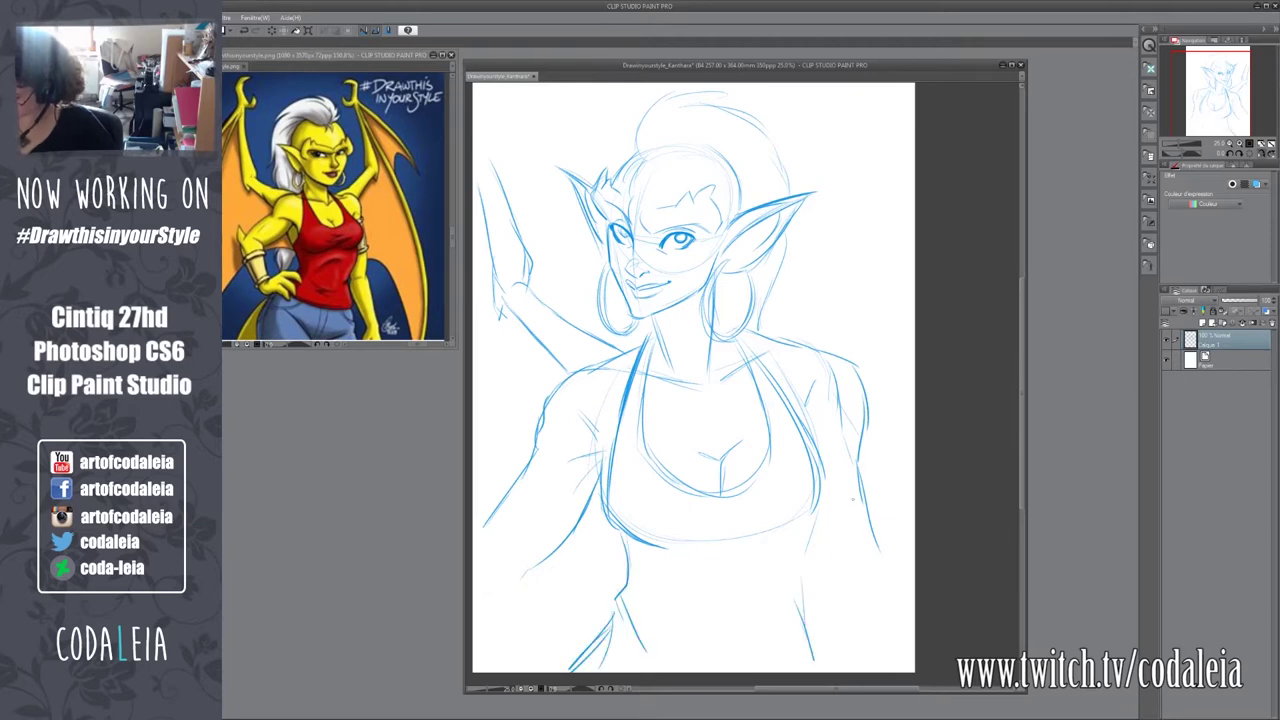
drag(593, 625, 561, 530)
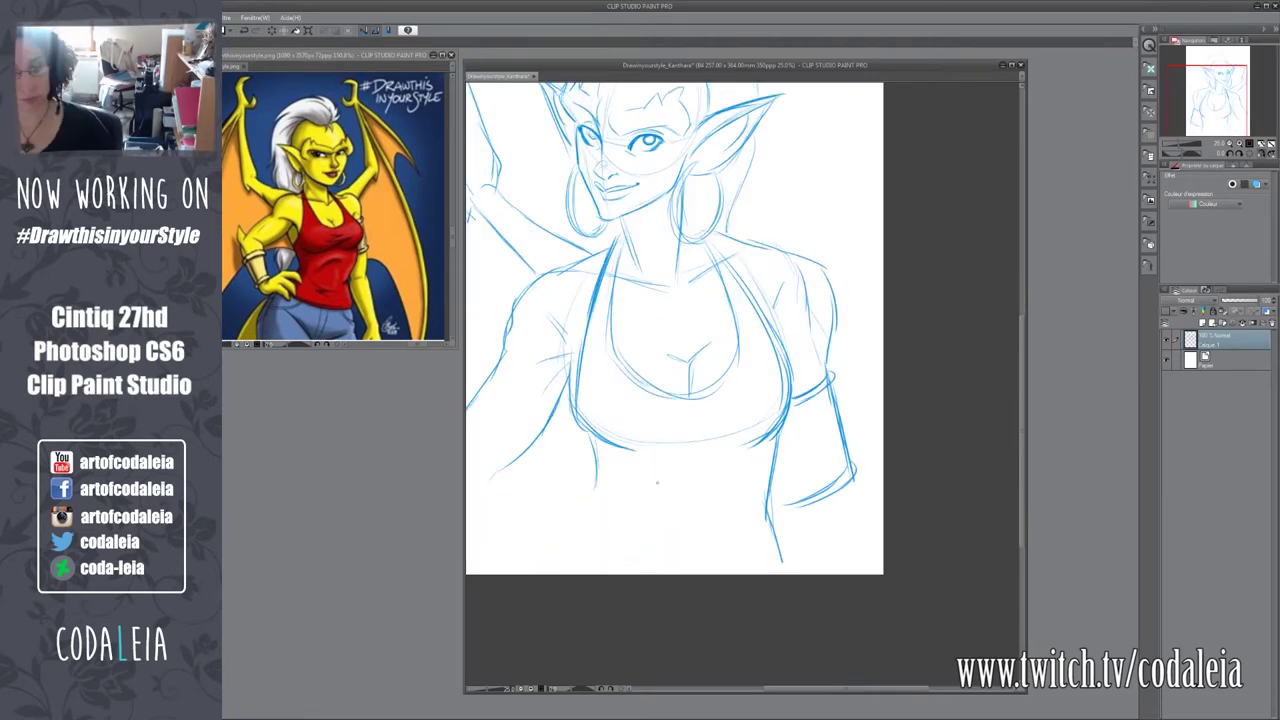
scroll(674, 330, up, 2)
key(ctrl+t)
drag(932, 124, 830, 262)
key(Return)
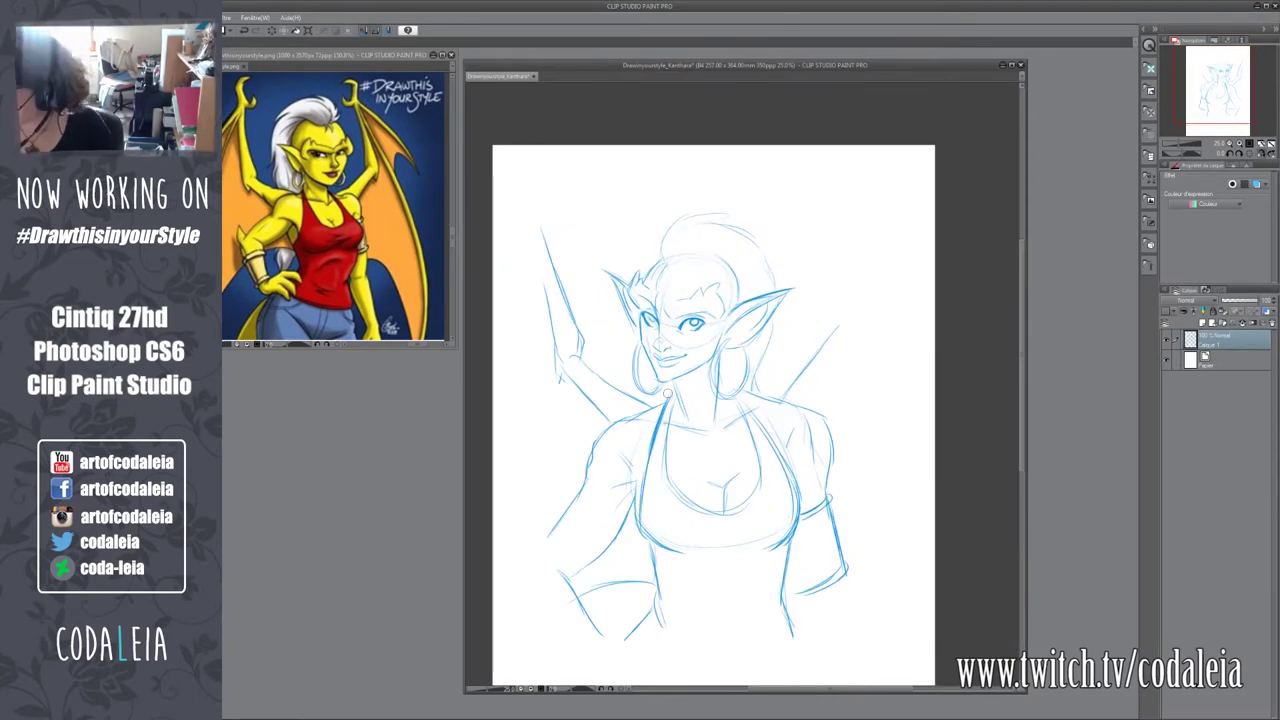
scroll(716, 414, right, 2)
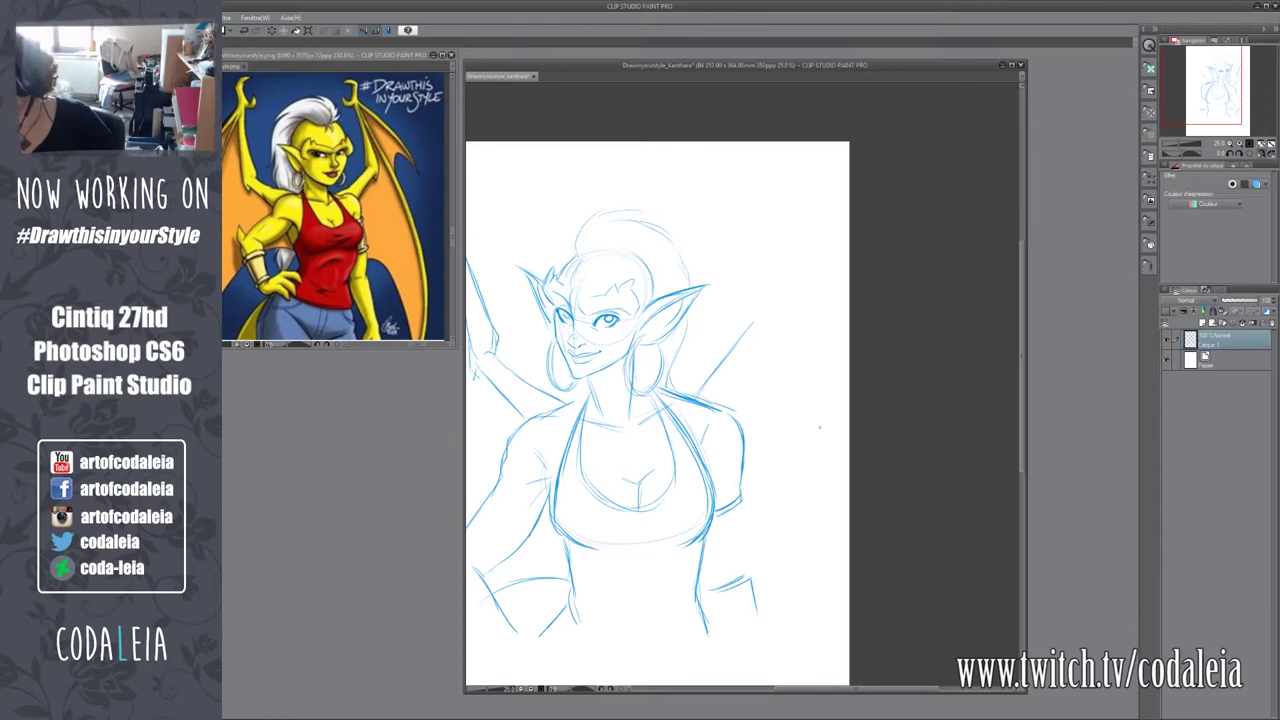
drag(738, 492, 742, 548)
drag(700, 586, 746, 574)
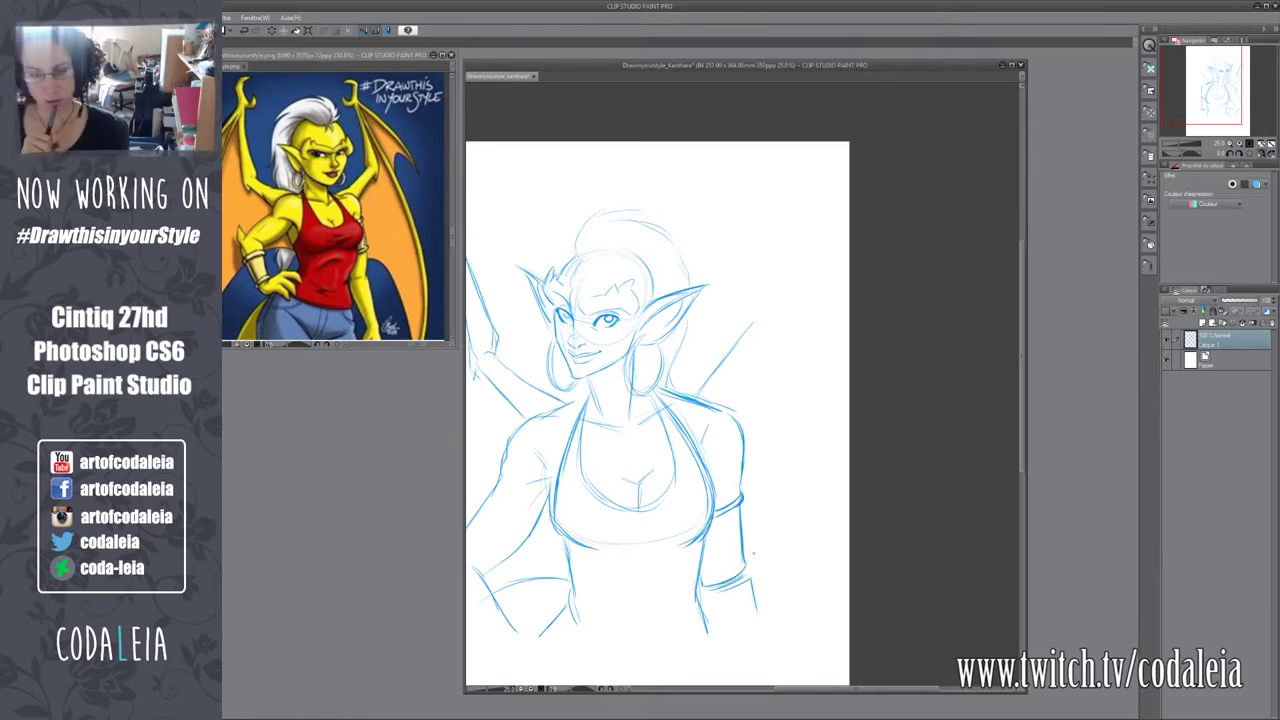
scroll(766, 543, up, 1)
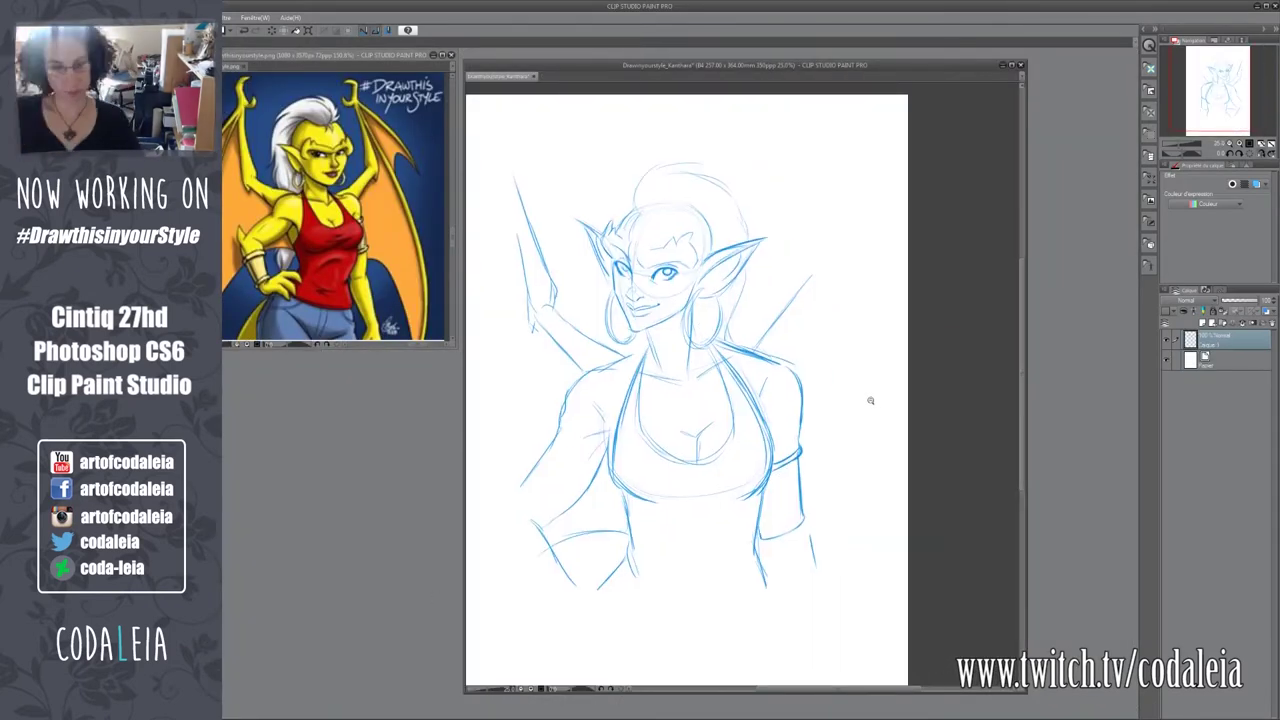
At 33.3% zoom, sketch the hip waistband and redraw the right arm, side and hip.
key(ctrl+plus)
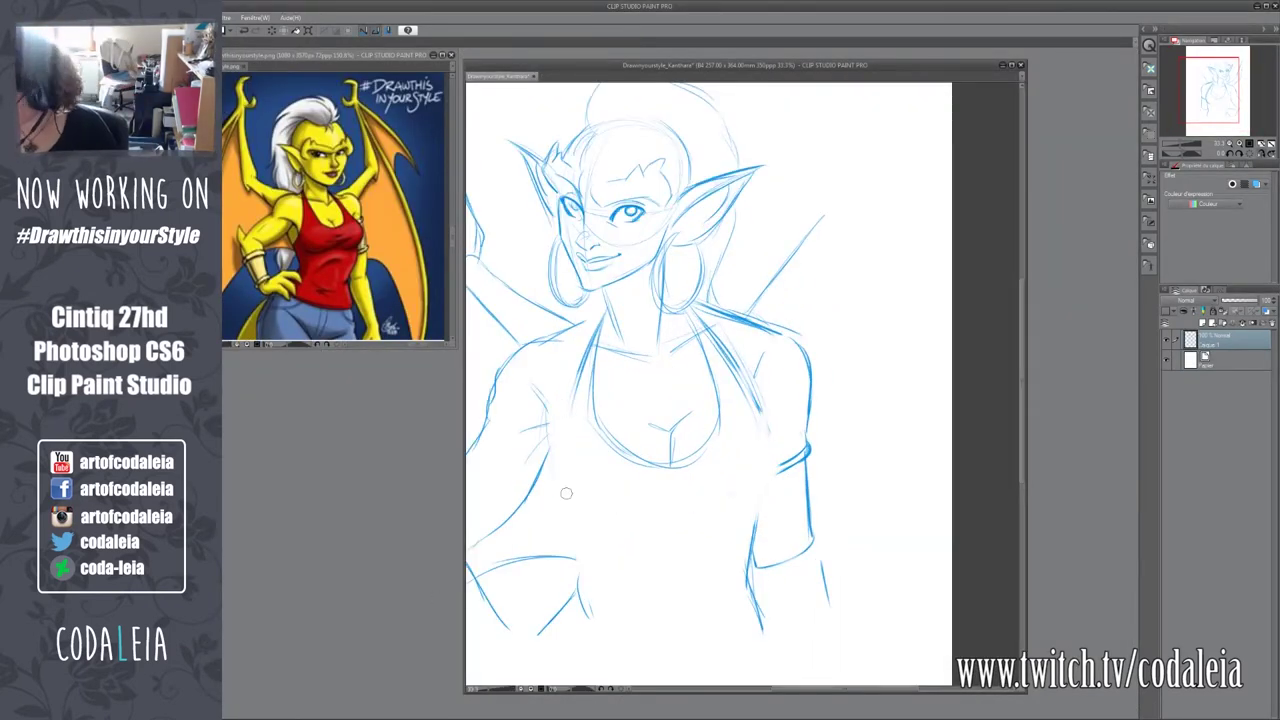
mouse_move(576, 208)
mouse_down()
mouse_move(646, 228)
mouse_move(634, 157)
mouse_up()
drag(834, 630, 924, 535)
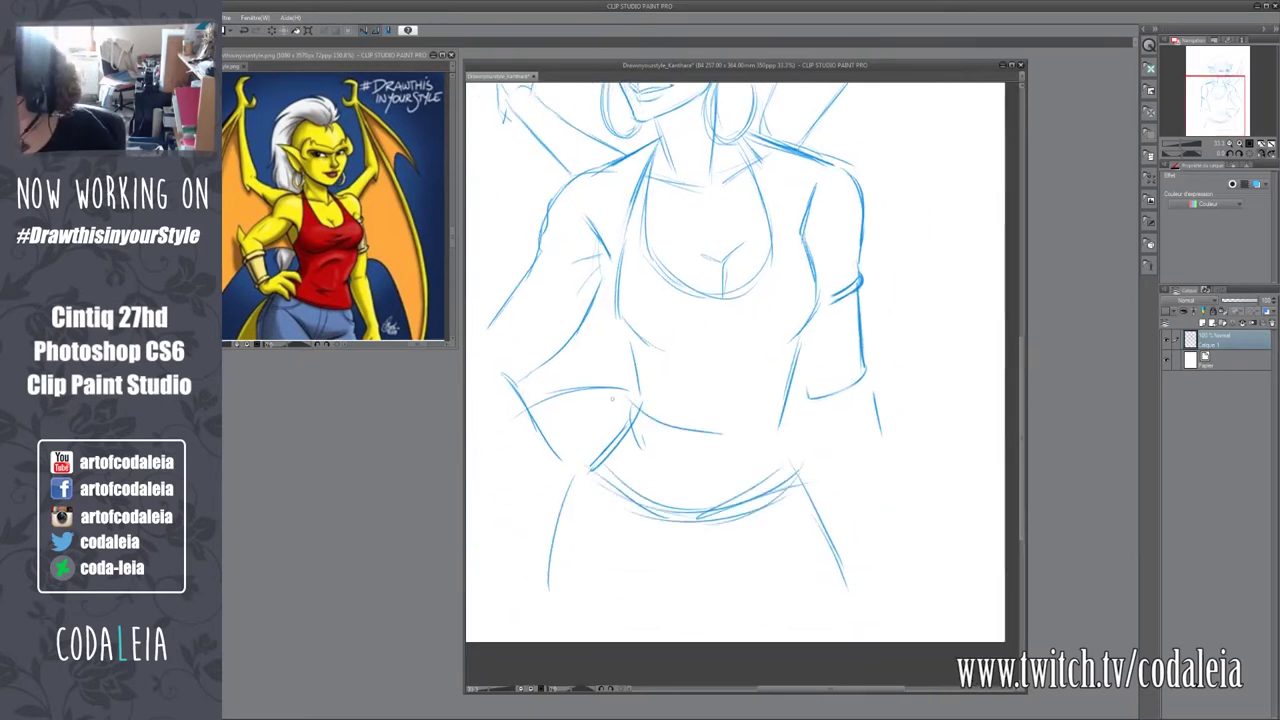
mouse_move(680, 455)
mouse_down()
mouse_move(745, 458)
mouse_move(745, 540)
mouse_up()
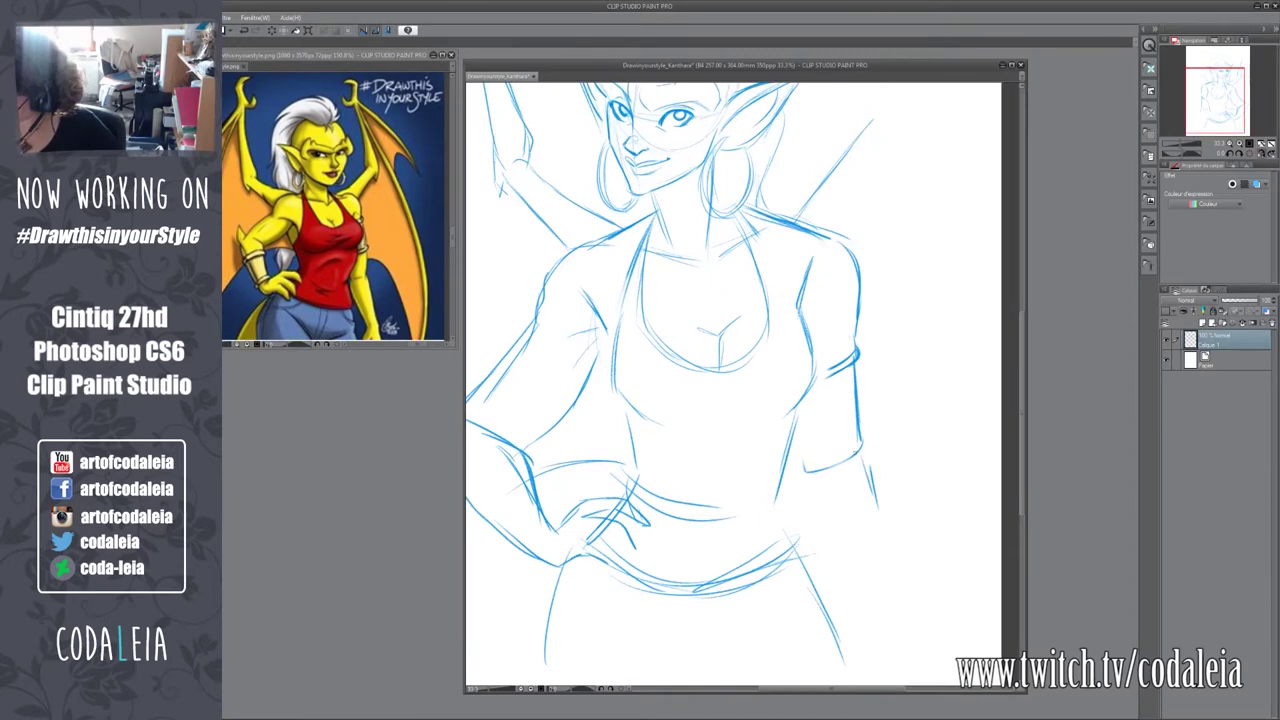
drag(850, 445, 915, 648)
drag(900, 560, 858, 461)
drag(770, 400, 842, 590)
drag(856, 448, 868, 640)
drag(872, 468, 888, 578)
Check the whole figure zoomed out, then draw the raised arm up from the elbow.
key(ctrl+minus)
drag(700, 300, 700, 400)
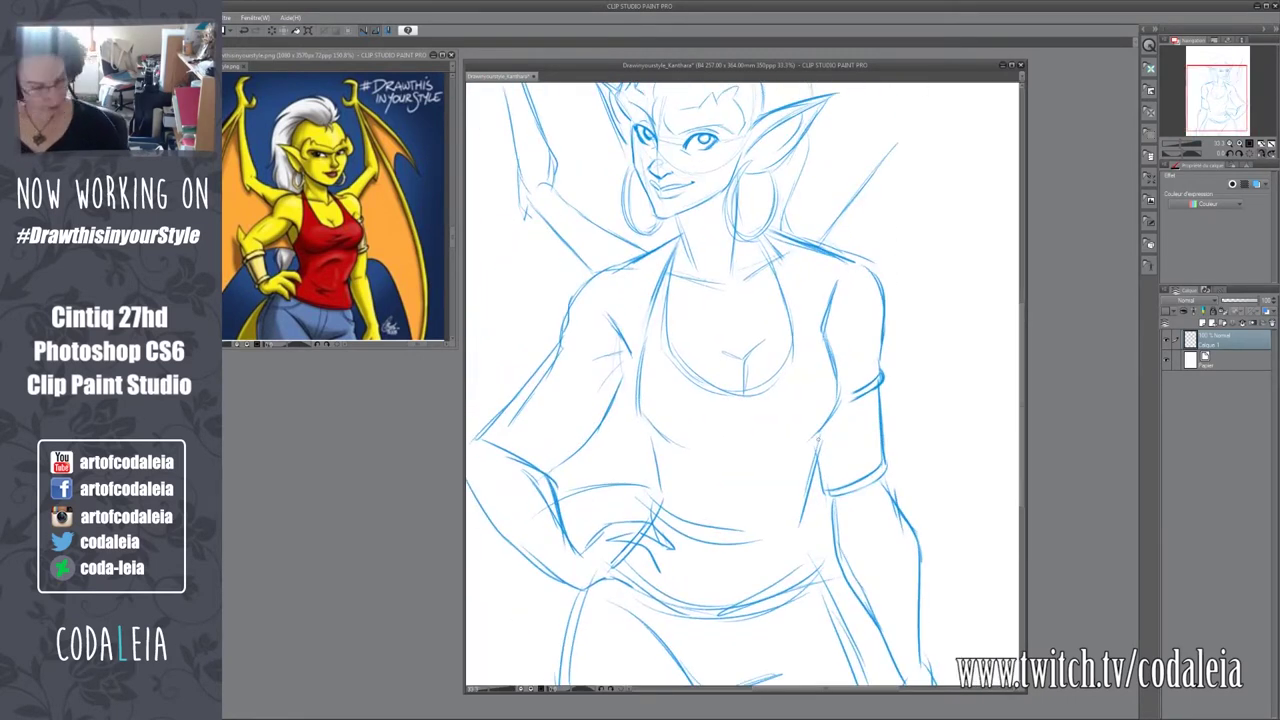
key(ctrl+minus)
key(ctrl+minus)
click(829, 549)
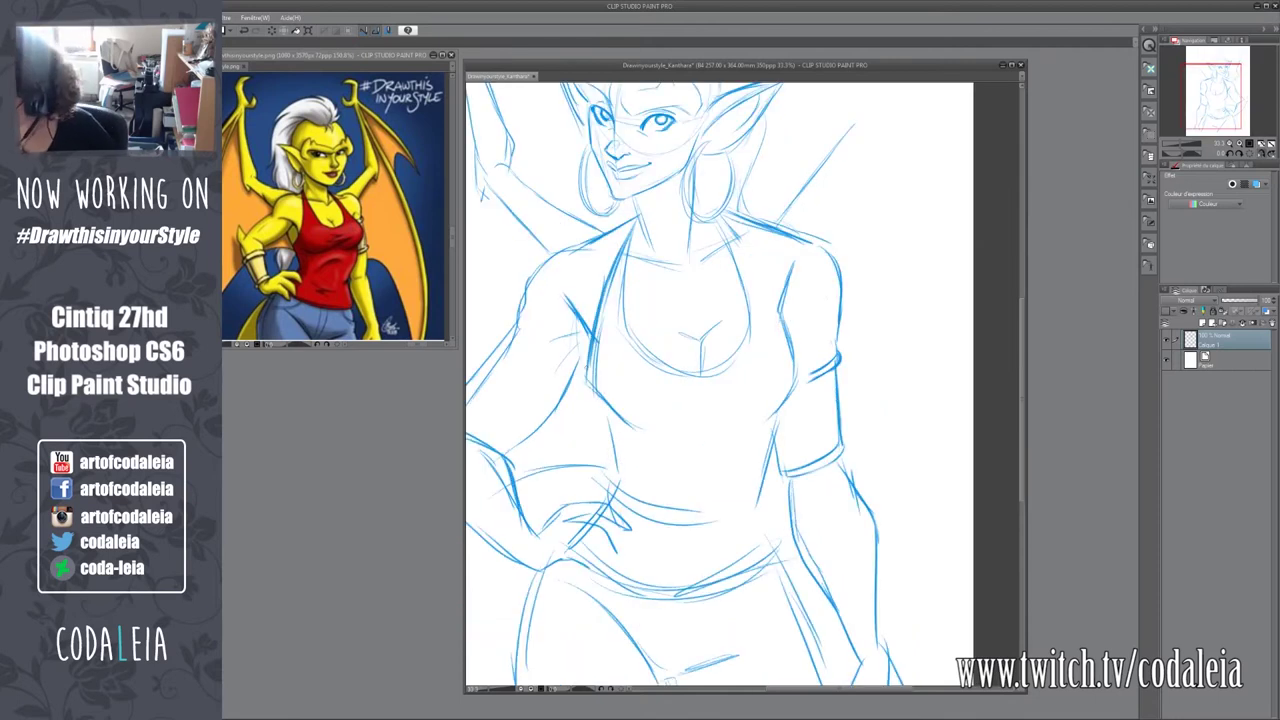
mouse_move(673, 401)
mouse_down()
mouse_move(795, 367)
mouse_move(750, 470)
mouse_move(755, 335)
mouse_up()
drag(755, 335, 720, 393)
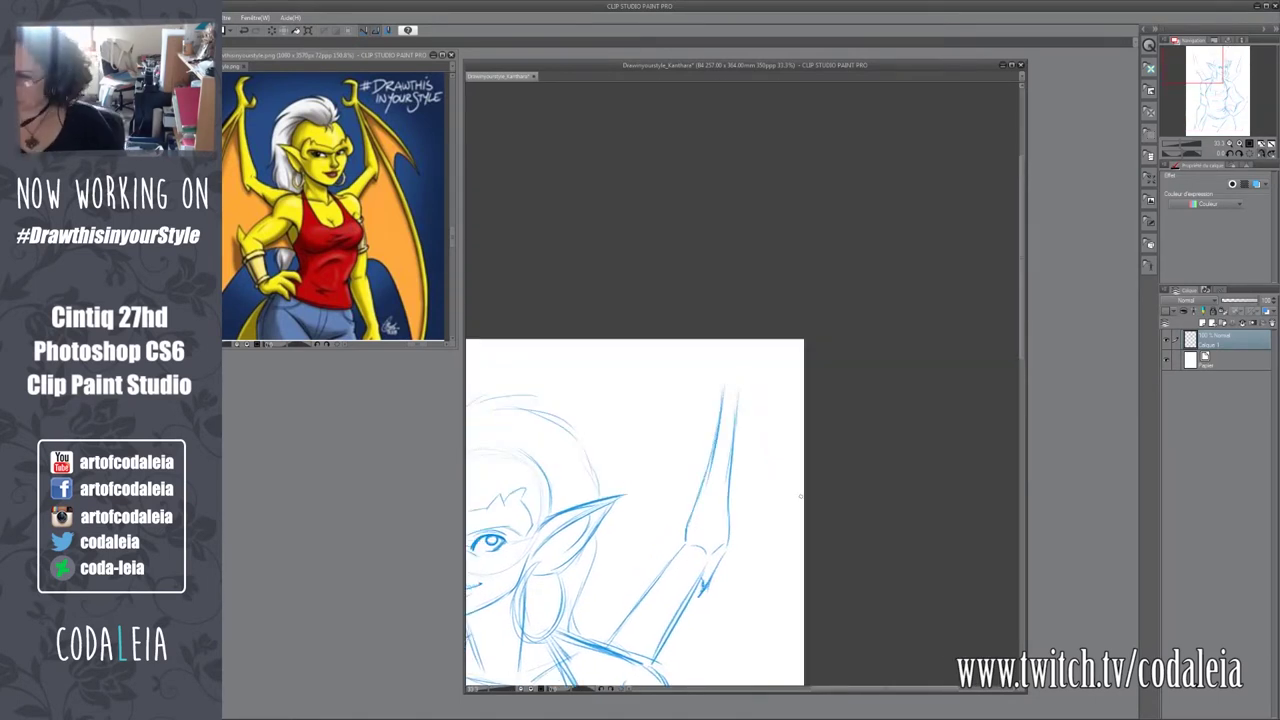
Pan and zoom around the face, arms and page, then fade the sketch layer to low opacity.
drag(800, 494, 1010, 440)
drag(621, 342, 686, 208)
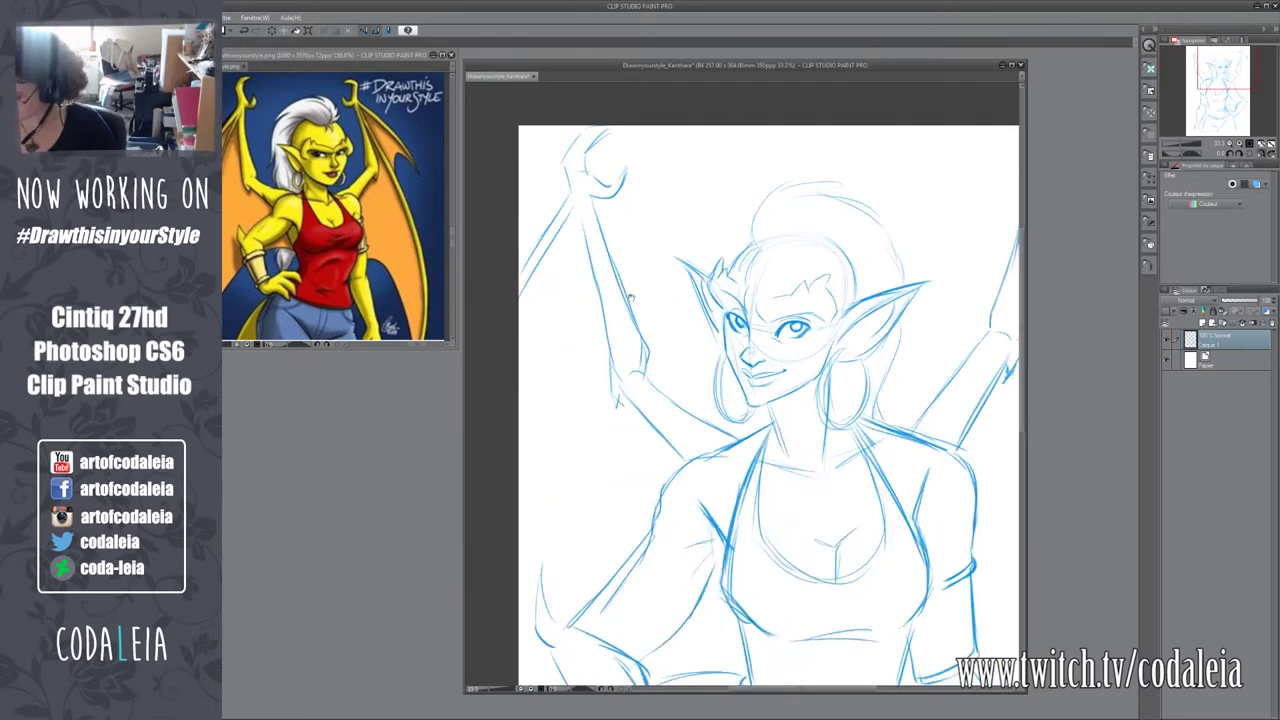
drag(768, 318, 1000, 330)
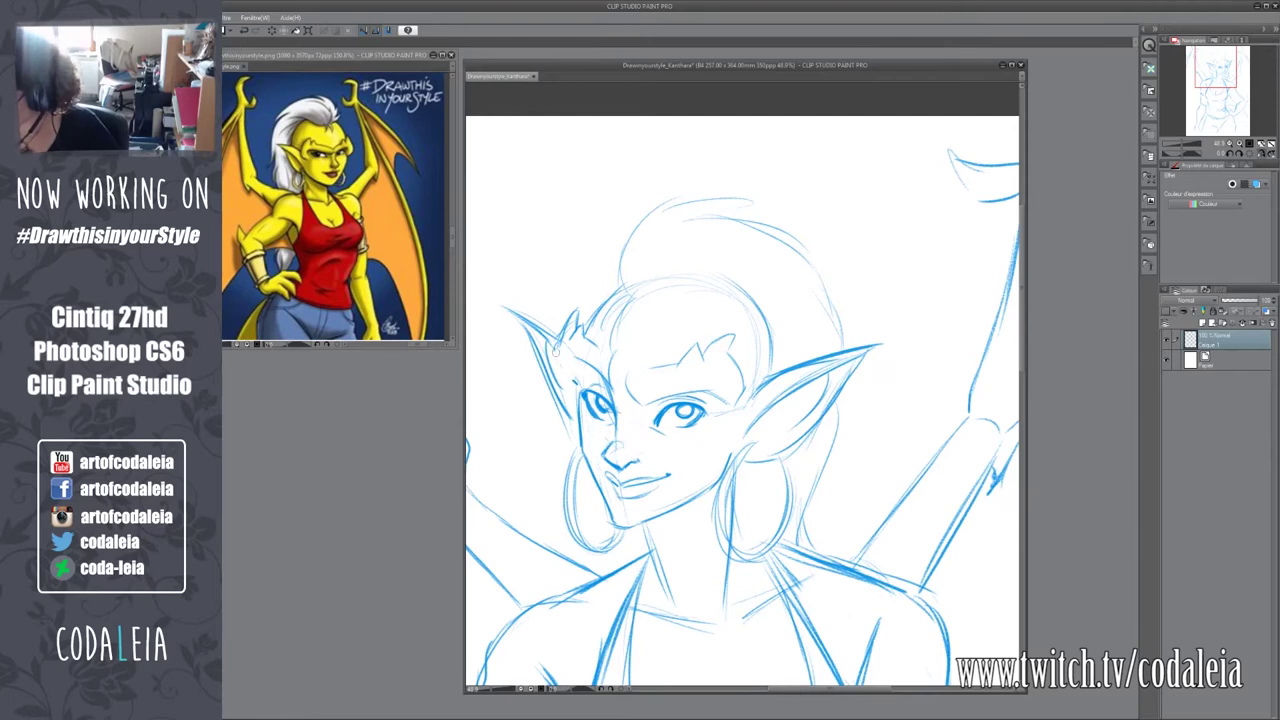
scroll(720, 291, down, 2)
mouse_move(860, 660)
mouse_down()
mouse_move(700, 443)
mouse_move(846, 470)
mouse_up()
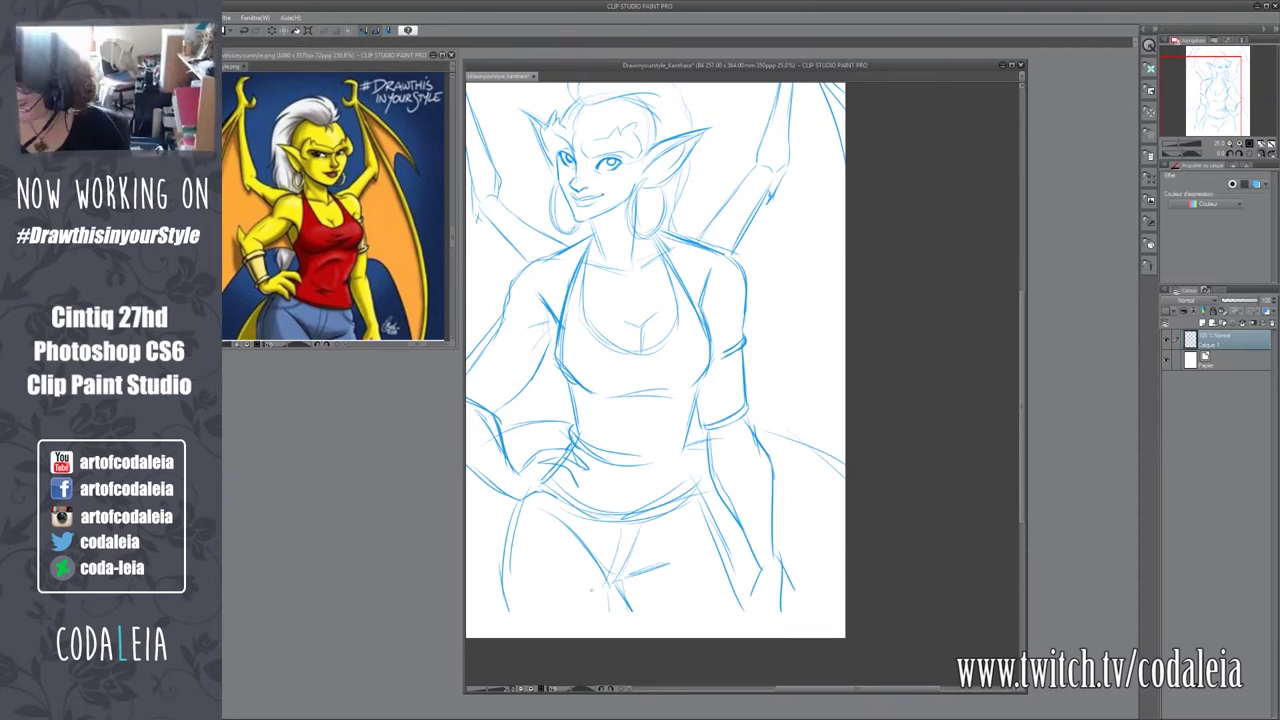
drag(655, 360, 755, 410)
drag(850, 573, 700, 598)
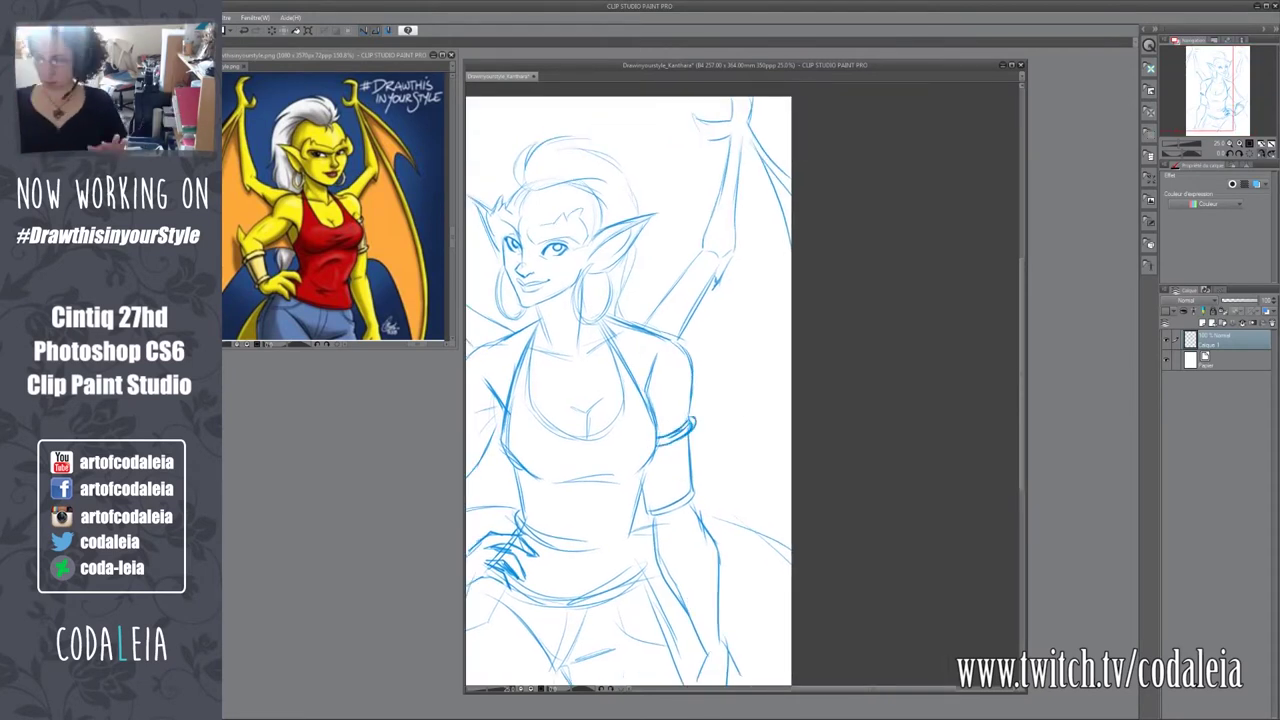
mouse_move(630, 400)
mouse_down()
mouse_move(630, 320)
mouse_move(790, 400)
mouse_up()
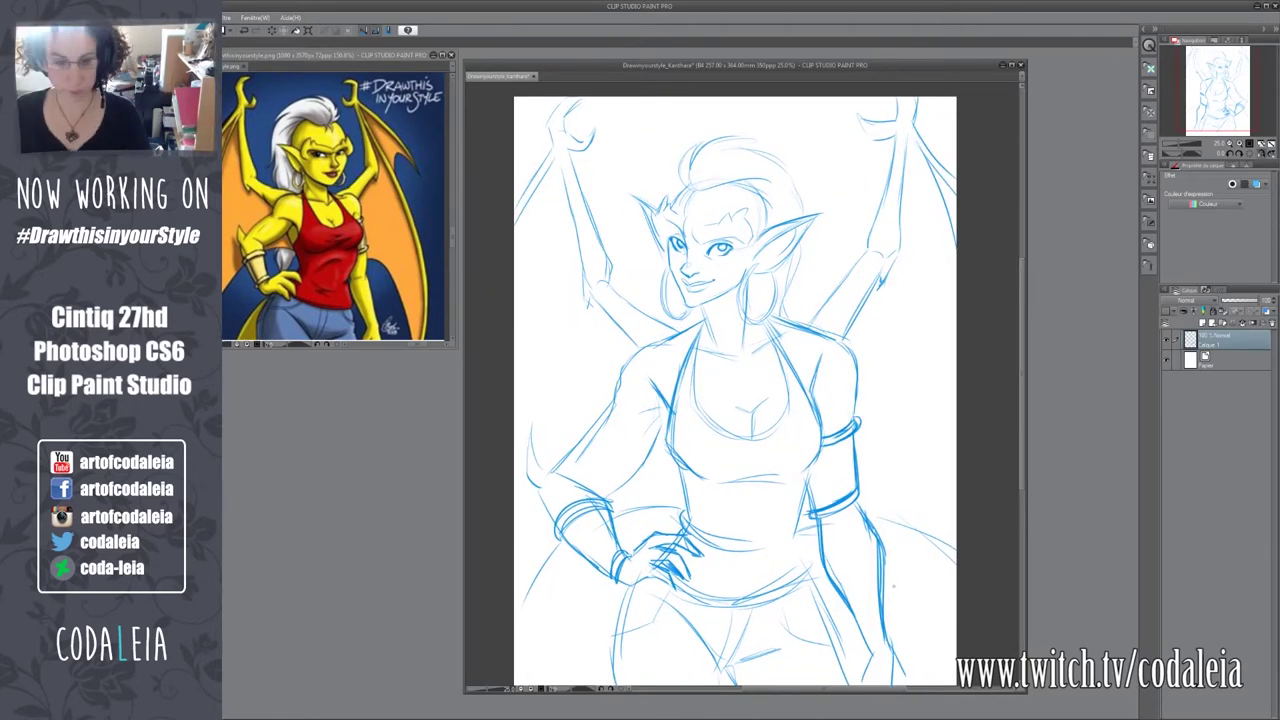
drag(783, 543, 700, 524)
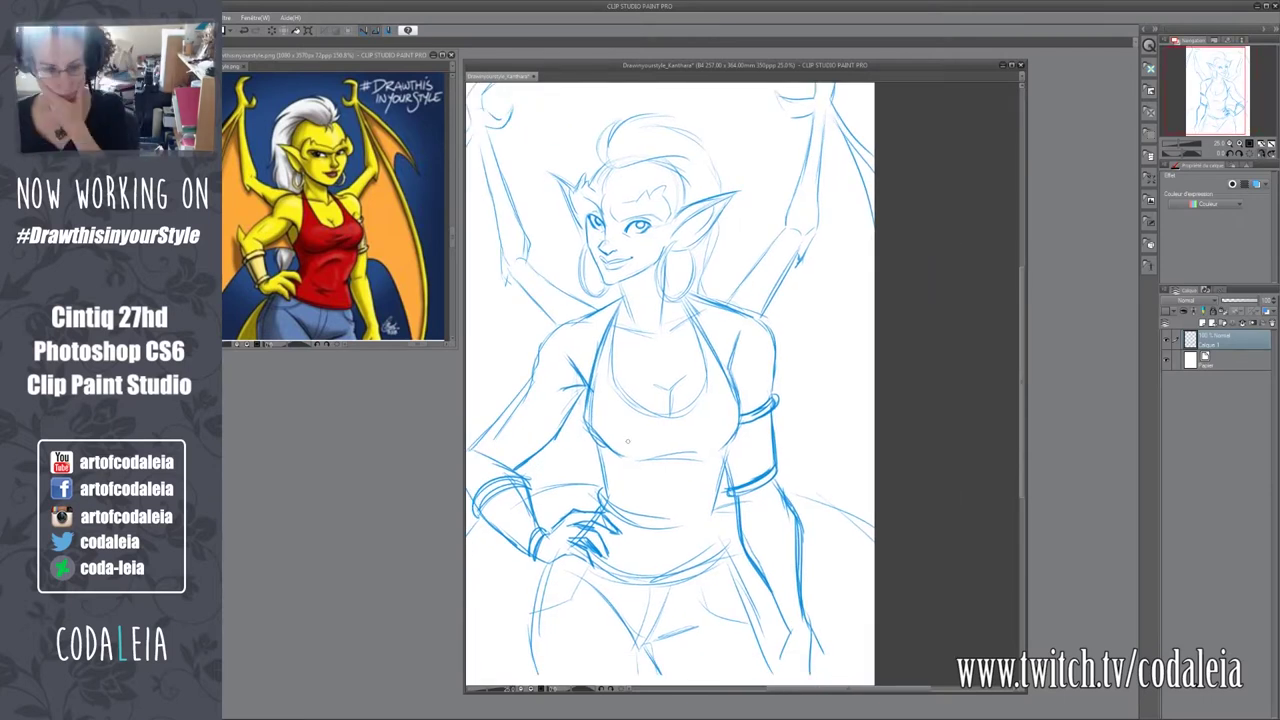
drag(628, 440, 628, 543)
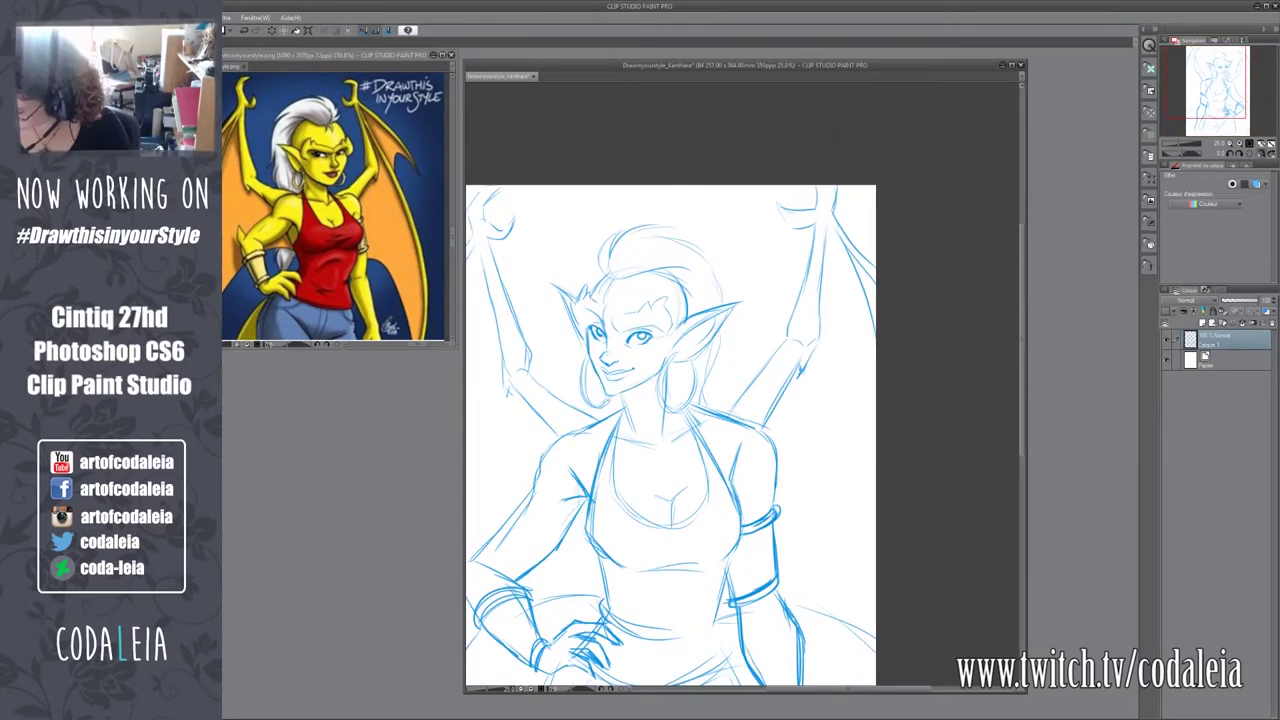
Add a new line-art layer and give the pen a new brush tip shape.
key(ctrl+shift+n)
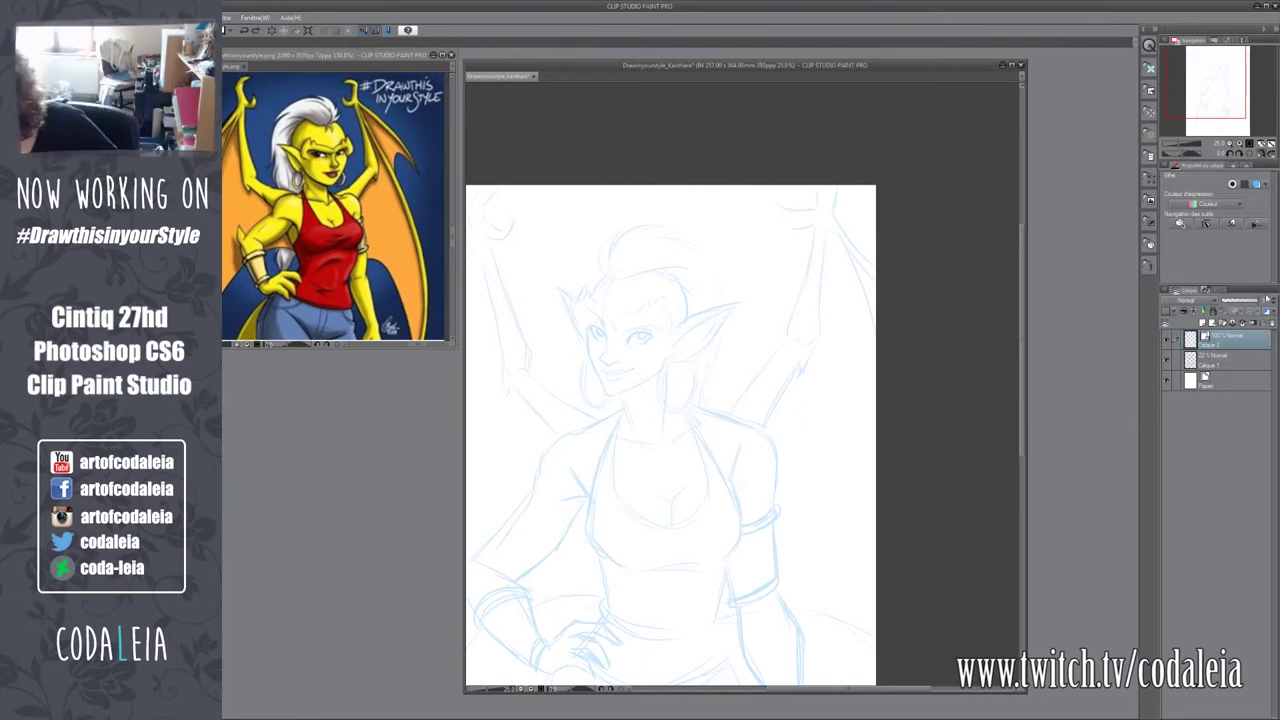
drag(612, 338, 630, 420)
key(ctrl+z)
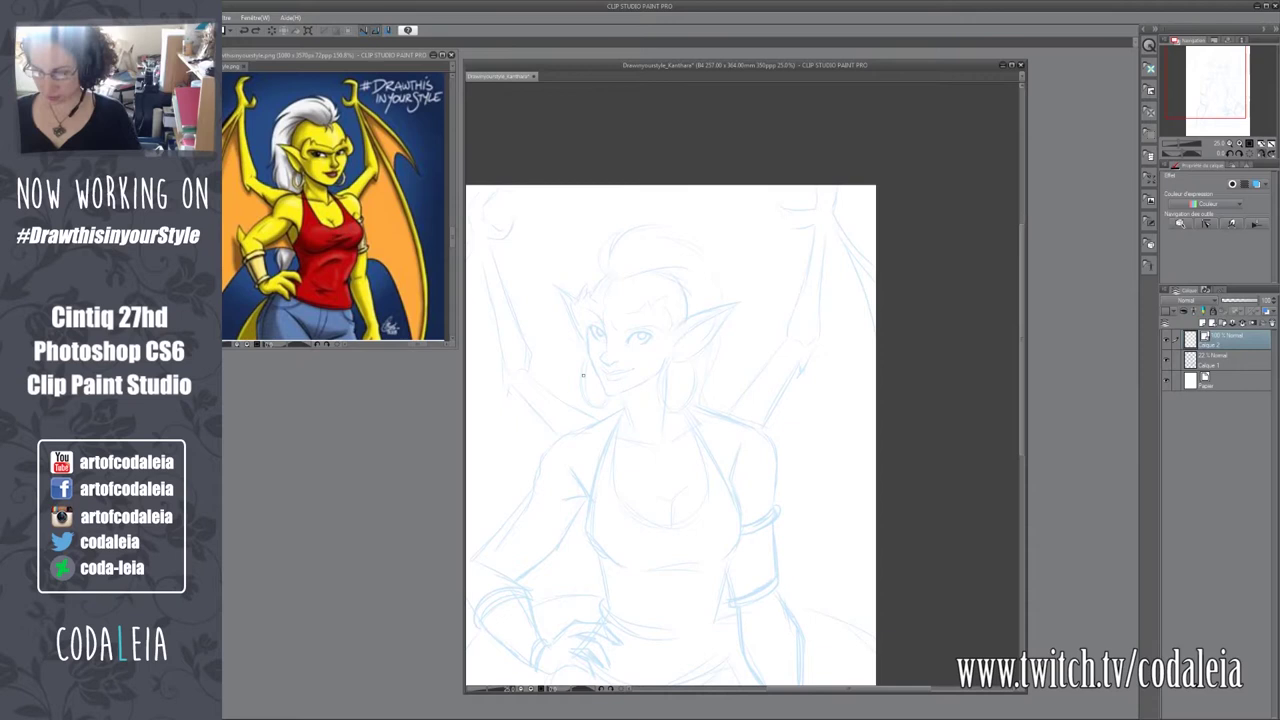
scroll(669, 356, up, 5)
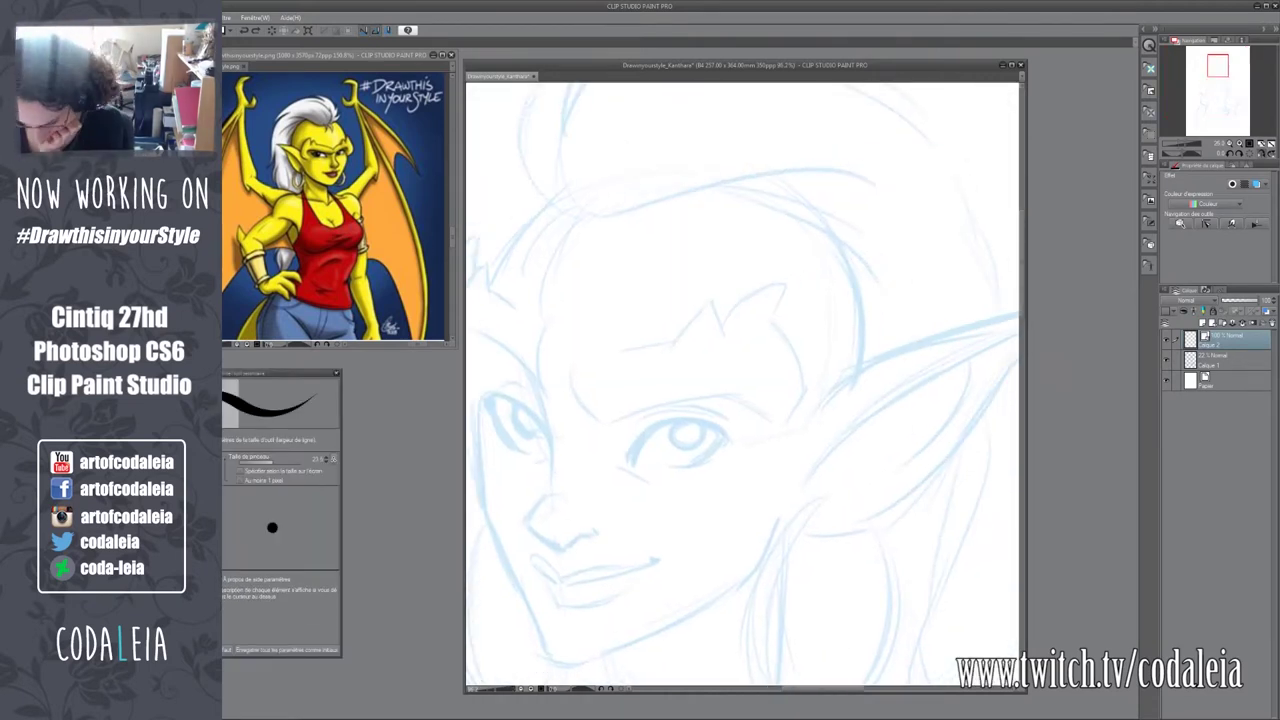
click(338, 512)
click(290, 480)
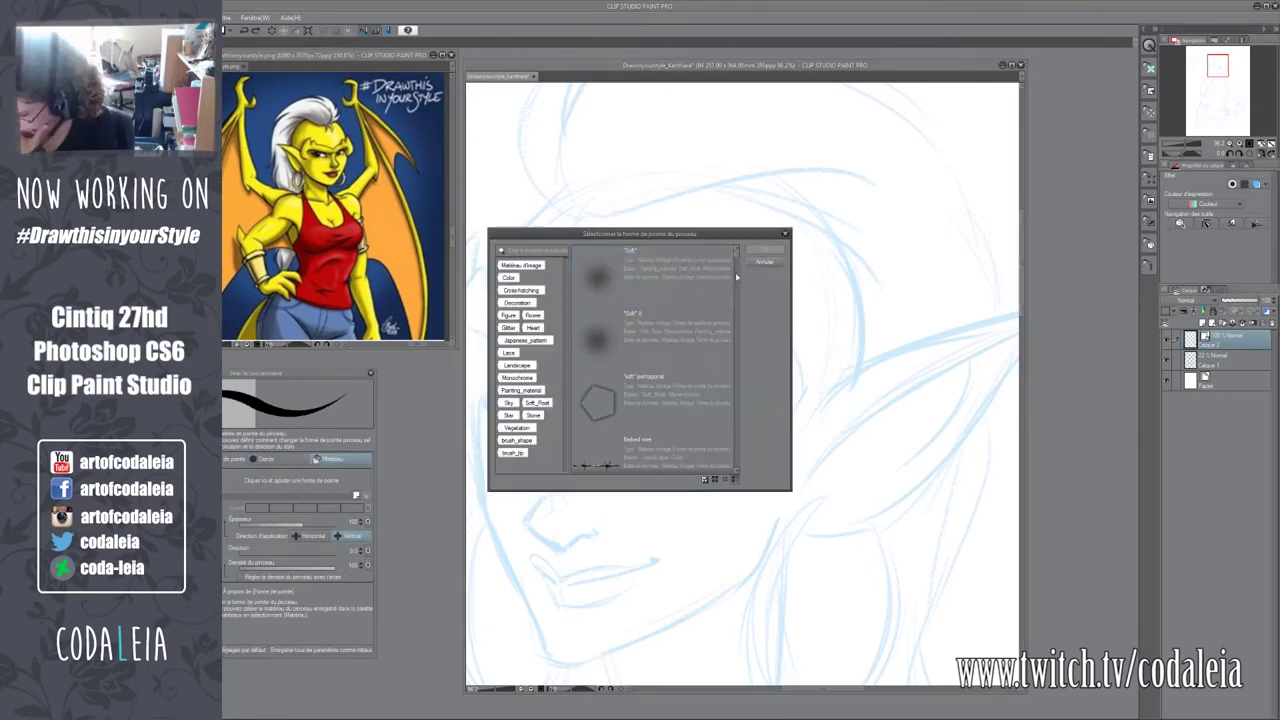
scroll(746, 388, down, 2)
key(Escape)
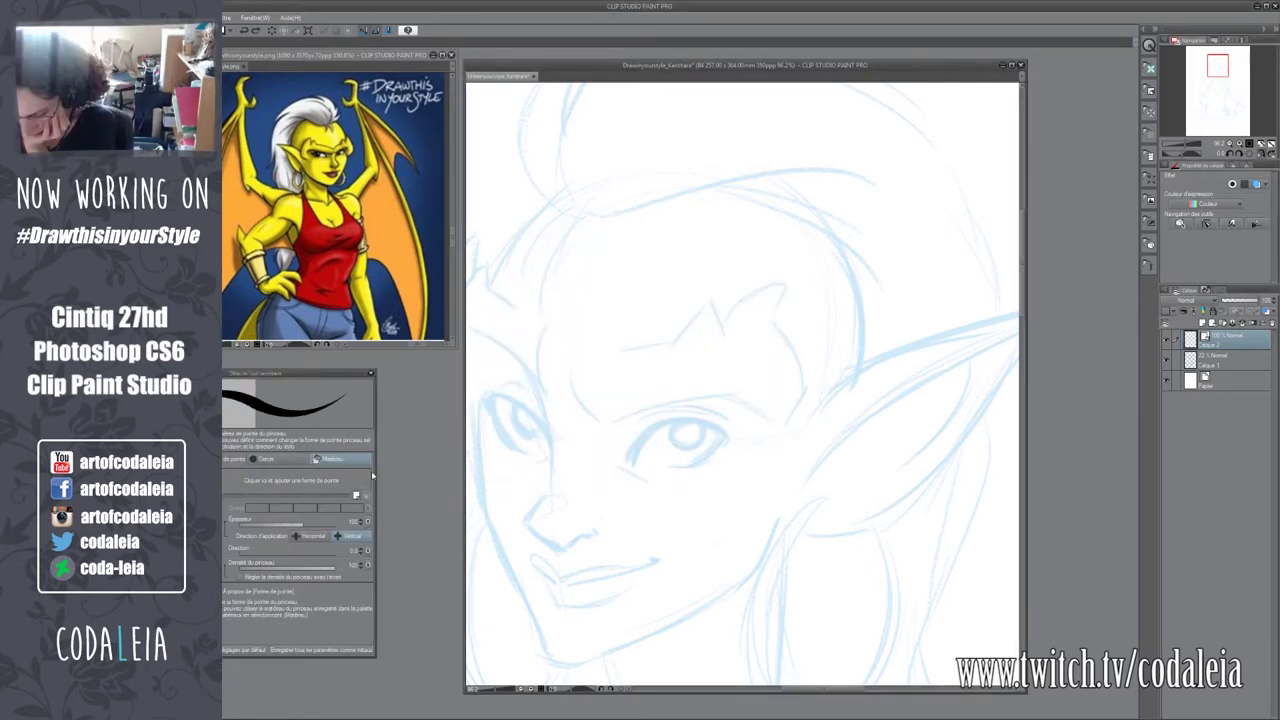
click(300, 480)
click(735, 312)
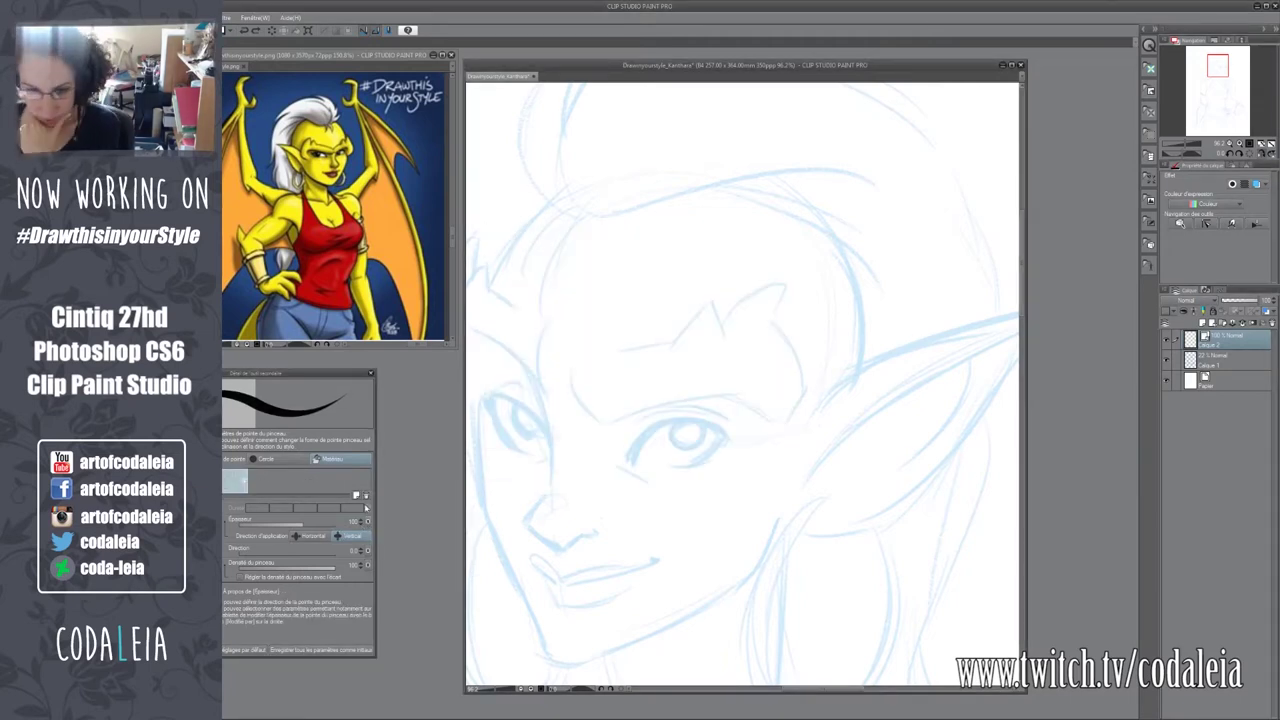
Try the Drawing paper texture on the brush with a test stroke, then remove the texture.
click(296, 544)
click(316, 457)
click(766, 270)
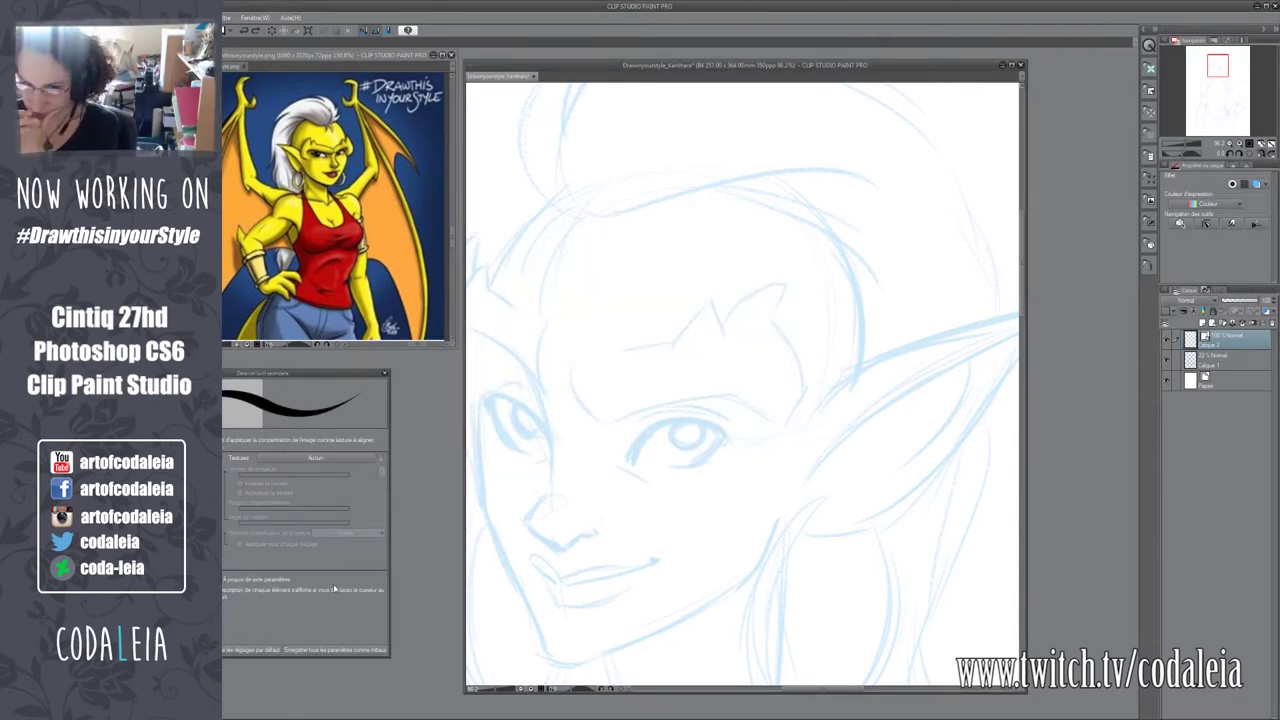
click(316, 457)
click(610, 300)
click(766, 250)
drag(560, 423, 729, 494)
key(ctrl+z)
click(316, 457)
click(766, 250)
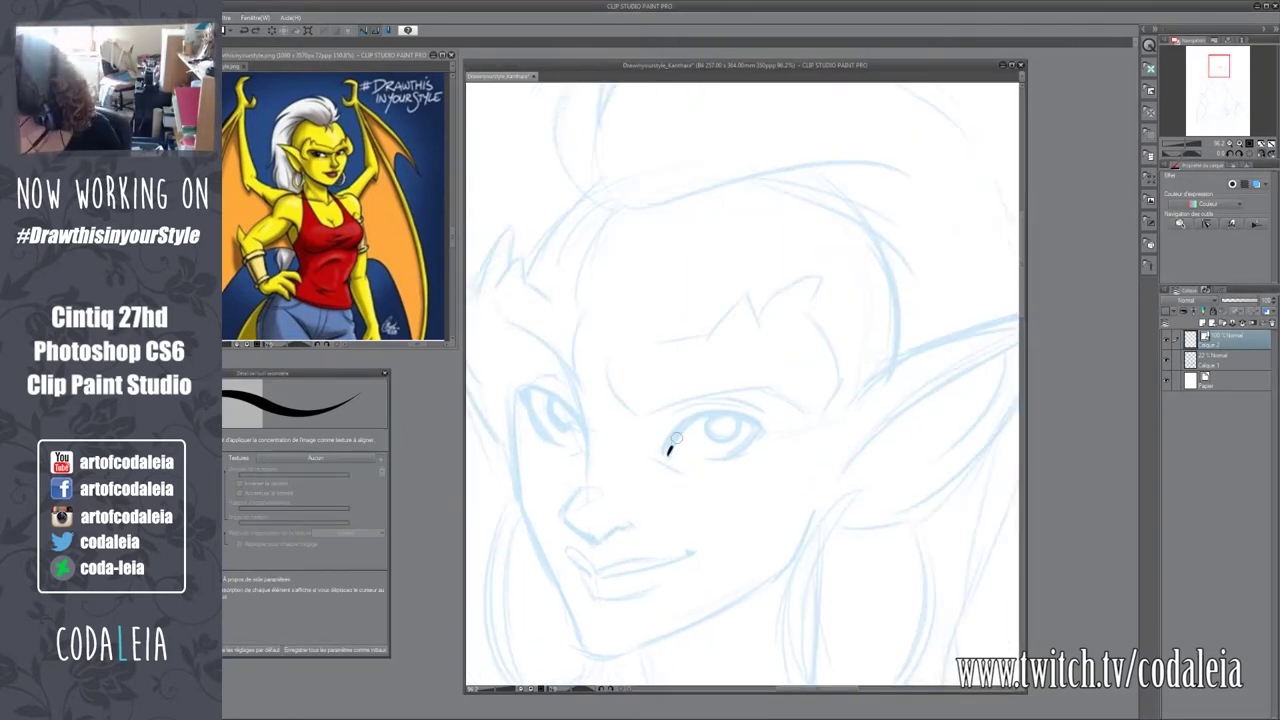
Review the stabilisation settings and draw several test strokes, undoing each one.
click(226, 470)
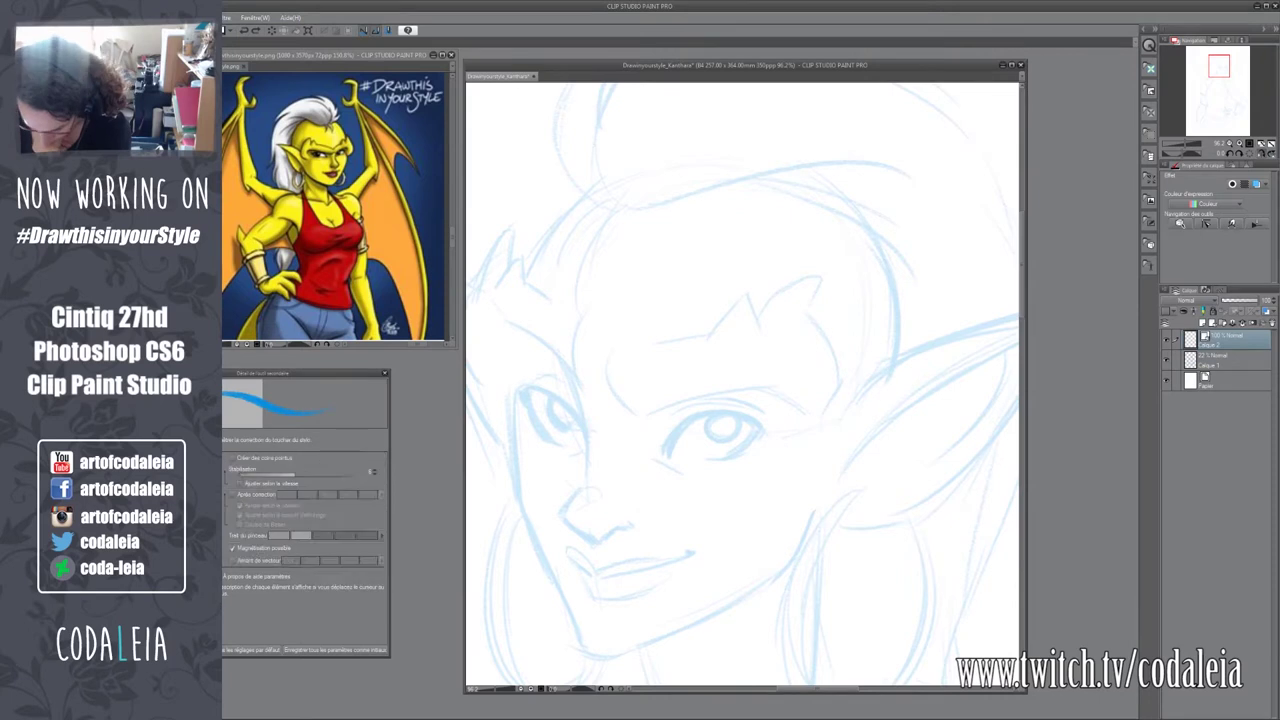
click(384, 373)
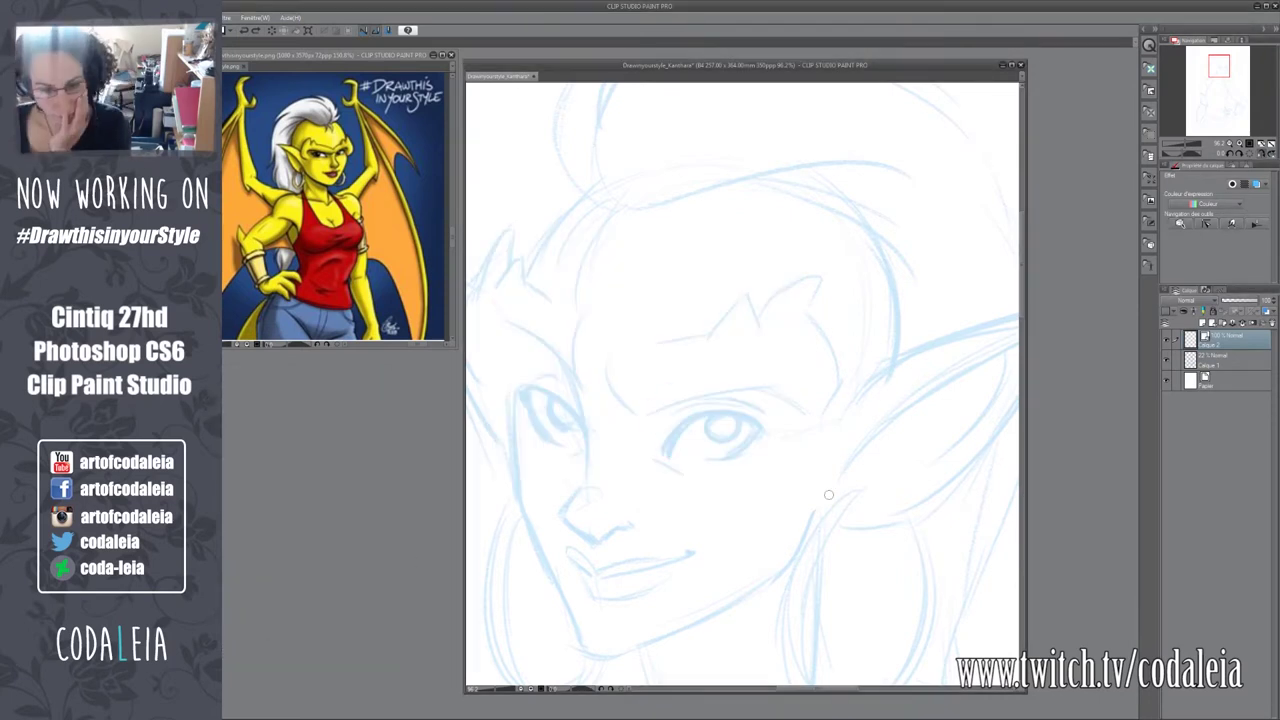
drag(600, 365, 785, 450)
key(ctrl+z)
drag(600, 440, 847, 570)
key(ctrl+z)
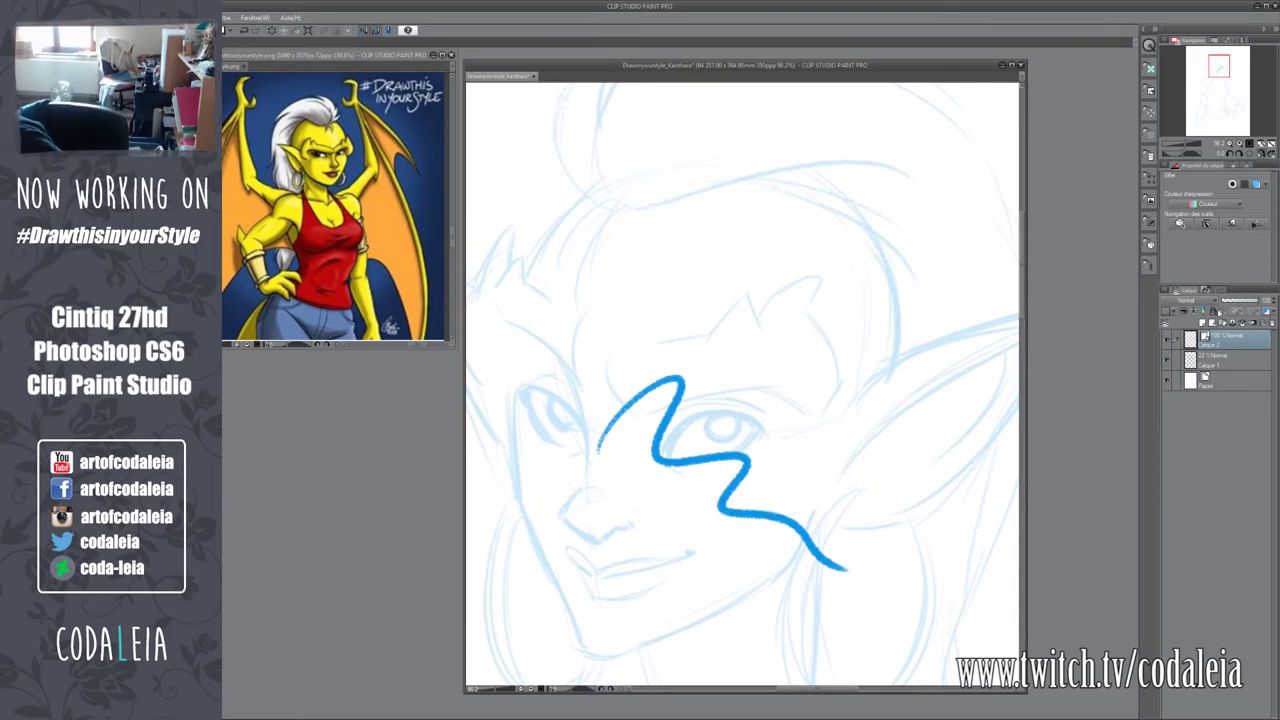
key(ctrl+z)
drag(551, 366, 834, 486)
key(ctrl+z)
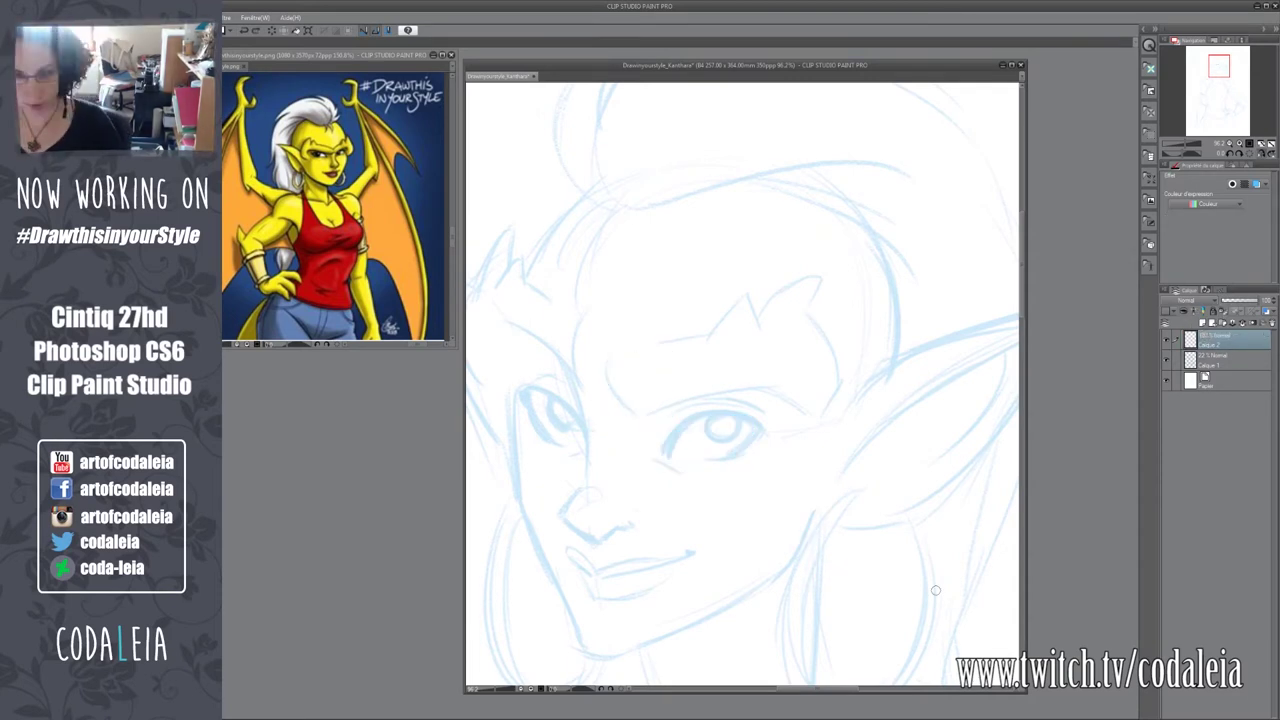
click(235, 481)
click(778, 264)
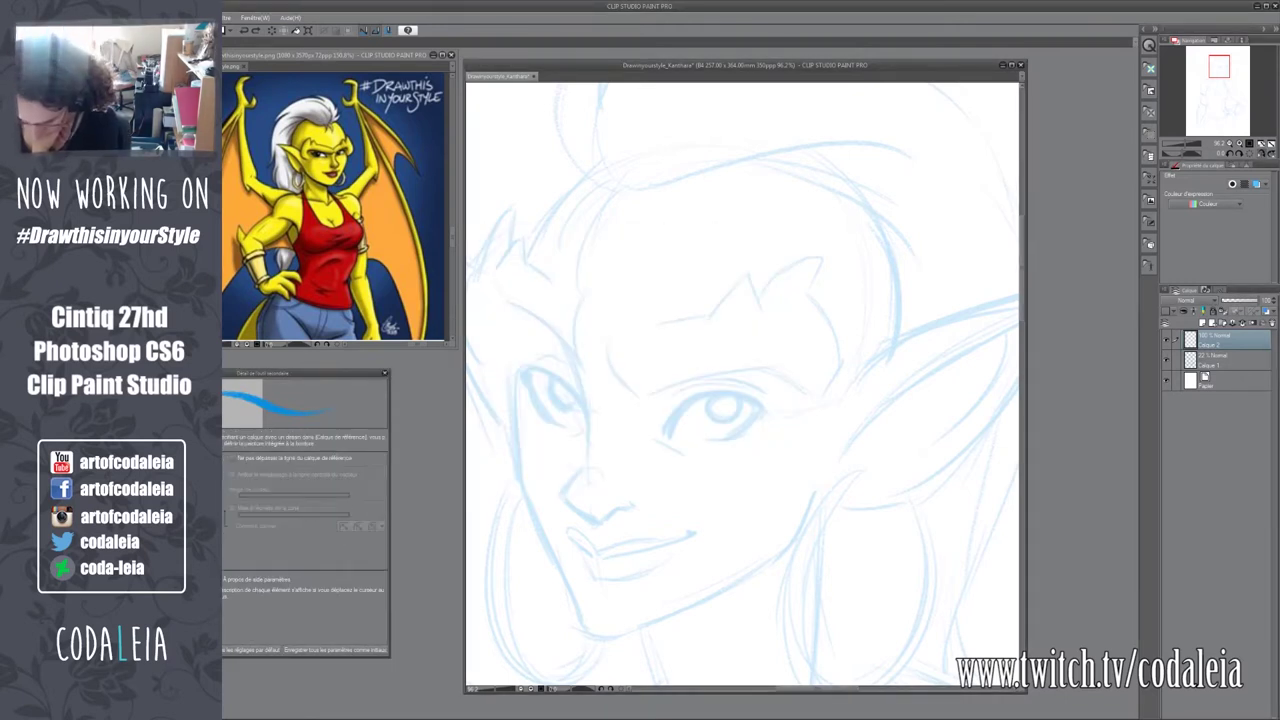
click(384, 372)
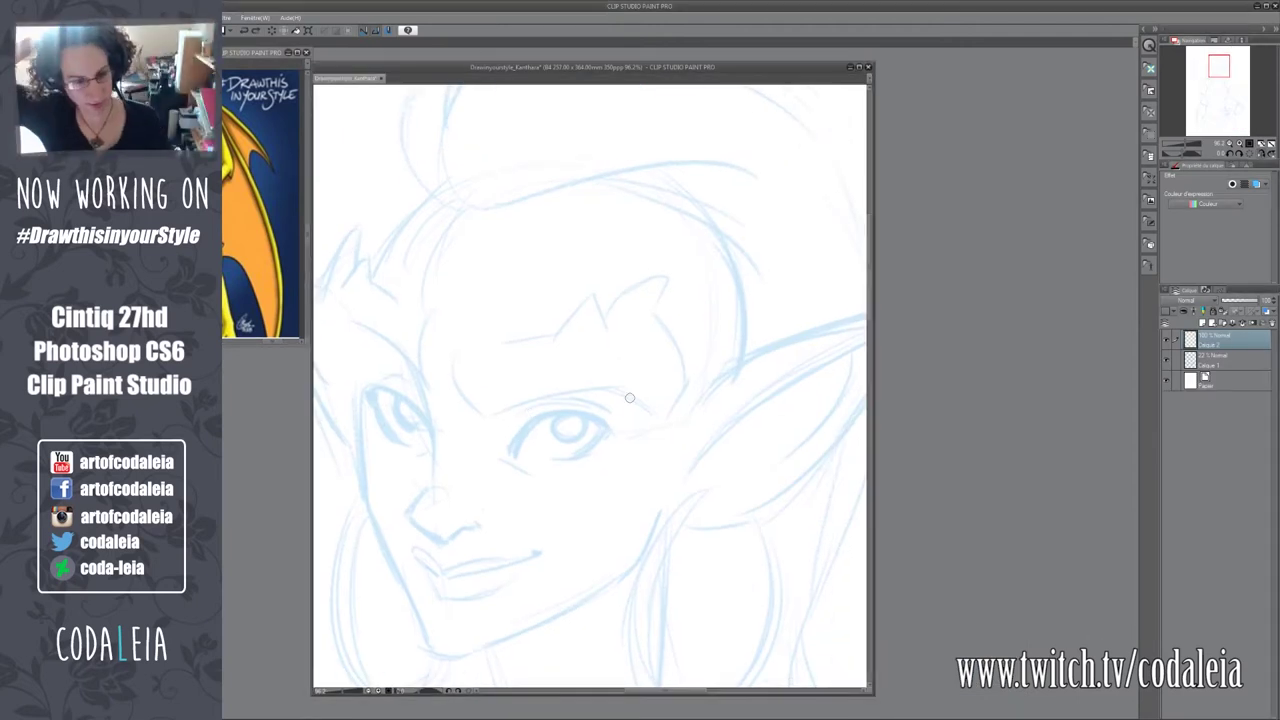
Ink both eyes, the nose, chin and mouth in bold blue.
mouse_move(387, 393)
mouse_down()
mouse_move(443, 437)
mouse_move(390, 436)
mouse_up()
drag(497, 492, 593, 466)
click(267, 60)
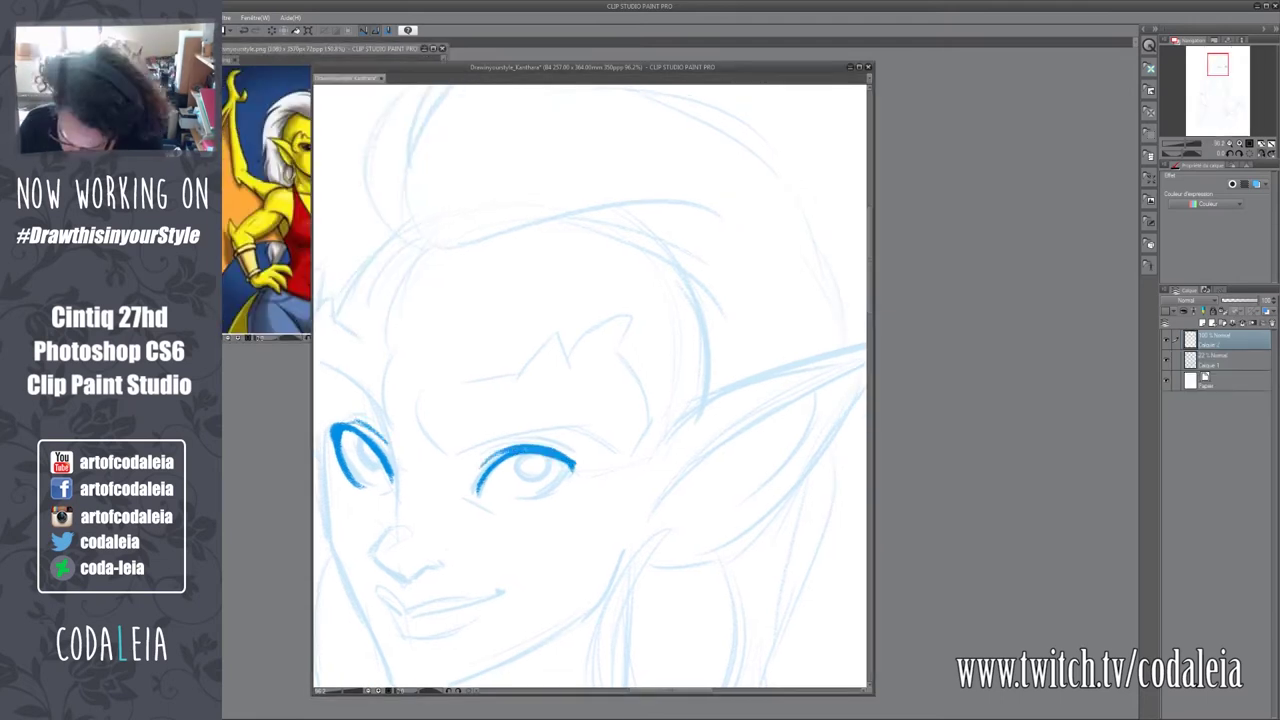
drag(545, 498, 675, 428)
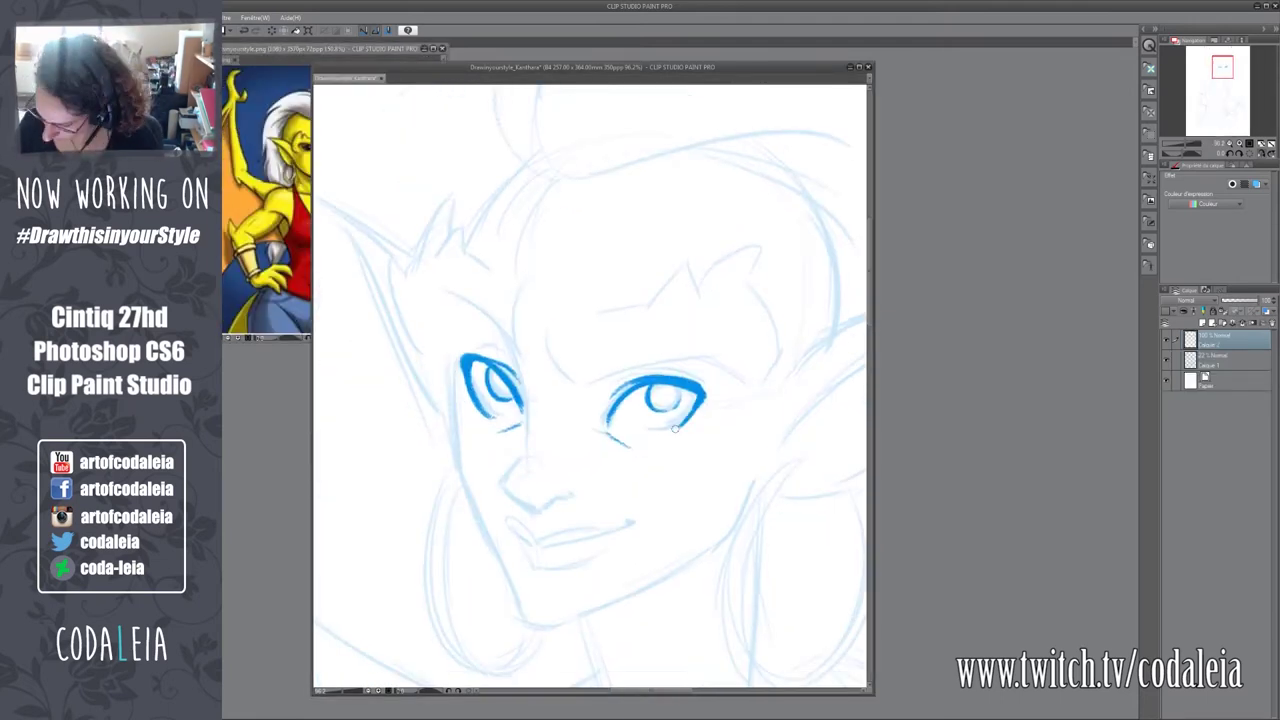
drag(600, 400, 564, 420)
drag(486, 395, 490, 476)
drag(466, 505, 486, 530)
drag(478, 509, 610, 506)
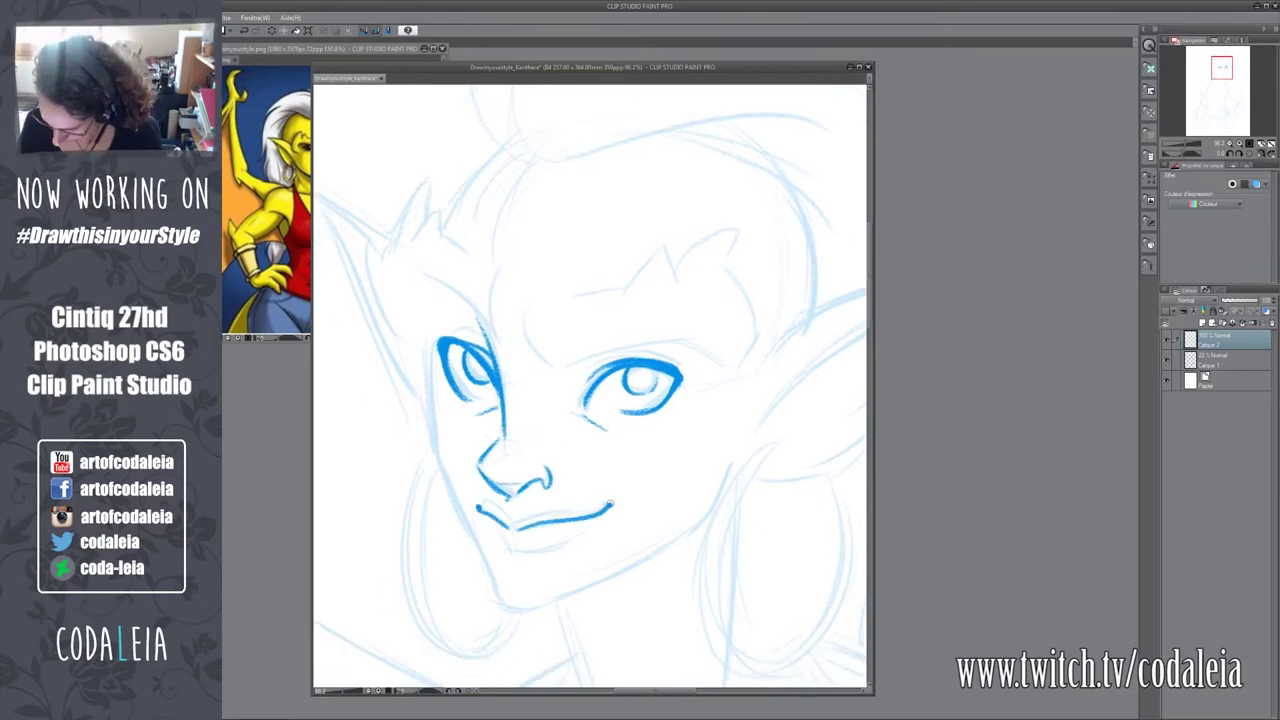
Ink the forehead crease, both brows, the right cheek contour and the left temple lines.
mouse_move(590, 378)
mouse_down()
mouse_move(588, 465)
mouse_move(788, 480)
mouse_up()
drag(455, 418, 482, 432)
drag(760, 404, 794, 448)
drag(790, 482, 752, 516)
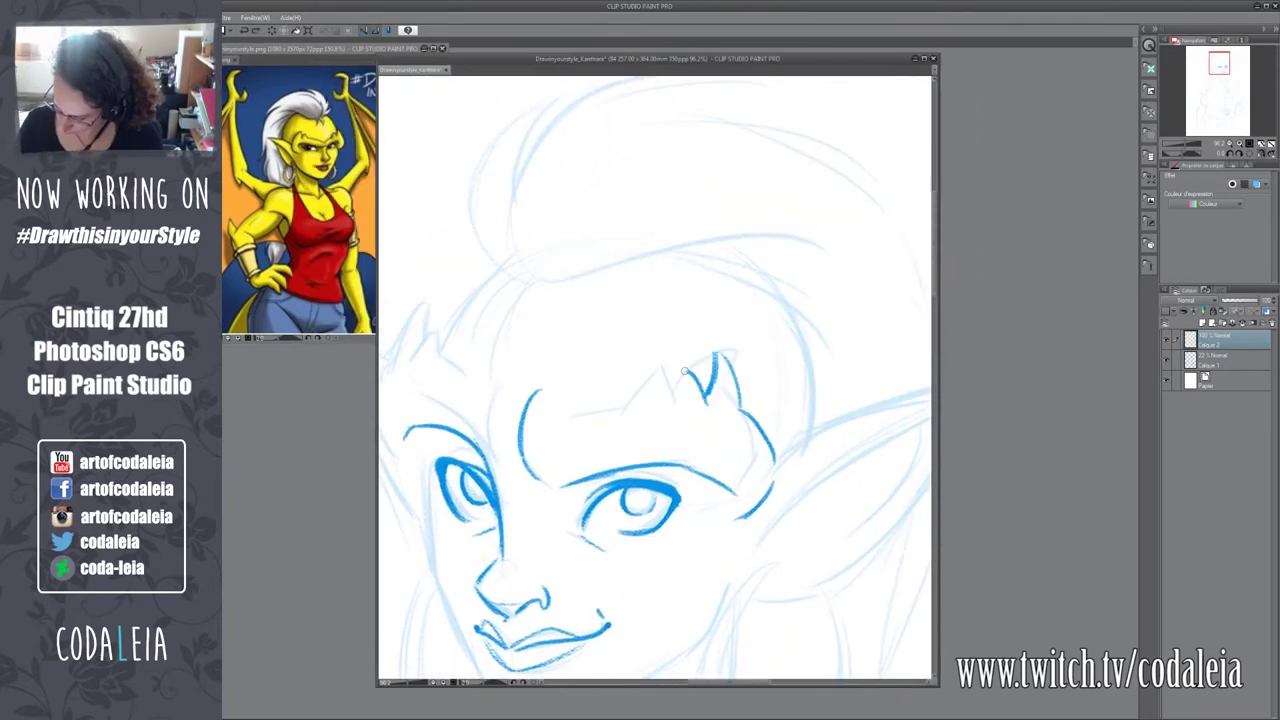
drag(456, 402, 486, 462)
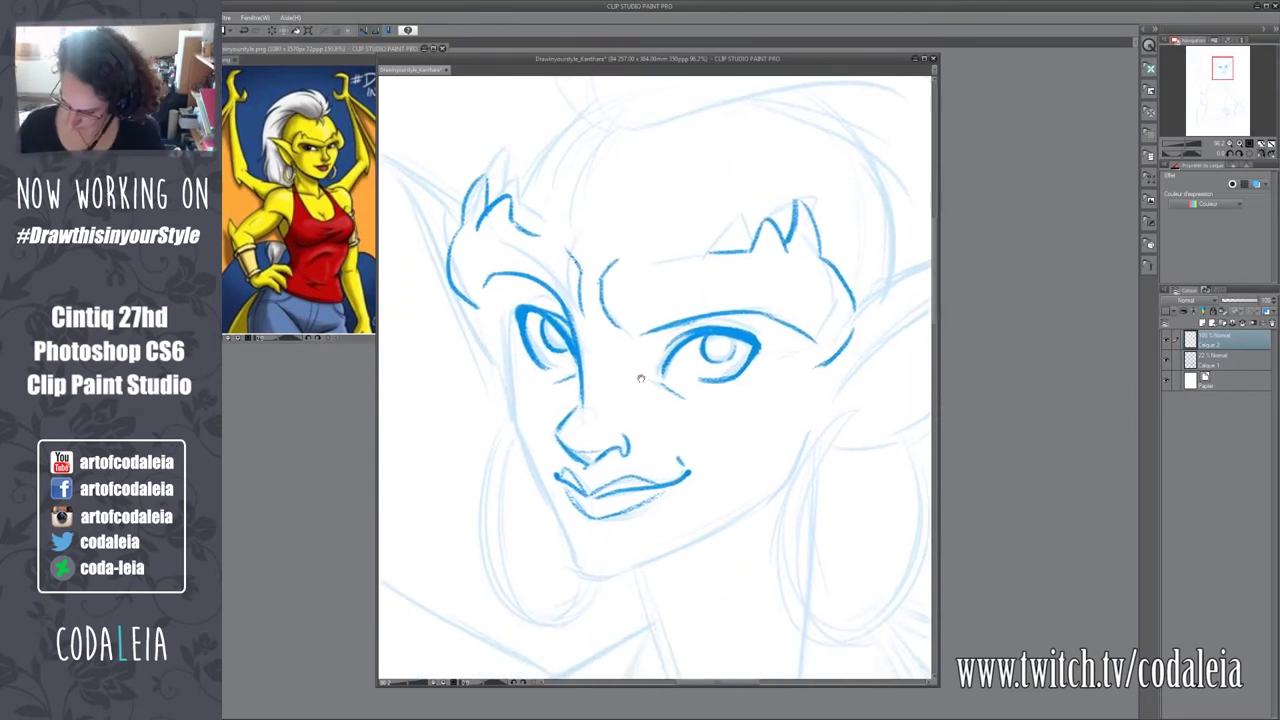
mouse_move(488, 384)
mouse_down()
mouse_move(474, 322)
mouse_move(446, 390)
mouse_move(260, 290)
mouse_up()
Ink the top edge of the pointed ear and rotate the view to show the ear and shoulder.
mouse_move(555, 420)
mouse_down()
mouse_move(812, 345)
mouse_move(765, 315)
mouse_up()
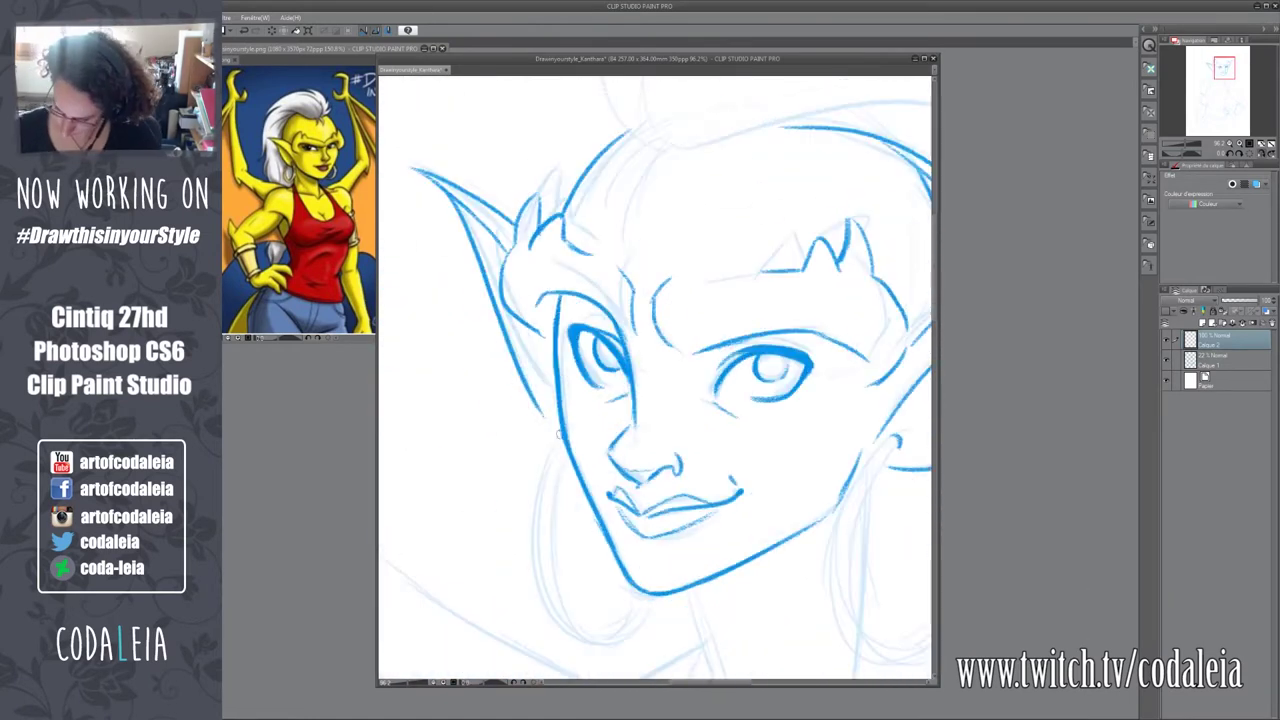
mouse_move(420, 500)
mouse_down()
mouse_move(543, 316)
mouse_move(633, 271)
mouse_up()
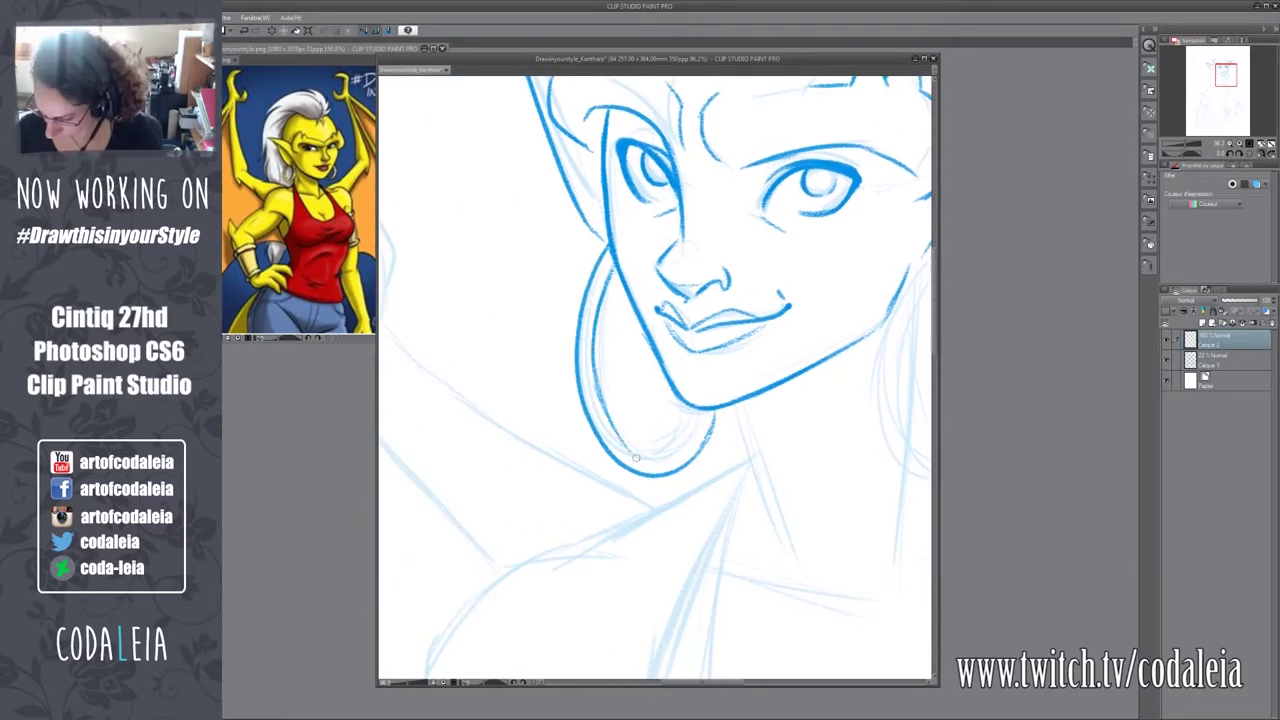
drag(698, 441, 470, 379)
drag(583, 87, 602, 214)
mouse_move(673, 451)
mouse_down()
mouse_move(568, 406)
mouse_move(546, 313)
mouse_up()
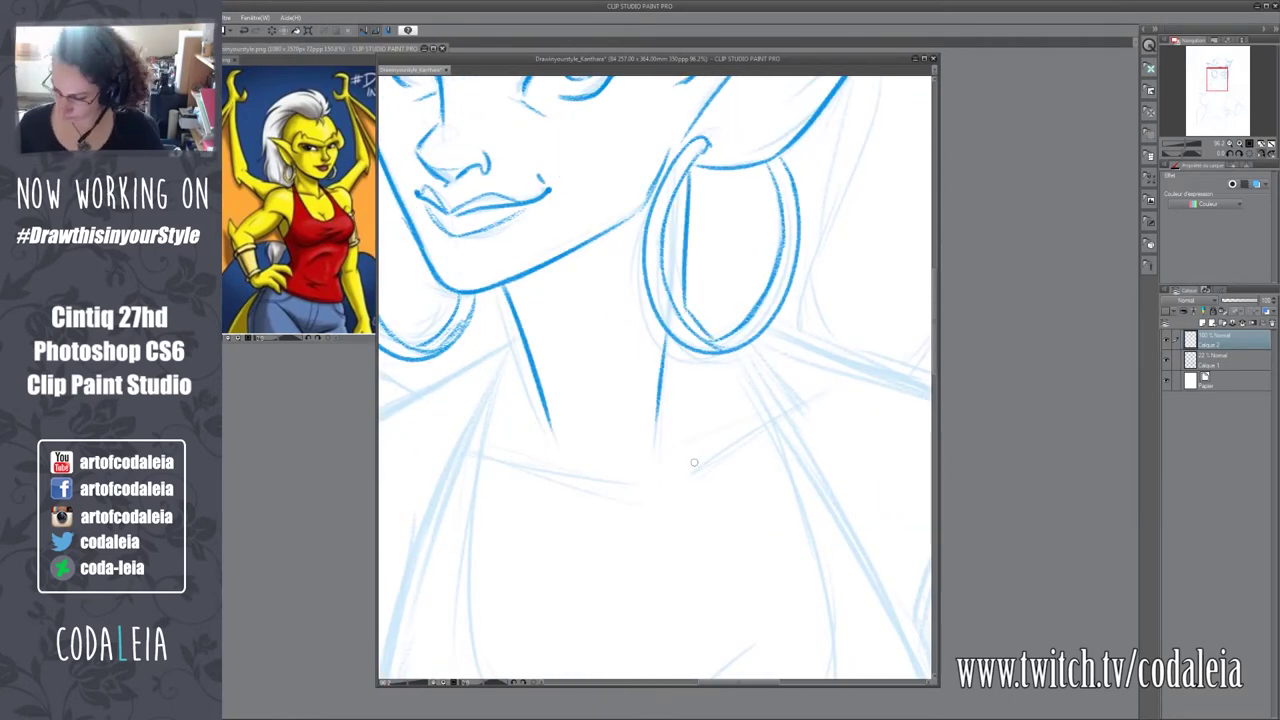
Ink the neck and shoulder line, then open the Fenêtre workspace options.
scroll(600, 400, up, 5)
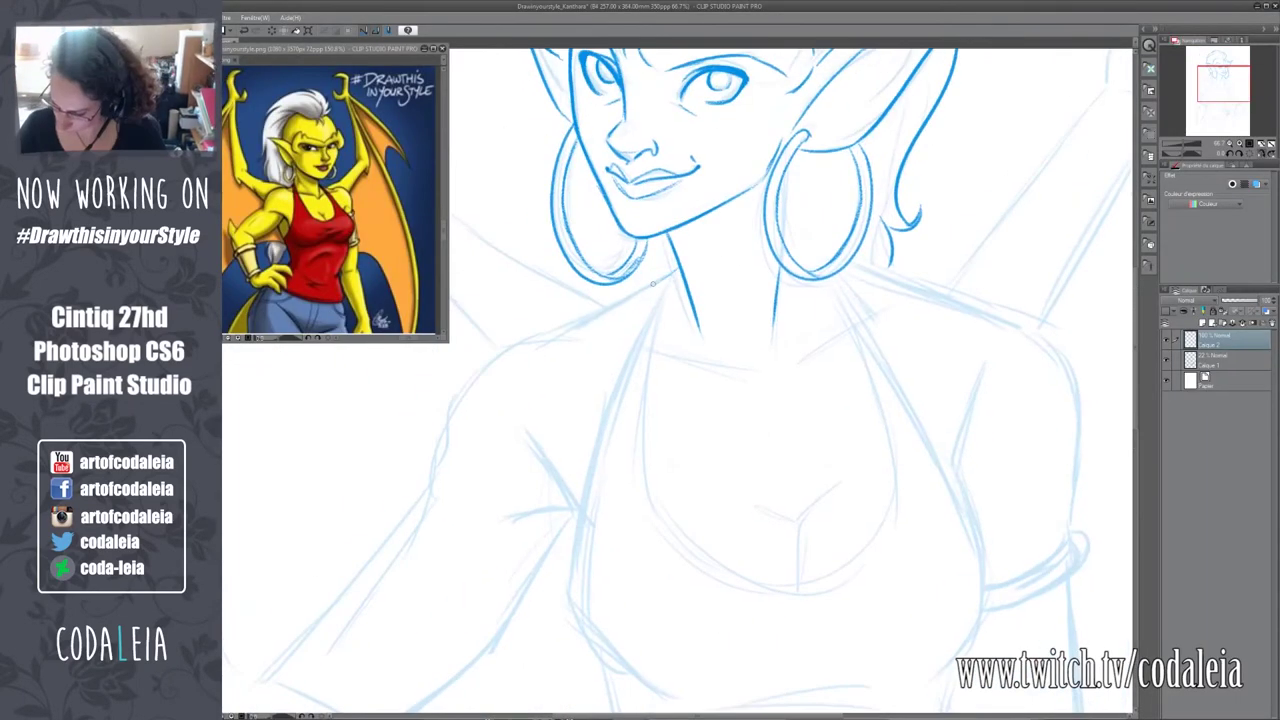
drag(663, 186, 553, 506)
drag(608, 618, 642, 640)
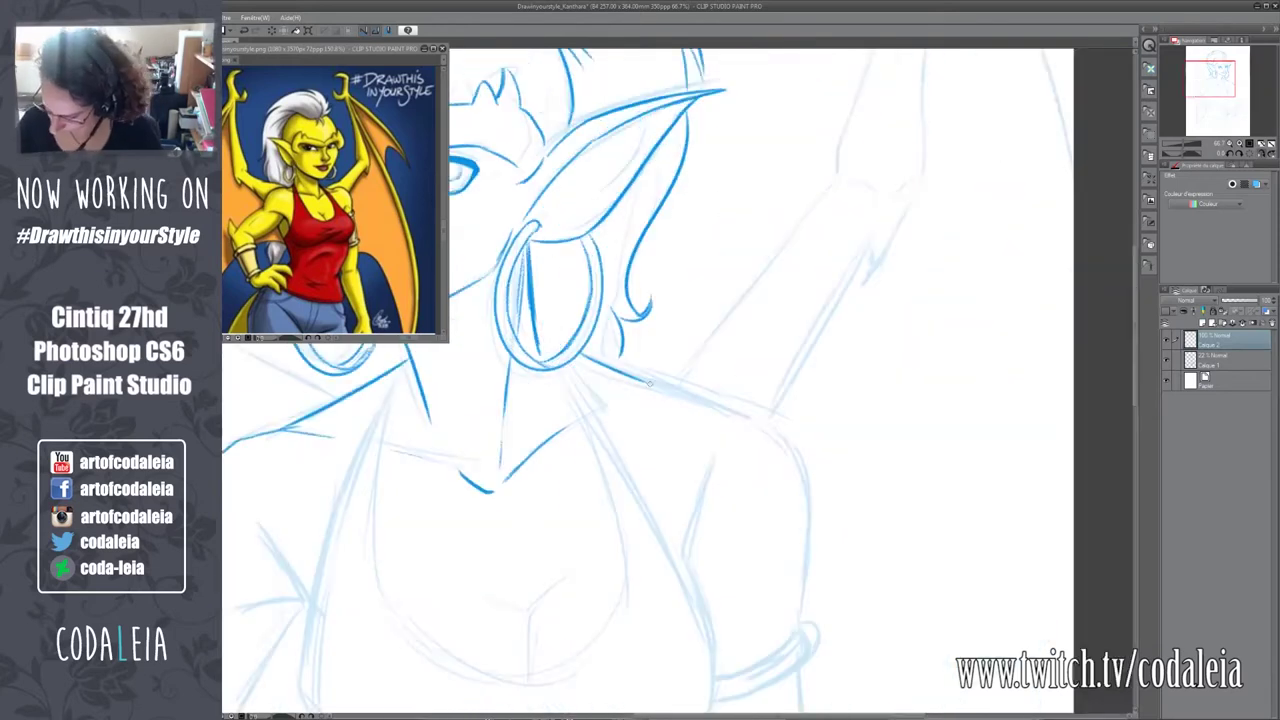
click(259, 17)
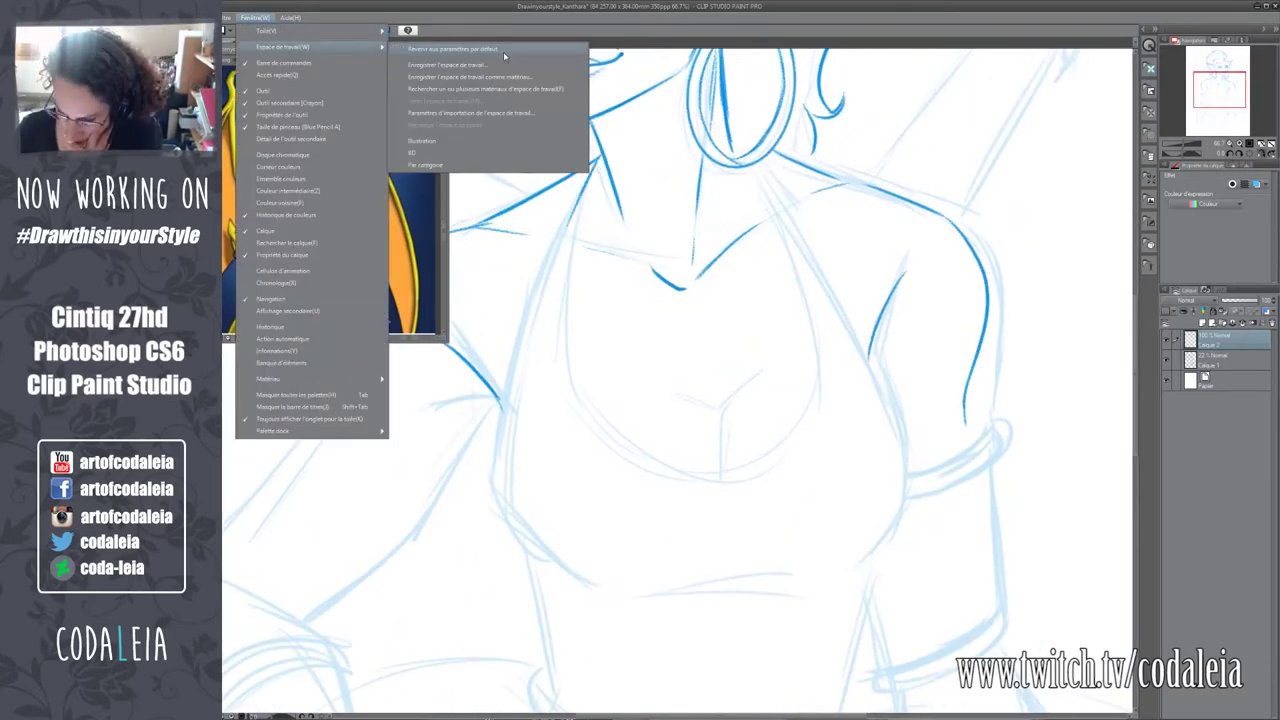
mouse_move(300, 379)
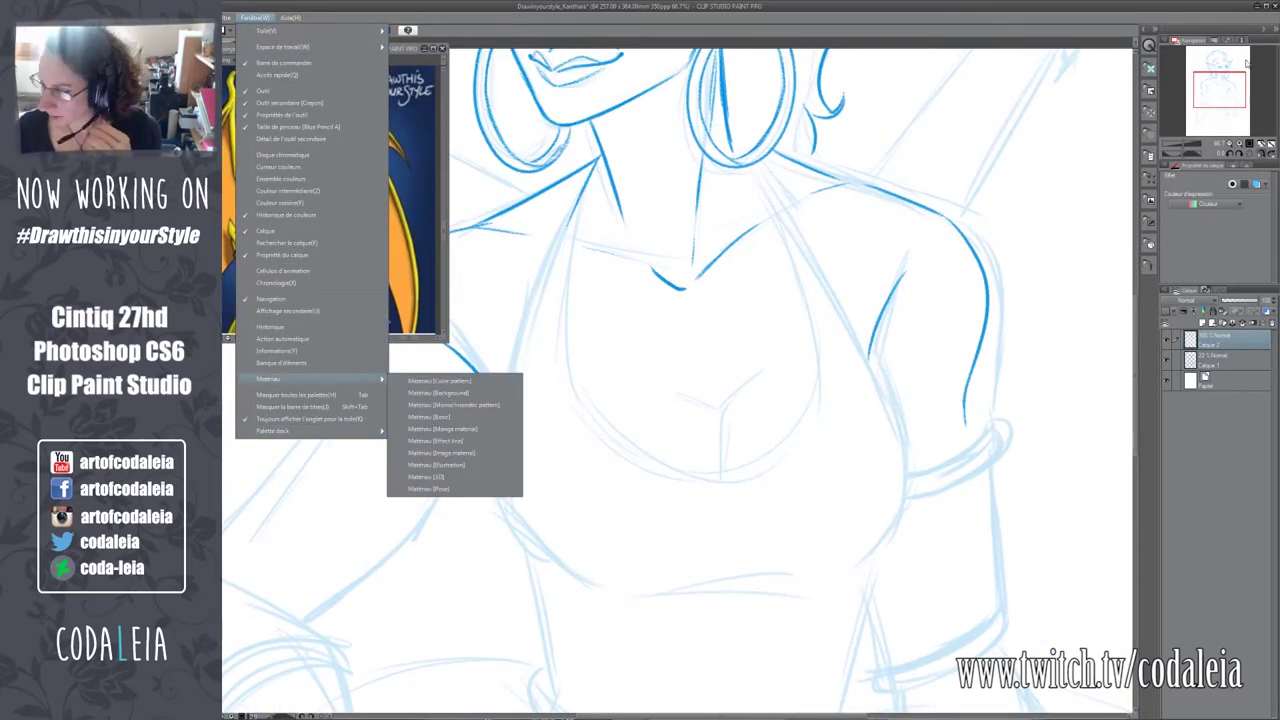
Dismiss the open menus so the reference painting shows beside the sketch.
click(270, 298)
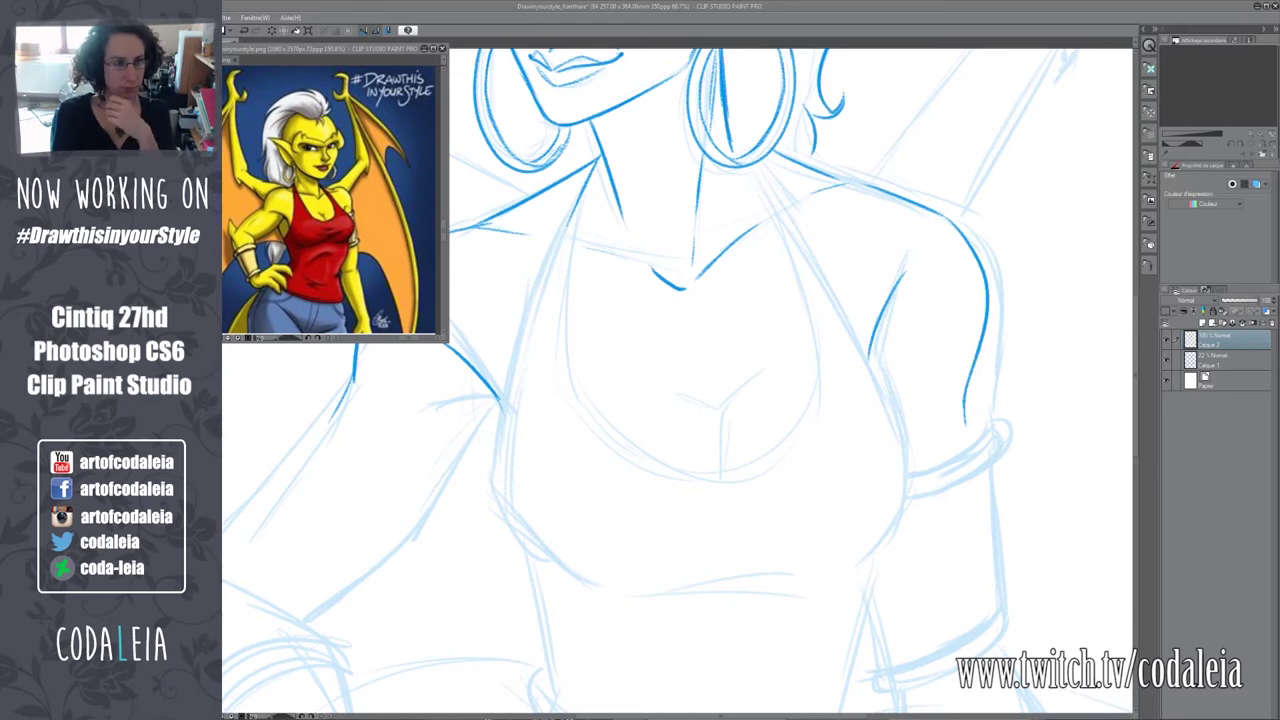
Ink the left side of the torso and its contours in dark blue.
drag(600, 122, 506, 398)
drag(535, 265, 693, 471)
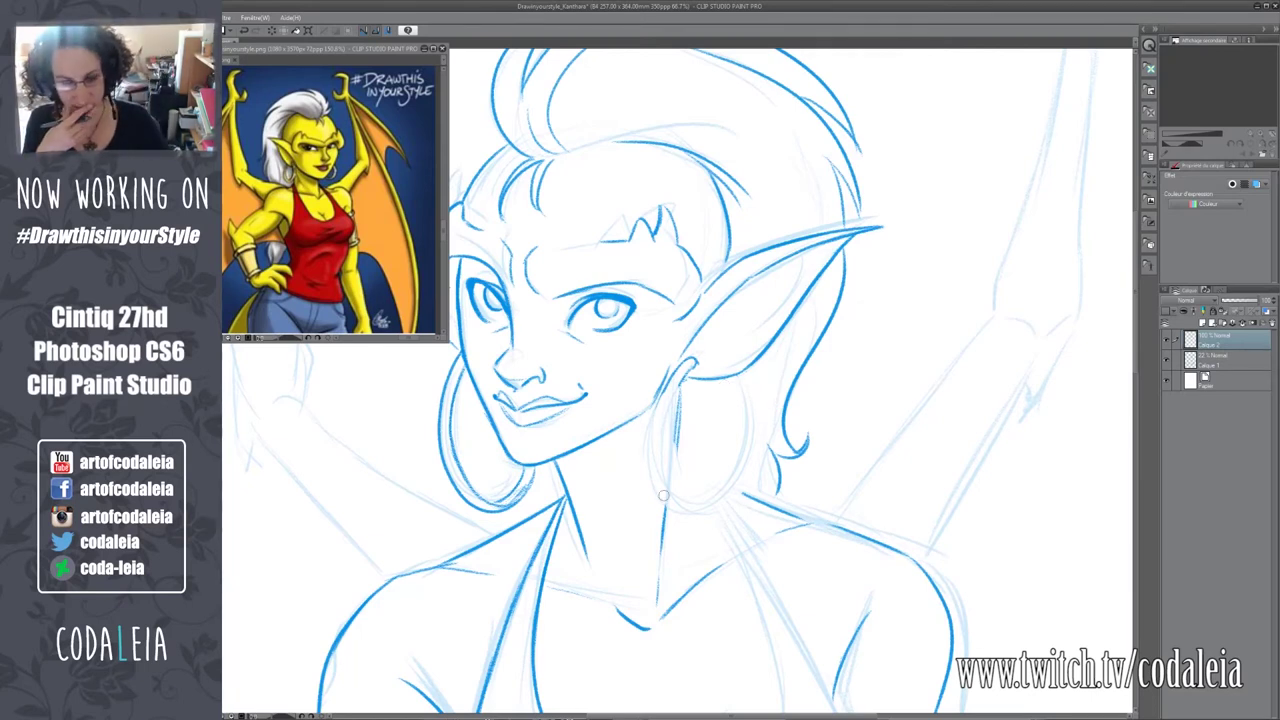
drag(663, 495, 691, 307)
mouse_move(718, 266)
mouse_down()
mouse_move(668, 407)
mouse_move(783, 187)
mouse_up()
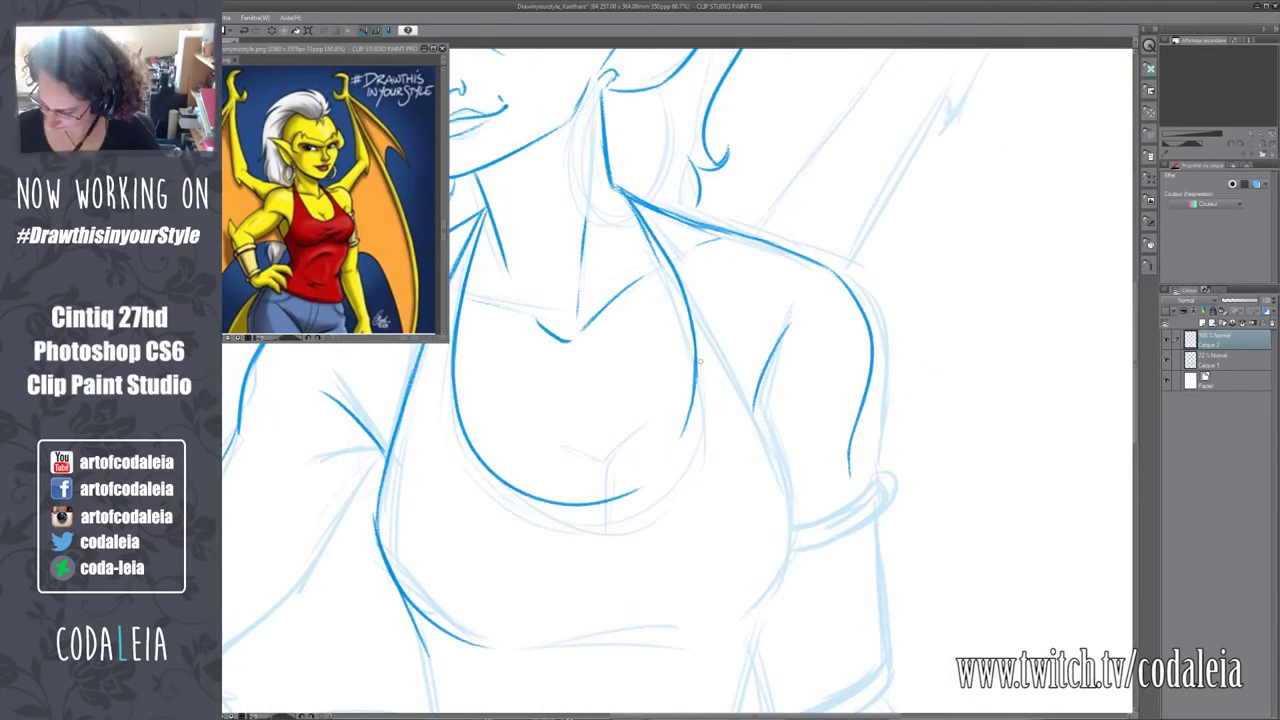
drag(700, 361, 522, 534)
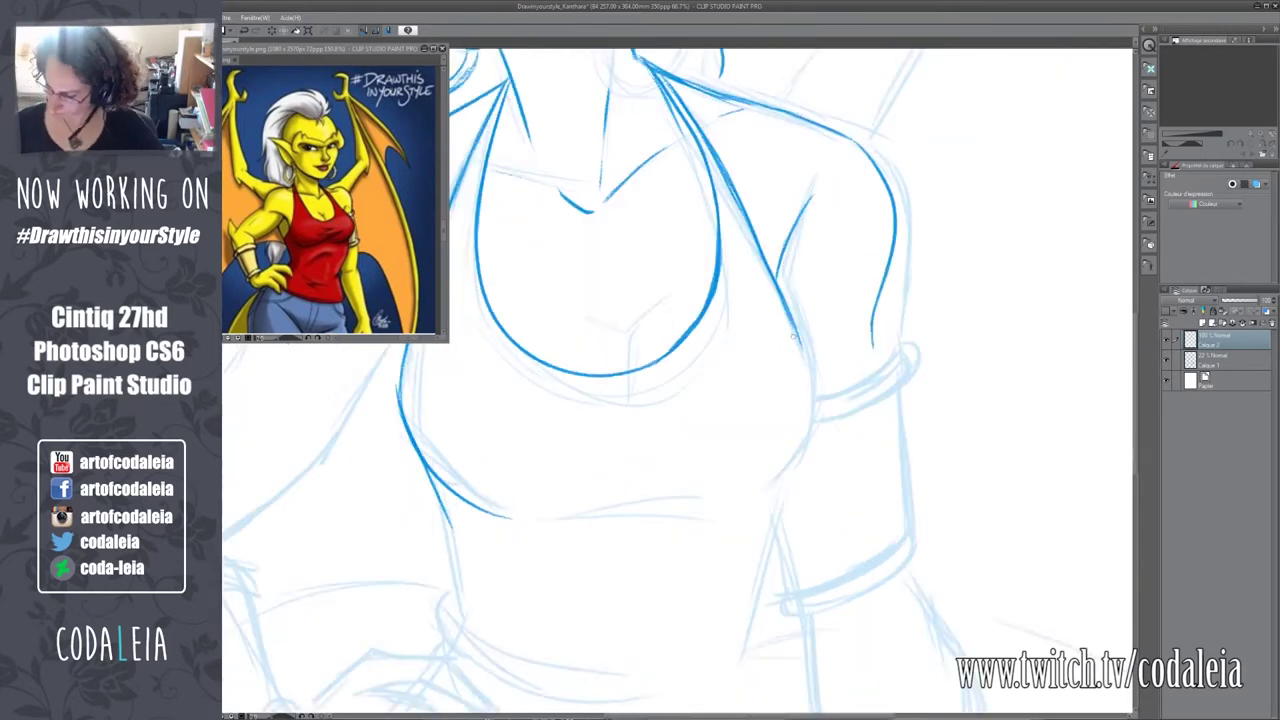
mouse_move(560, 486)
mouse_down()
mouse_move(871, 501)
mouse_move(751, 301)
mouse_up()
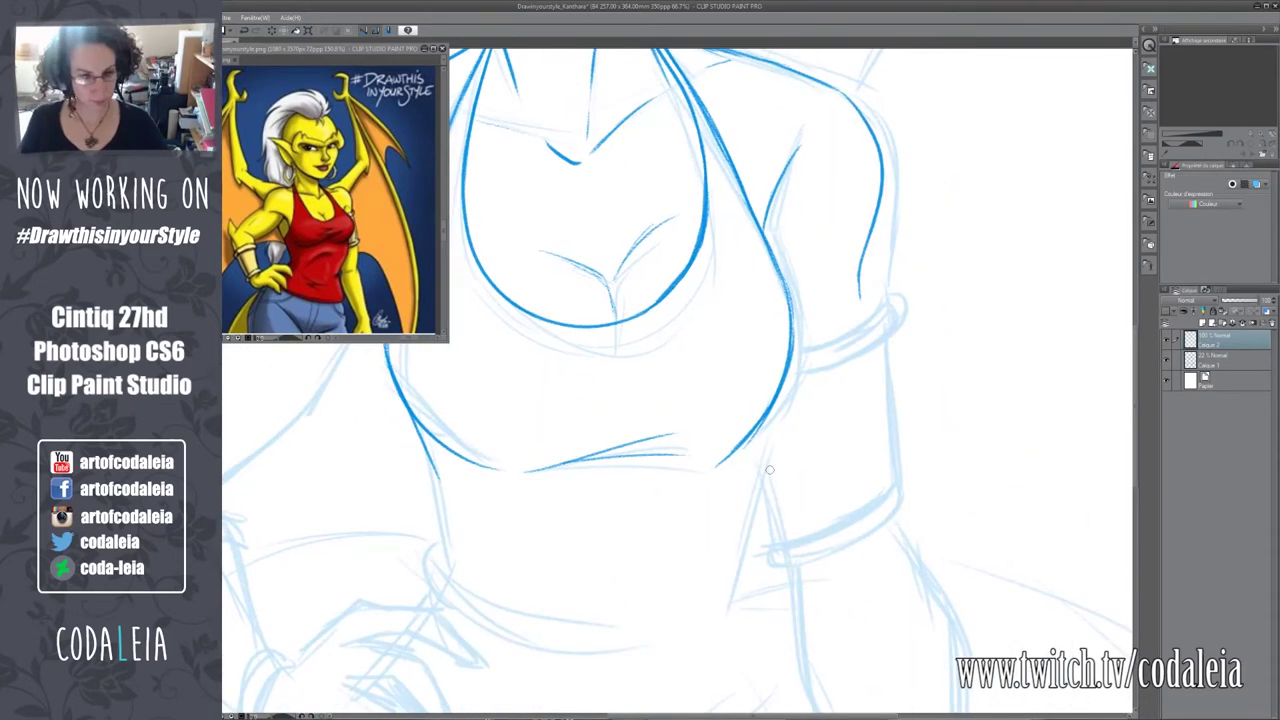
drag(505, 371, 645, 281)
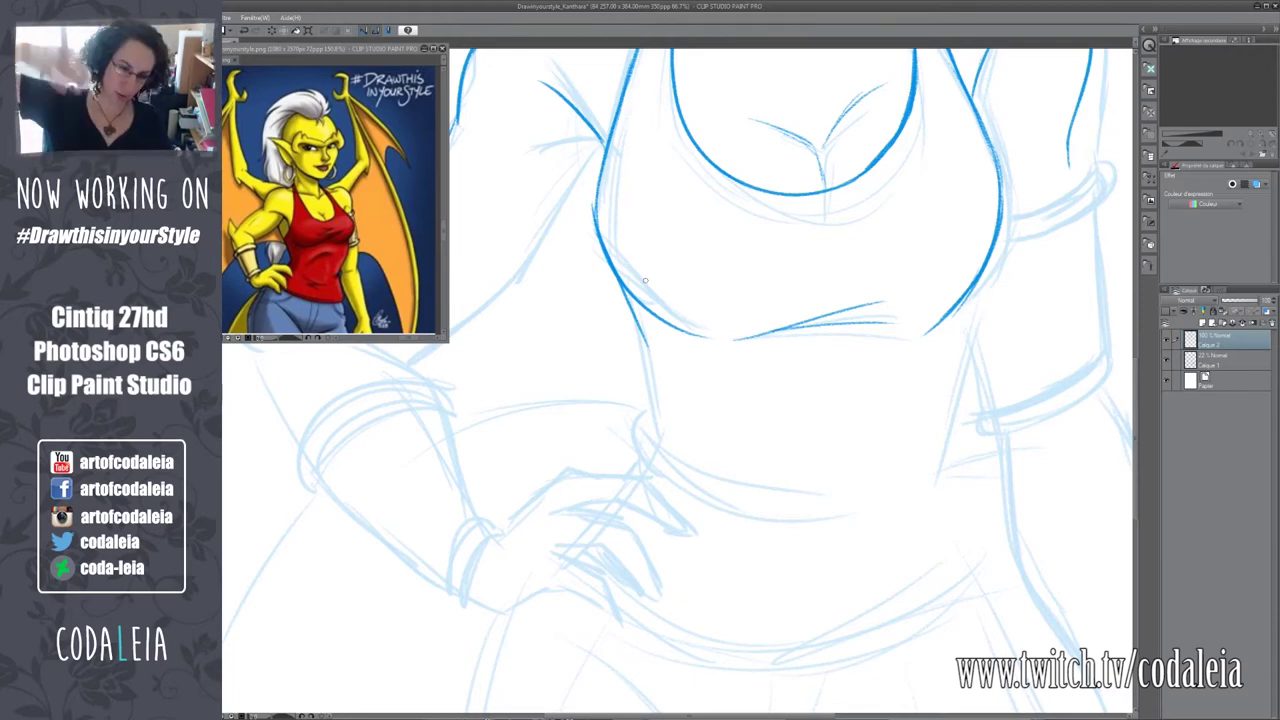
drag(819, 349, 789, 334)
drag(614, 318, 640, 478)
Ink the left shoulder, its top edge and the outer edge of the arm.
drag(832, 453, 1010, 480)
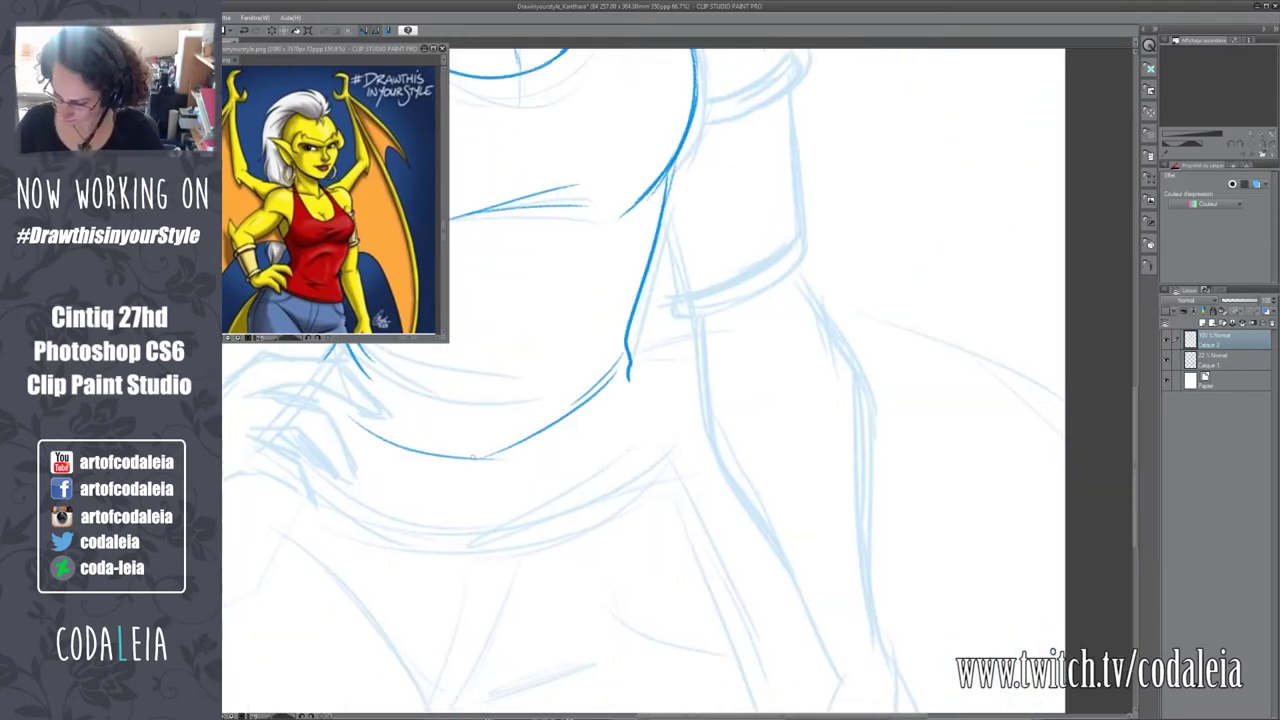
drag(610, 265, 465, 435)
drag(755, 305, 585, 505)
mouse_move(672, 307)
mouse_down()
mouse_move(787, 377)
mouse_move(827, 308)
mouse_up()
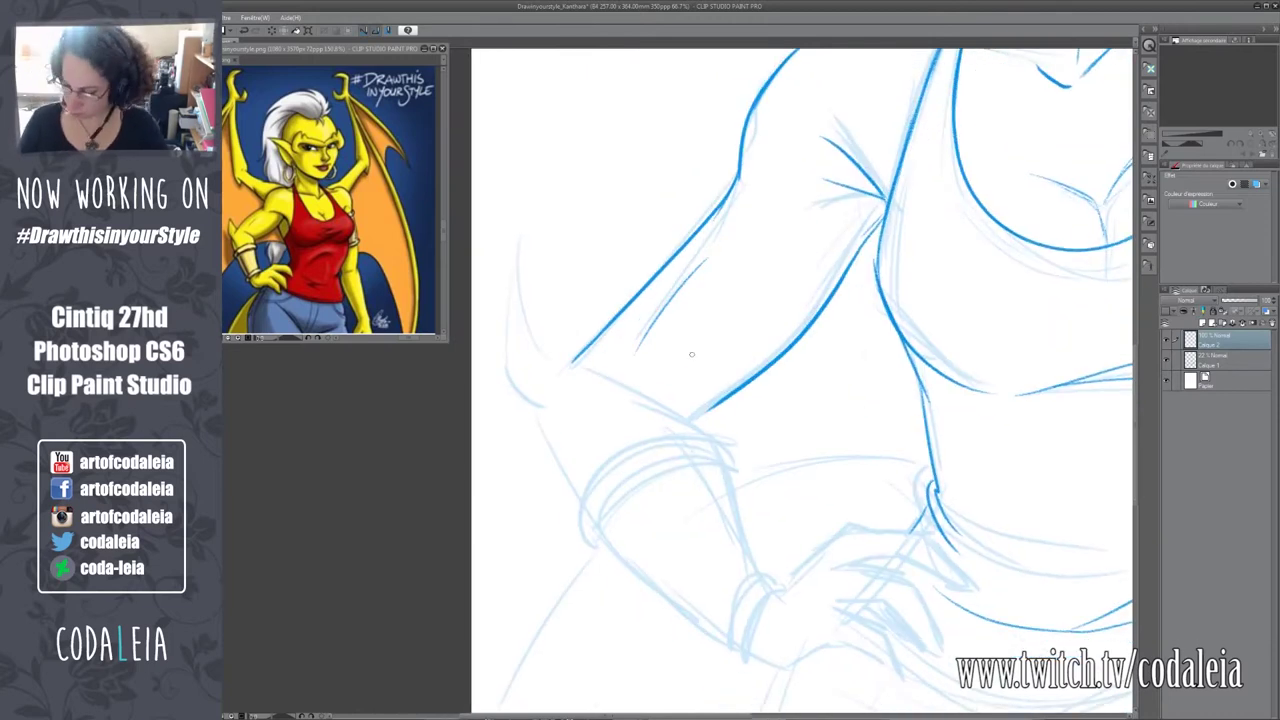
drag(520, 275, 540, 360)
mouse_move(700, 480)
mouse_down()
mouse_move(700, 420)
mouse_move(751, 399)
mouse_move(651, 464)
mouse_up()
drag(502, 302, 556, 396)
drag(600, 330, 545, 405)
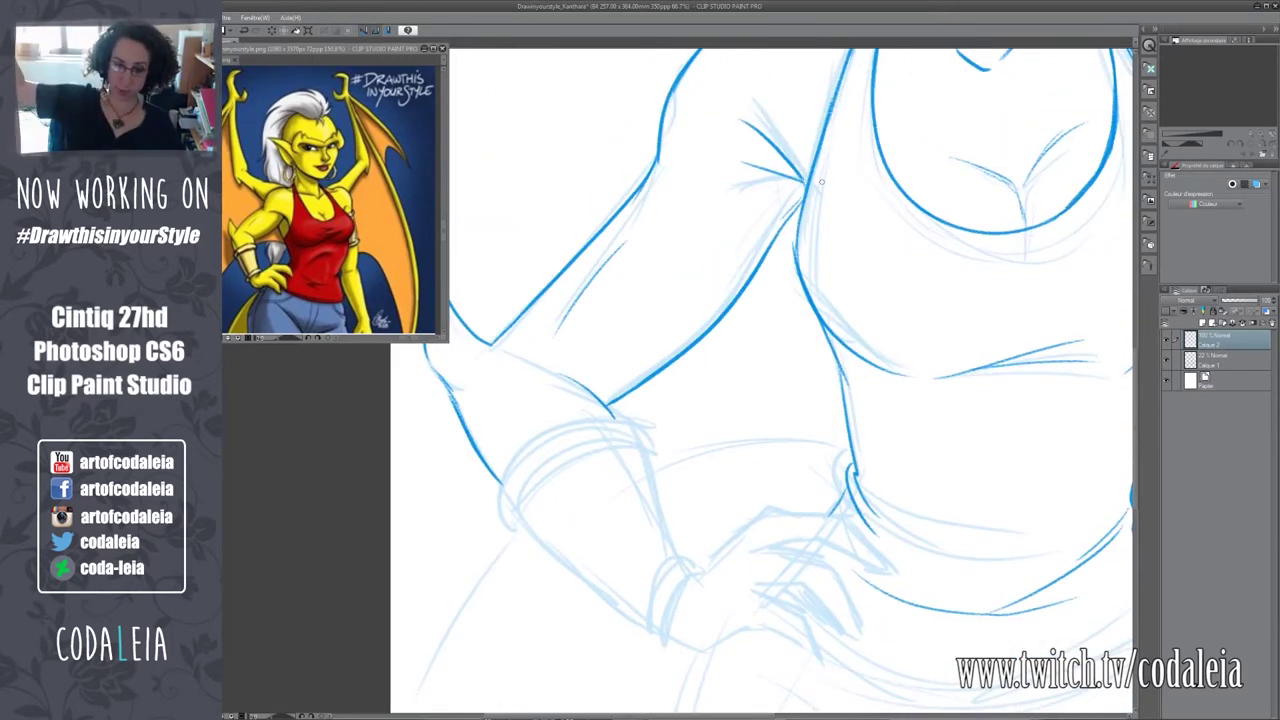
drag(821, 181, 916, 136)
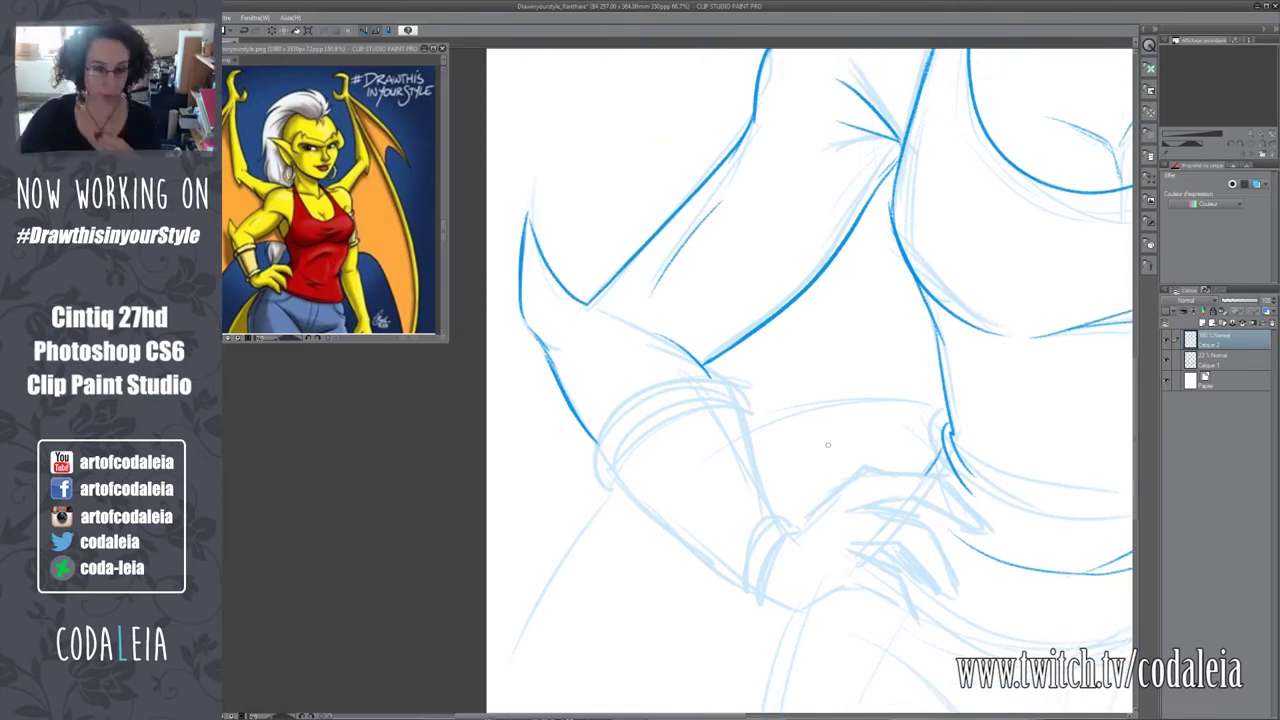
Ink the cuff on the left wrist and the lower forearm outline.
mouse_move(766, 404)
mouse_down()
mouse_move(623, 437)
mouse_move(660, 373)
mouse_up()
drag(508, 435, 638, 357)
drag(600, 408, 663, 364)
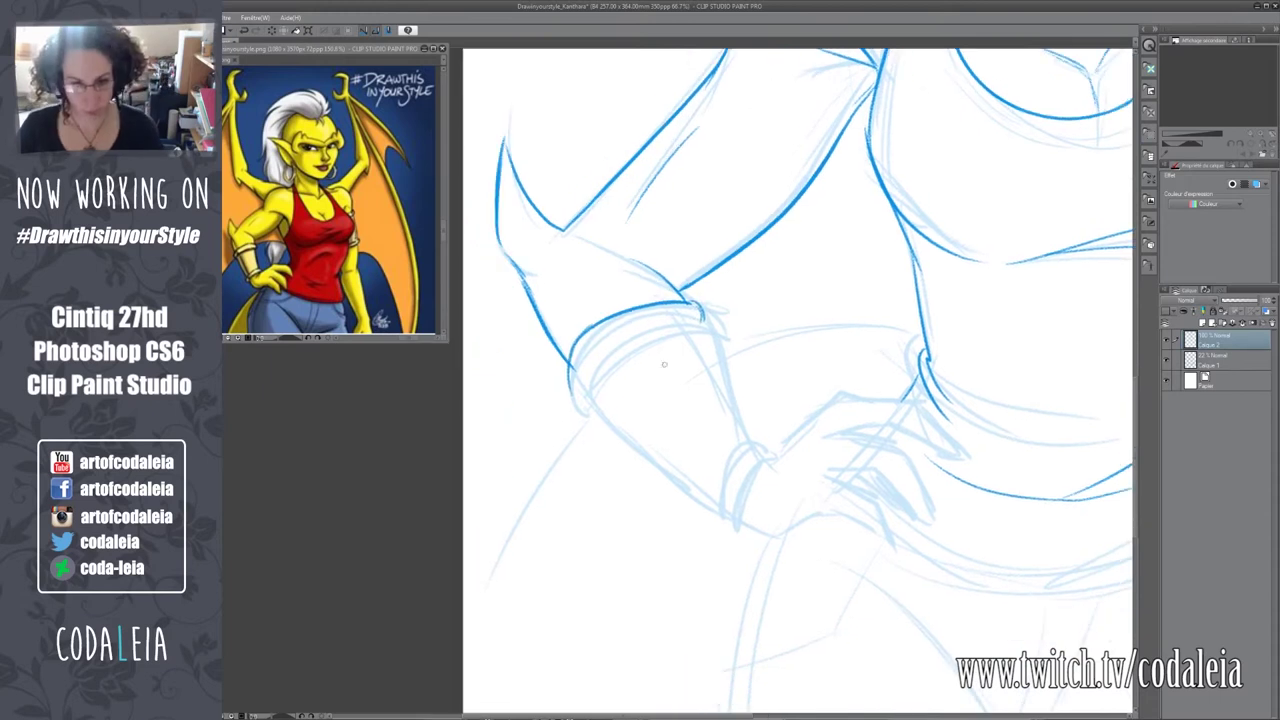
mouse_move(626, 436)
mouse_down()
mouse_move(606, 398)
mouse_move(637, 431)
mouse_move(625, 440)
mouse_up()
mouse_move(560, 332)
mouse_down()
mouse_move(670, 418)
mouse_move(620, 377)
mouse_up()
drag(505, 318, 660, 437)
mouse_move(672, 322)
mouse_down()
mouse_move(766, 471)
mouse_move(589, 459)
mouse_move(683, 434)
mouse_up()
Ink the fingers of the hand on the hip, the hip folds and the right leg.
drag(608, 459, 733, 489)
drag(608, 494, 703, 554)
drag(653, 507, 595, 422)
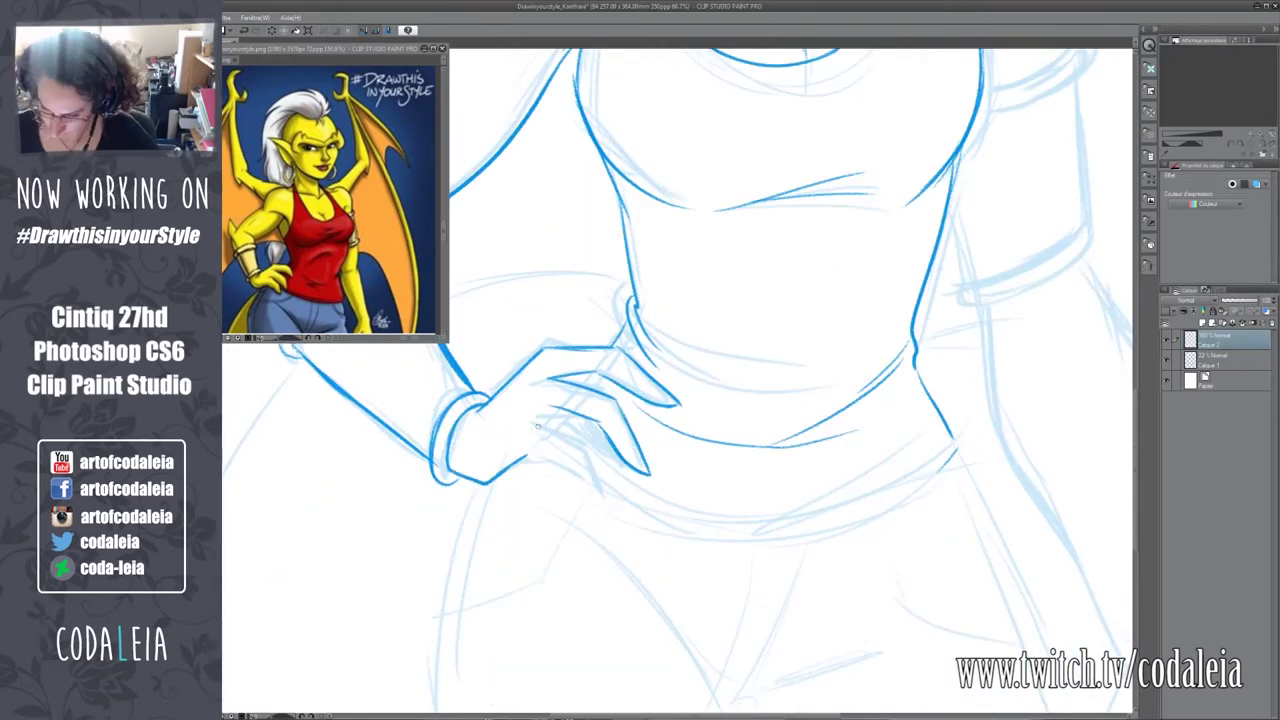
mouse_move(728, 554)
mouse_down()
mouse_move(576, 311)
mouse_move(600, 420)
mouse_up()
drag(560, 380, 470, 505)
mouse_move(500, 450)
mouse_down()
mouse_move(480, 400)
mouse_move(470, 525)
mouse_up()
drag(660, 560, 545, 463)
drag(686, 378, 714, 578)
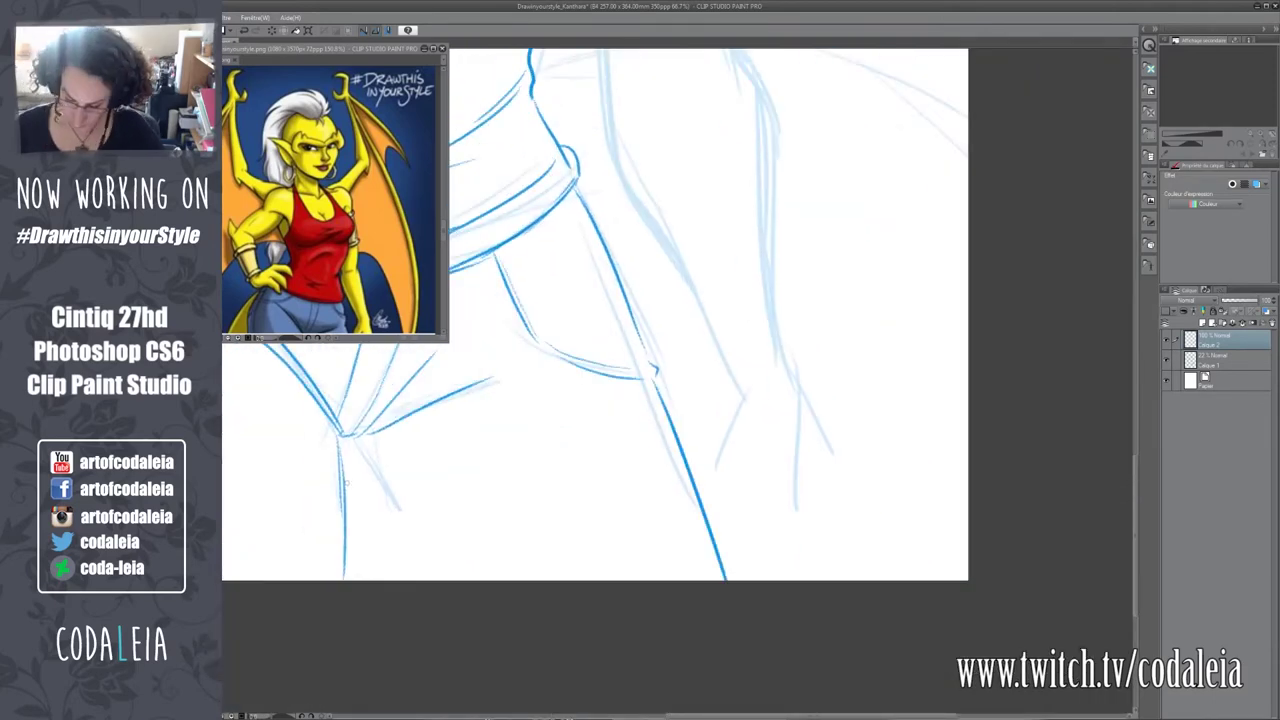
drag(340, 571, 548, 562)
mouse_move(567, 431)
mouse_down()
mouse_move(614, 523)
mouse_move(600, 429)
mouse_move(600, 447)
mouse_up()
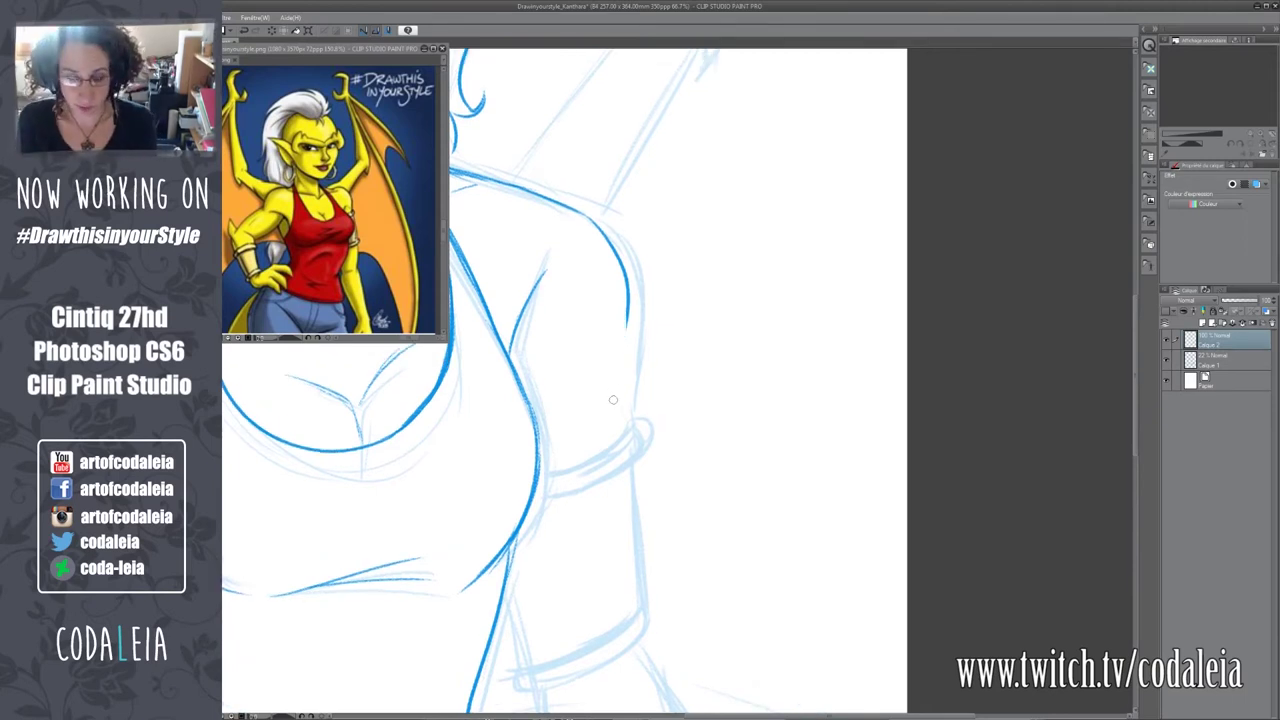
mouse_move(613, 399)
mouse_down()
mouse_move(689, 340)
mouse_move(631, 535)
mouse_move(640, 520)
mouse_up()
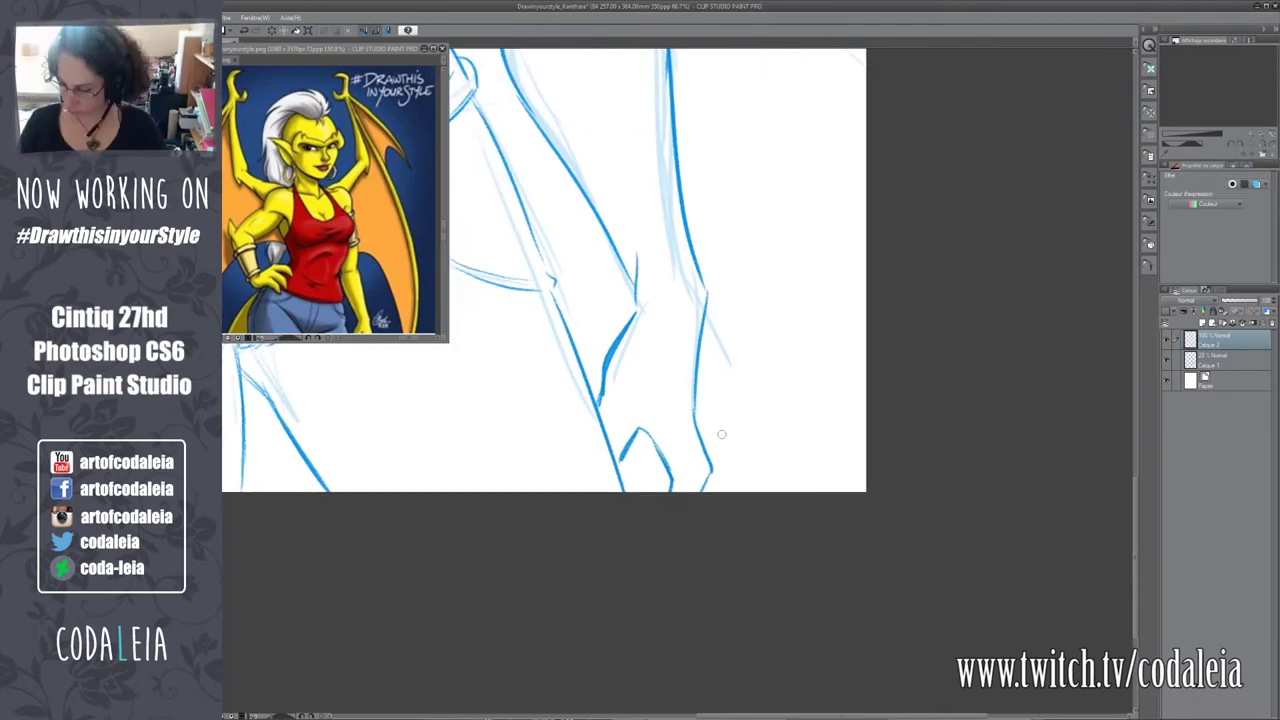
Check the full figure, then ink the first stroke of the raised arm beside the head.
scroll(640, 520, up, 2)
scroll(873, 628, down, 5)
scroll(873, 628, up, 2)
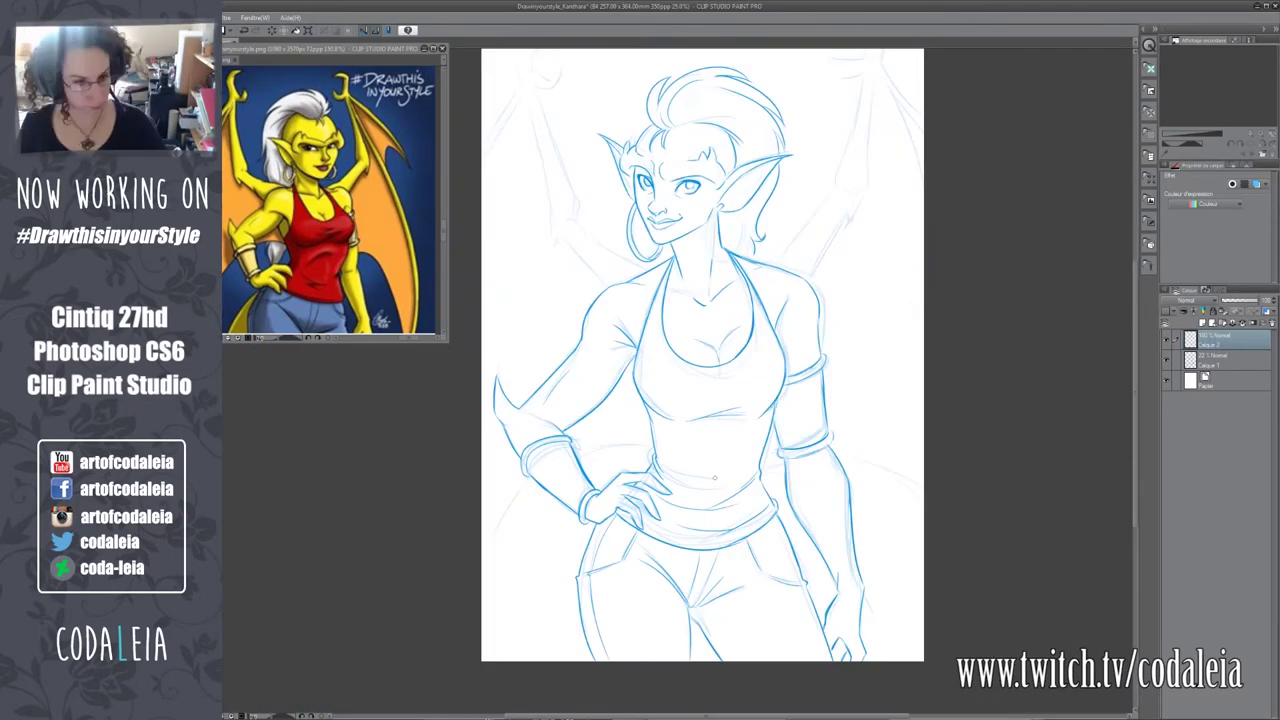
scroll(840, 560, up, 2)
scroll(822, 512, down, 1)
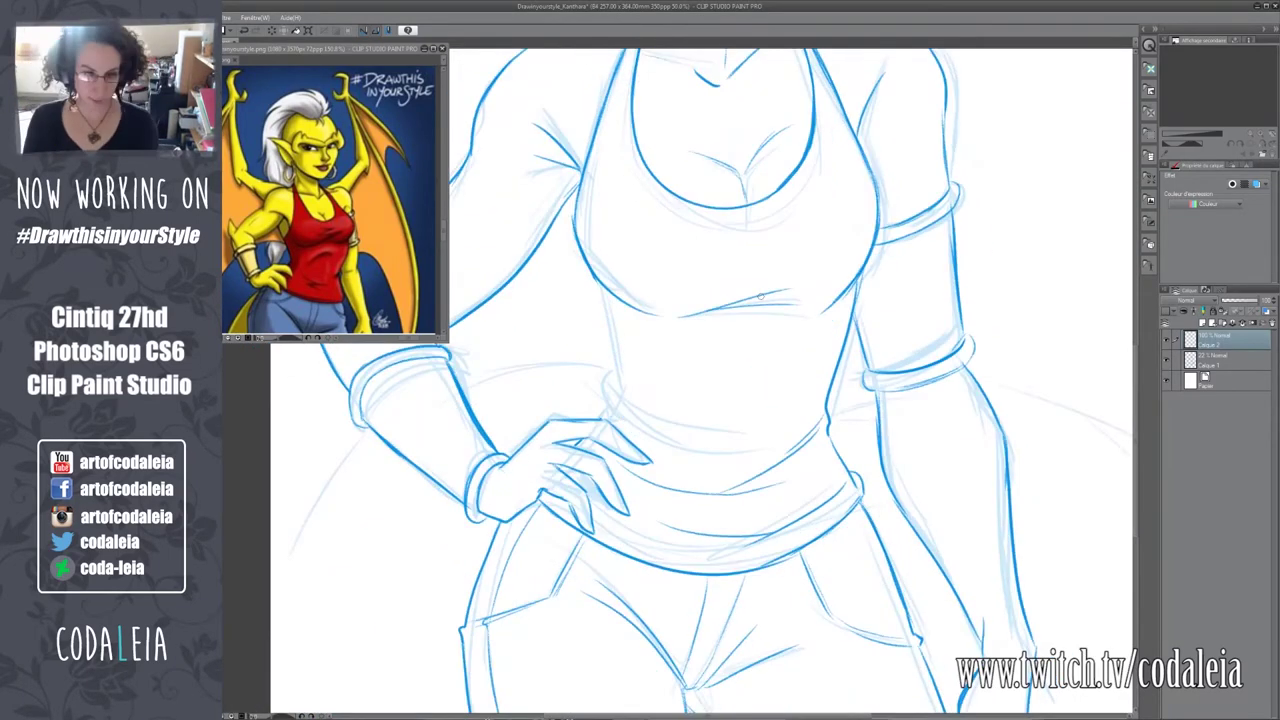
drag(760, 296, 728, 304)
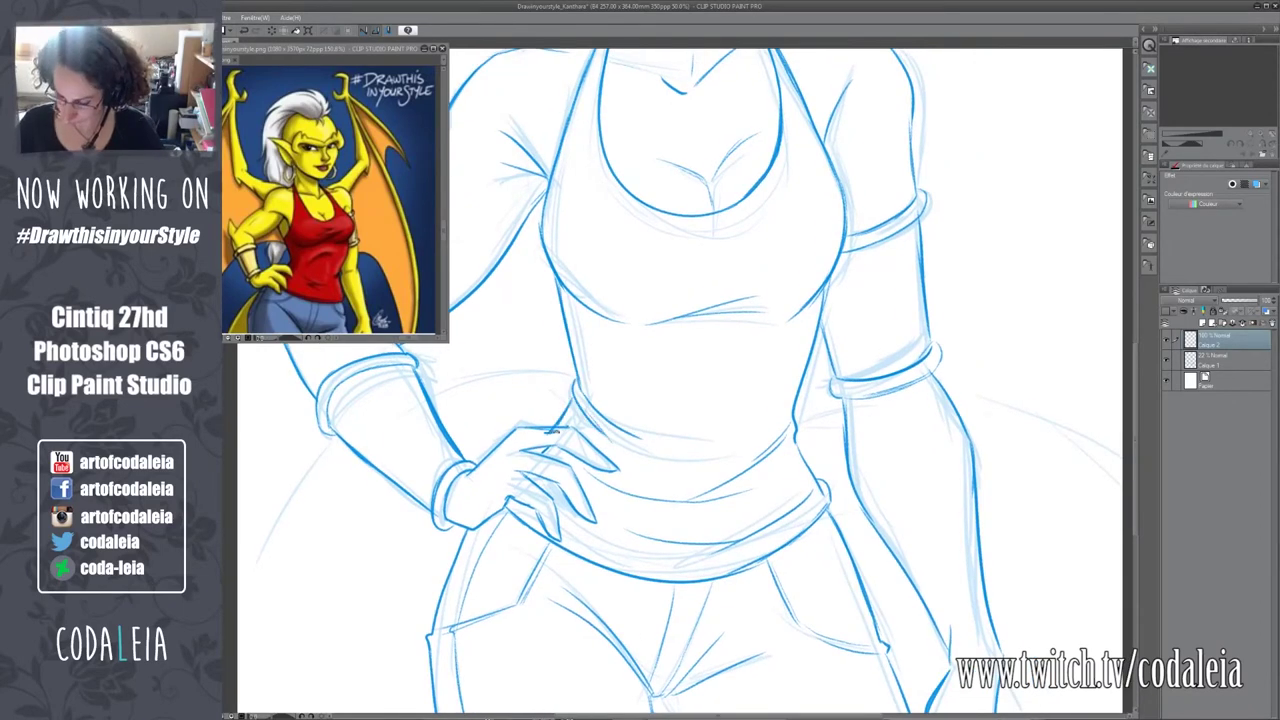
scroll(680, 380, up, 5)
drag(590, 495, 505, 255)
scroll(680, 380, up, 2)
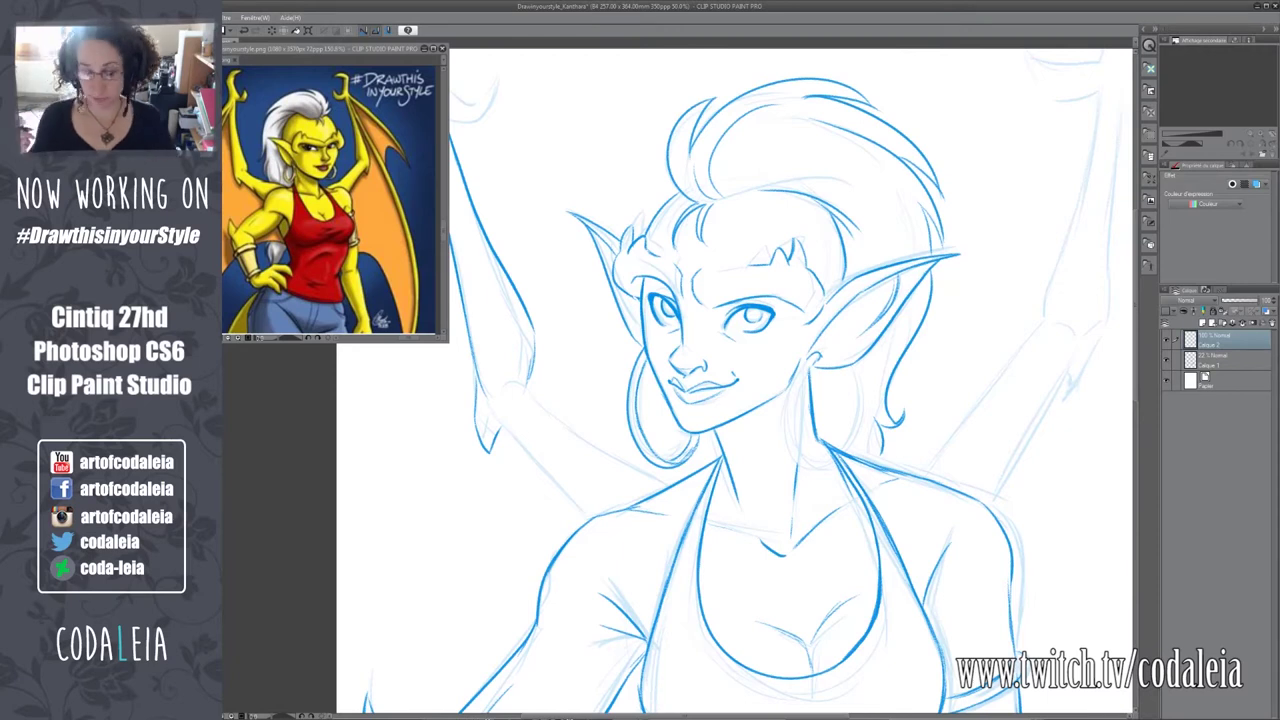
drag(680, 380, 520, 358)
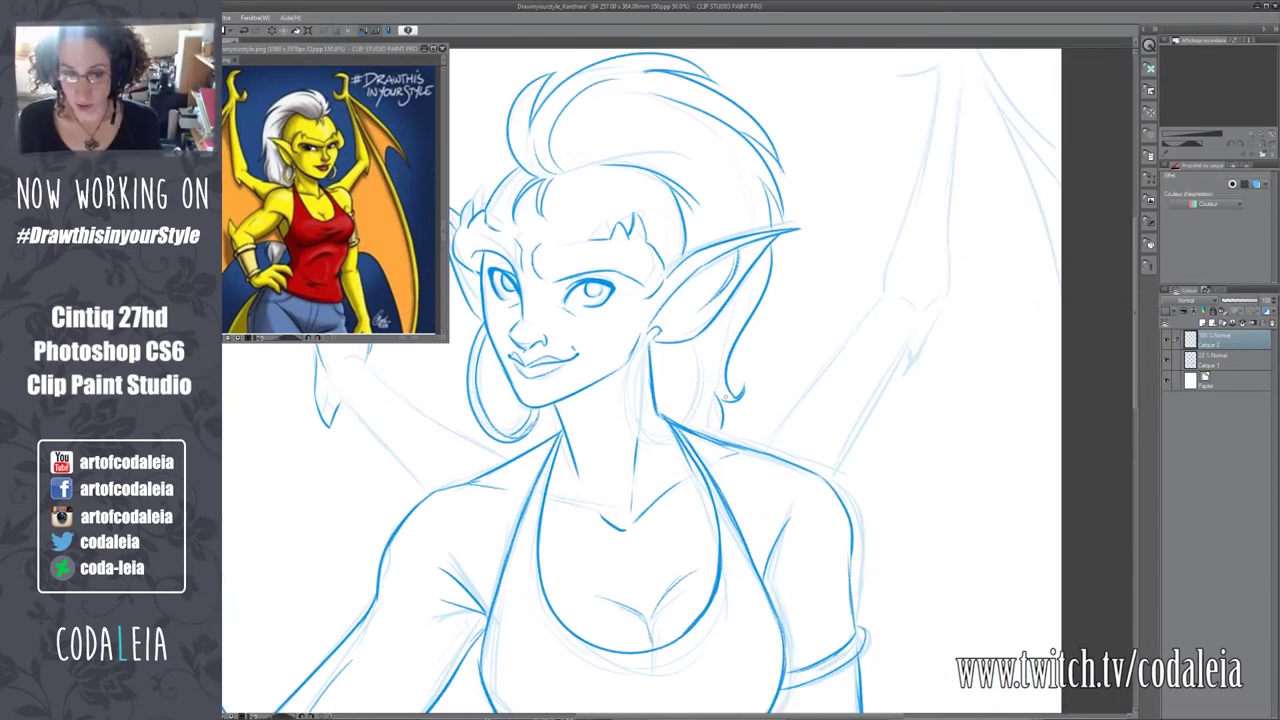
drag(640, 400, 645, 384)
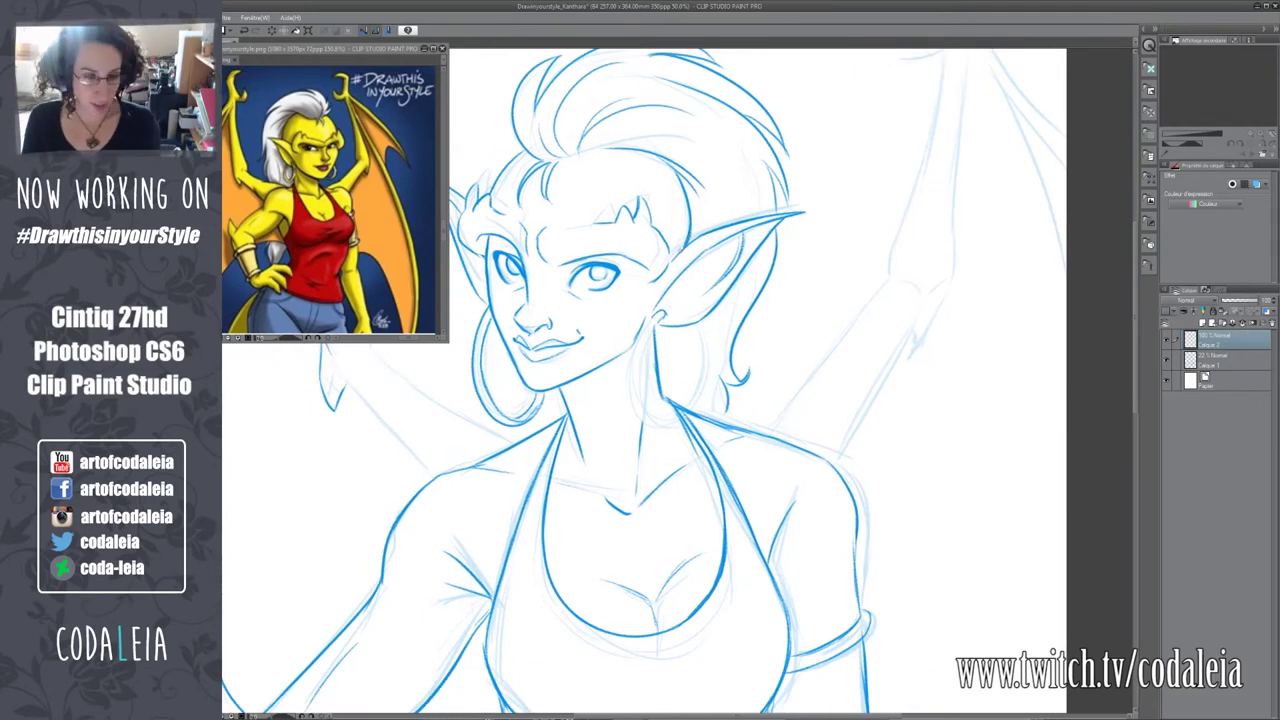
drag(749, 353, 727, 383)
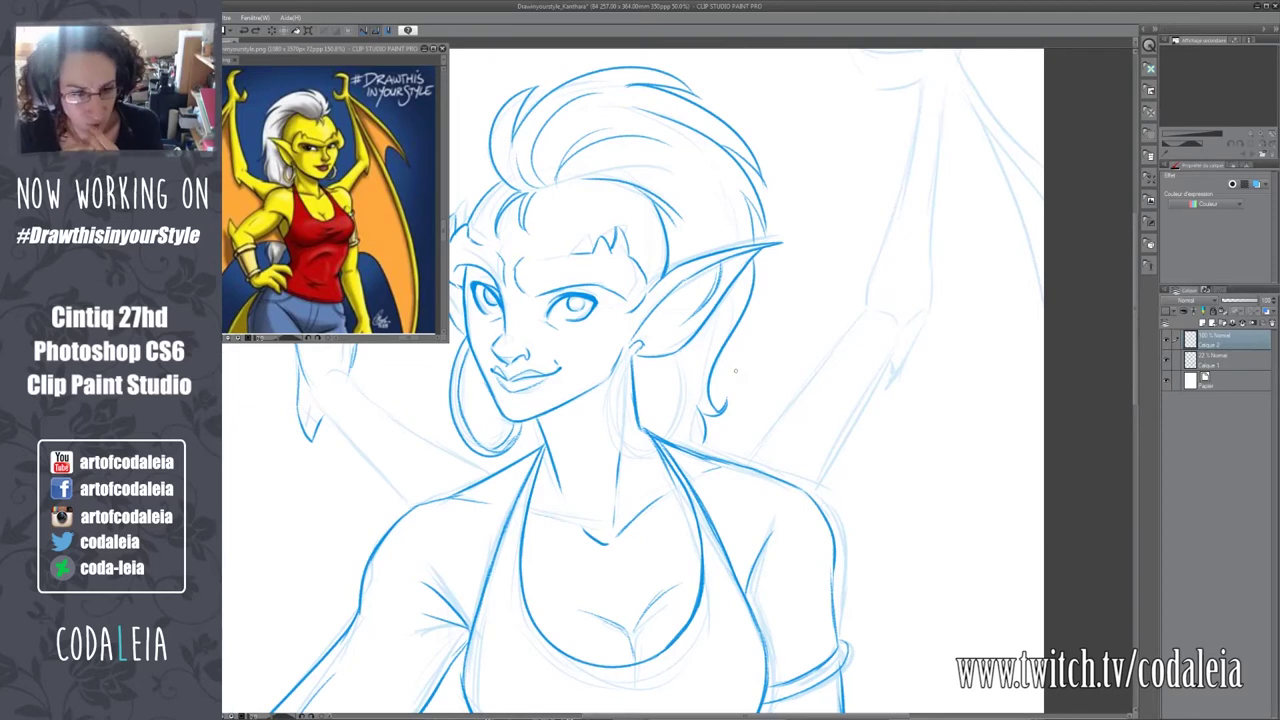
drag(648, 425, 583, 421)
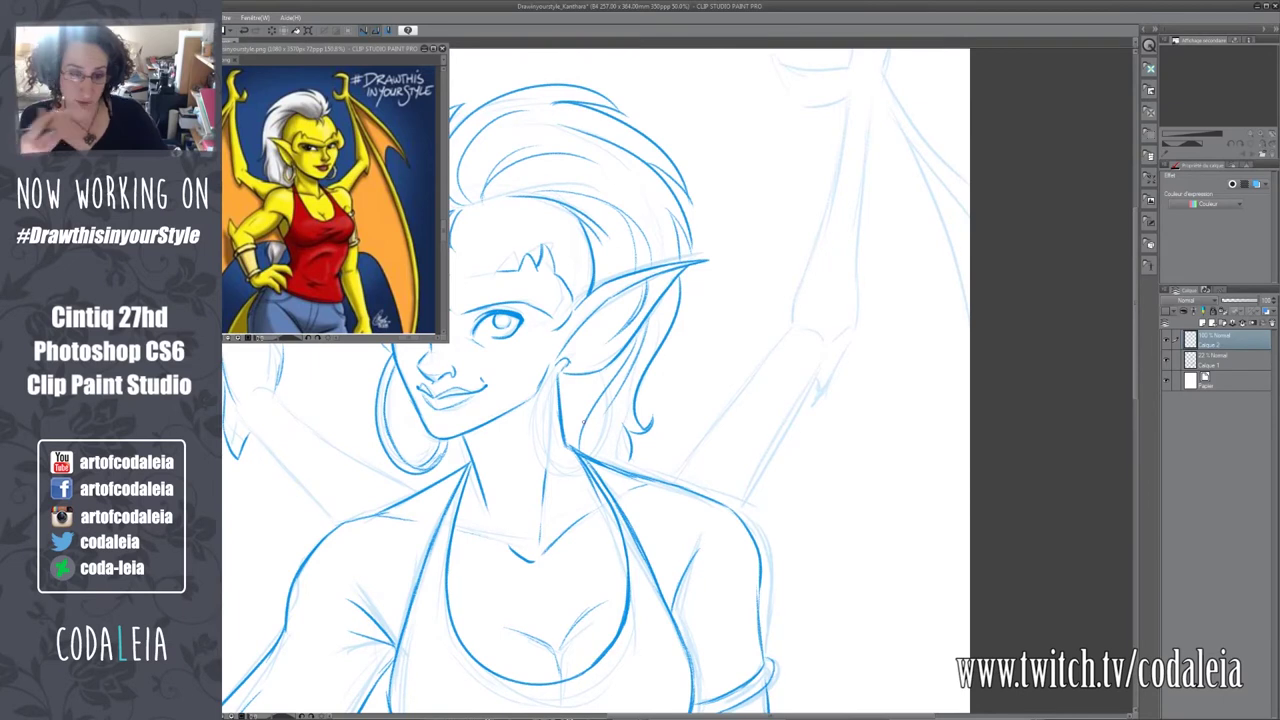
scroll(506, 465, up, 3)
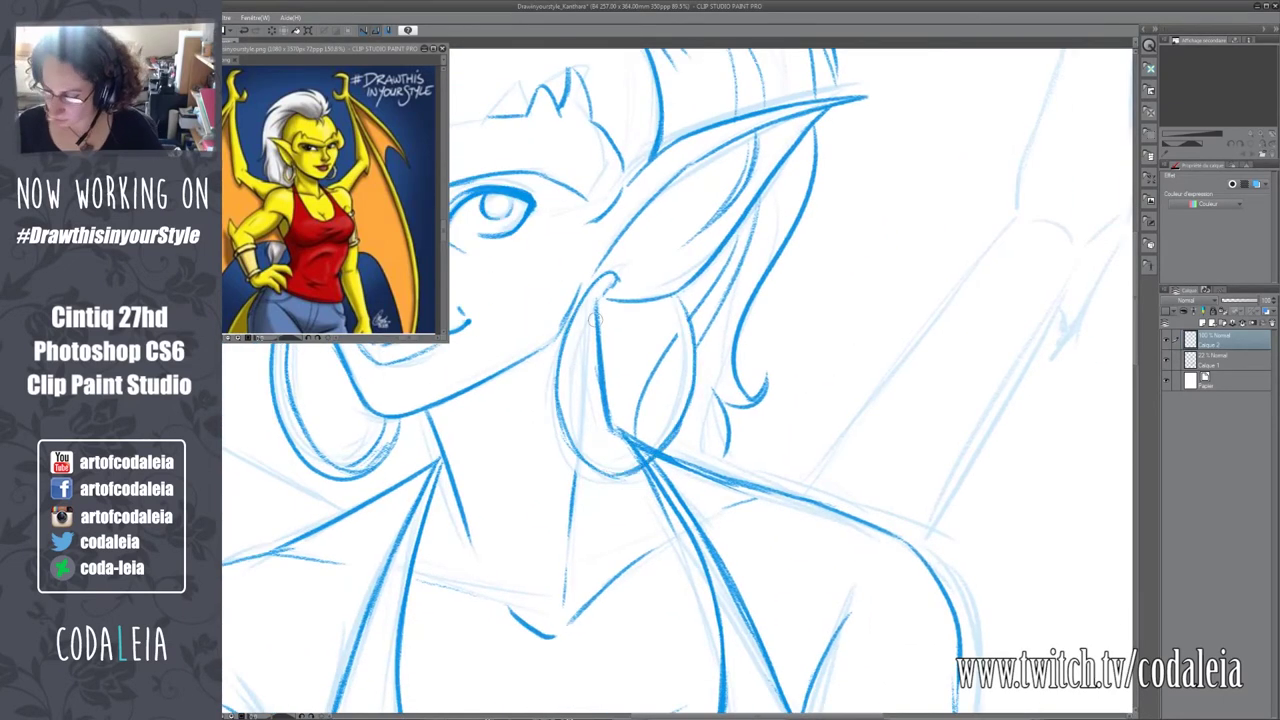
scroll(576, 364, down, 1)
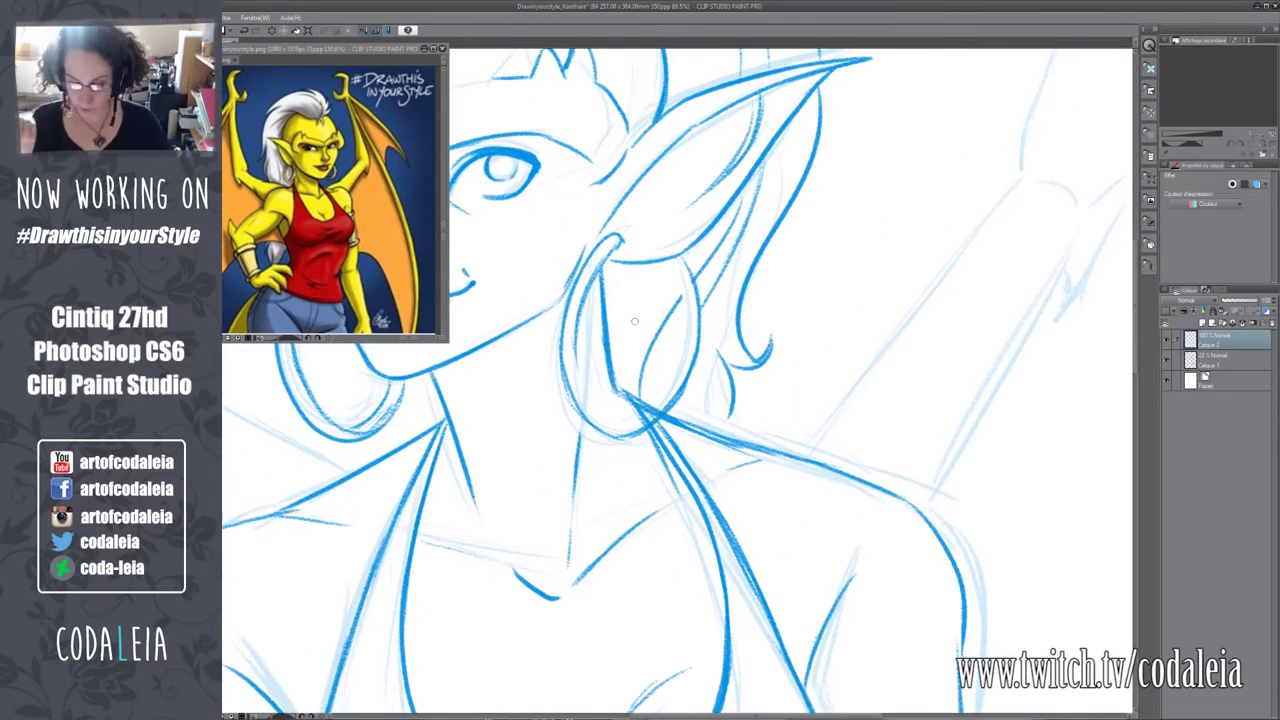
Darken the earring hoop lines and ink the underside of the raised arm.
drag(575, 330, 655, 412)
drag(670, 270, 650, 410)
drag(700, 310, 650, 380)
drag(820, 380, 780, 402)
mouse_move(262, 453)
mouse_down()
mouse_move(612, 398)
mouse_move(580, 341)
mouse_move(612, 267)
mouse_up()
drag(545, 385, 700, 530)
Zoom out to view the whole figure, then ink the raised hand.
mouse_move(608, 290)
mouse_down()
mouse_move(617, 337)
mouse_move(600, 280)
mouse_up()
drag(600, 400, 690, 490)
key(ctrl+minus)
key(ctrl+minus)
key(ctrl+minus)
key(ctrl+plus)
key(ctrl+plus)
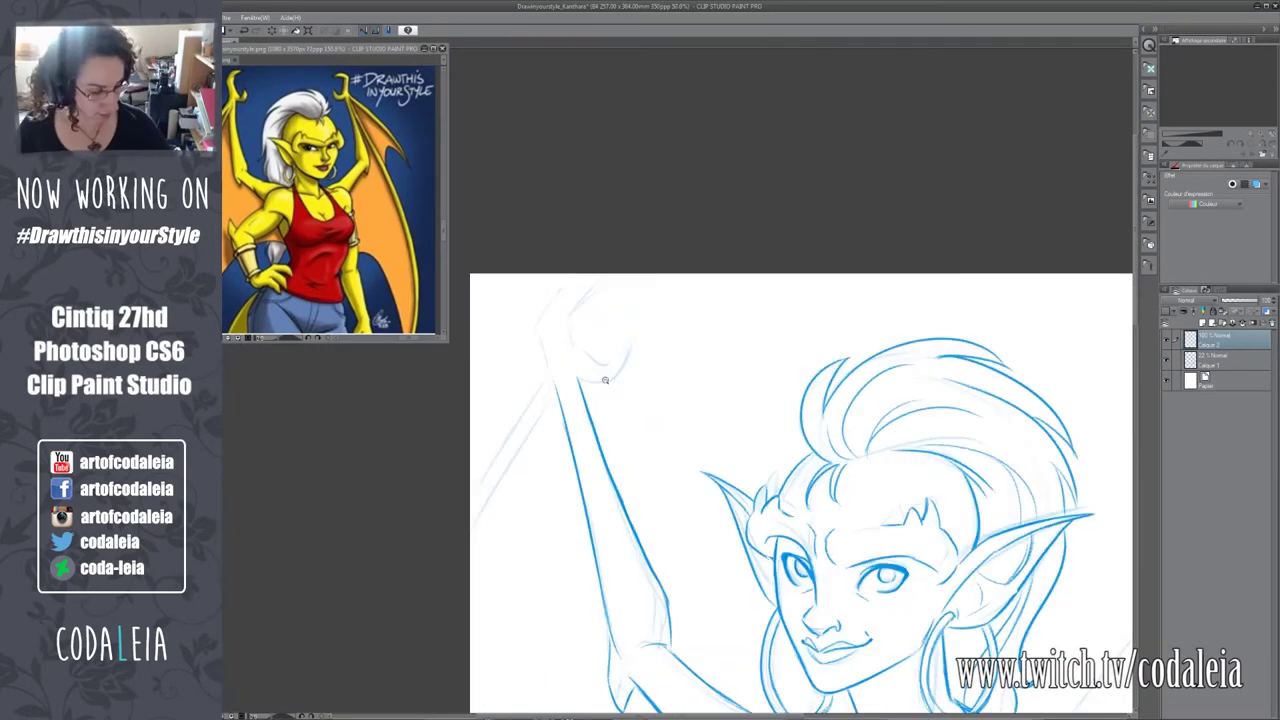
drag(600, 330, 590, 380)
drag(556, 430, 604, 422)
drag(620, 378, 570, 410)
mouse_move(546, 287)
mouse_down()
mouse_move(726, 178)
mouse_move(586, 330)
mouse_up()
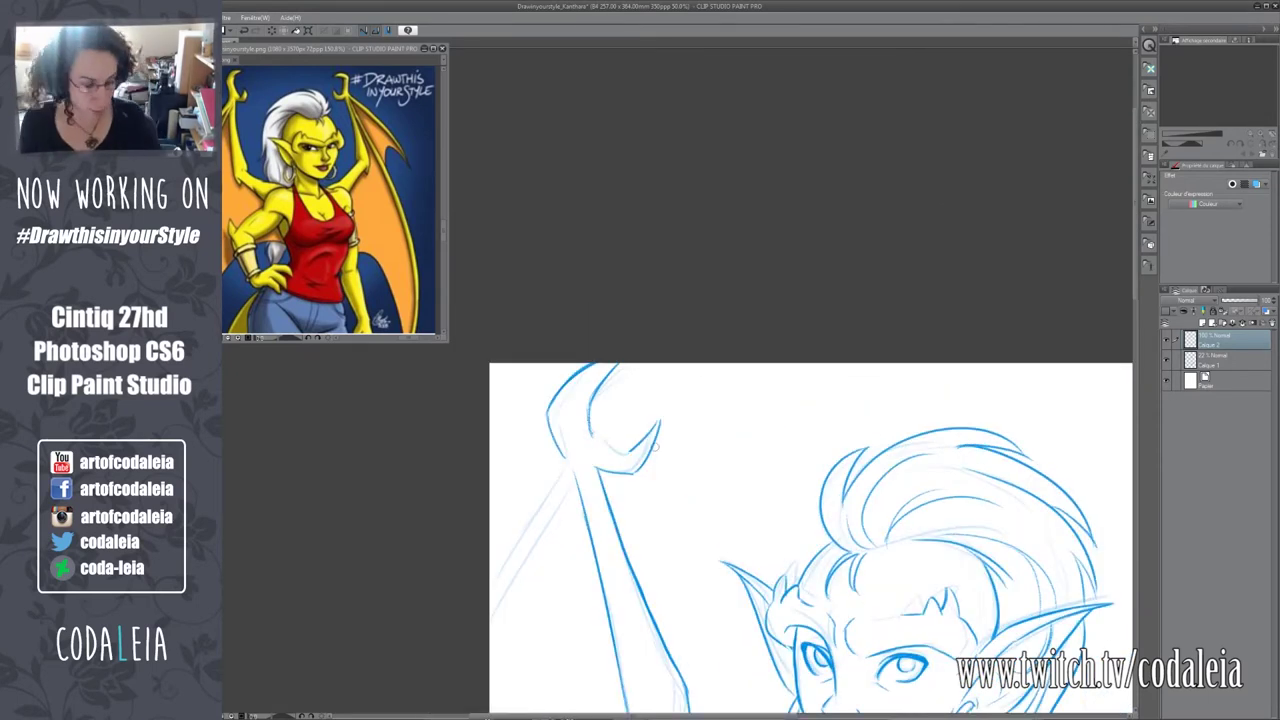
Inspect the raised arm, hair and torso, then undo the stray stroke near the arm.
drag(655, 446, 751, 226)
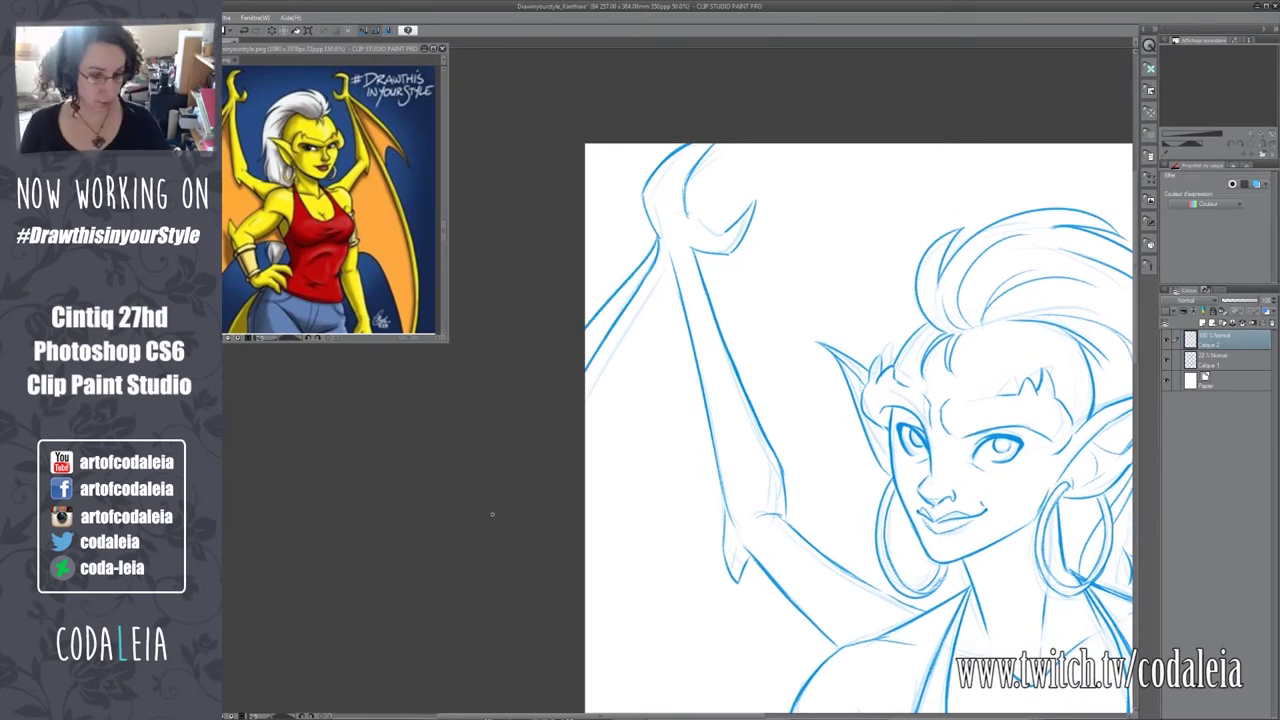
drag(666, 327, 572, 248)
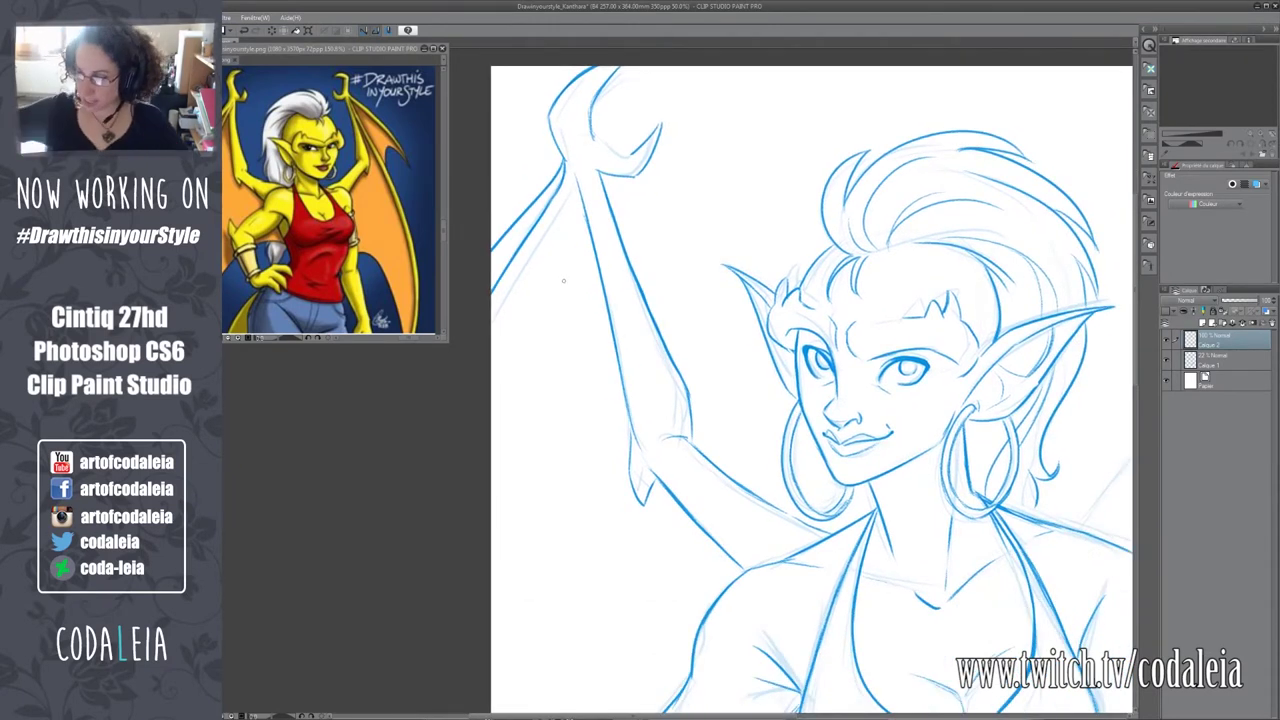
mouse_move(482, 381)
mouse_down()
mouse_move(514, 339)
mouse_move(544, 229)
mouse_up()
mouse_move(905, 715)
mouse_down()
mouse_move(760, 598)
mouse_move(752, 293)
mouse_up()
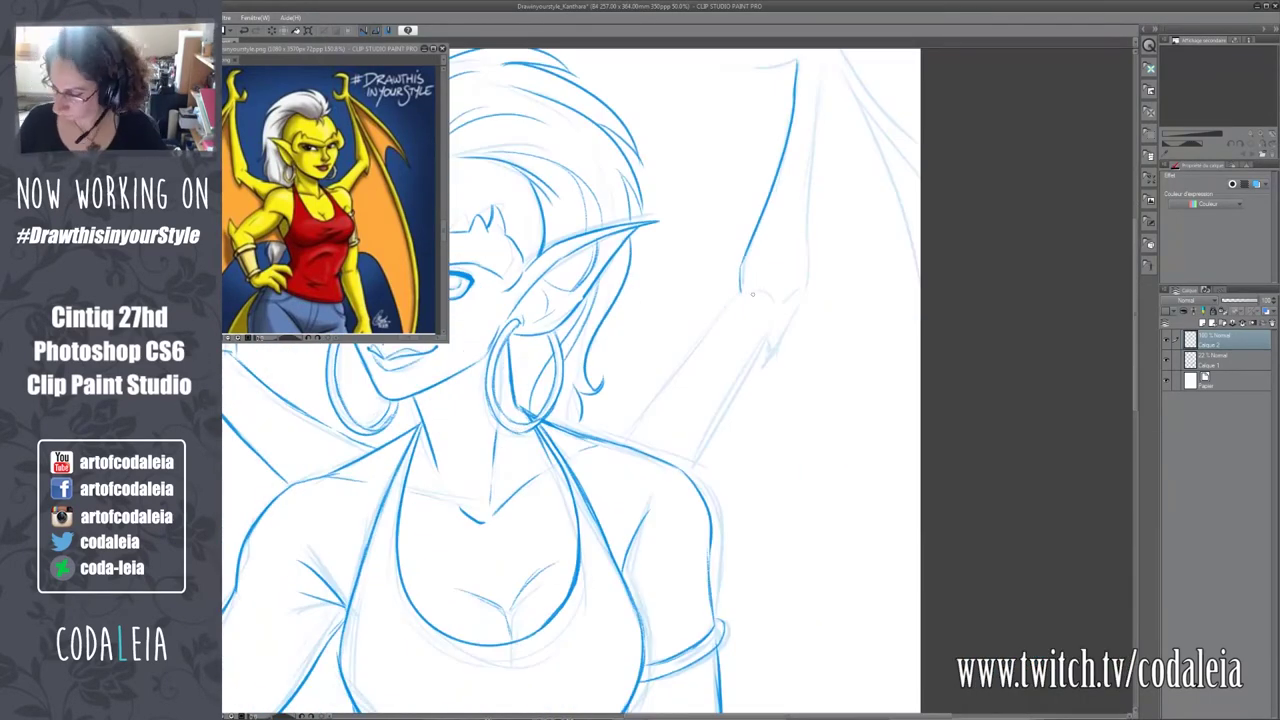
drag(685, 358, 524, 389)
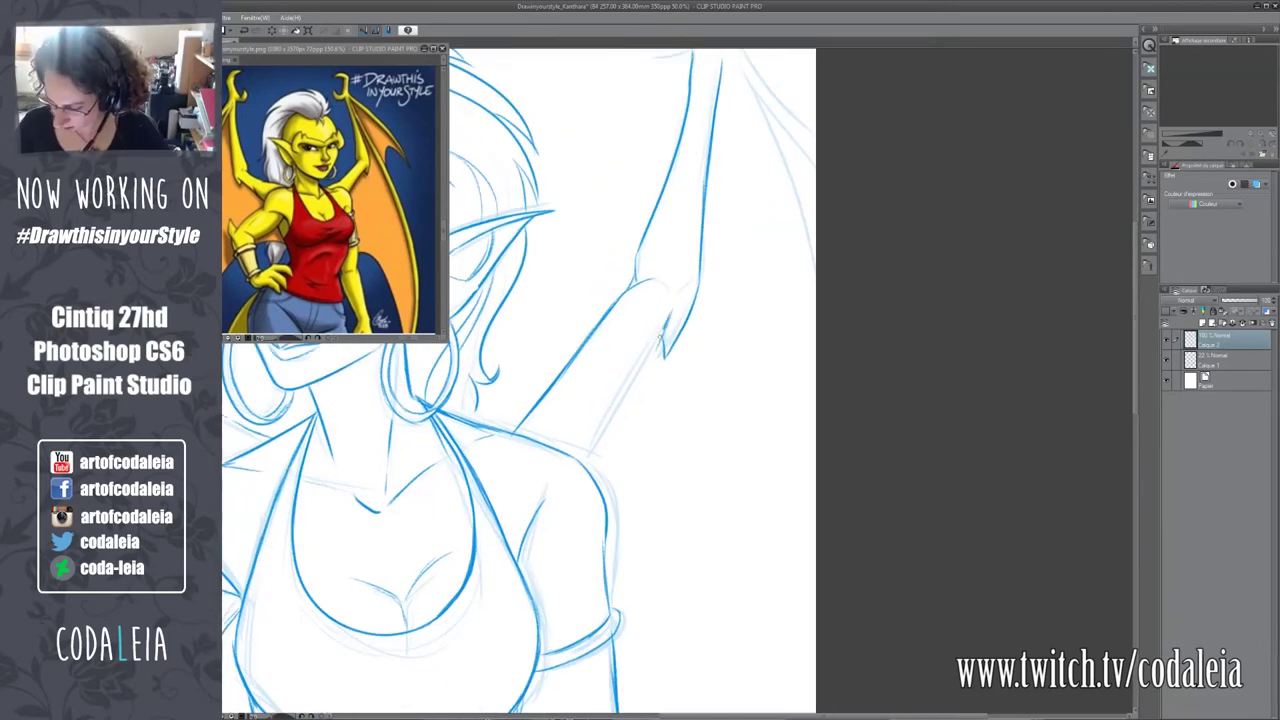
drag(680, 452, 538, 297)
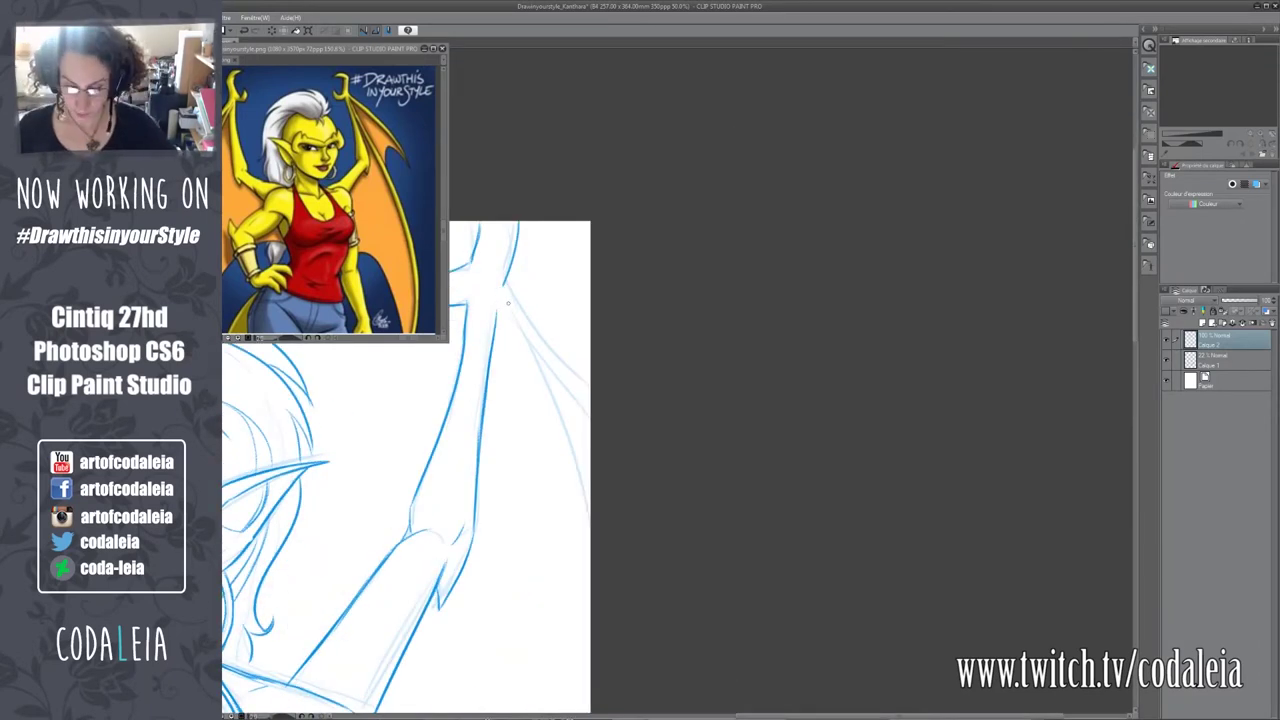
drag(549, 177, 581, 234)
drag(582, 300, 580, 278)
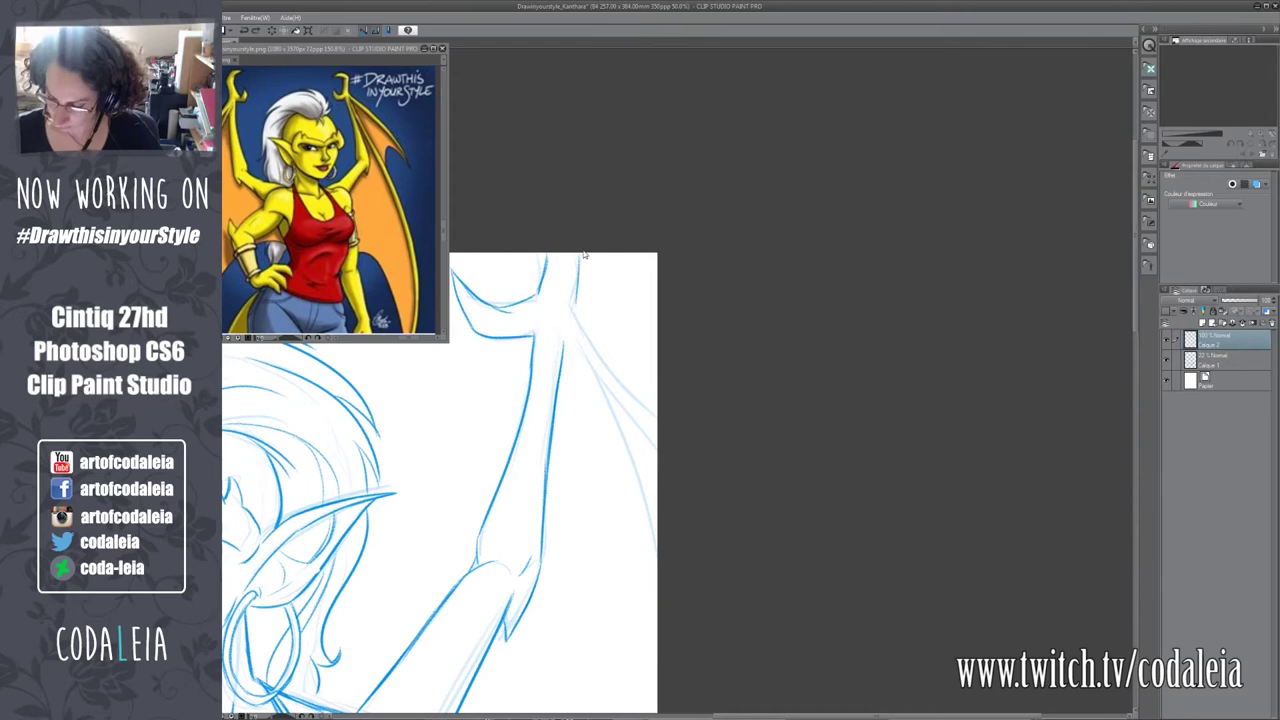
drag(598, 352, 535, 242)
mouse_move(594, 346)
mouse_down()
mouse_move(585, 327)
mouse_move(714, 294)
mouse_move(630, 330)
mouse_move(671, 333)
mouse_up()
key(ctrl+z)
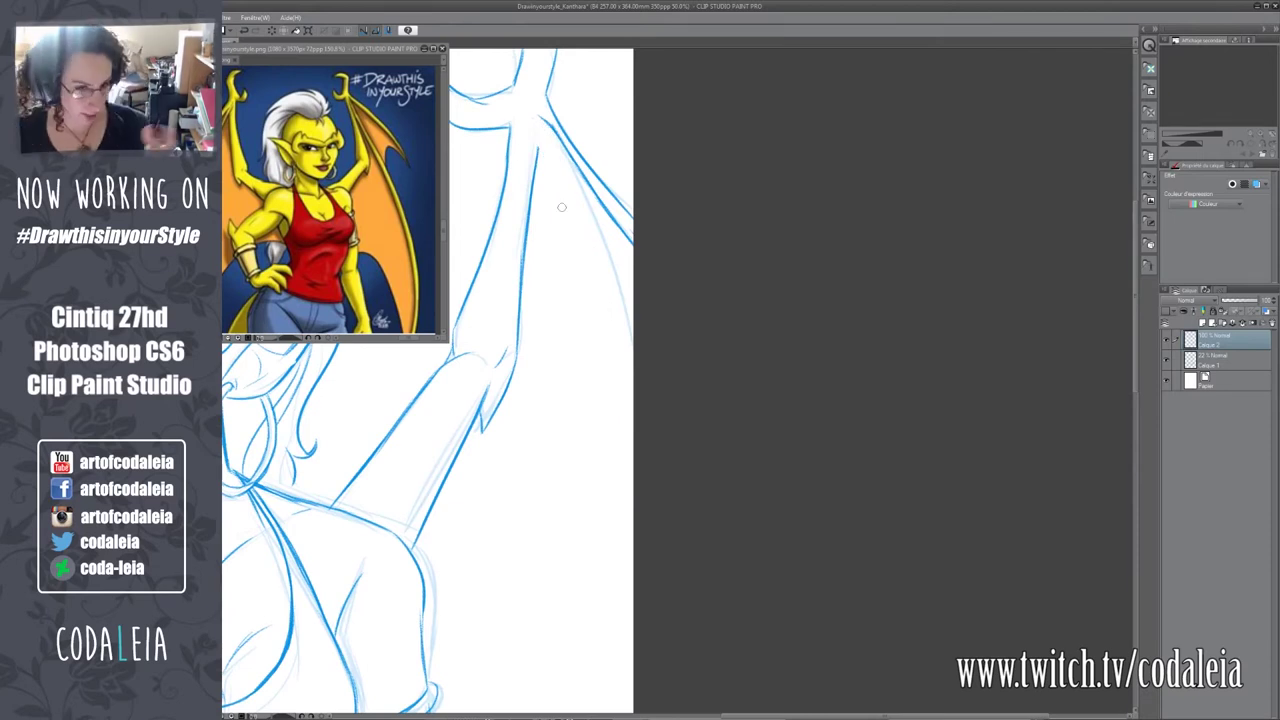
Pan and zoom out to review the face, torso and hips.
drag(651, 423, 1100, 400)
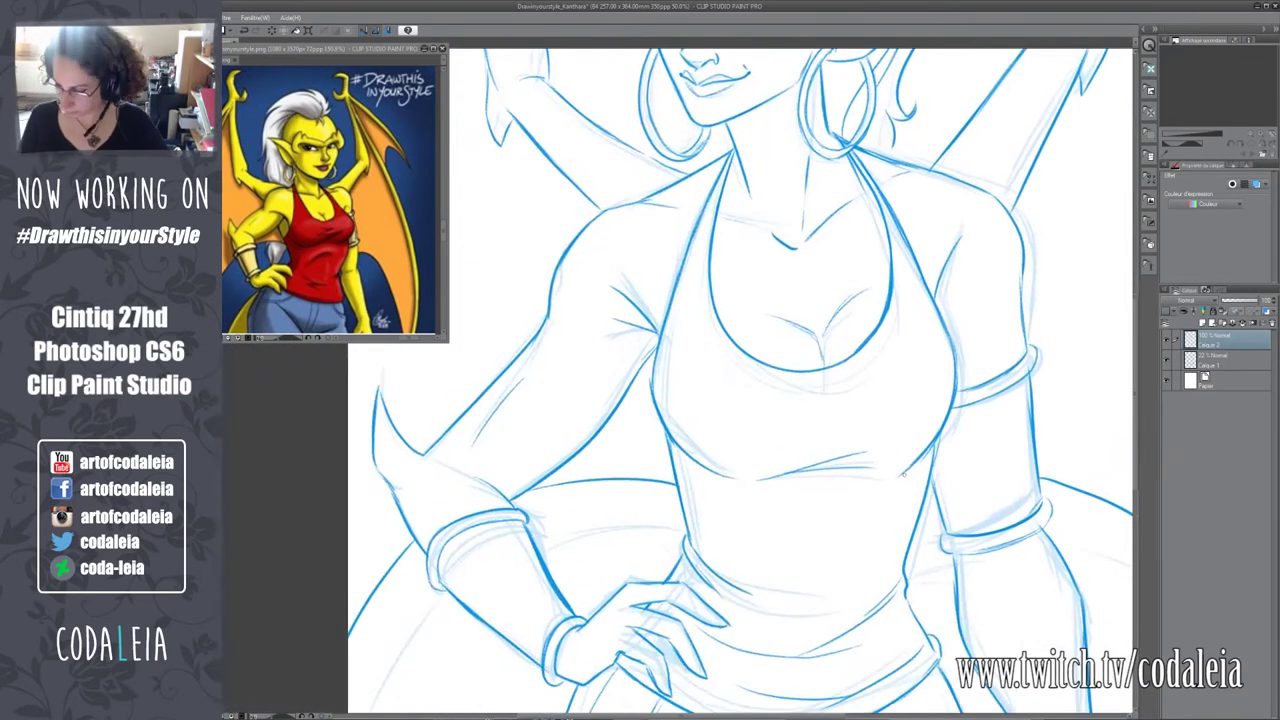
mouse_move(825, 391)
mouse_down()
mouse_move(559, 367)
mouse_move(695, 390)
mouse_move(739, 626)
mouse_up()
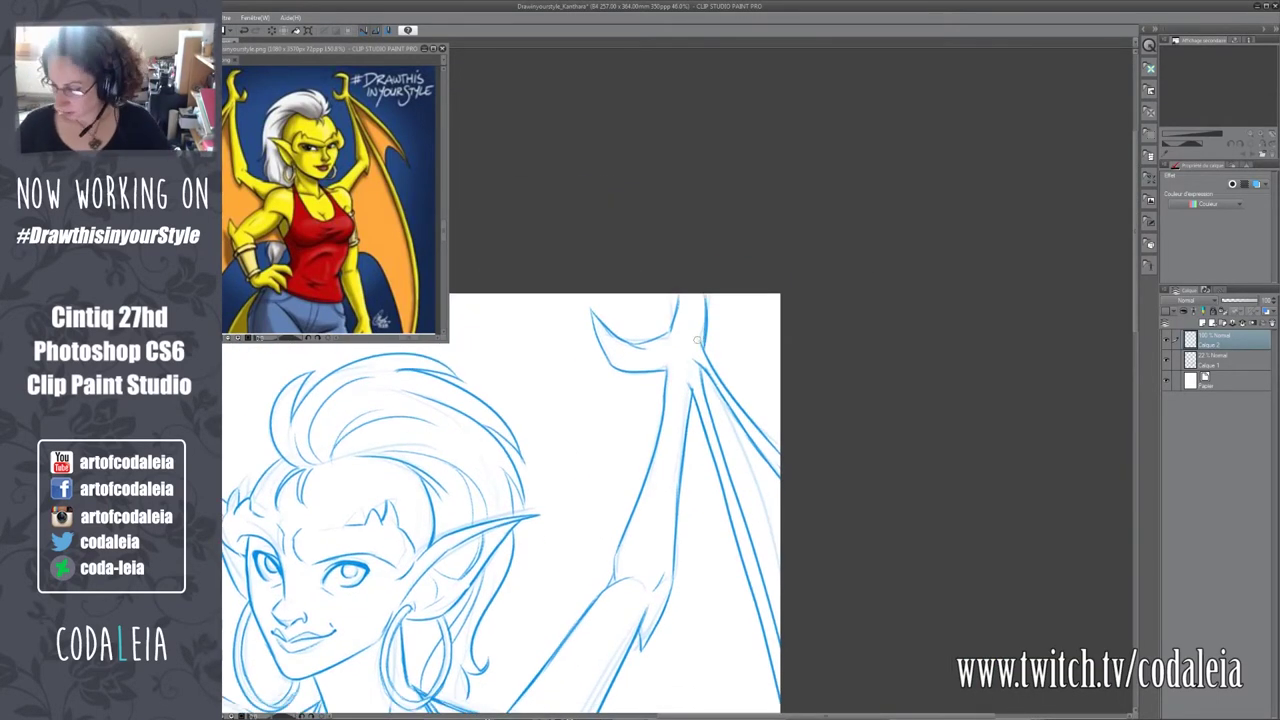
drag(566, 534, 951, 363)
mouse_move(847, 447)
mouse_down()
mouse_move(701, 619)
mouse_move(663, 478)
mouse_up()
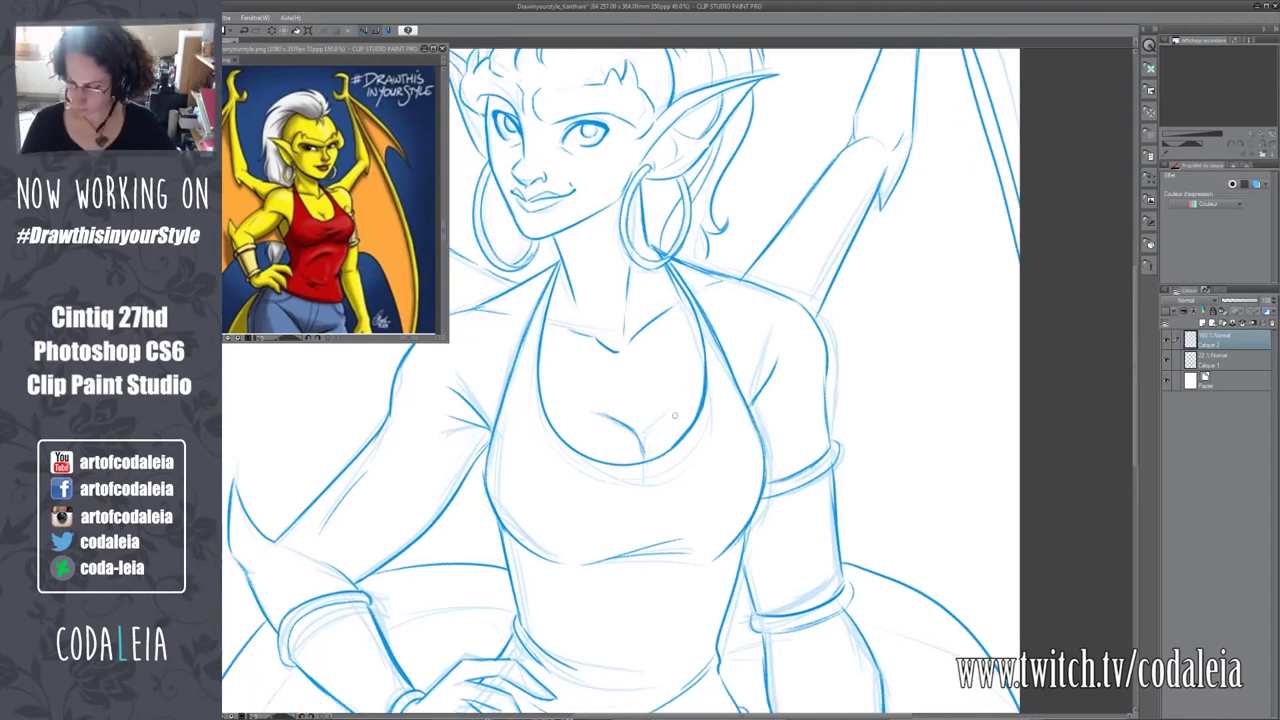
drag(643, 693, 753, 463)
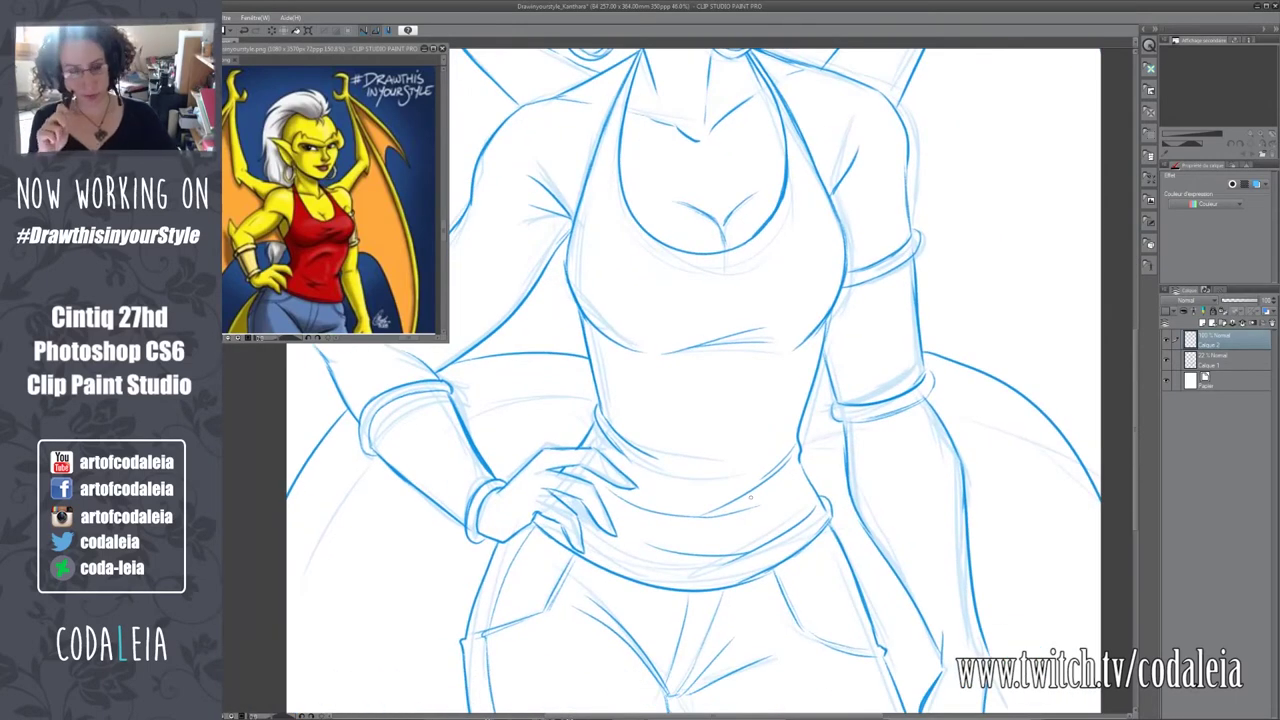
Turn off the layer colour so the lines show black, then lasso and deselect the upper-left wing.
drag(751, 497, 760, 710)
click(1167, 357)
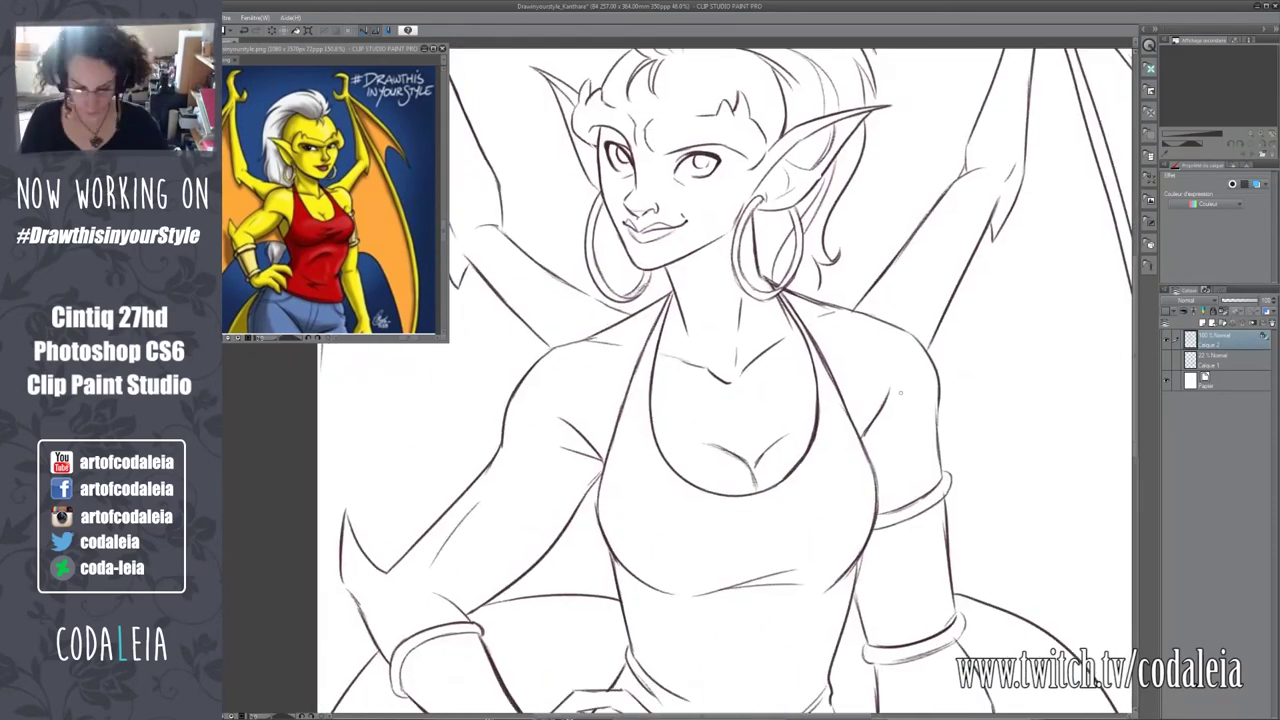
scroll(613, 355, down, 5)
drag(613, 355, 533, 420)
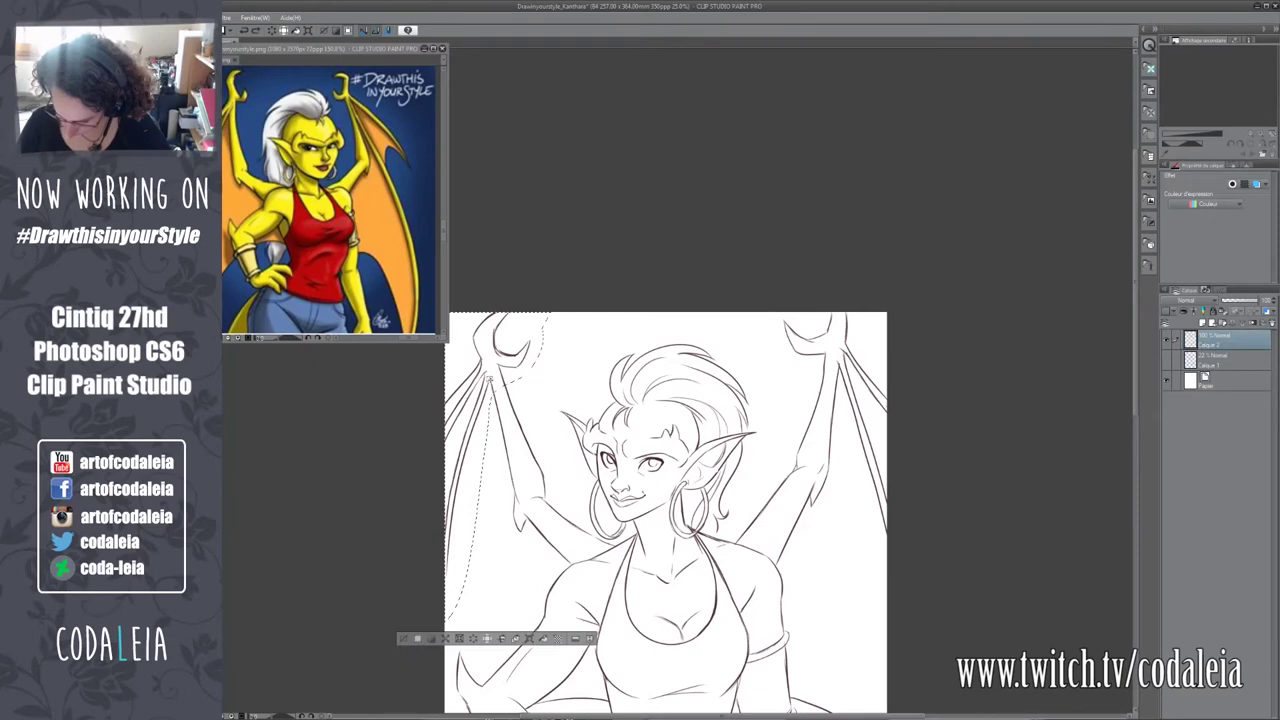
drag(553, 328, 450, 640)
key(ctrl+d)
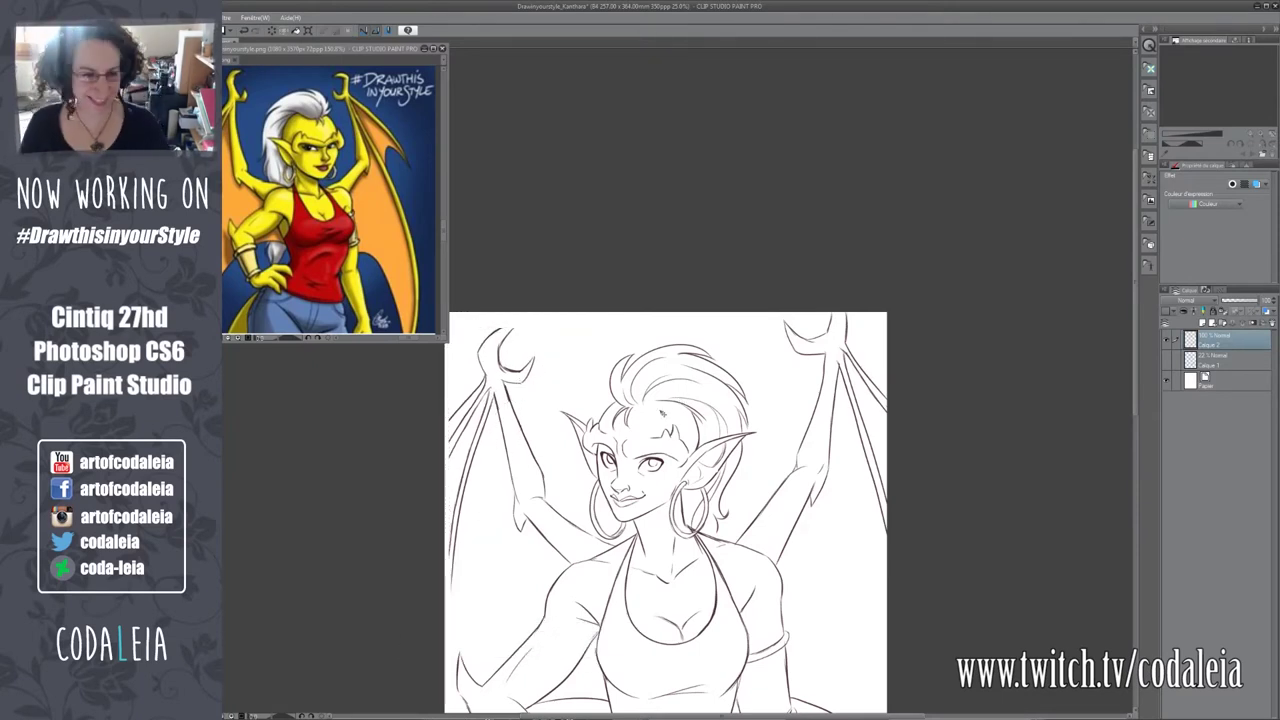
Redraw the left wing claw tip, touch up the wing line and add a hairline stroke.
key(ctrl+plus)
drag(512, 362, 558, 348)
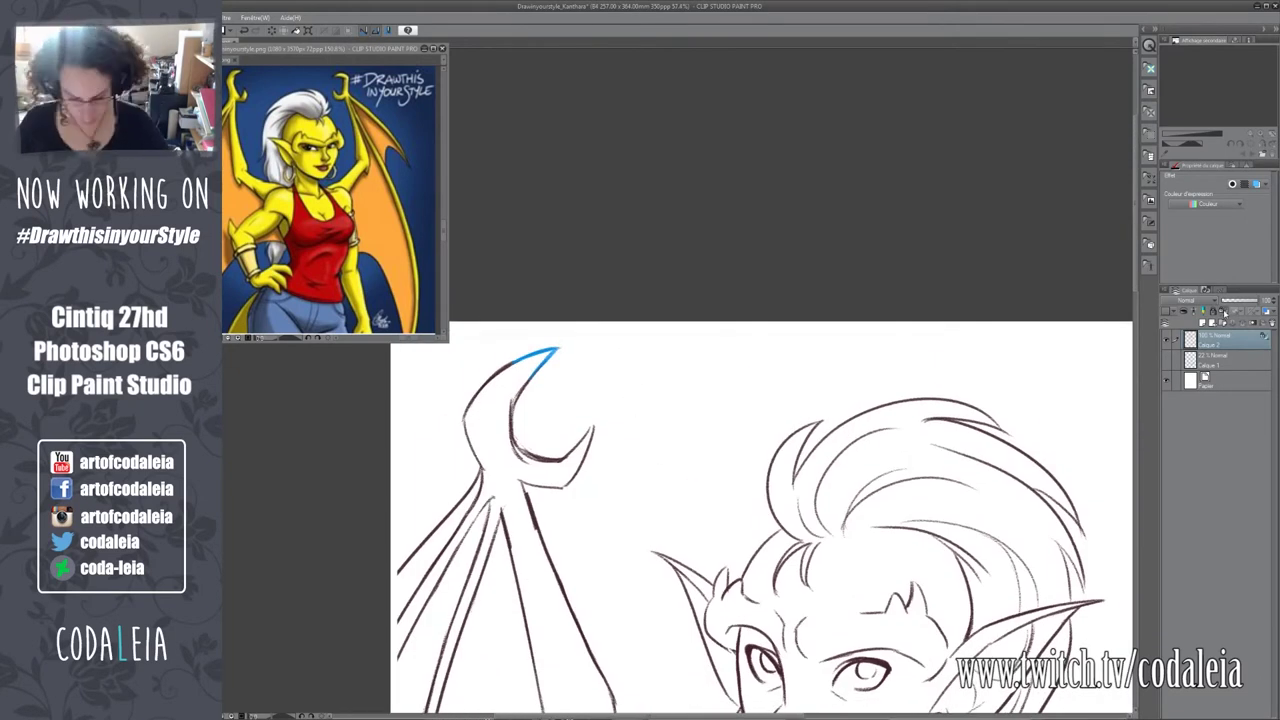
drag(425, 340, 443, 386)
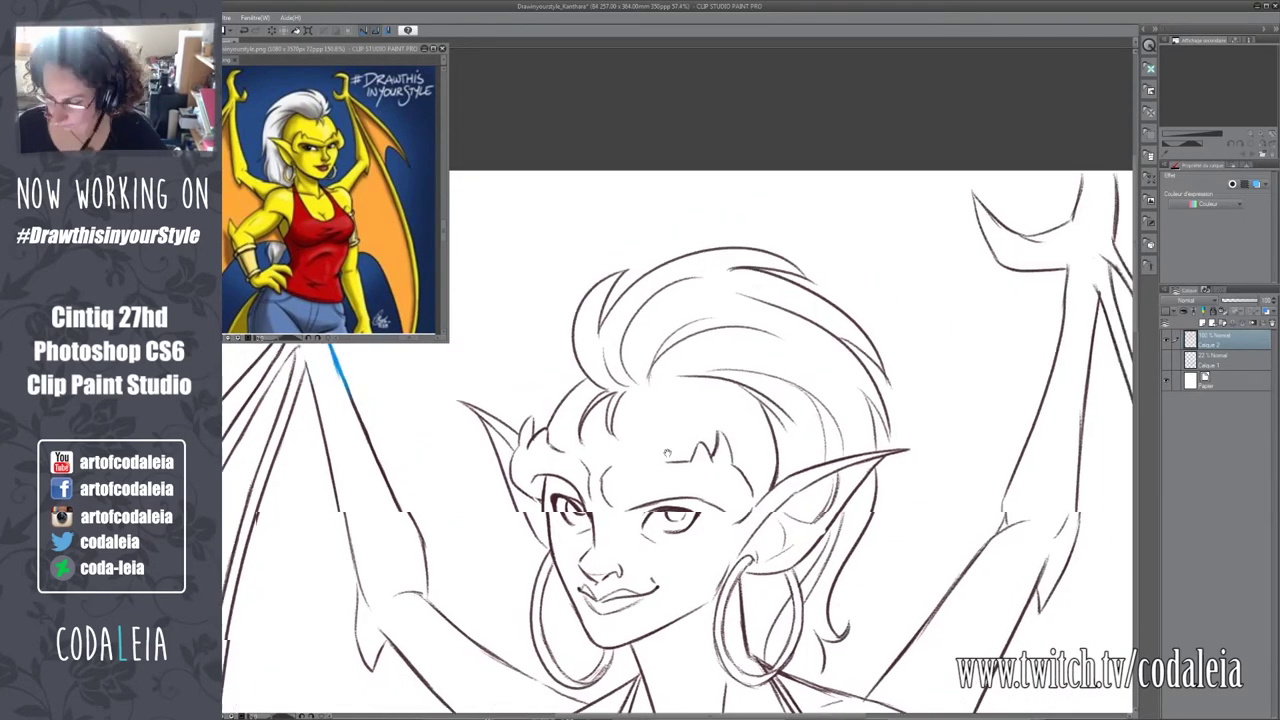
drag(718, 482, 688, 452)
drag(575, 468, 650, 432)
scroll(718, 521, down, 4)
scroll(718, 521, down, 2)
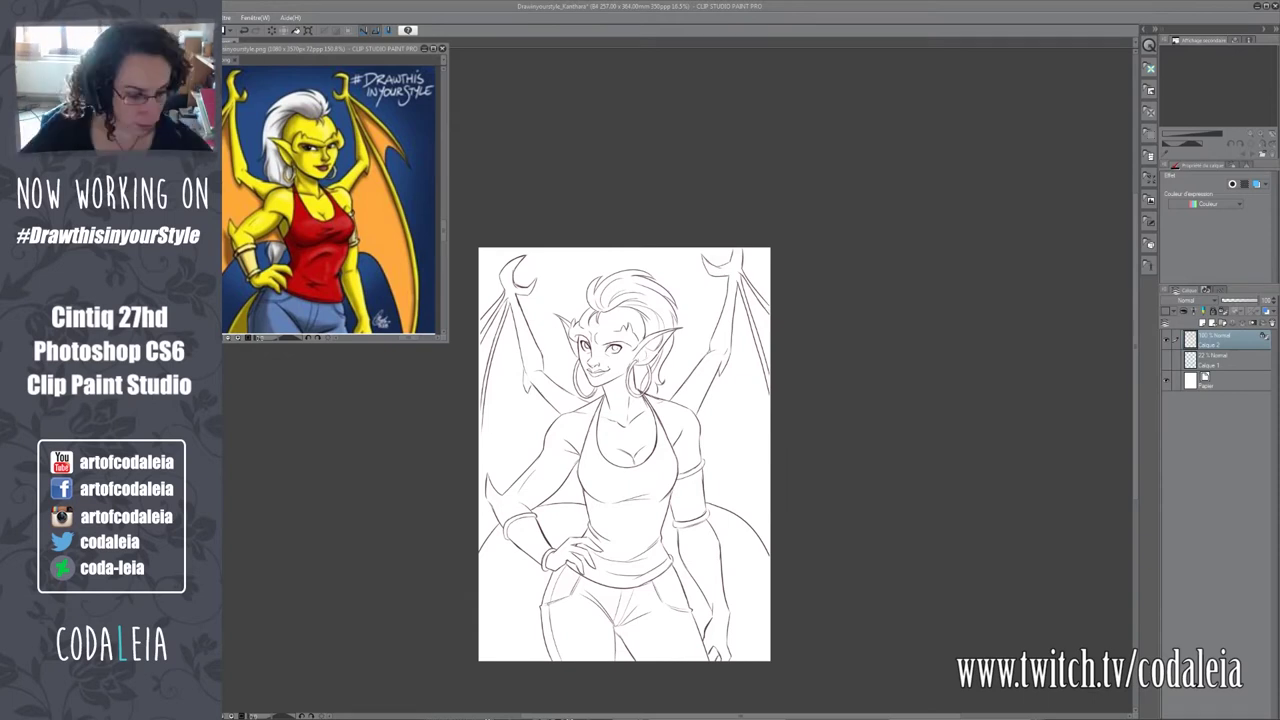
key(ctrl+plus)
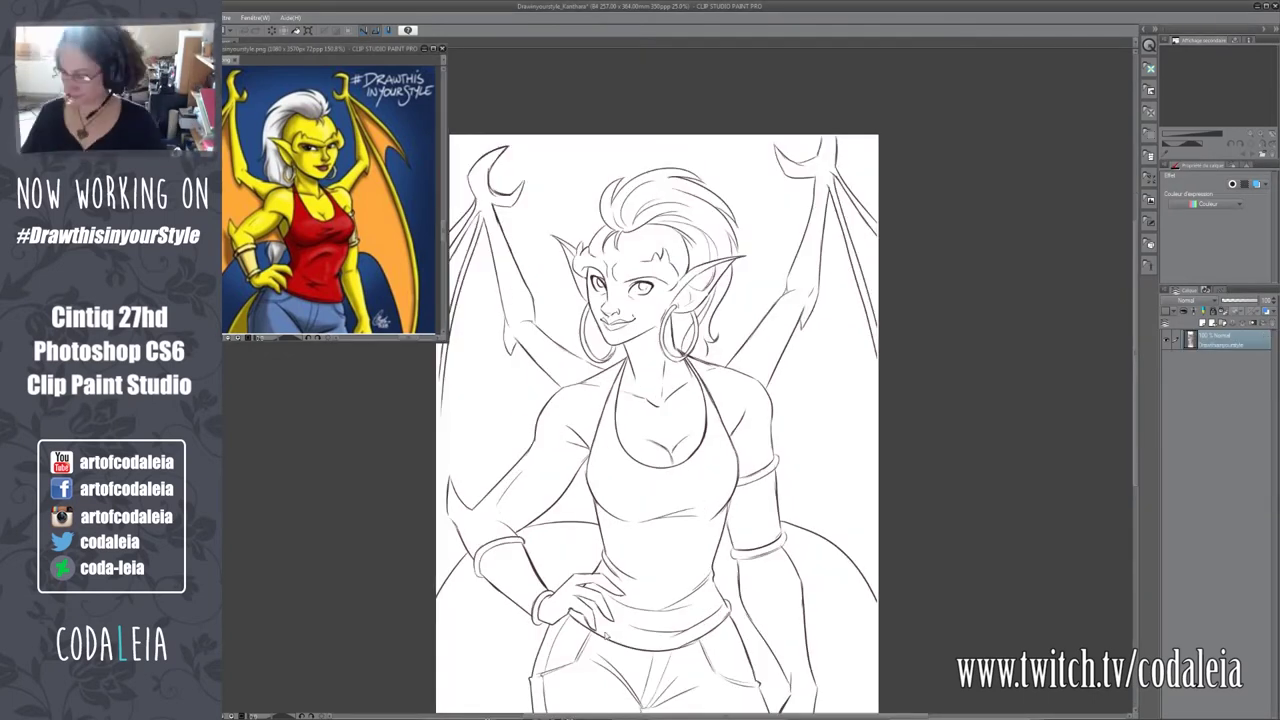
On a new layer, paint yellow over the bangs and eye area.
key(ctrl+shift+n)
drag(647, 246, 633, 300)
key(ctrl+plus)
key(Delete)
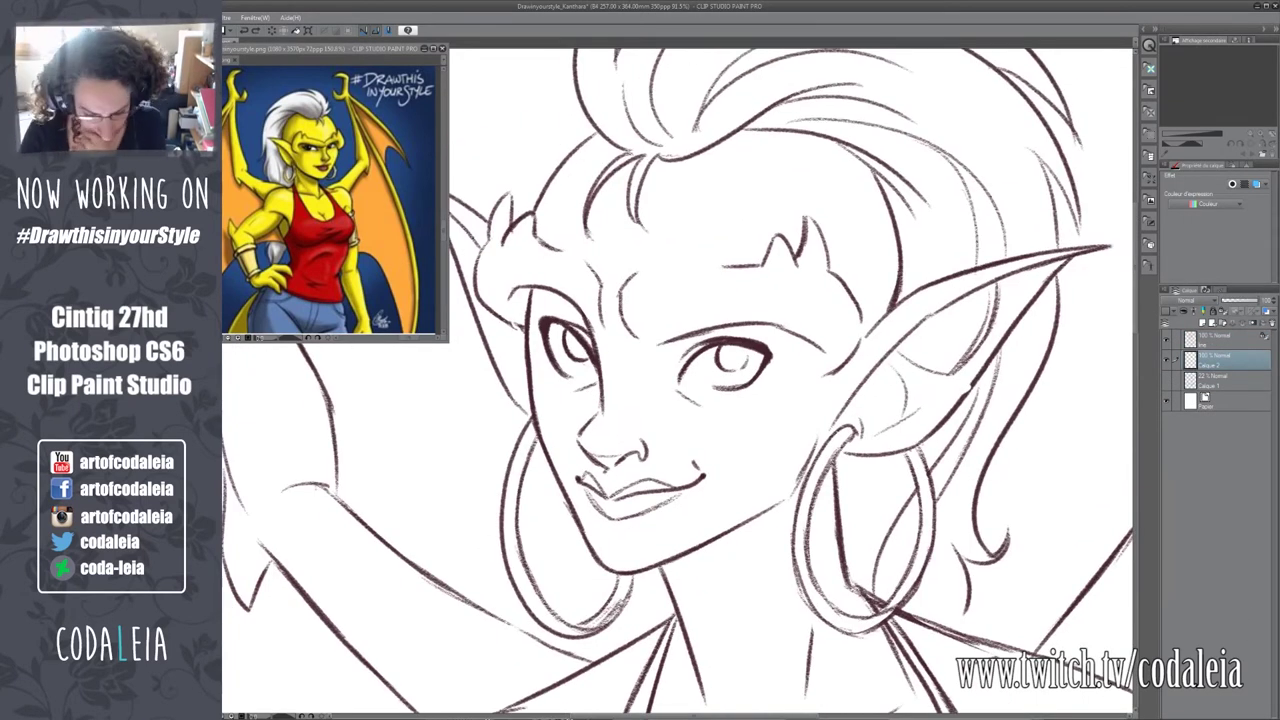
drag(560, 240, 565, 320)
drag(470, 250, 570, 355)
key(ctrl+plus)
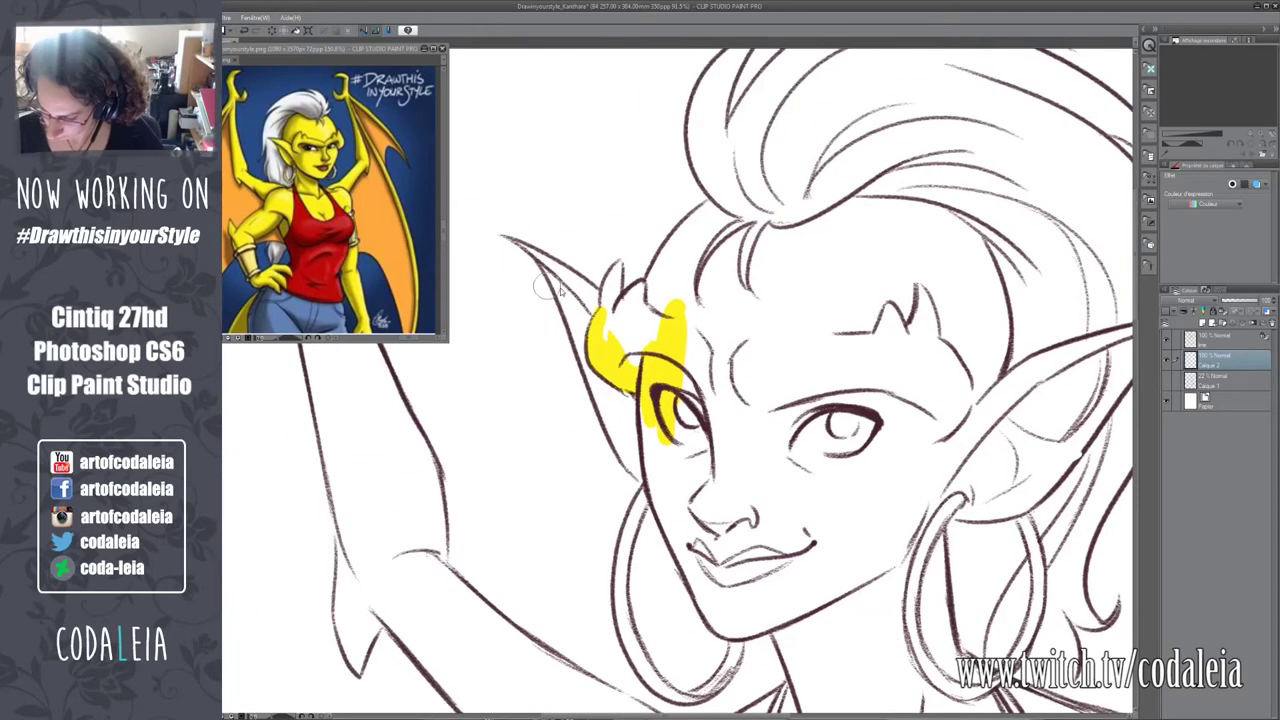
Fill the lower ear with yellow and paint yellow along the bangs and jaw edge.
drag(568, 308, 635, 470)
drag(620, 370, 546, 296)
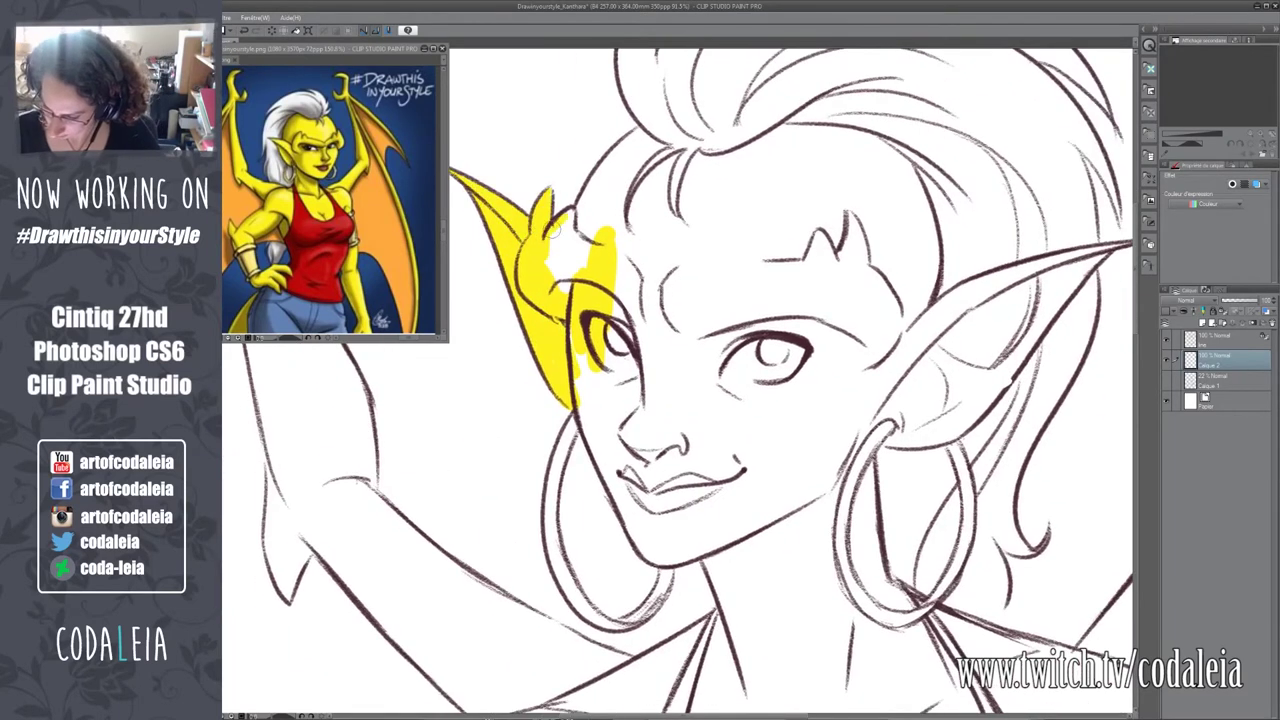
drag(552, 228, 625, 130)
mouse_move(590, 220)
mouse_down()
mouse_move(660, 145)
mouse_move(575, 135)
mouse_up()
mouse_move(530, 260)
mouse_down()
mouse_move(565, 395)
mouse_move(665, 495)
mouse_move(680, 450)
mouse_up()
drag(700, 400, 600, 515)
drag(600, 515, 700, 560)
Paint yellow down the raised arm outline and along the wing claw's inner edge.
drag(540, 485, 700, 605)
drag(700, 605, 620, 430)
drag(495, 185, 655, 590)
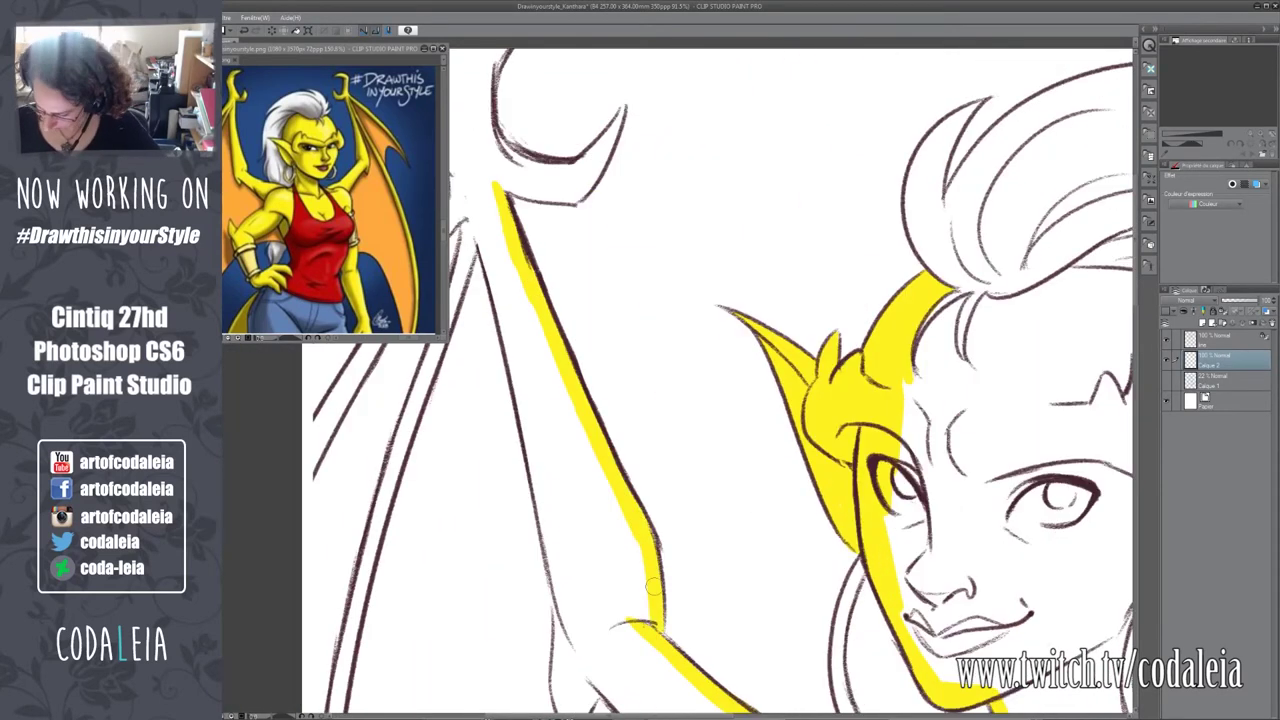
drag(600, 200, 650, 455)
drag(612, 246, 505, 414)
drag(537, 486, 652, 301)
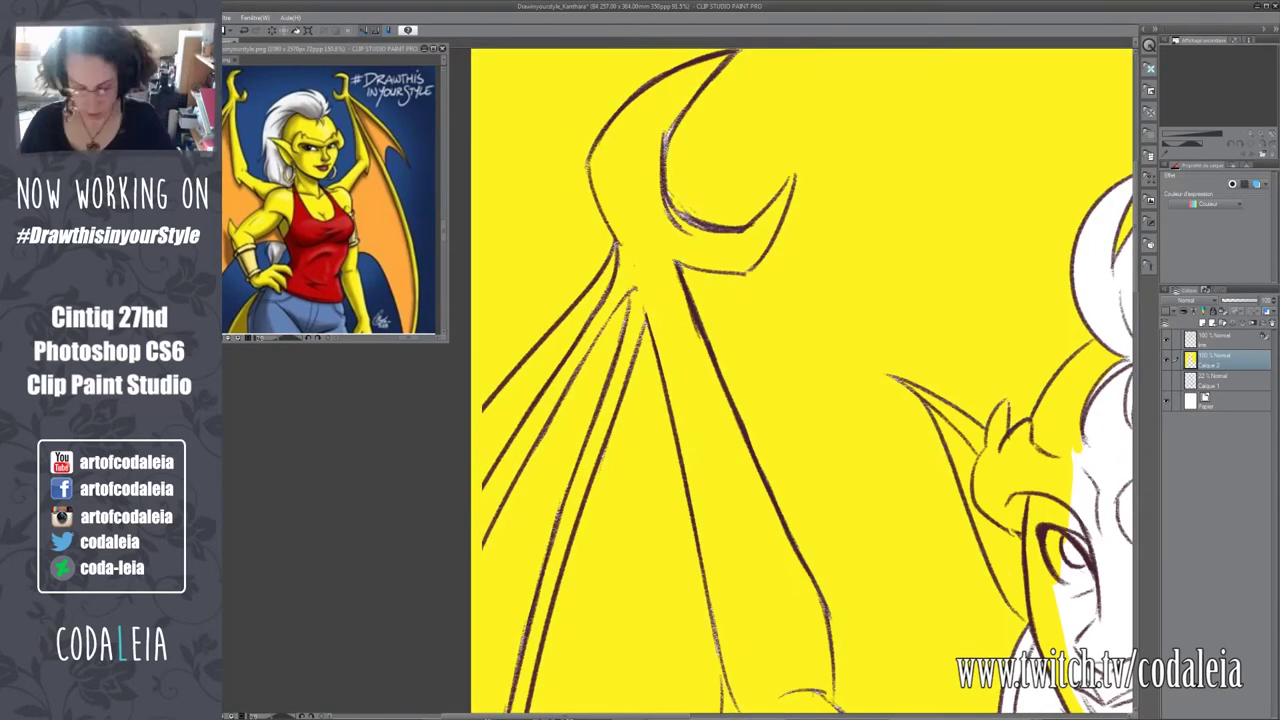
drag(688, 235, 583, 383)
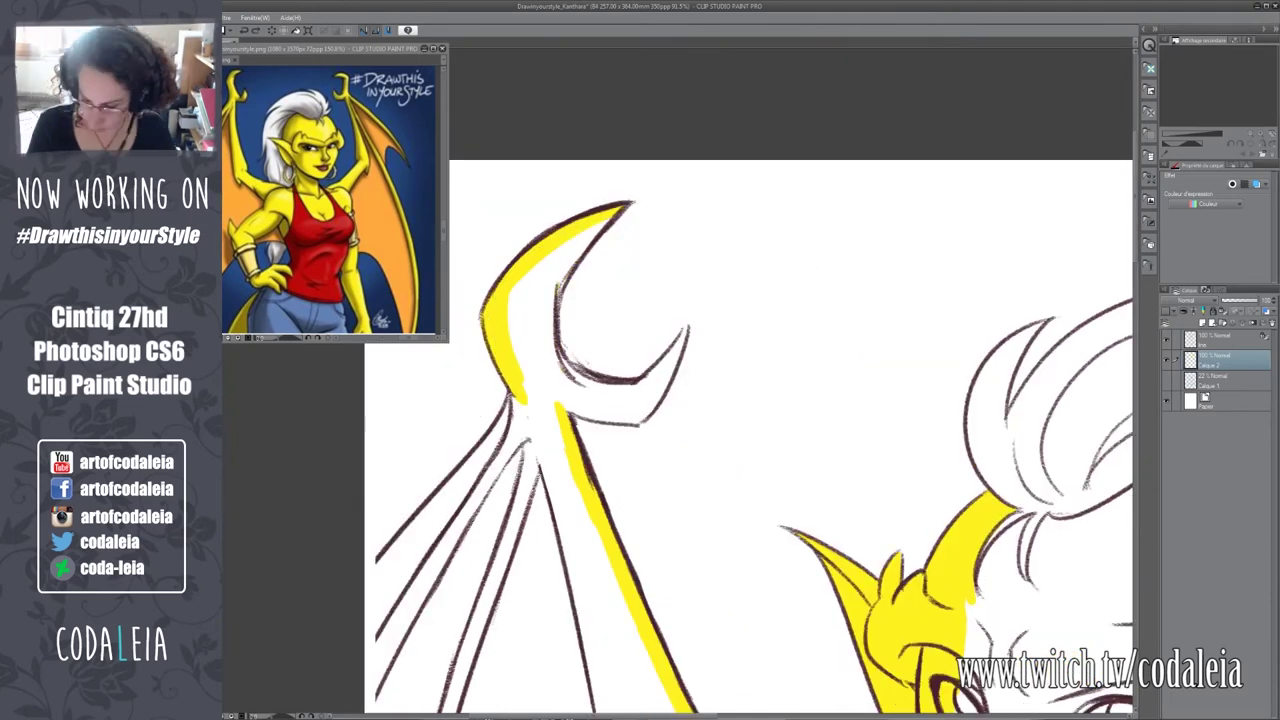
click(1211, 324)
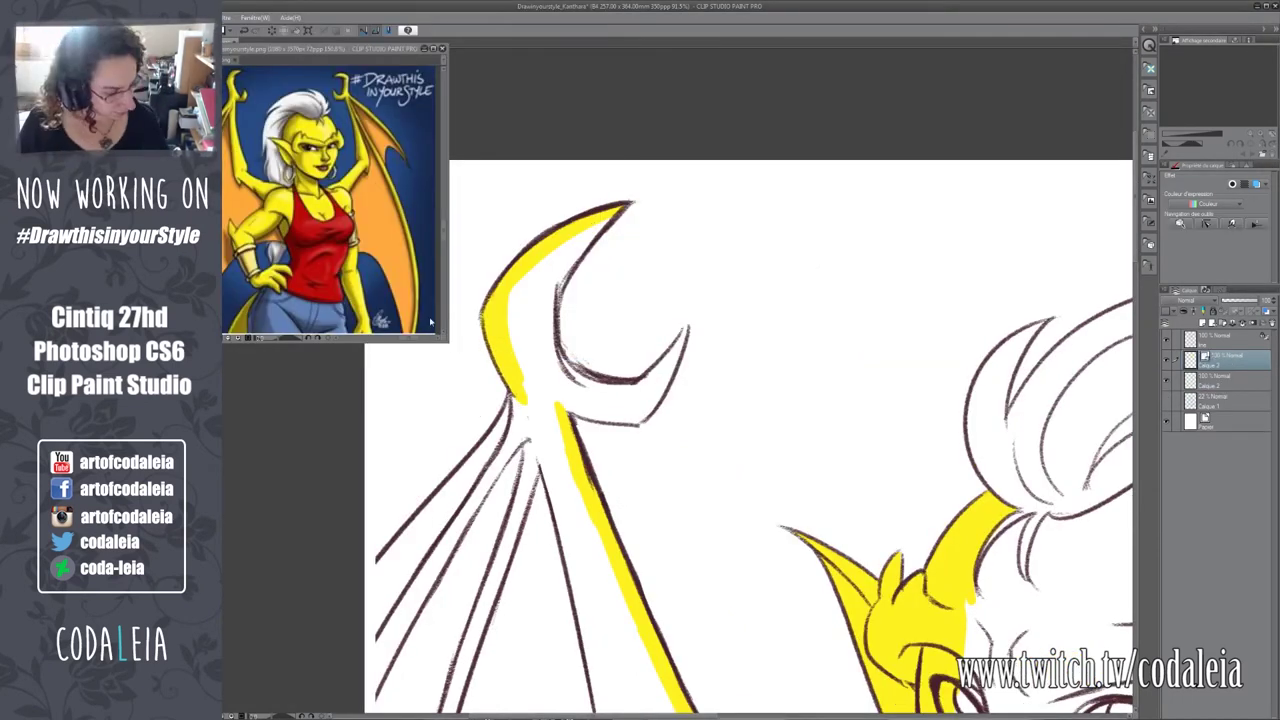
drag(780, 400, 555, 386)
drag(697, 215, 502, 437)
drag(730, 246, 552, 510)
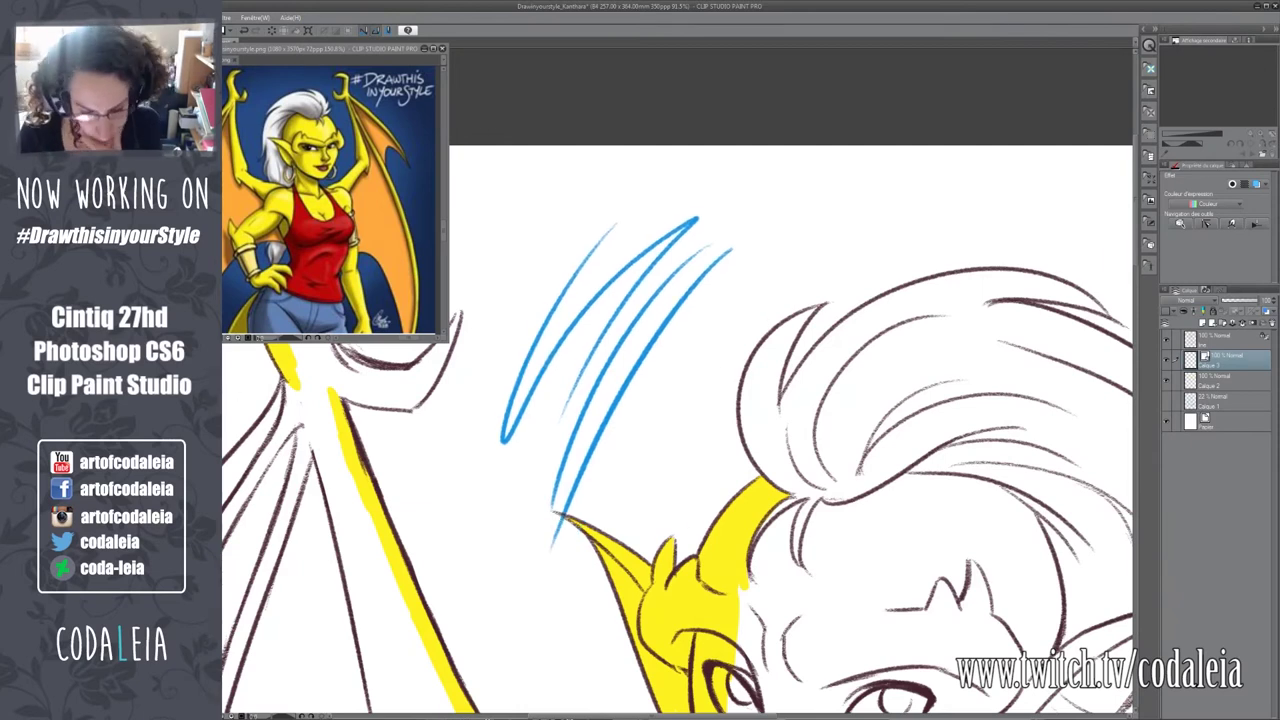
key(ctrl+t)
drag(697, 222, 645, 190)
key(Return)
drag(500, 250, 620, 380)
key(ctrl+z)
drag(888, 188, 712, 382)
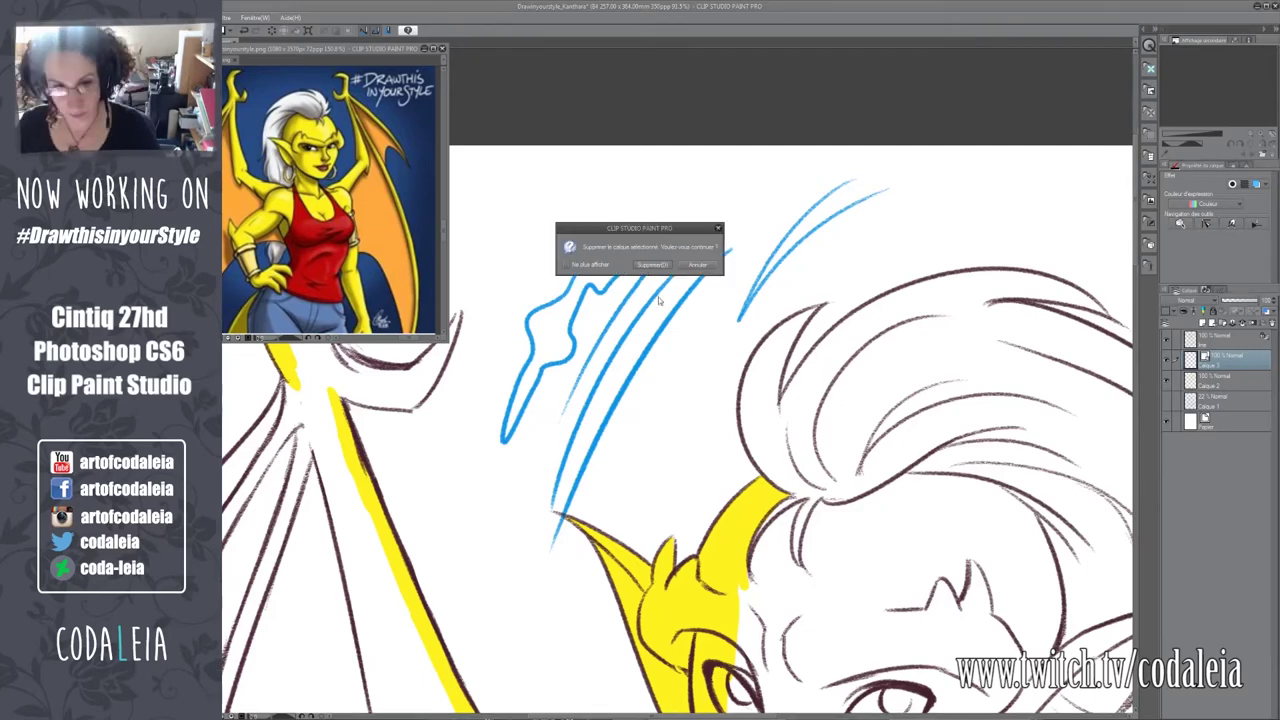
click(659, 264)
drag(547, 391, 860, 215)
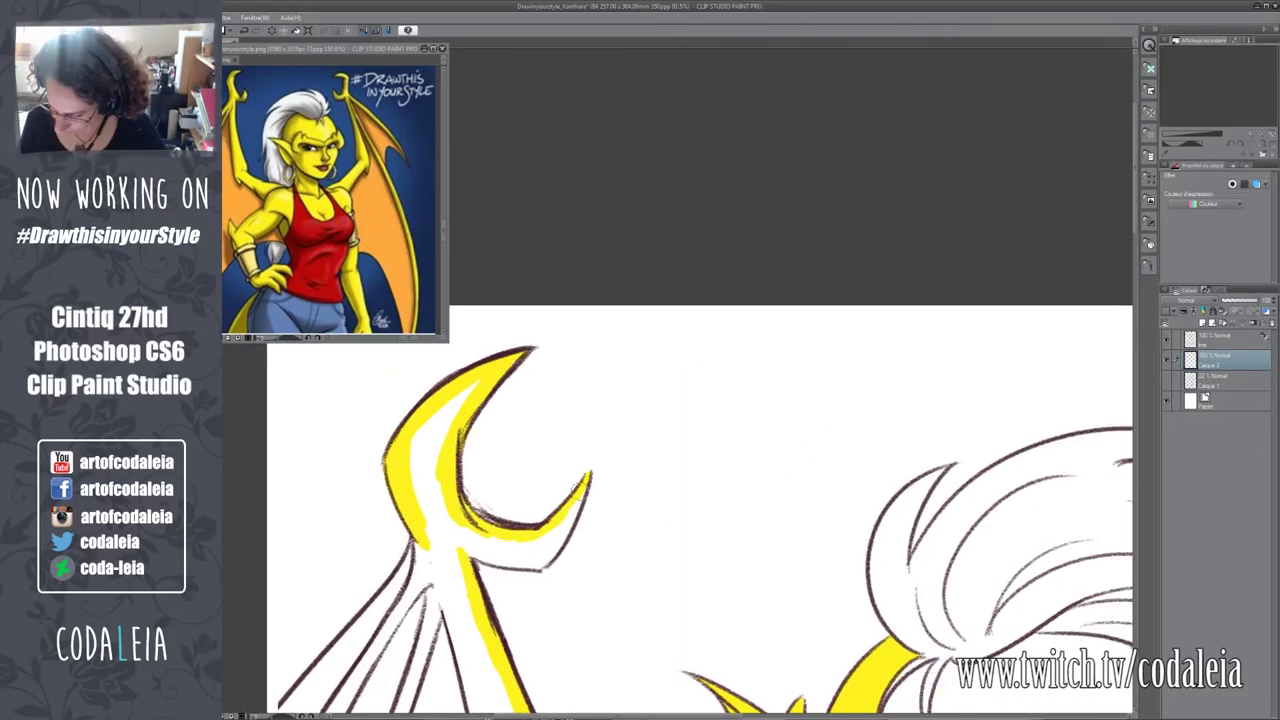
Select the yellow layer and paint yellow along the shoulder, forearm, wrist and hip edges.
scroll(658, 140, down, 5)
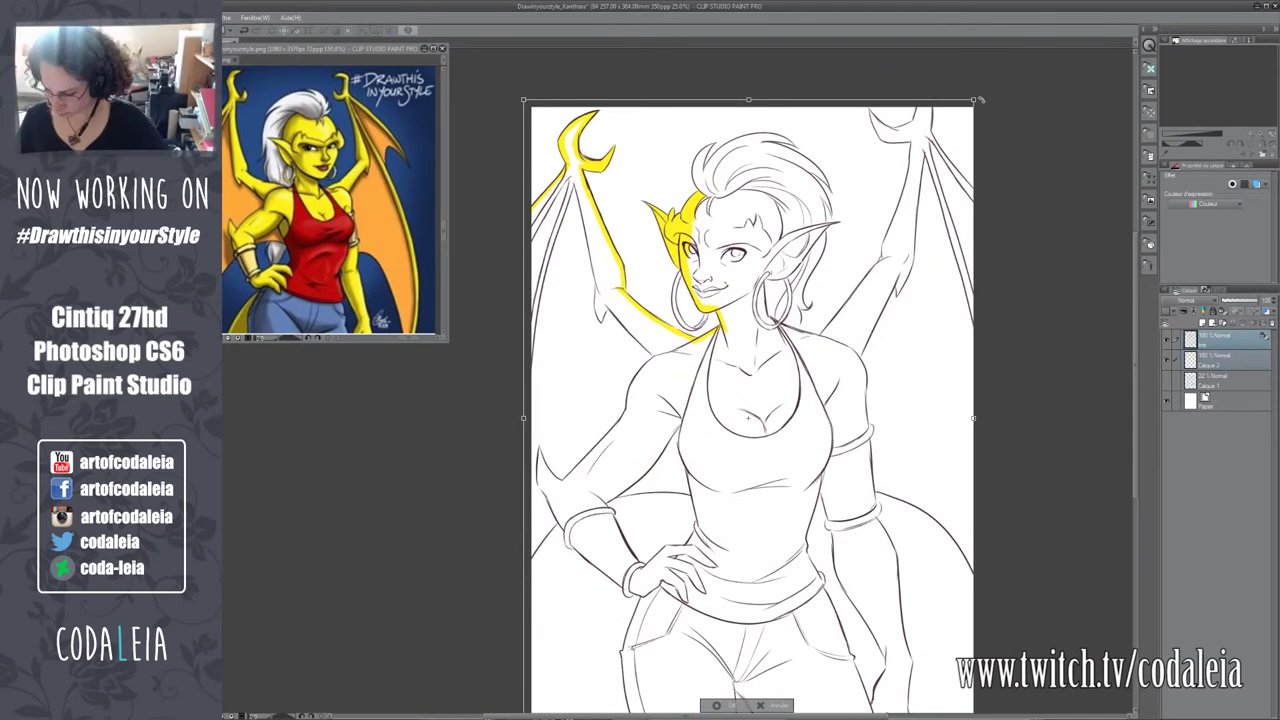
drag(564, 284, 560, 330)
scroll(560, 329, up, 5)
click(1230, 357)
drag(800, 500, 843, 210)
drag(638, 550, 578, 636)
scroll(850, 380, up, 2)
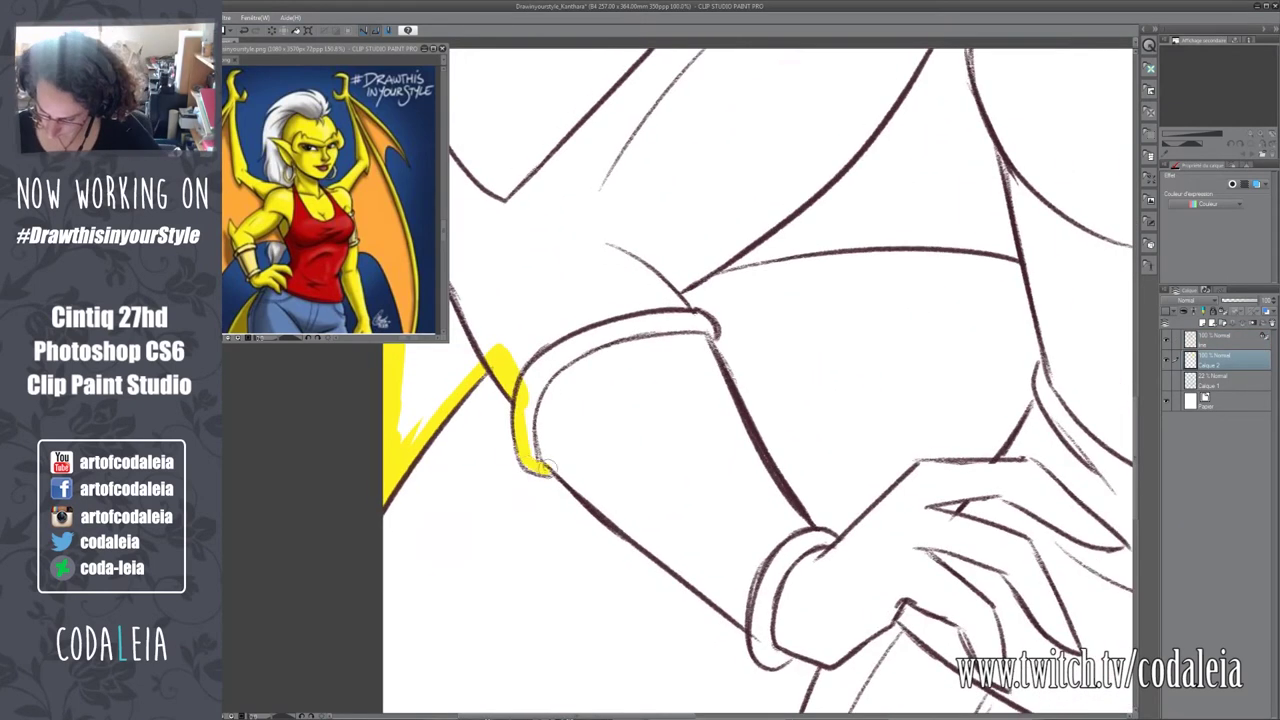
drag(520, 255, 705, 392)
drag(650, 358, 510, 378)
drag(586, 395, 640, 440)
drag(710, 497, 710, 290)
drag(700, 450, 700, 280)
mouse_move(580, 165)
mouse_down()
mouse_move(560, 290)
mouse_move(640, 510)
mouse_move(905, 505)
mouse_up()
Paint yellow along the lower diagonal edge and the leg outlines.
mouse_move(385, 405)
mouse_down()
mouse_move(906, 597)
mouse_move(460, 470)
mouse_up()
drag(560, 450, 615, 530)
drag(590, 395, 635, 480)
mouse_move(665, 320)
mouse_down()
mouse_move(670, 480)
mouse_move(665, 470)
mouse_up()
drag(600, 400, 618, 600)
drag(578, 345, 560, 490)
drag(600, 420, 560, 300)
drag(530, 250, 640, 430)
drag(540, 105, 585, 295)
mouse_move(585, 295)
mouse_down()
mouse_move(568, 280)
mouse_move(634, 545)
mouse_move(540, 180)
mouse_move(665, 465)
mouse_up()
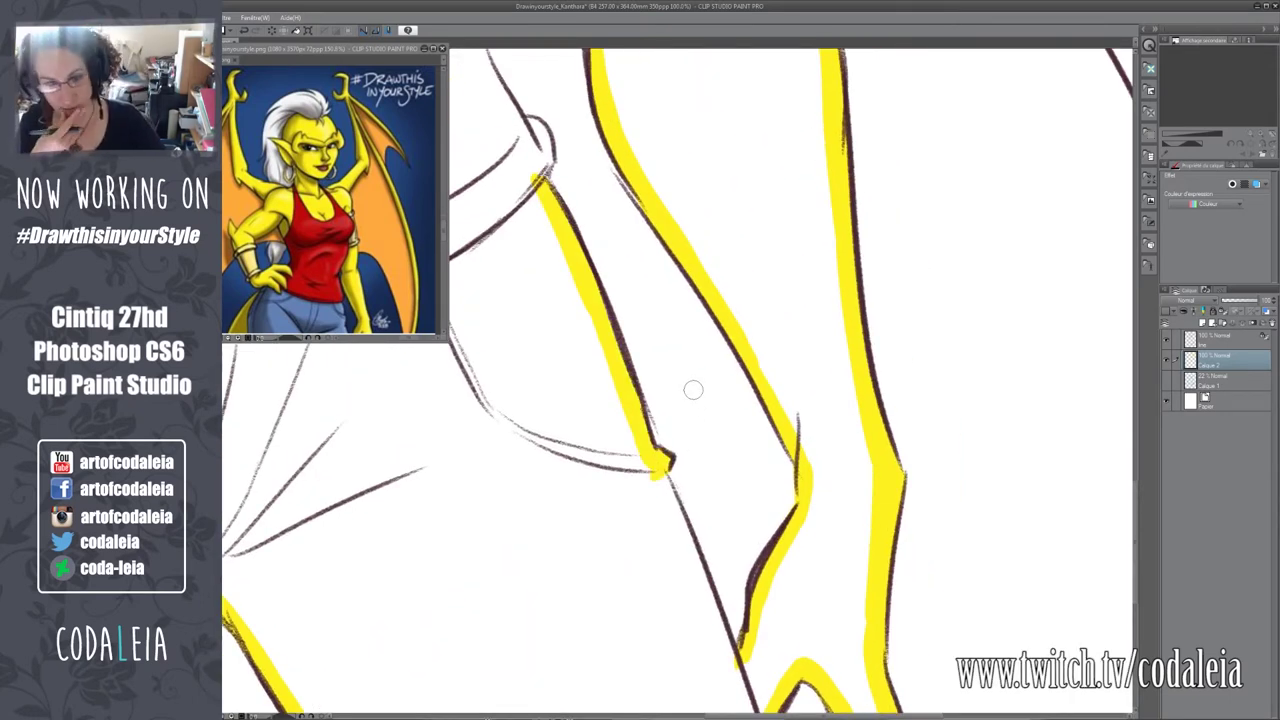
Paint yellow along the arm outlines, undoing a stray stroke toward the collar.
drag(693, 389, 620, 300)
mouse_move(700, 300)
mouse_down()
mouse_move(515, 378)
mouse_move(585, 545)
mouse_move(560, 300)
mouse_move(565, 465)
mouse_move(520, 240)
mouse_up()
drag(512, 240, 552, 473)
key(ctrl+z)
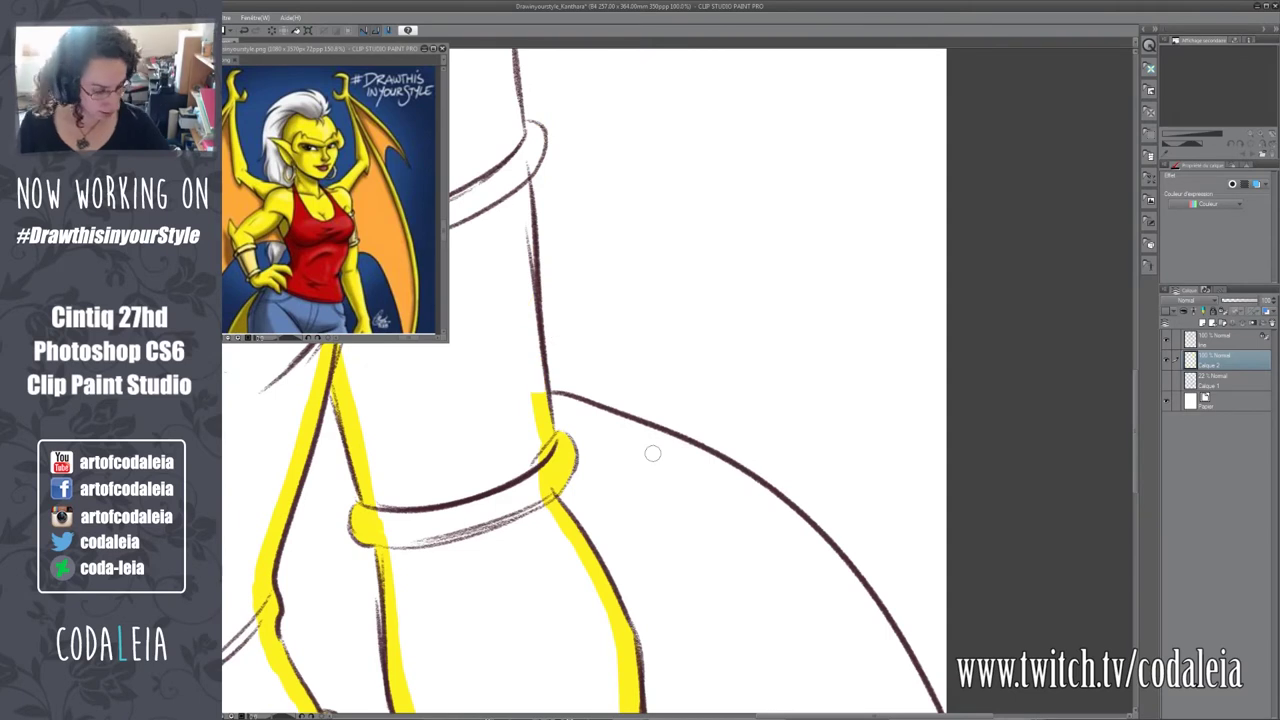
drag(651, 449, 480, 550)
mouse_move(415, 512)
mouse_down()
mouse_move(592, 575)
mouse_move(420, 330)
mouse_up()
drag(500, 380, 630, 560)
drag(630, 560, 620, 330)
drag(625, 600, 614, 105)
mouse_move(614, 300)
mouse_down()
mouse_move(614, 97)
mouse_move(580, 400)
mouse_move(650, 420)
mouse_move(503, 221)
mouse_move(728, 399)
mouse_move(580, 495)
mouse_move(505, 440)
mouse_up()
Paint yellow down the neck, under the hair, and along the left and upper hair outlines.
mouse_move(530, 500)
mouse_down()
mouse_move(650, 500)
mouse_move(679, 240)
mouse_move(670, 435)
mouse_up()
drag(760, 150, 625, 515)
mouse_move(762, 348)
mouse_down()
mouse_move(565, 595)
mouse_move(450, 552)
mouse_up()
drag(470, 462, 493, 532)
drag(545, 400, 500, 575)
drag(600, 308, 570, 430)
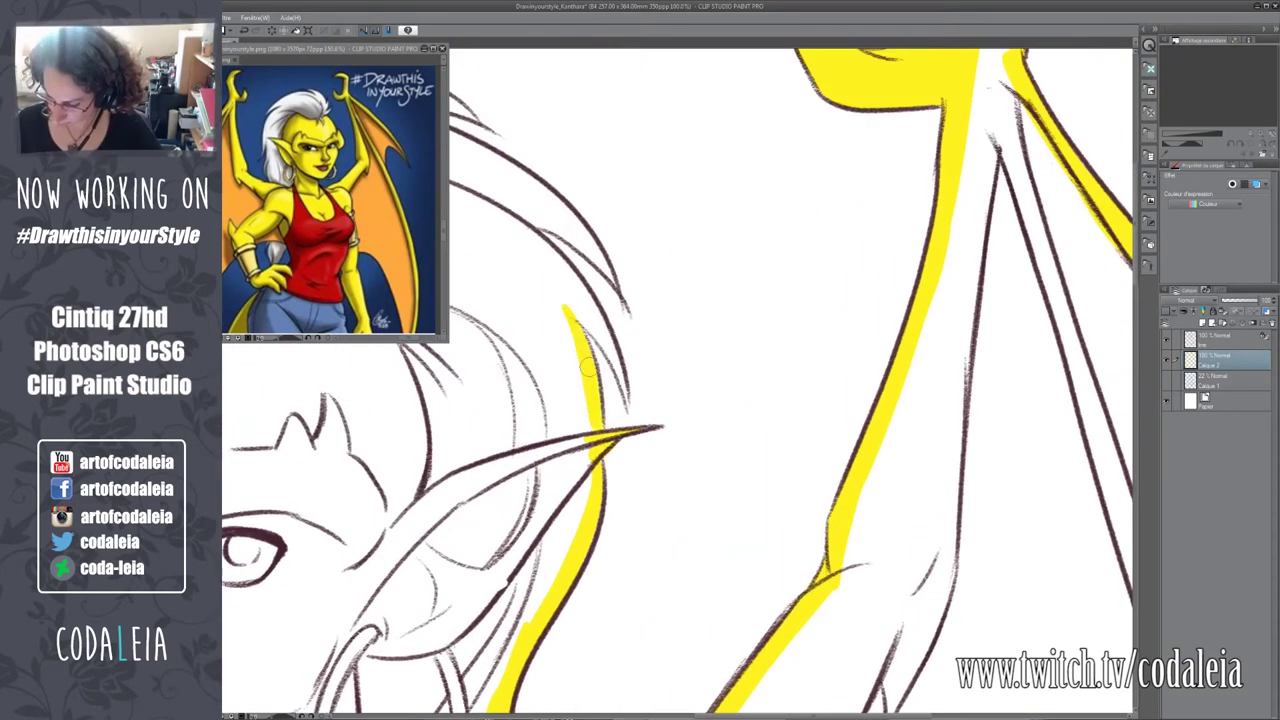
drag(495, 420, 558, 560)
drag(688, 415, 550, 525)
drag(770, 430, 530, 400)
drag(530, 405, 410, 560)
drag(545, 330, 485, 525)
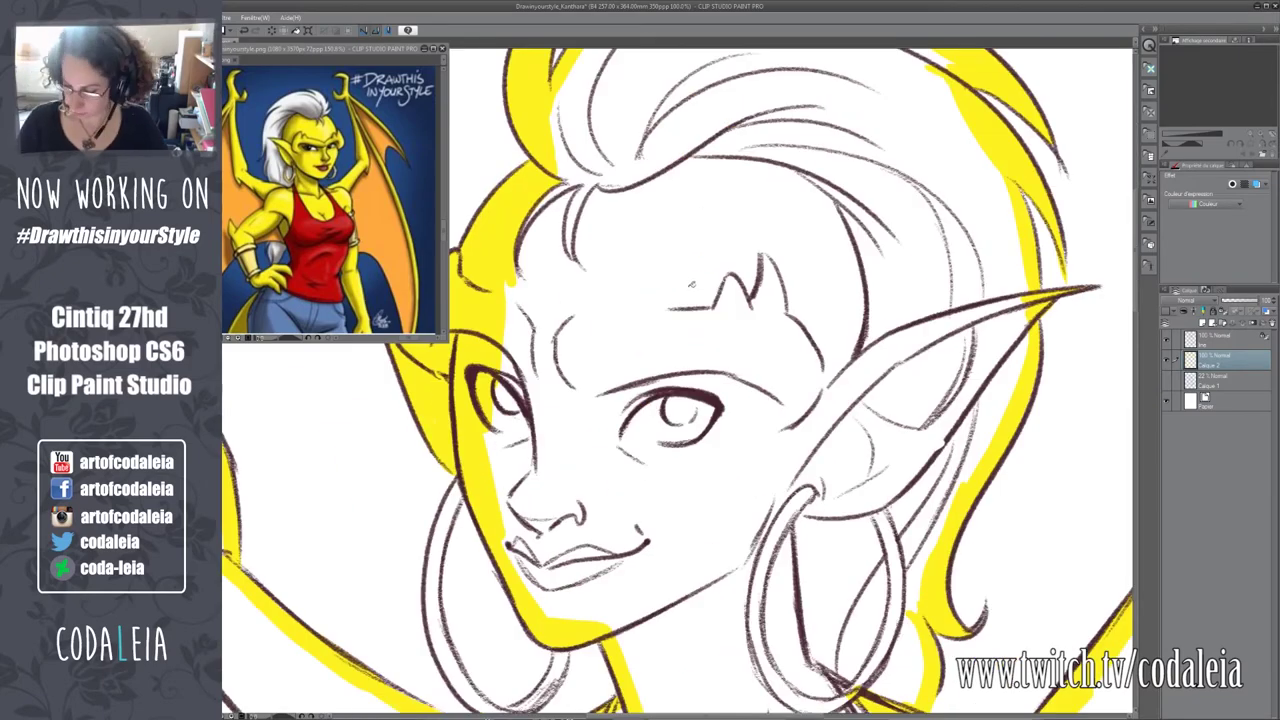
scroll(668, 307, down, 5)
scroll(668, 307, up, 5)
scroll(600, 350, up, 2)
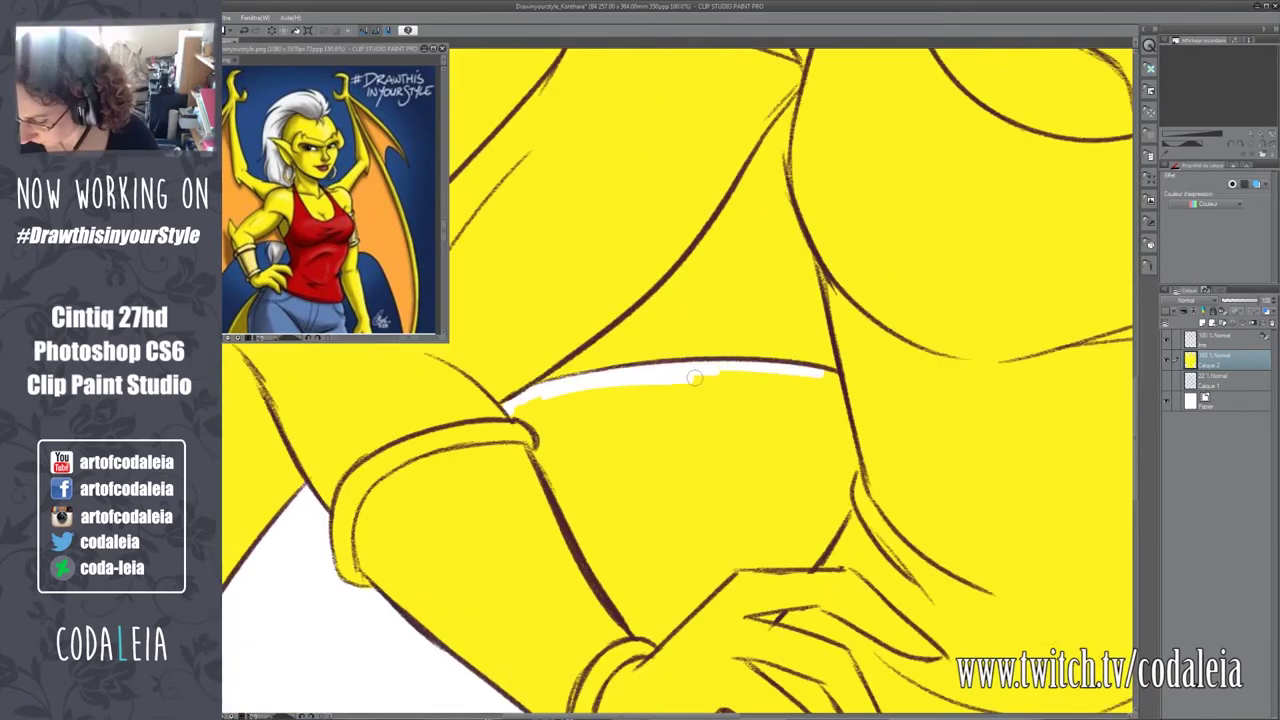
Lasso the gap between the bent arm and waist and delete its yellow fill.
drag(572, 377, 590, 480)
drag(480, 480, 700, 420)
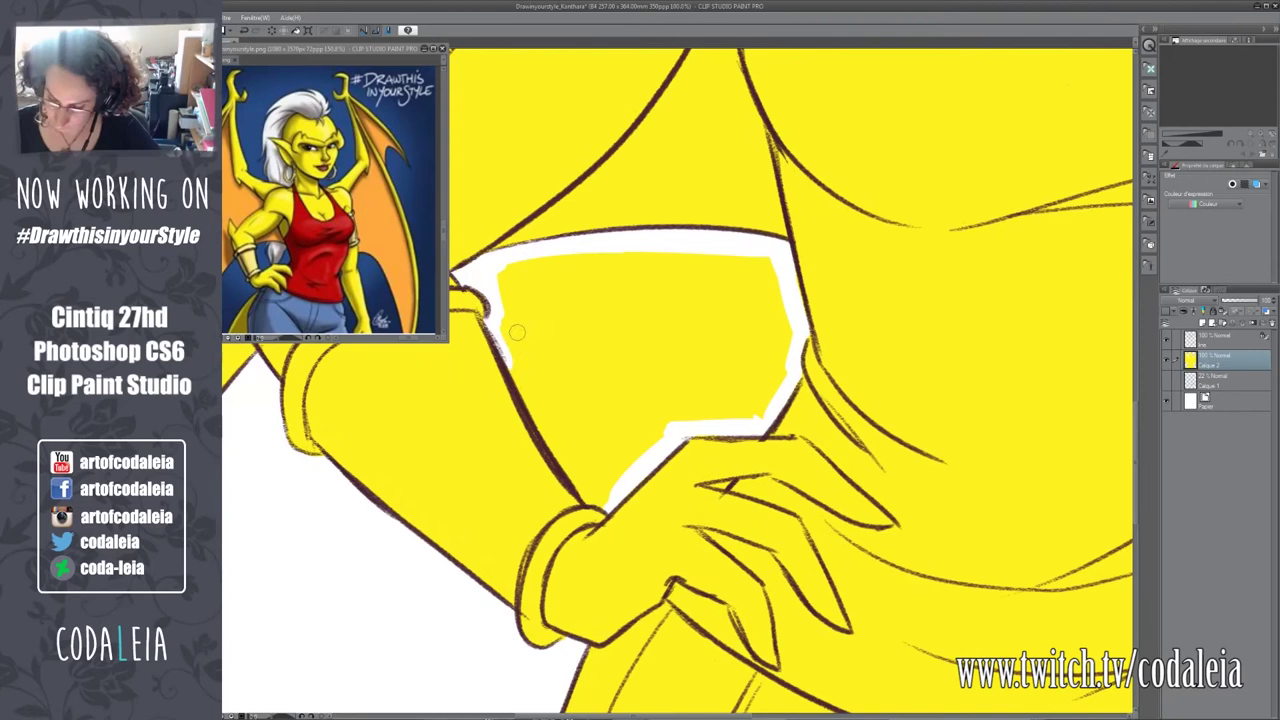
drag(590, 490, 505, 270)
click(540, 258)
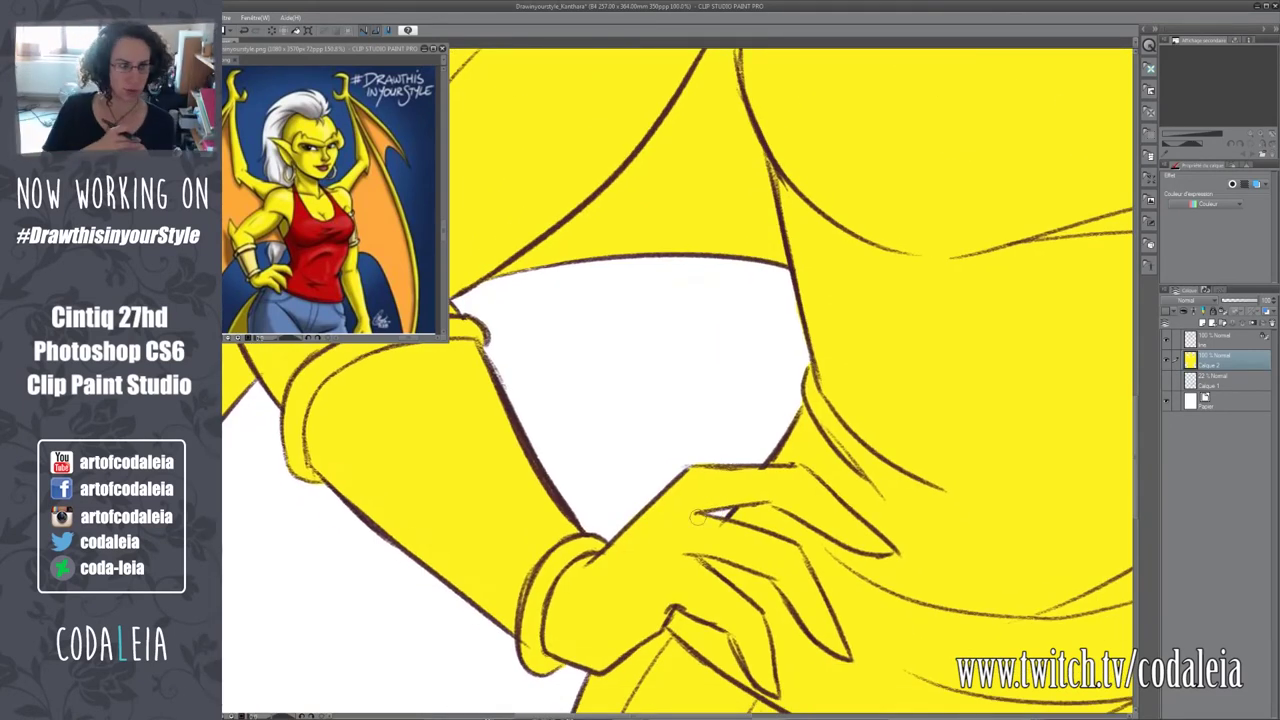
Zoom to the face and ear, confirm the new layer's name, and select the Paper layer.
drag(697, 517, 640, 600)
scroll(640, 600, down, 3)
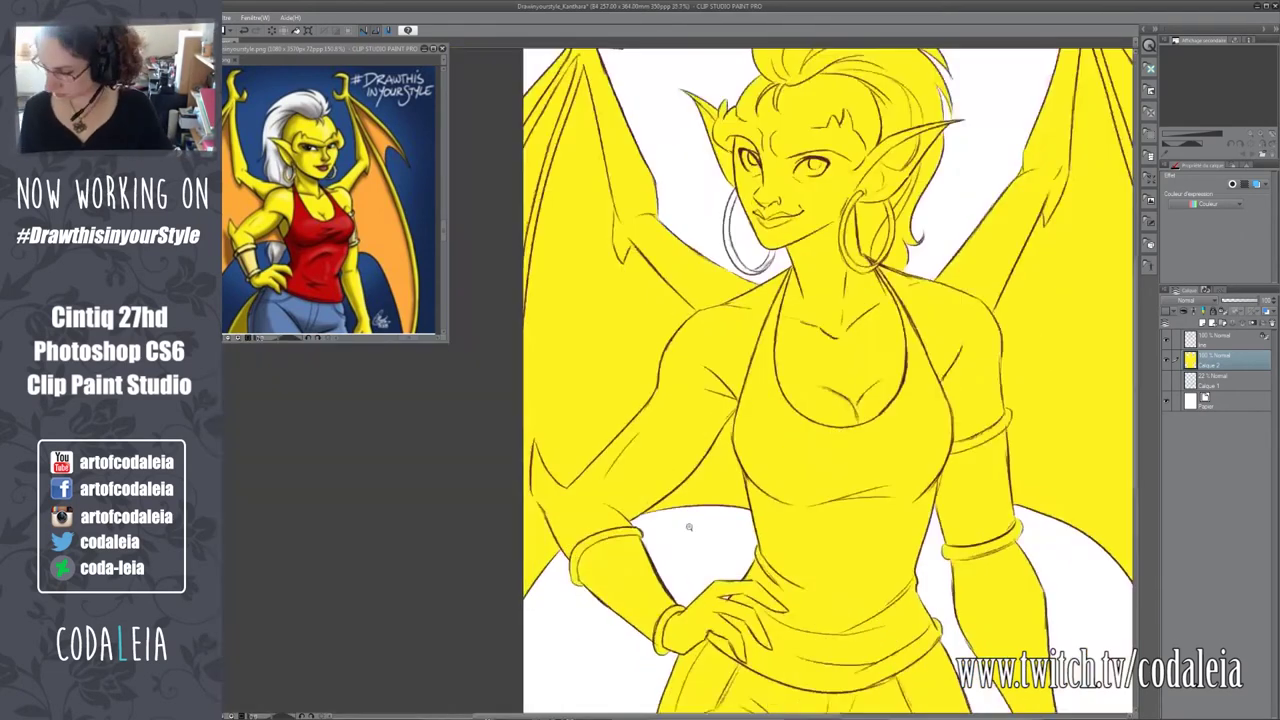
scroll(502, 576, up, 3)
drag(535, 282, 522, 440)
drag(890, 250, 645, 490)
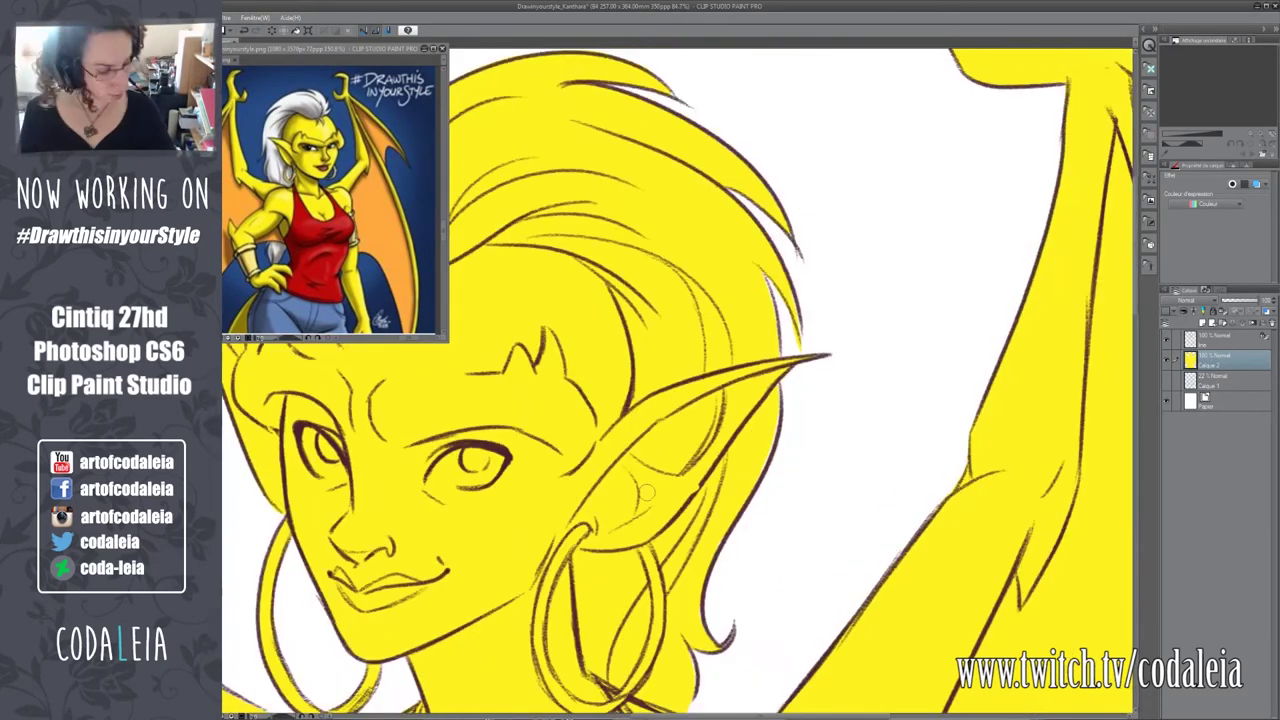
drag(640, 400, 800, 508)
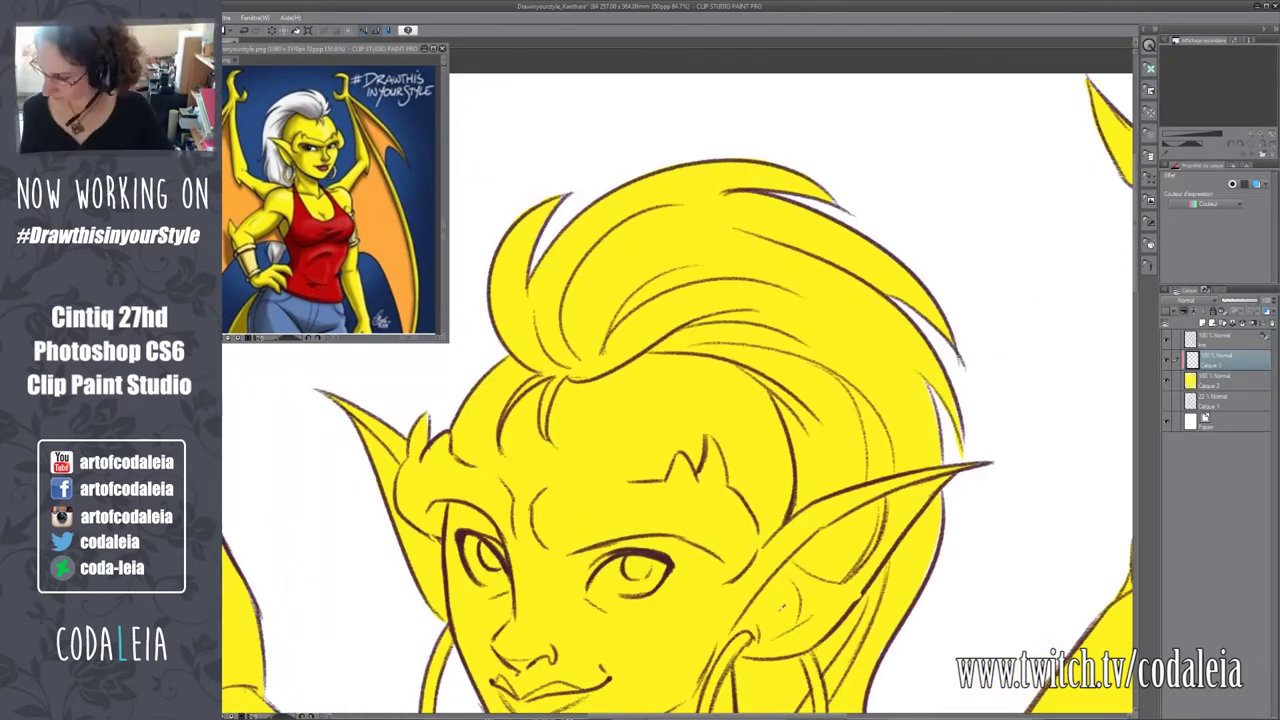
key(Return)
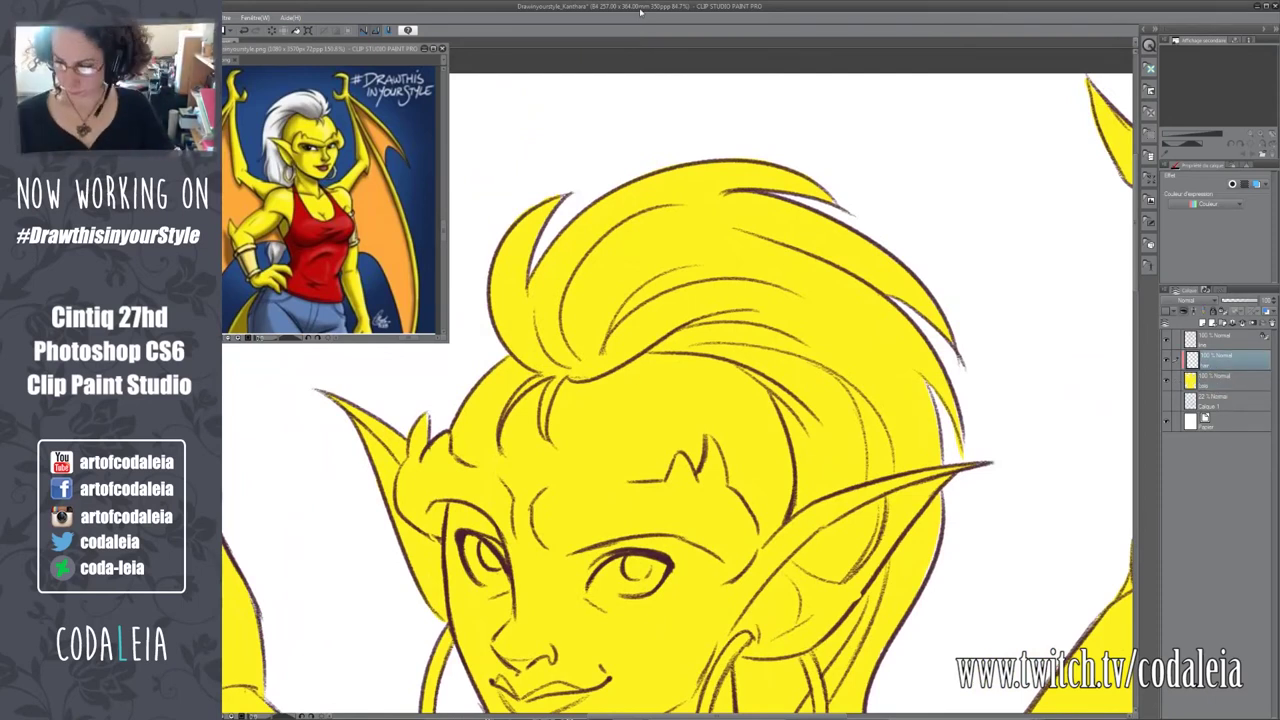
click(1230, 420)
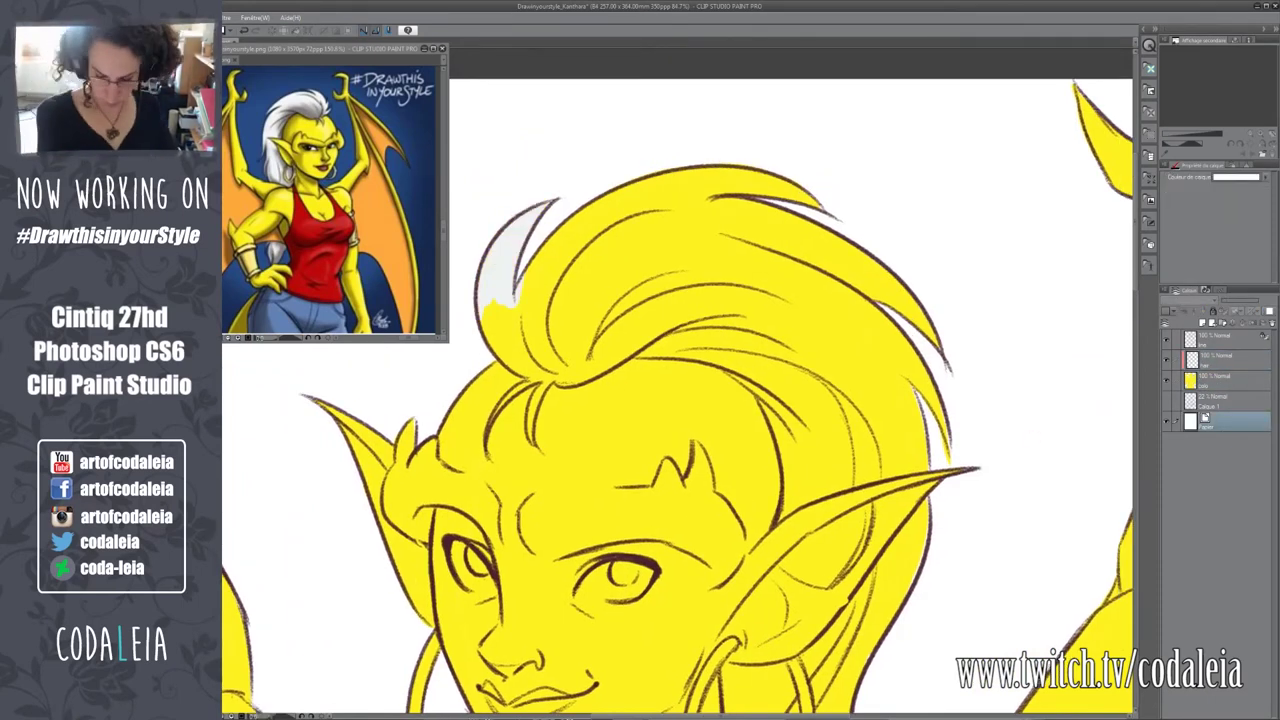
Add a new layer above Paper, fill it blue, and reselect the yellow layer.
key(ctrl+shift+n)
key(alt+Delete)
click(1230, 380)
Pan over the face, hair, ear, wing and leg, checking yellow edges against the blue.
mouse_move(363, 555)
mouse_down()
mouse_move(615, 583)
mouse_move(634, 703)
mouse_up()
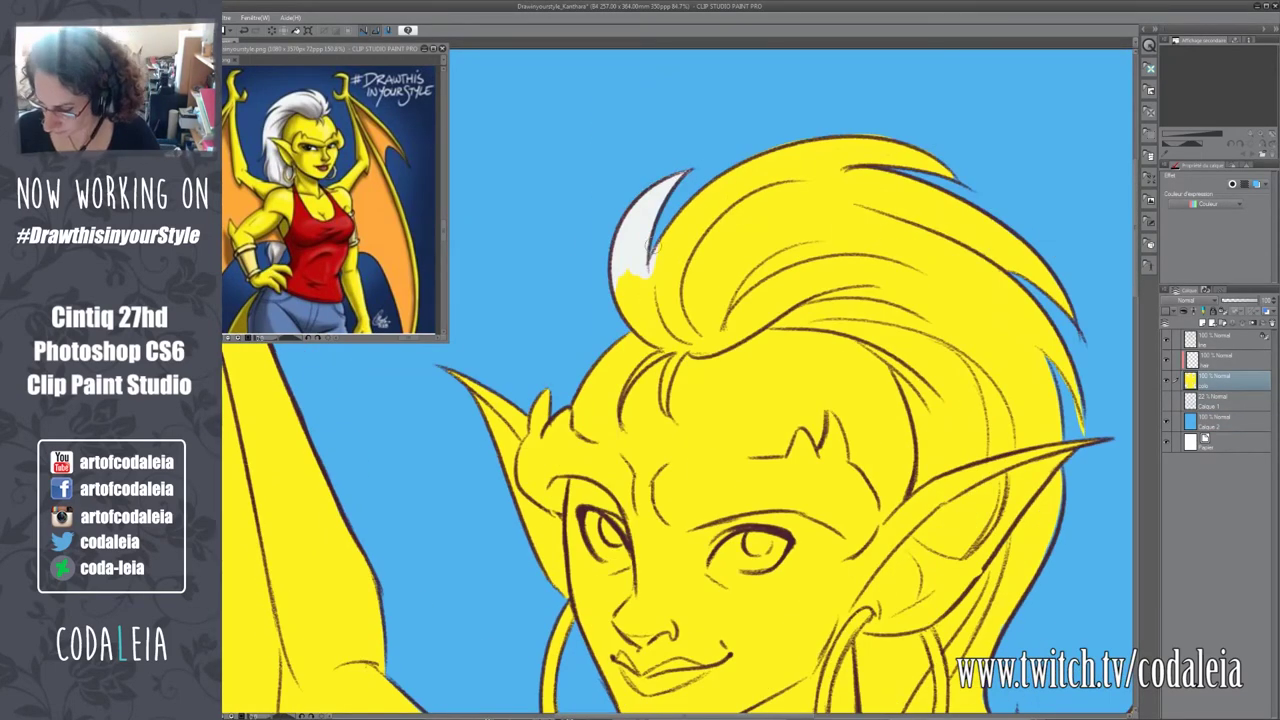
drag(712, 384, 542, 504)
mouse_move(722, 247)
mouse_down()
mouse_move(628, 330)
mouse_move(488, 290)
mouse_up()
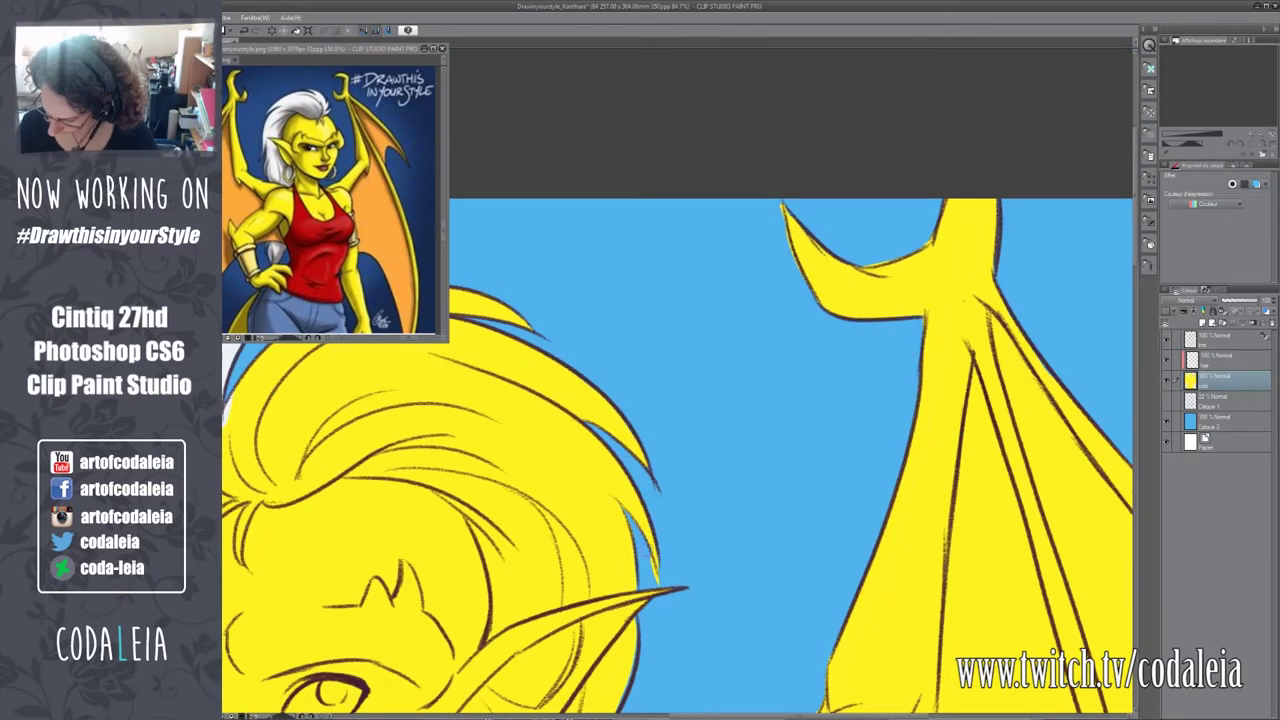
mouse_move(677, 634)
mouse_down()
mouse_move(662, 381)
mouse_move(605, 195)
mouse_up()
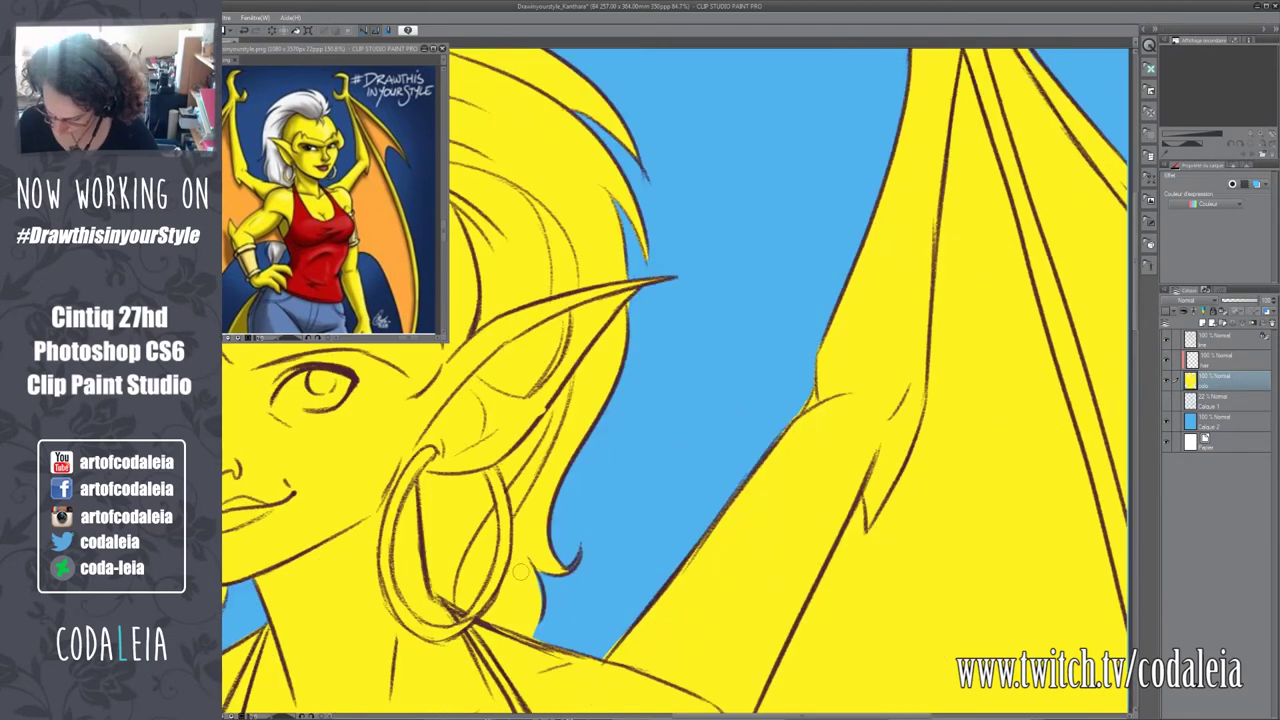
mouse_move(596, 561)
mouse_down()
mouse_move(766, 418)
mouse_move(538, 558)
mouse_up()
key(ctrl+minus)
drag(485, 132, 460, 322)
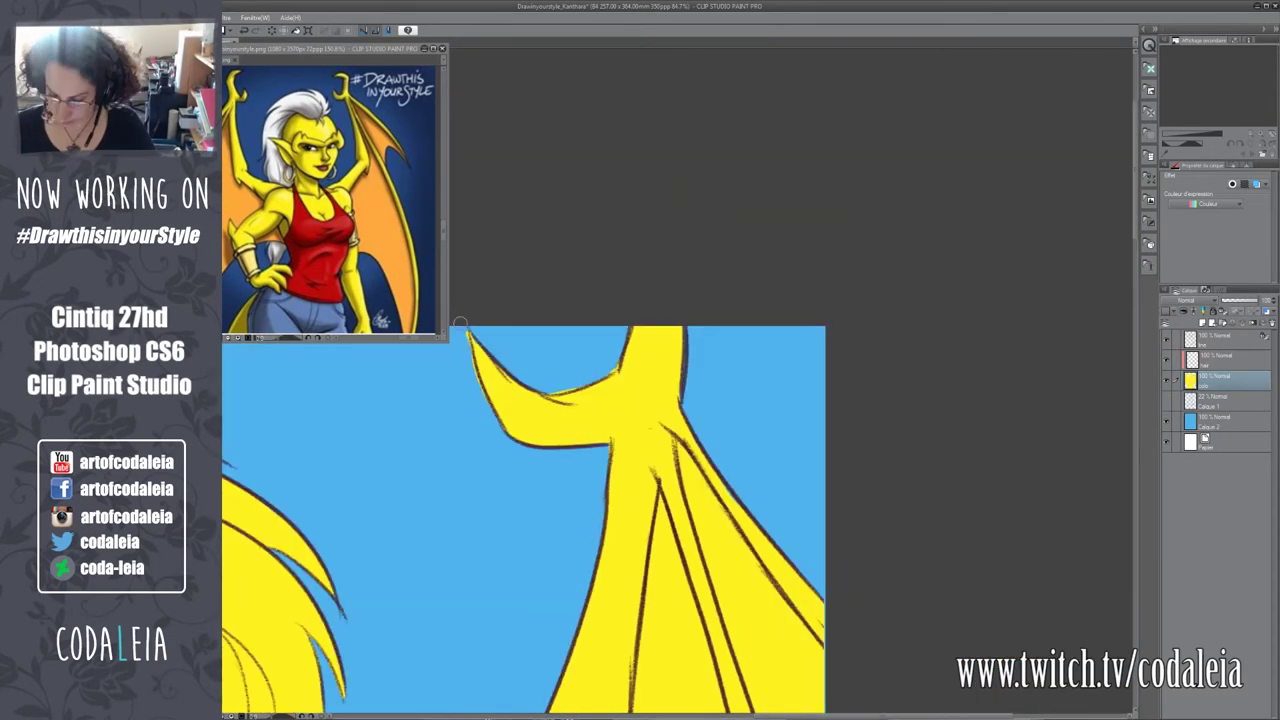
drag(678, 333, 282, 107)
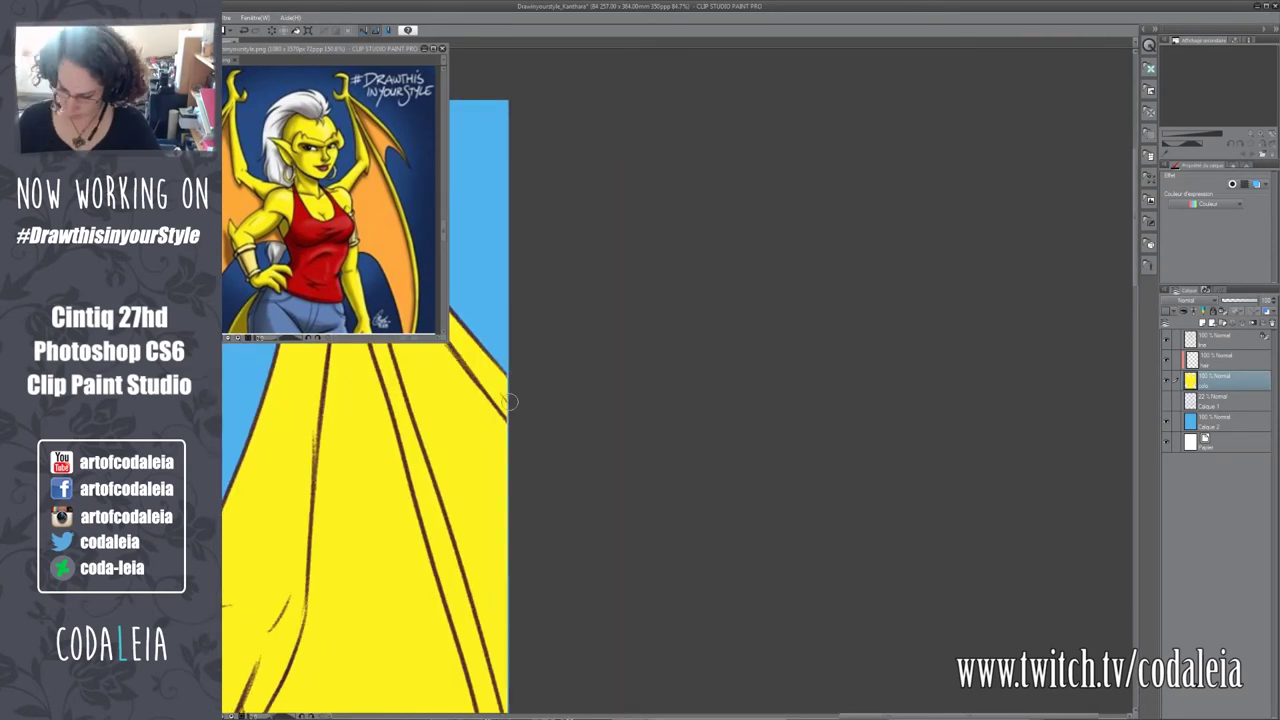
drag(400, 400, 594, 420)
drag(657, 553, 565, 553)
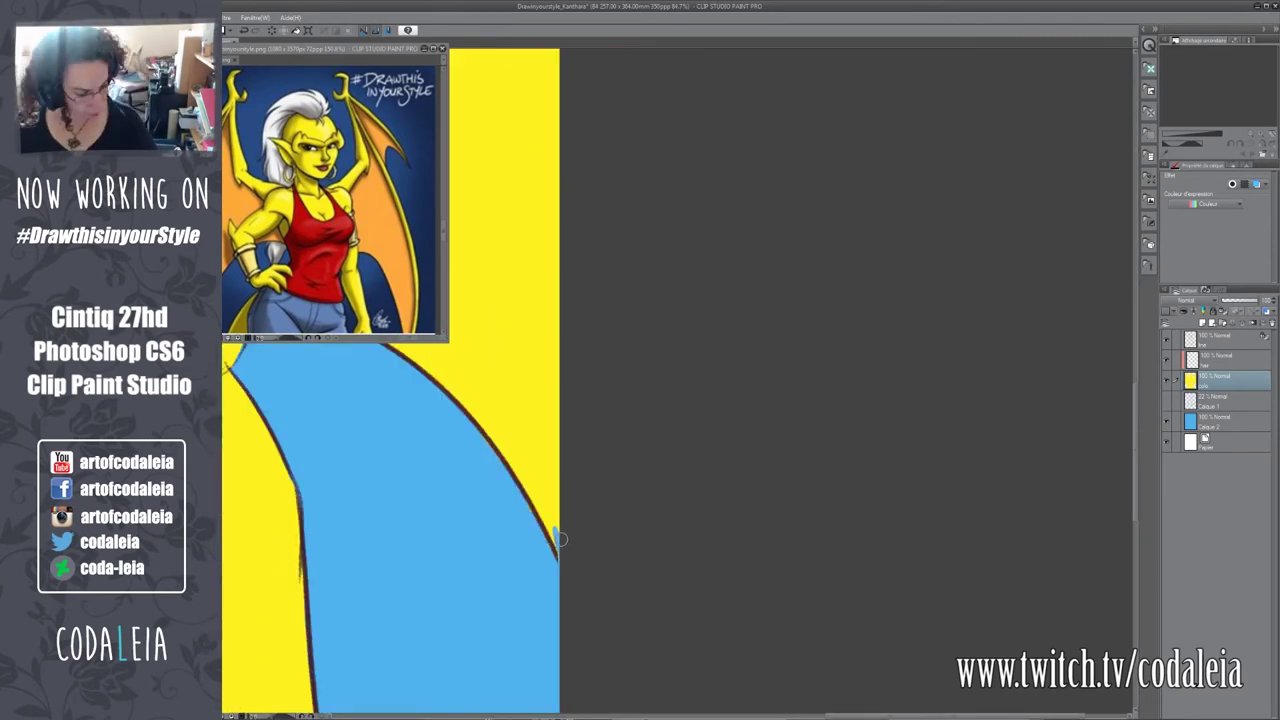
drag(290, 470, 563, 468)
mouse_move(360, 420)
mouse_down()
mouse_move(406, 468)
mouse_move(553, 549)
mouse_move(600, 300)
mouse_move(611, 363)
mouse_up()
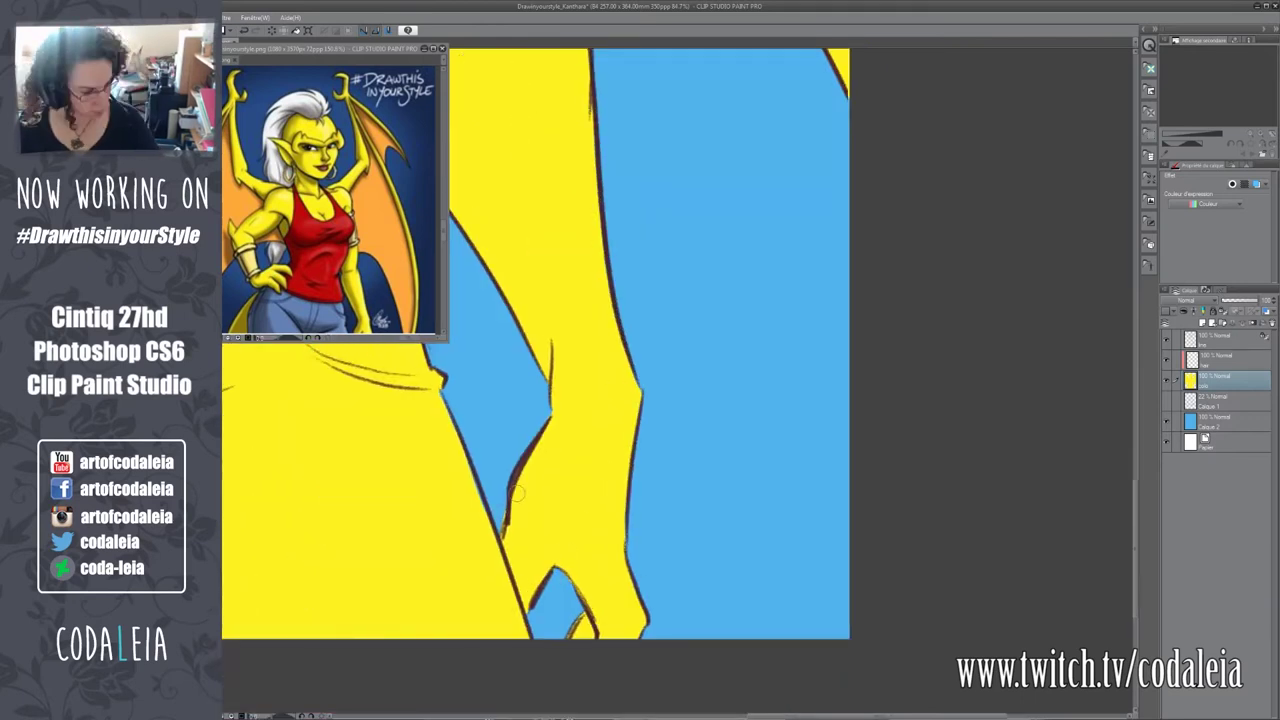
Pan over the shorts, torso, arms, head and wing tip checking for gaps.
mouse_move(519, 492)
mouse_down()
mouse_move(582, 460)
mouse_move(600, 620)
mouse_up()
drag(470, 330, 467, 533)
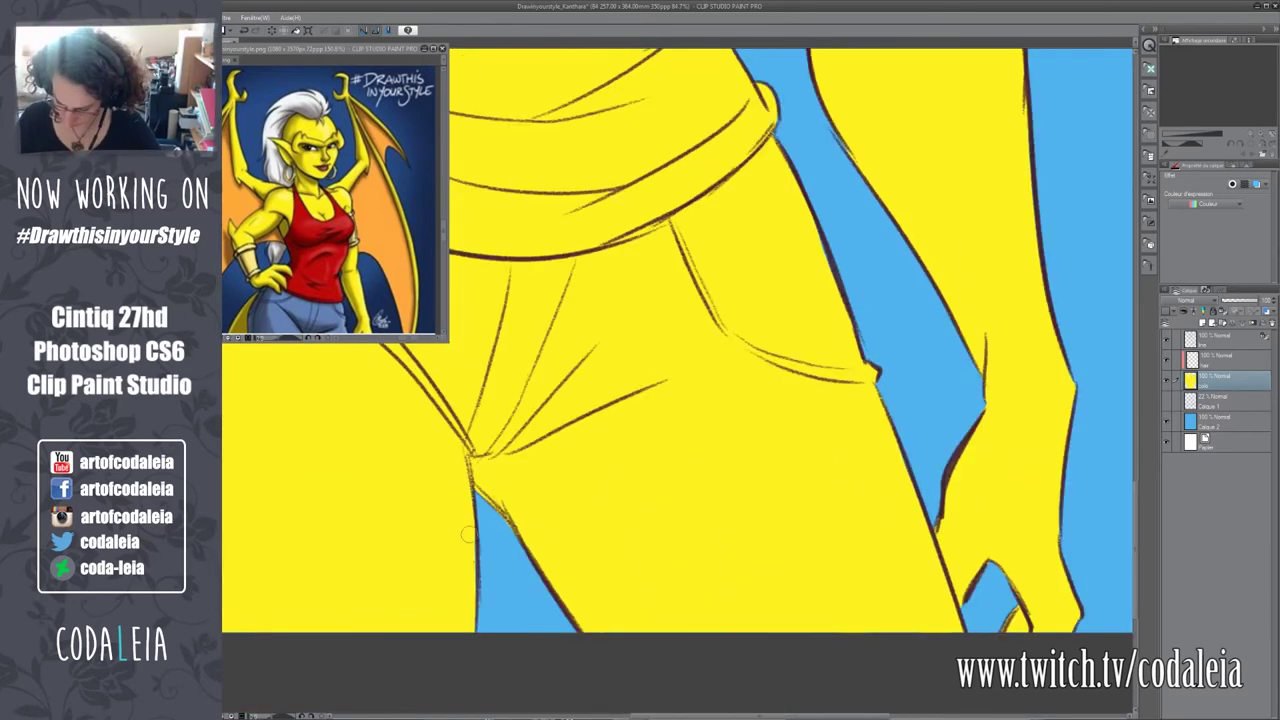
drag(493, 490, 500, 614)
mouse_move(500, 400)
mouse_down()
mouse_move(601, 567)
mouse_move(530, 600)
mouse_up()
mouse_move(500, 300)
mouse_down()
mouse_move(540, 386)
mouse_move(589, 381)
mouse_up()
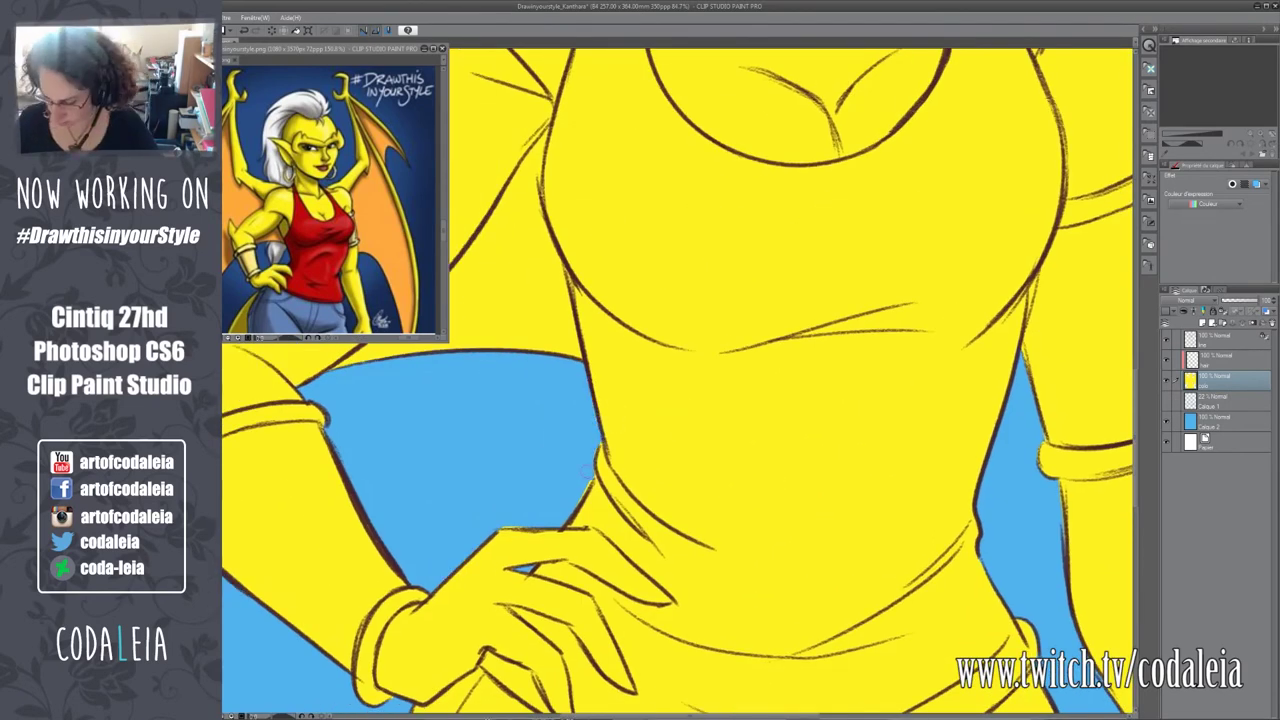
drag(585, 487, 310, 400)
drag(770, 380, 617, 537)
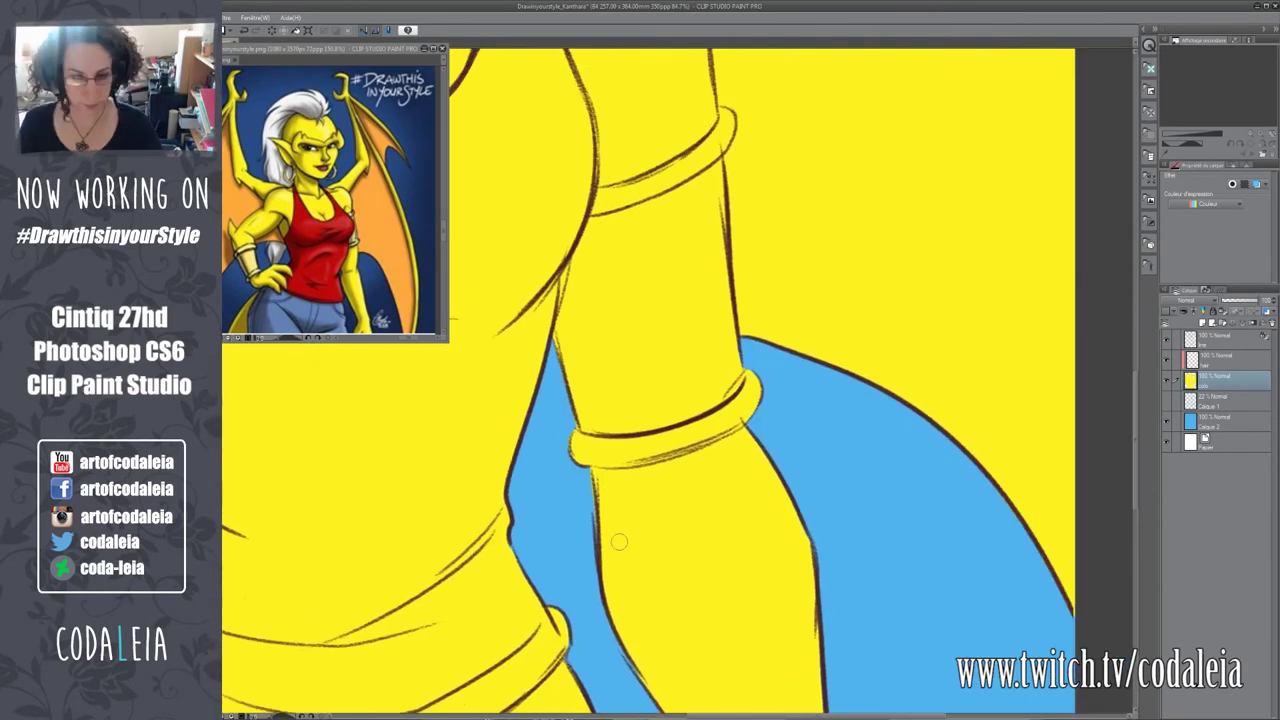
drag(570, 650, 762, 474)
mouse_move(684, 446)
mouse_down()
mouse_move(737, 575)
mouse_move(586, 488)
mouse_move(429, 485)
mouse_up()
mouse_move(552, 371)
mouse_down()
mouse_move(748, 621)
mouse_move(545, 530)
mouse_move(560, 620)
mouse_move(609, 569)
mouse_move(533, 665)
mouse_move(628, 415)
mouse_up()
mouse_move(470, 520)
mouse_down()
mouse_move(766, 494)
mouse_move(560, 609)
mouse_move(468, 434)
mouse_move(460, 390)
mouse_up()
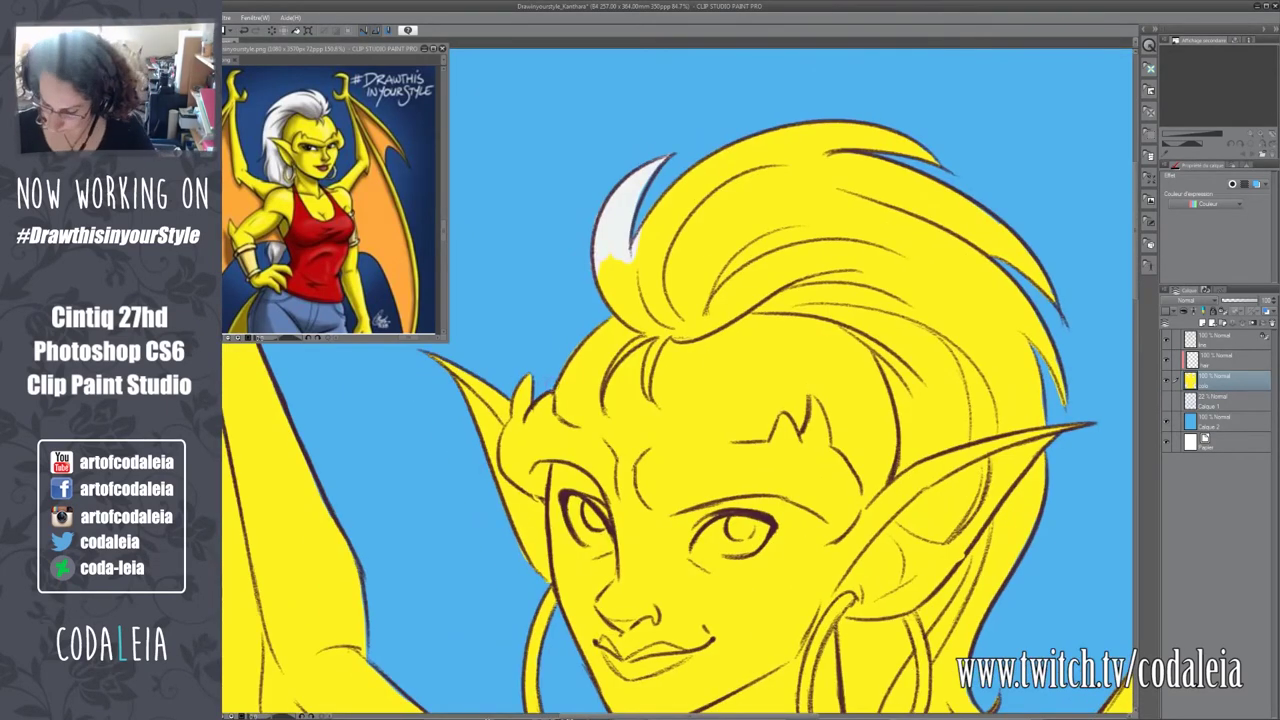
drag(501, 536, 616, 454)
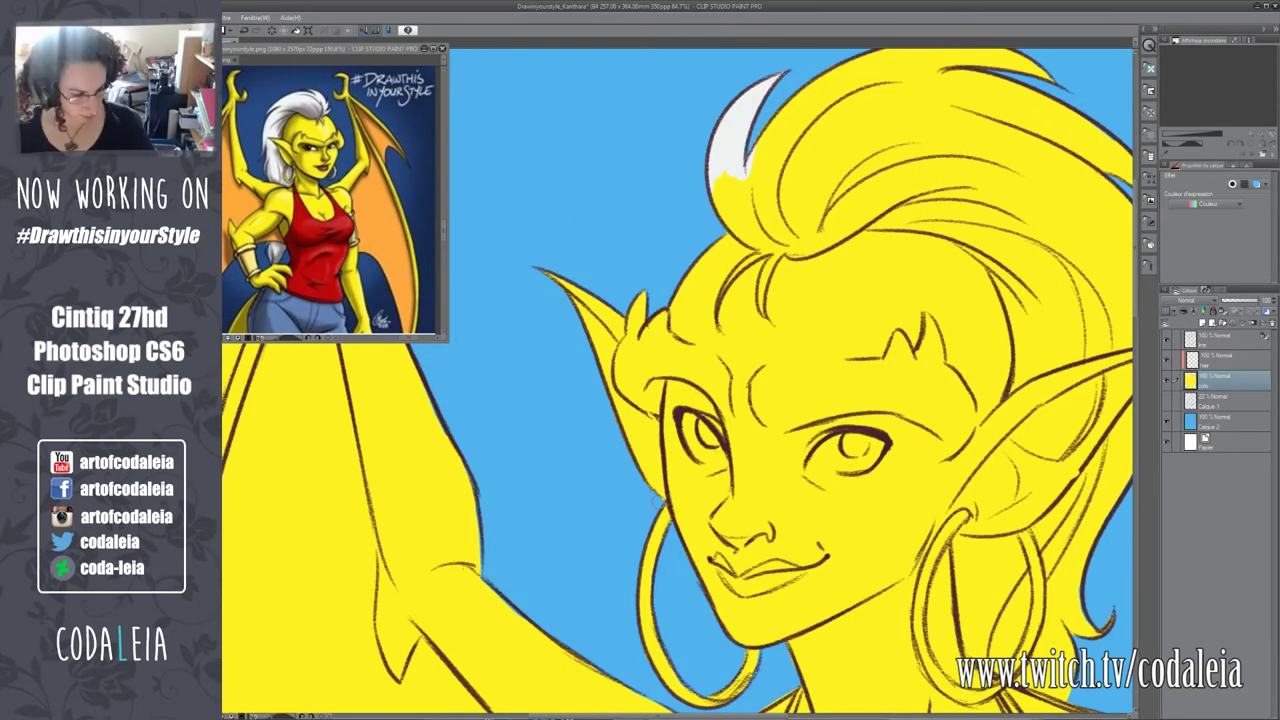
drag(660, 500, 727, 452)
drag(490, 250, 540, 405)
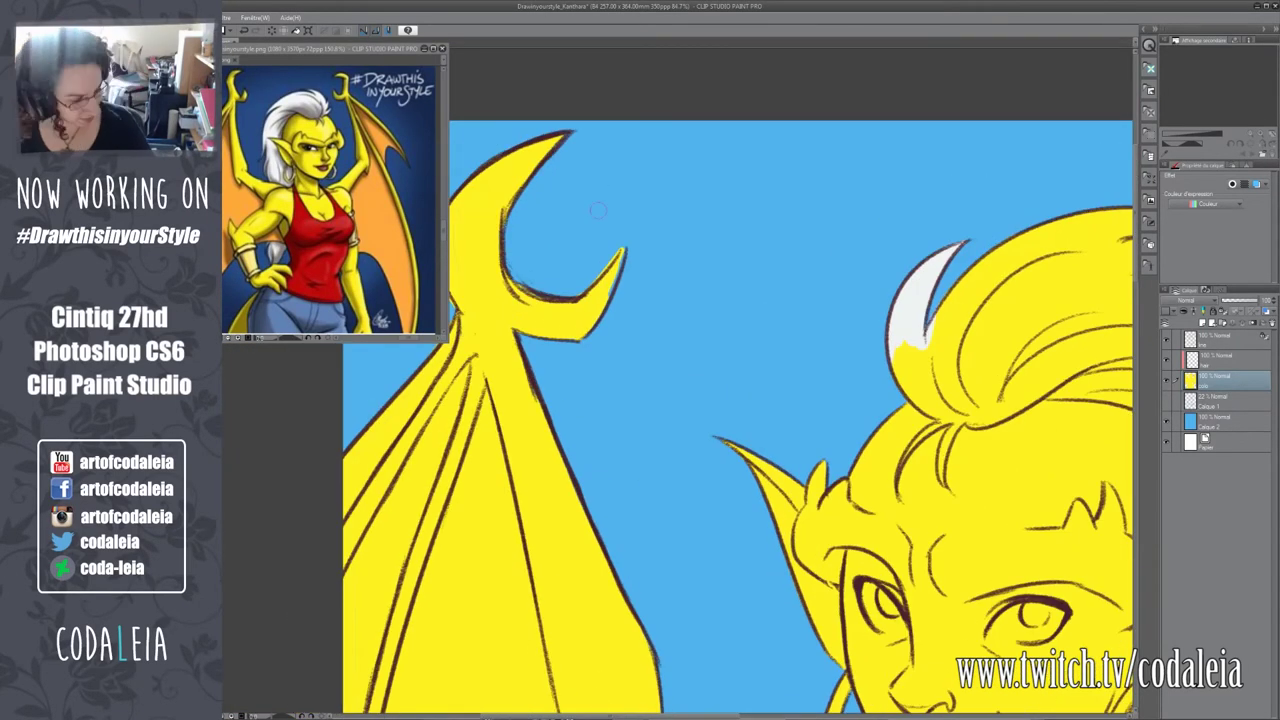
drag(448, 185, 578, 240)
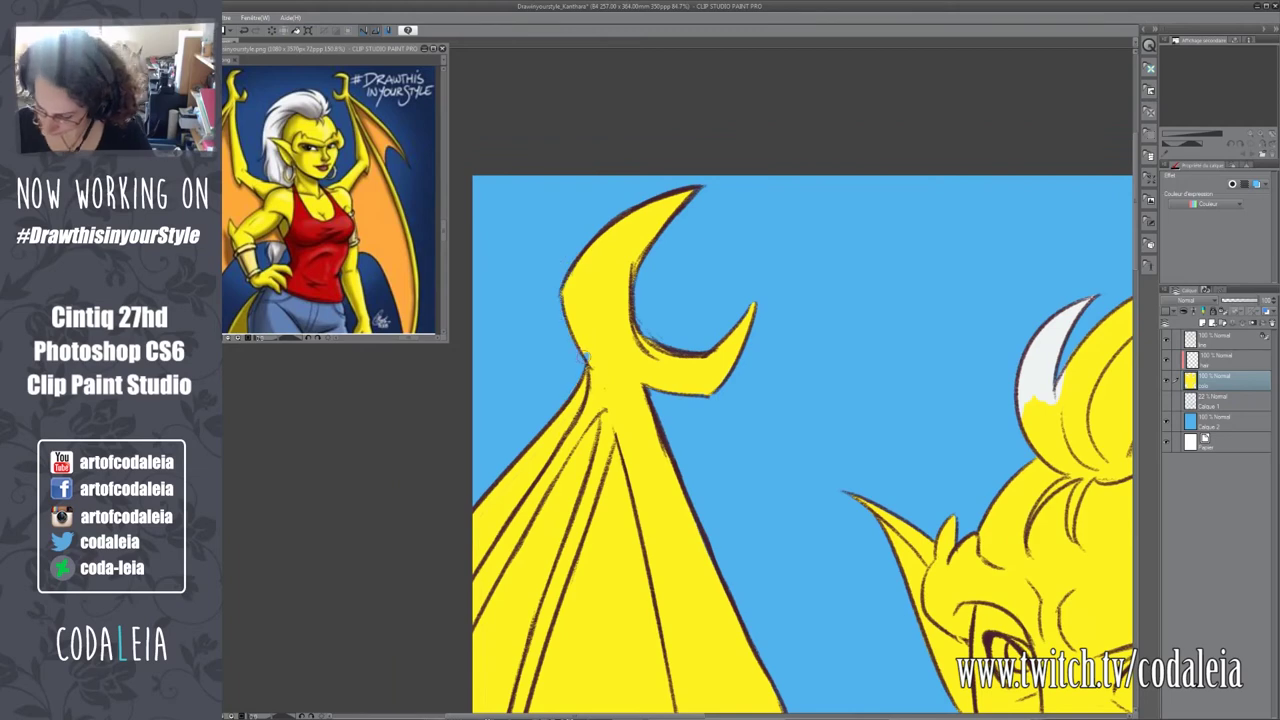
mouse_move(587, 358)
mouse_down()
mouse_move(547, 483)
mouse_move(558, 398)
mouse_move(361, 468)
mouse_up()
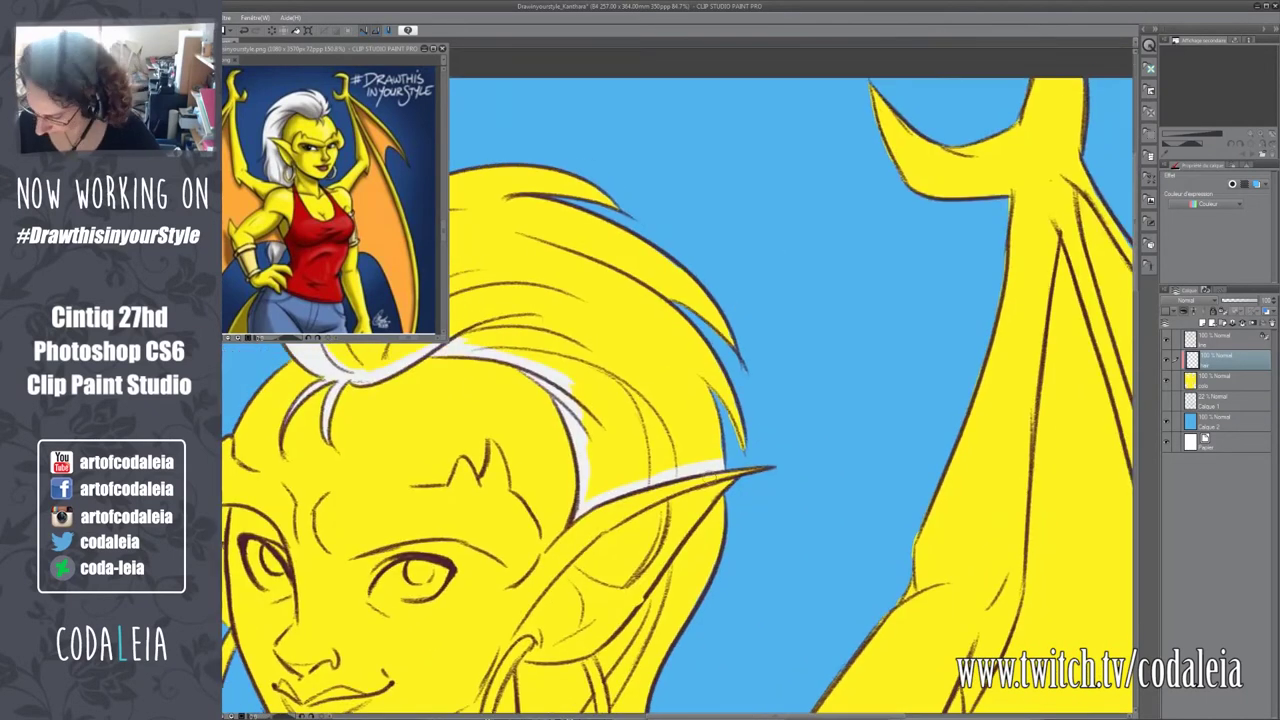
On the layer above the yellow, lasso the top of the hair and fill it white.
drag(585, 568, 693, 538)
drag(705, 459, 719, 491)
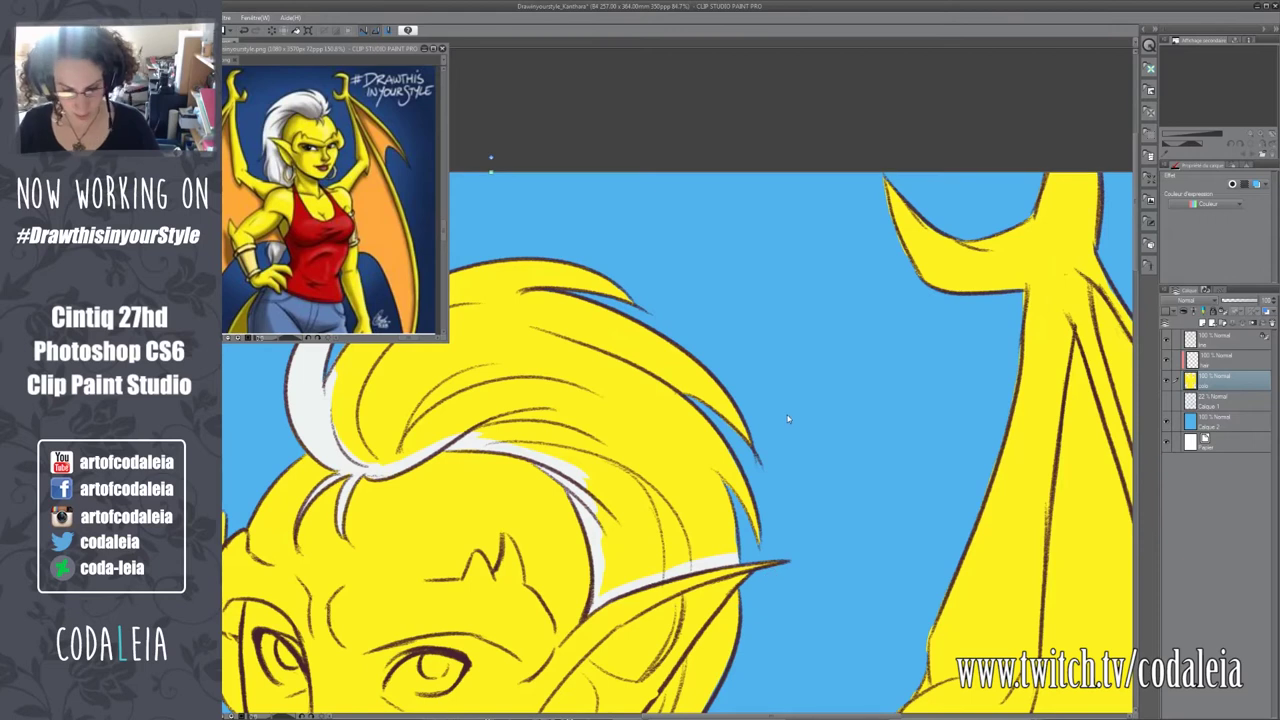
drag(758, 557, 725, 515)
key(alt+bracketright)
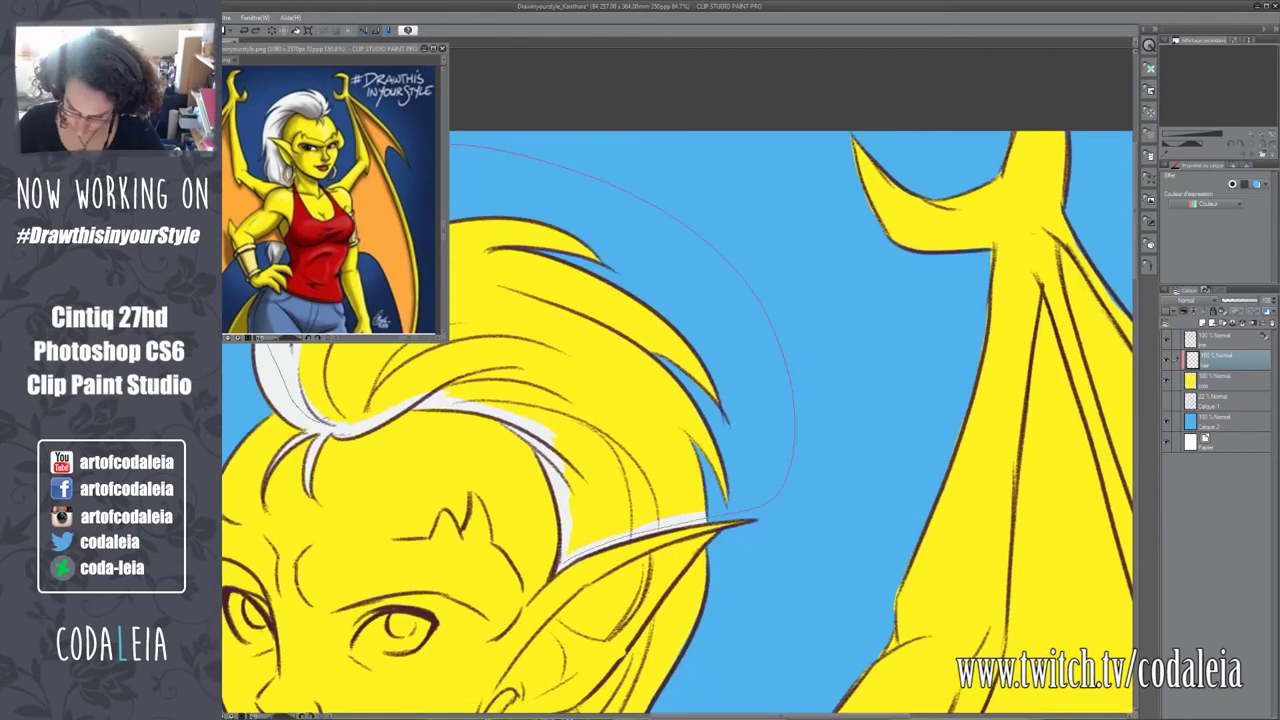
drag(524, 430, 320, 405)
mouse_move(569, 589)
mouse_down()
mouse_move(719, 629)
mouse_move(573, 407)
mouse_move(442, 356)
mouse_up()
key(alt+Delete)
key(ctrl+d)
On the yellow layer, select the hair right of the ear down to the shoulder and delete it.
key(alt+bracketleft)
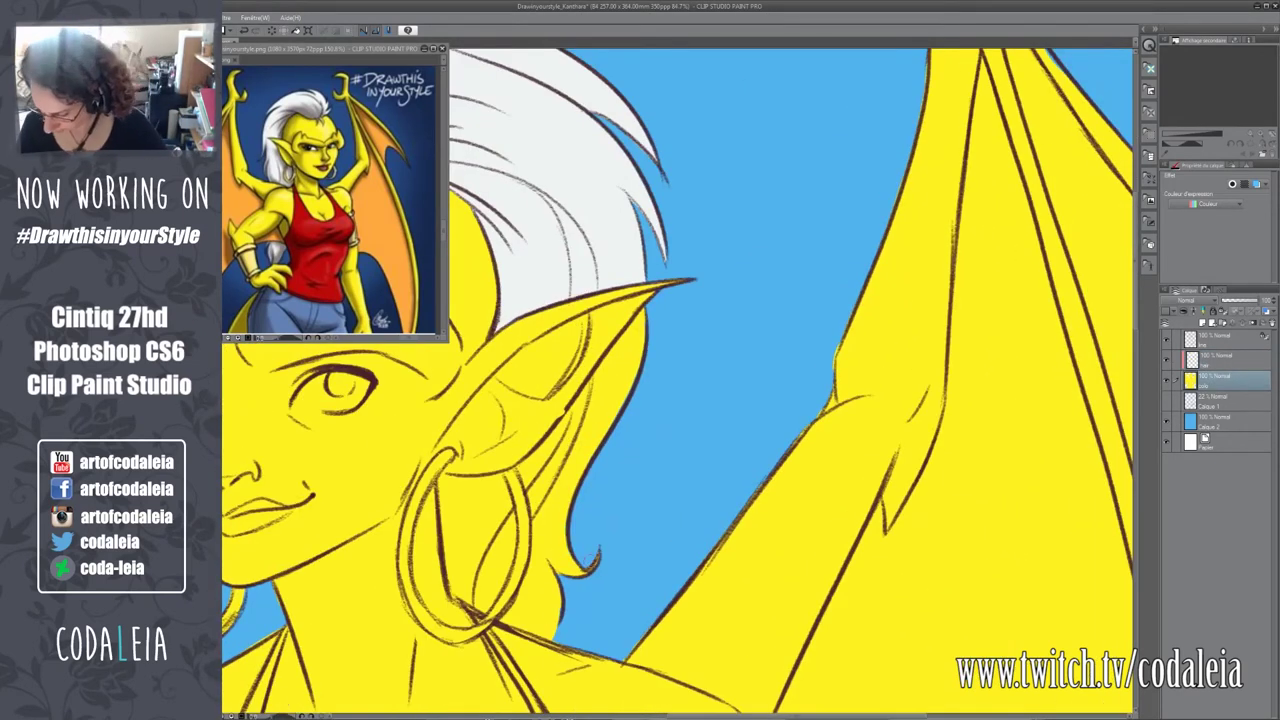
drag(652, 297, 632, 408)
mouse_move(531, 480)
mouse_down()
mouse_move(577, 640)
mouse_move(600, 590)
mouse_up()
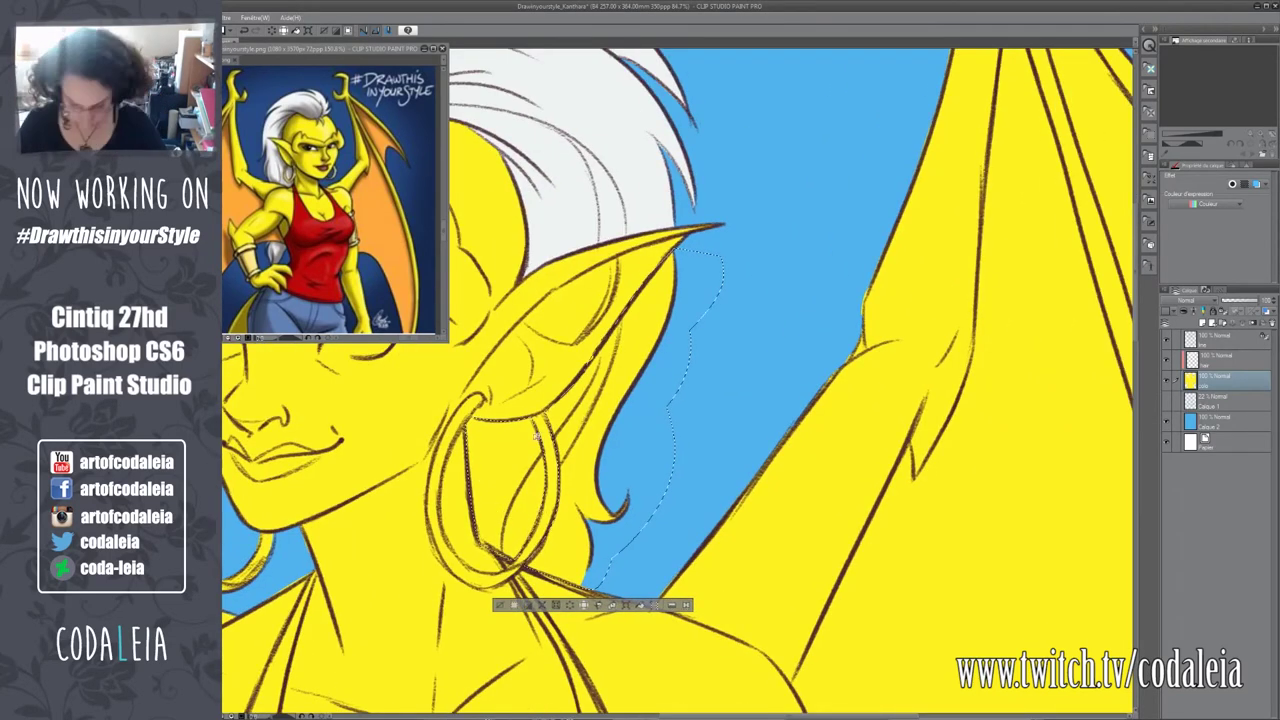
key(Delete)
drag(420, 620, 580, 330)
key(alt+bracketright)
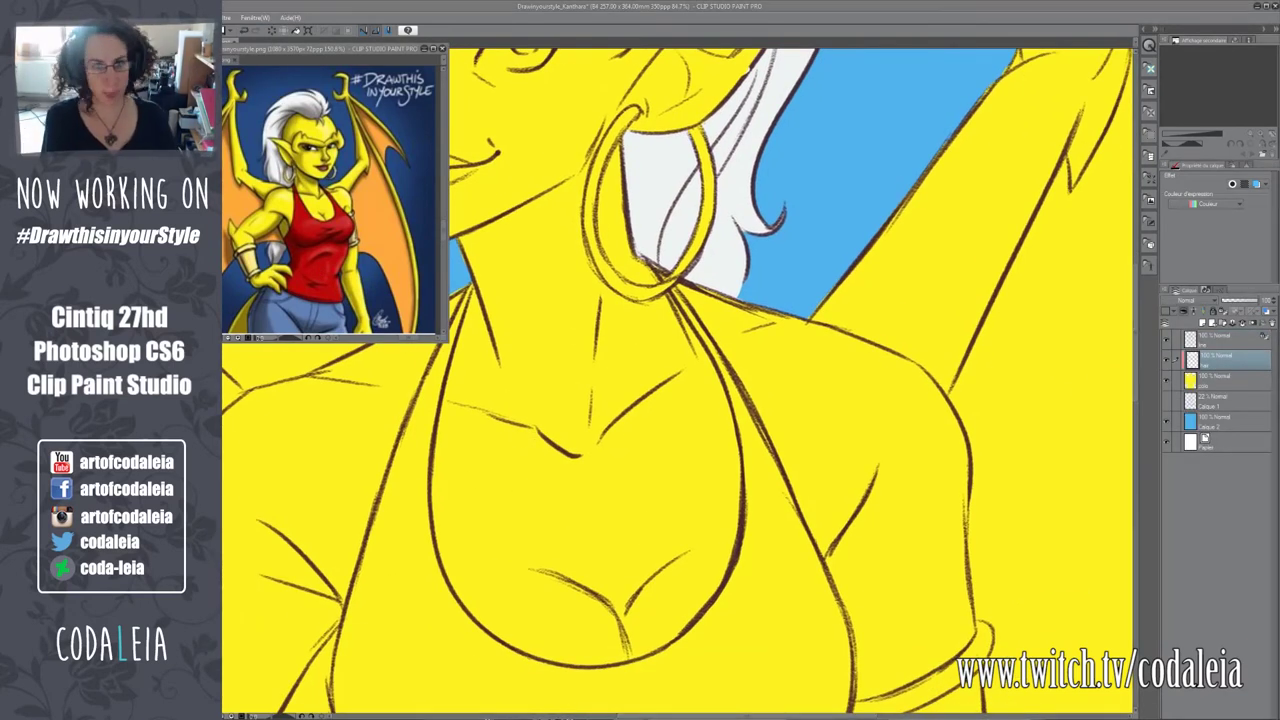
scroll(678, 384, up, 5)
key(alt+bracketleft)
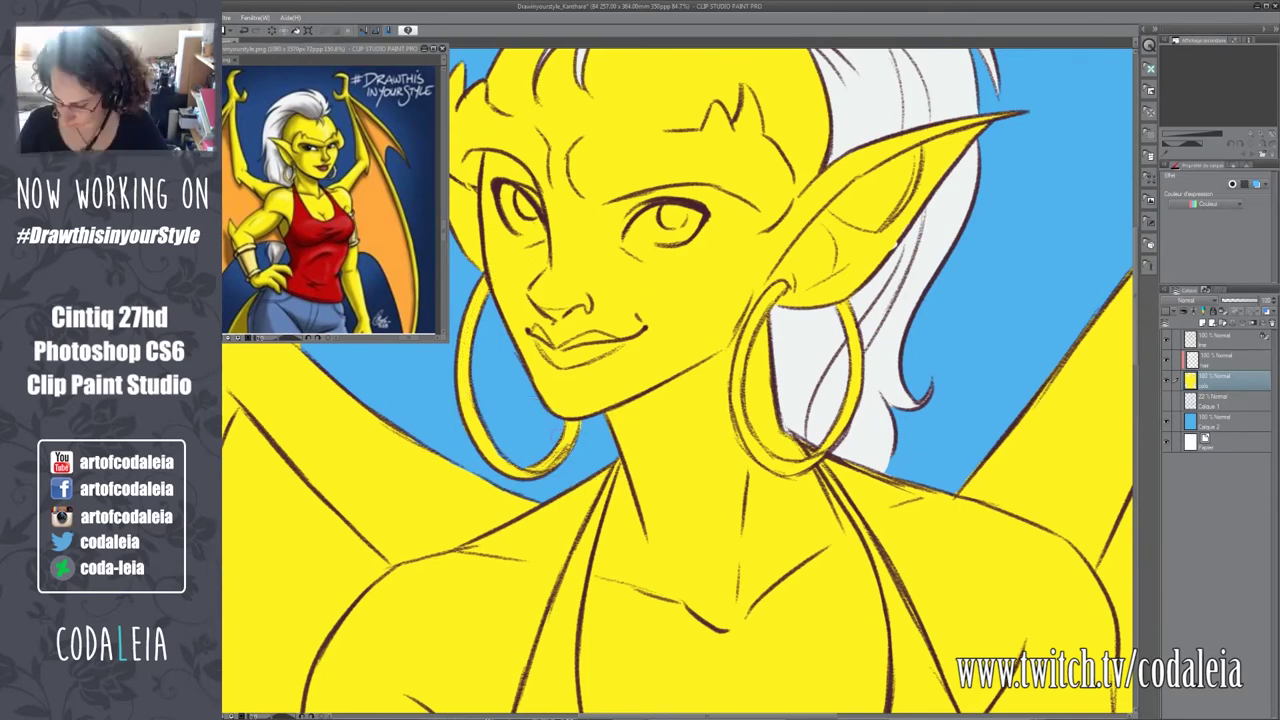
scroll(678, 384, down, 3)
Add a new layer for the chest and navigate to the hand on the hip.
scroll(678, 384, down, 2)
key(alt+bracketright)
key(ctrl+shift+n)
scroll(648, 495, down, 3)
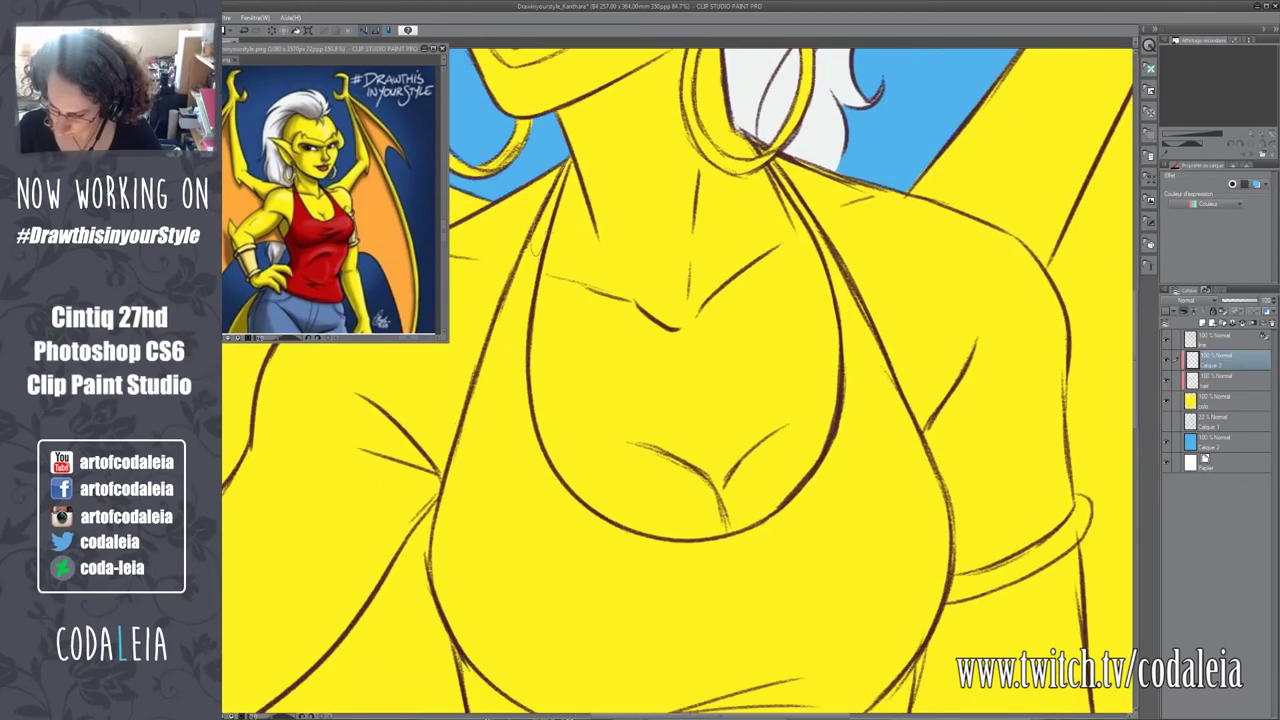
drag(650, 140, 655, 132)
scroll(630, 269, up, 2)
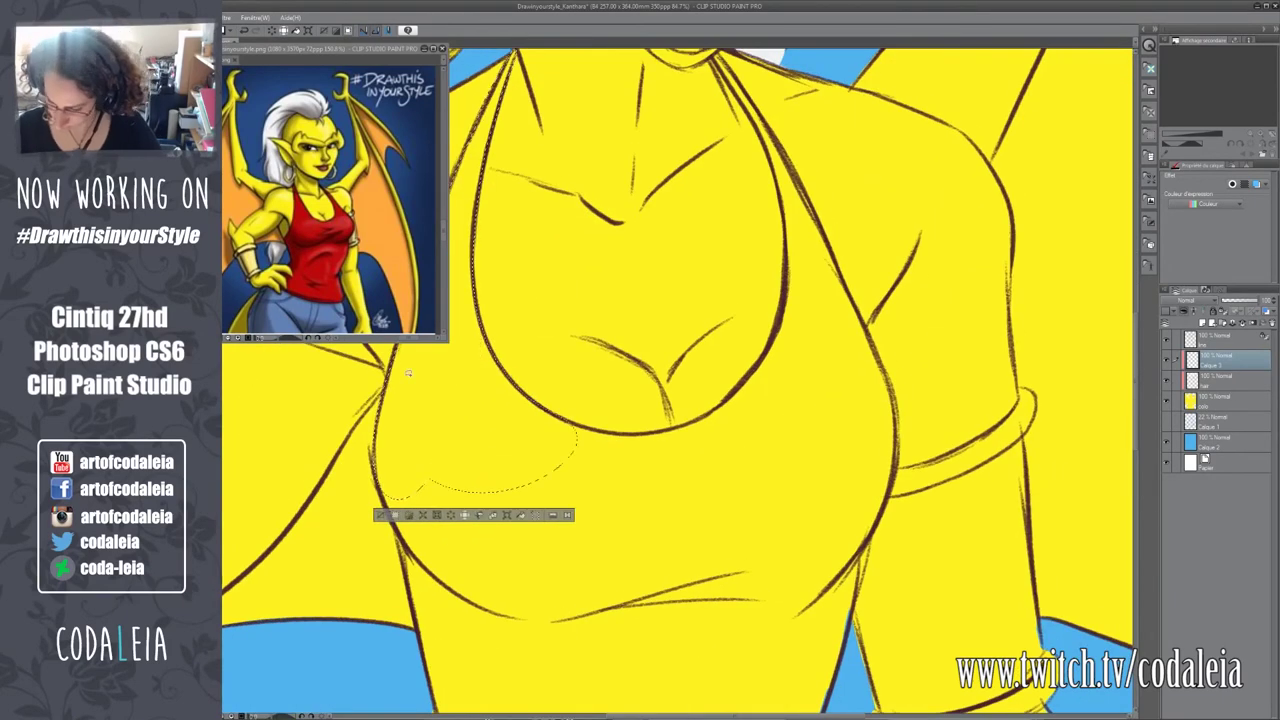
scroll(630, 269, up, 2)
scroll(630, 269, up, 2)
scroll(630, 269, up, 2)
scroll(834, 483, down, 3)
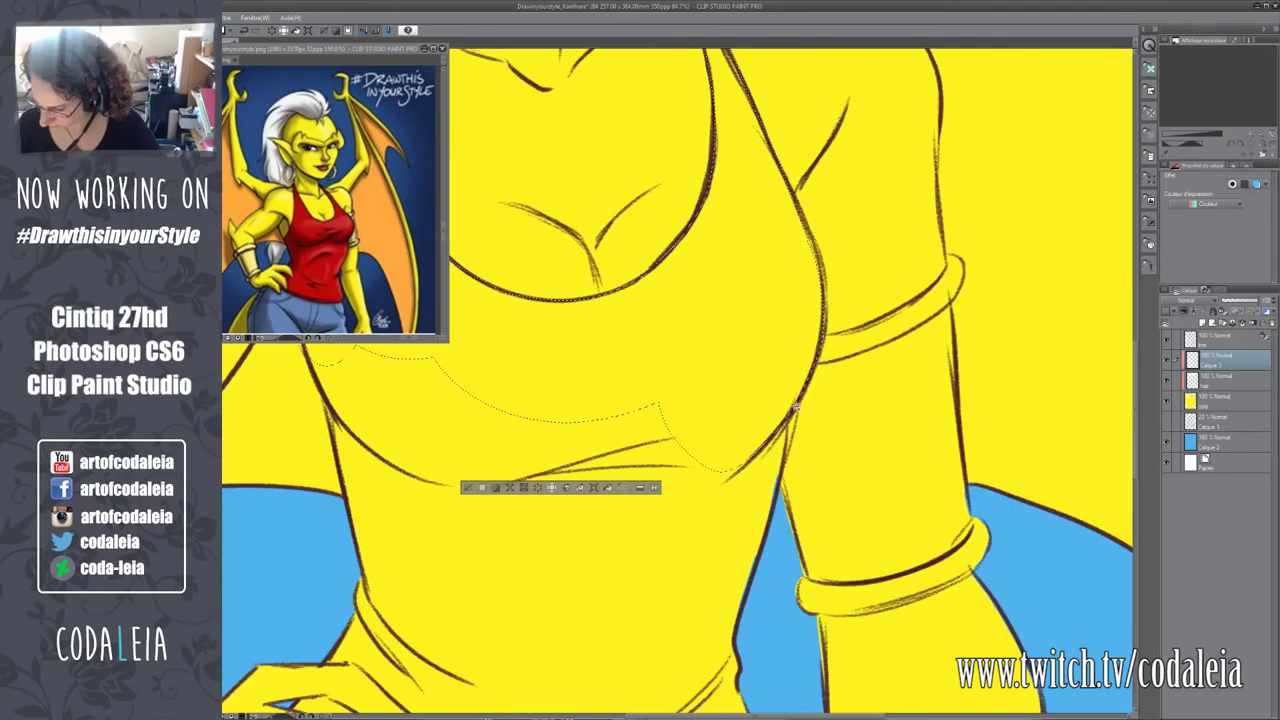
scroll(834, 483, up, 3)
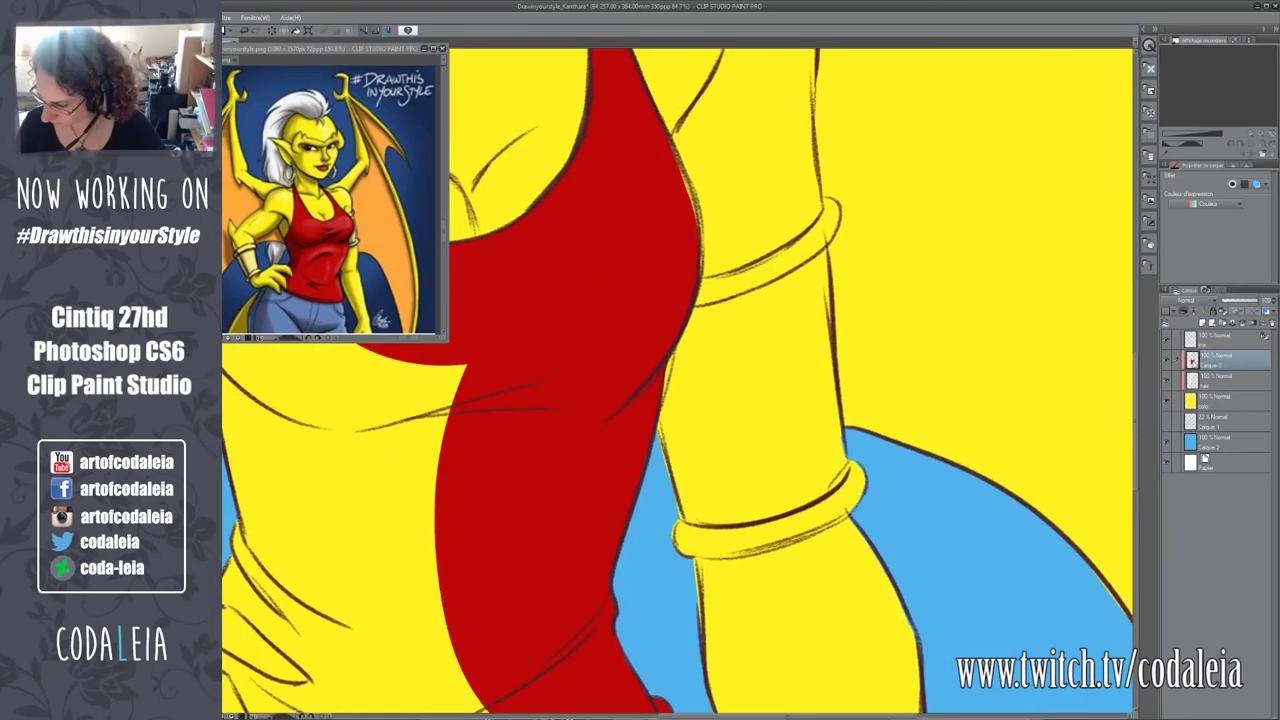
scroll(558, 430, left, 5)
Paint the red top around the hand's fingers and along the torso's left edge.
drag(455, 455, 410, 500)
drag(480, 480, 430, 575)
scroll(678, 384, left, 5)
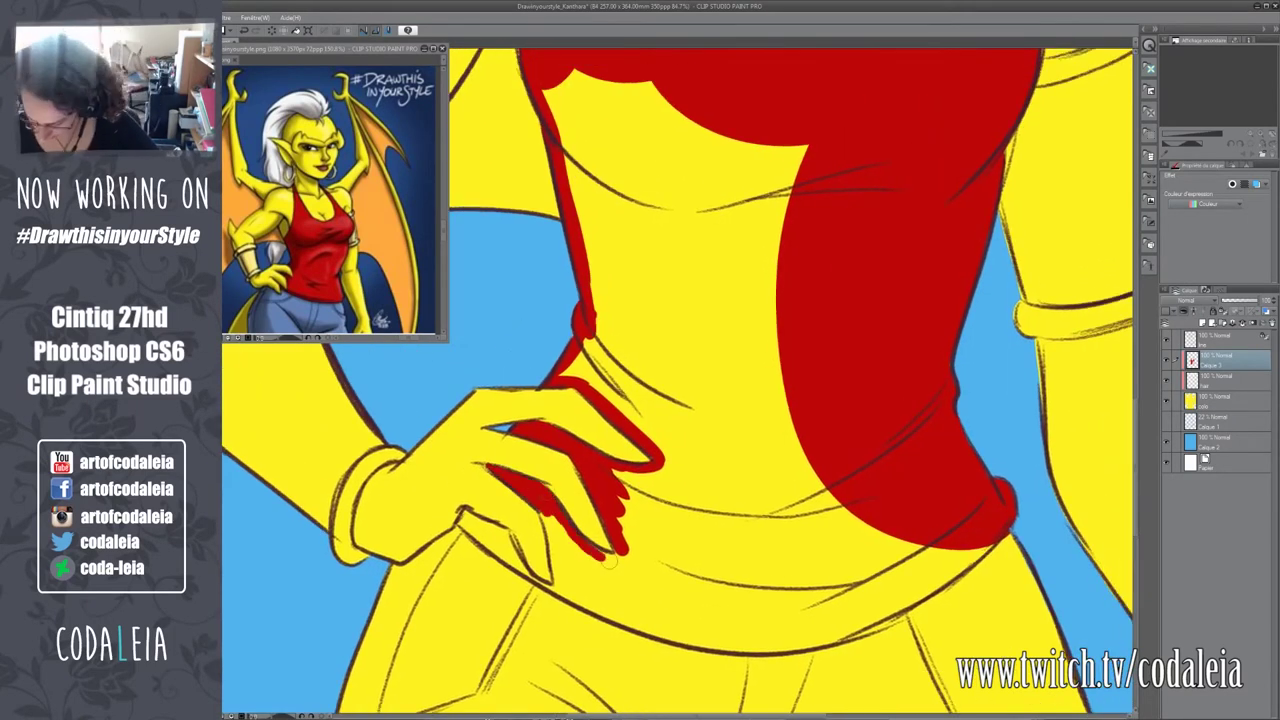
scroll(678, 384, down, 3)
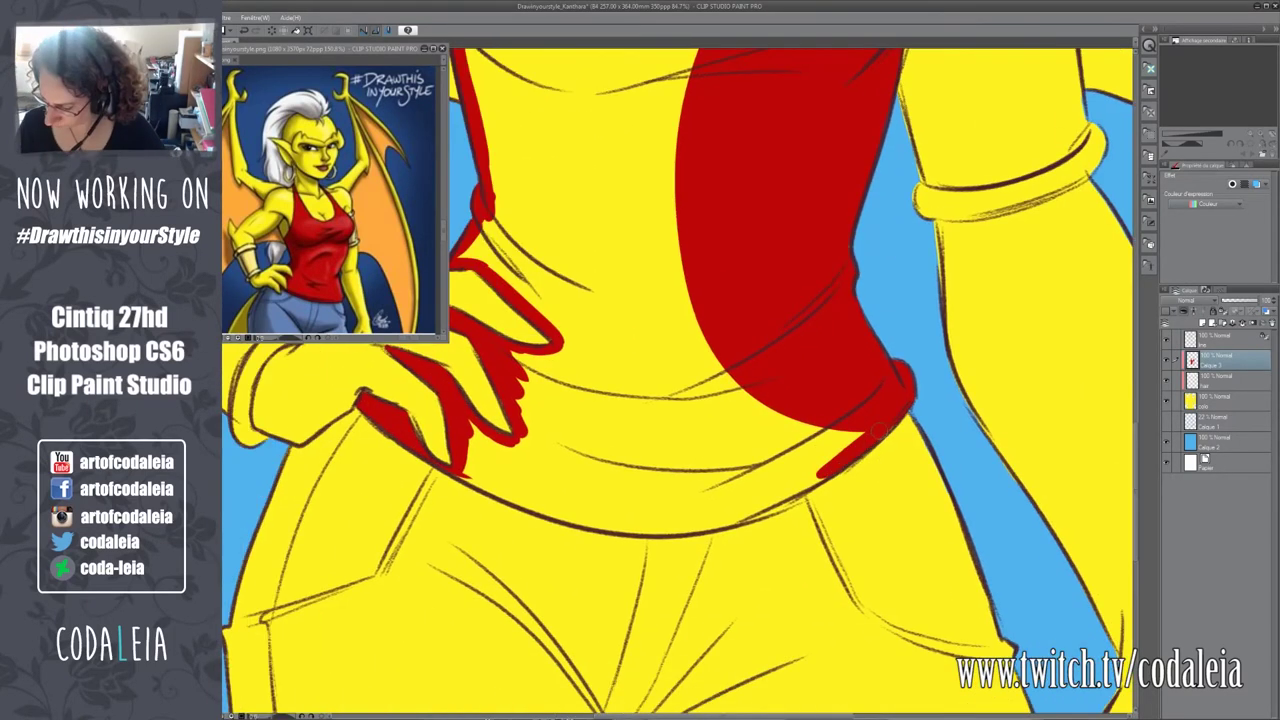
drag(530, 250, 510, 505)
scroll(678, 384, up, 5)
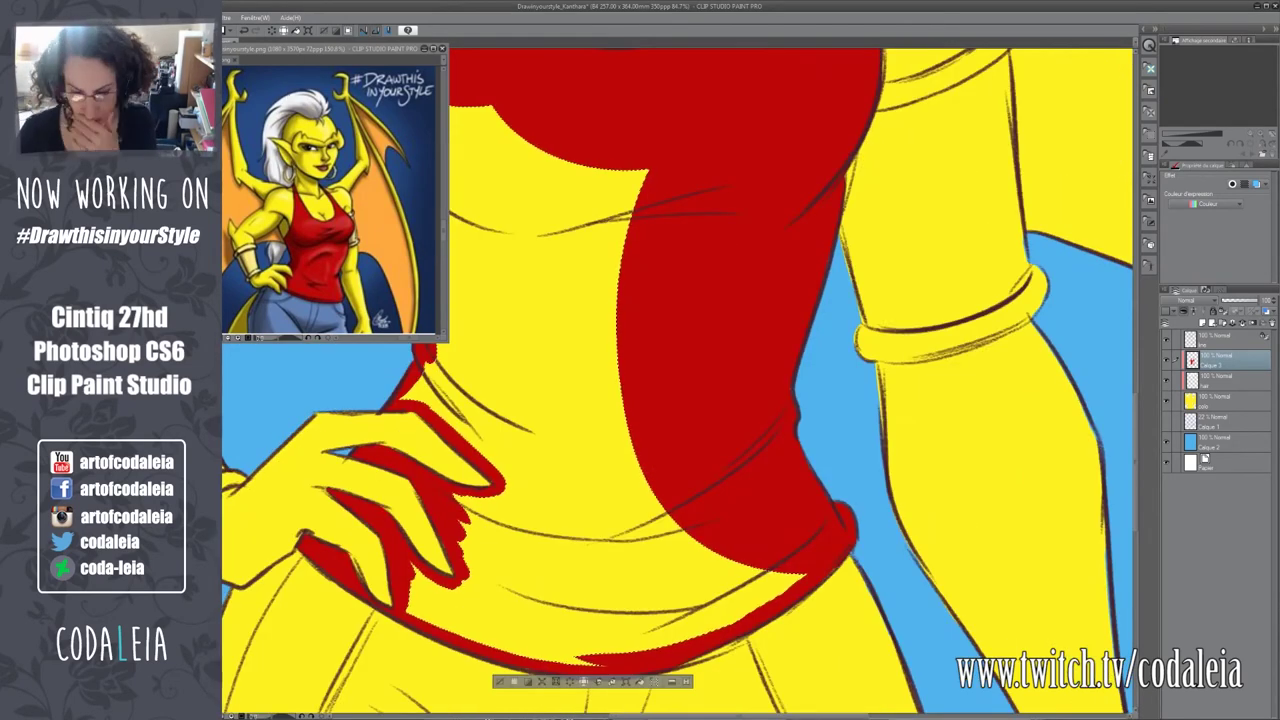
Confirm the layer name, add a new layer, and pick the layer two rows lower.
key(Return)
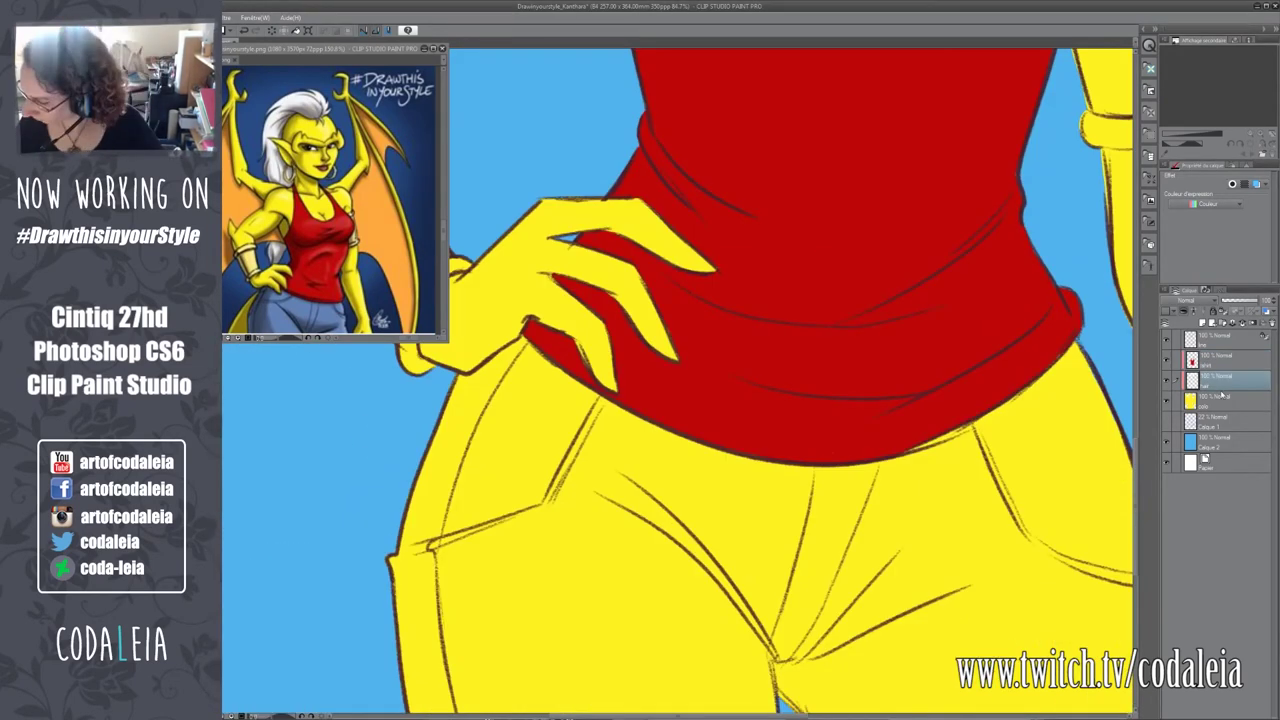
key(ctrl+shift+n)
scroll(678, 384, left, 3)
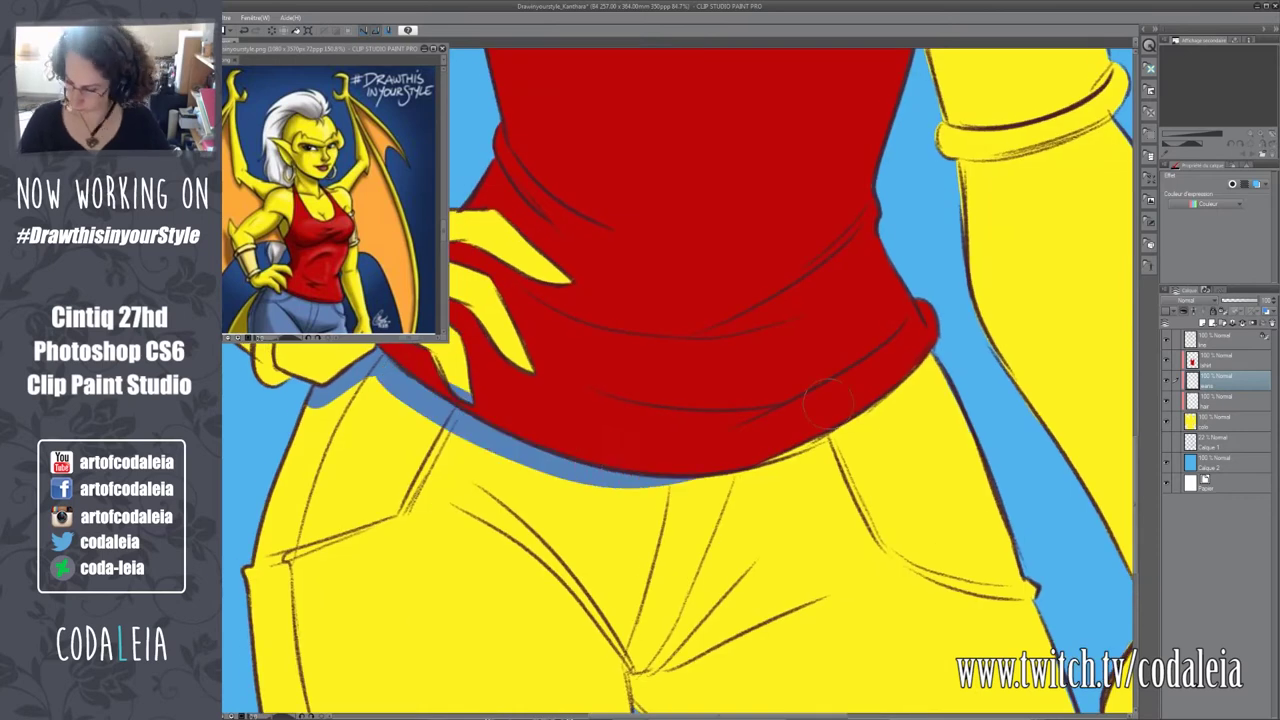
scroll(678, 384, right, 6)
click(1225, 420)
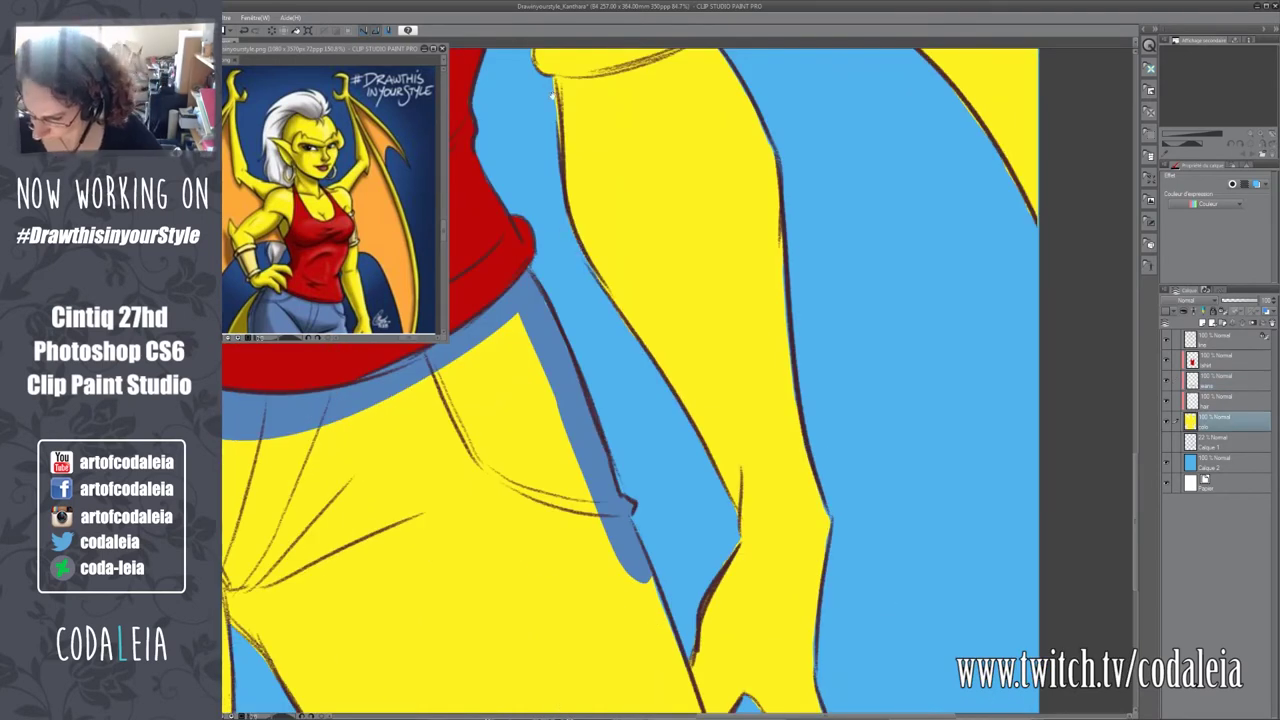
On the shorts layer, fill the expanded shorts selection with muted denim blue.
scroll(630, 380, down, 1)
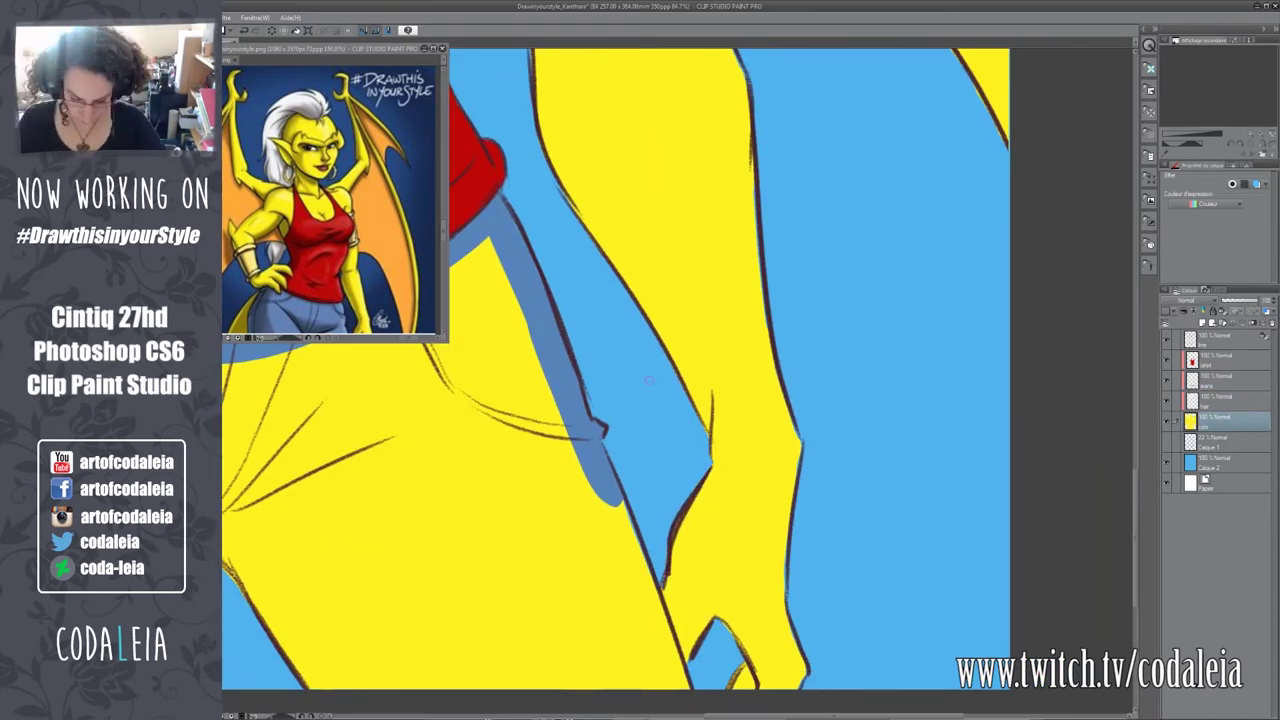
scroll(576, 458, right, 5)
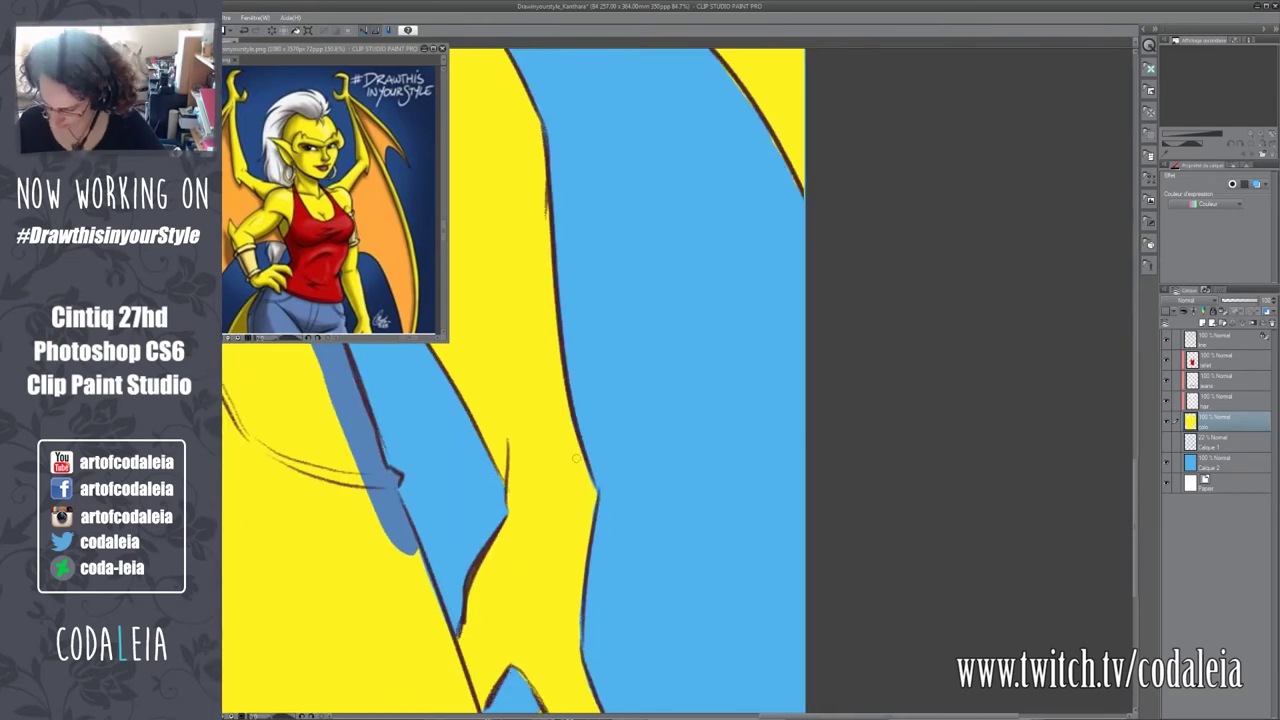
scroll(576, 458, down, 2)
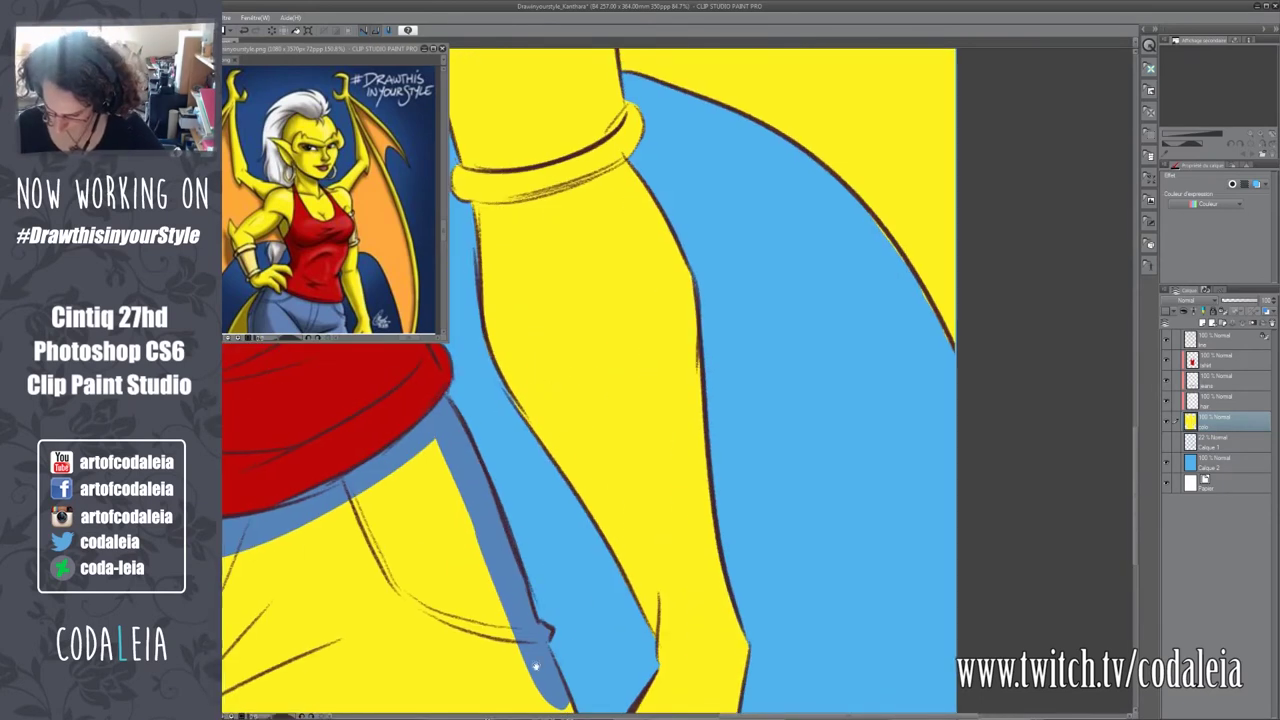
scroll(600, 450, down, 3)
click(1215, 380)
scroll(640, 400, up, 3)
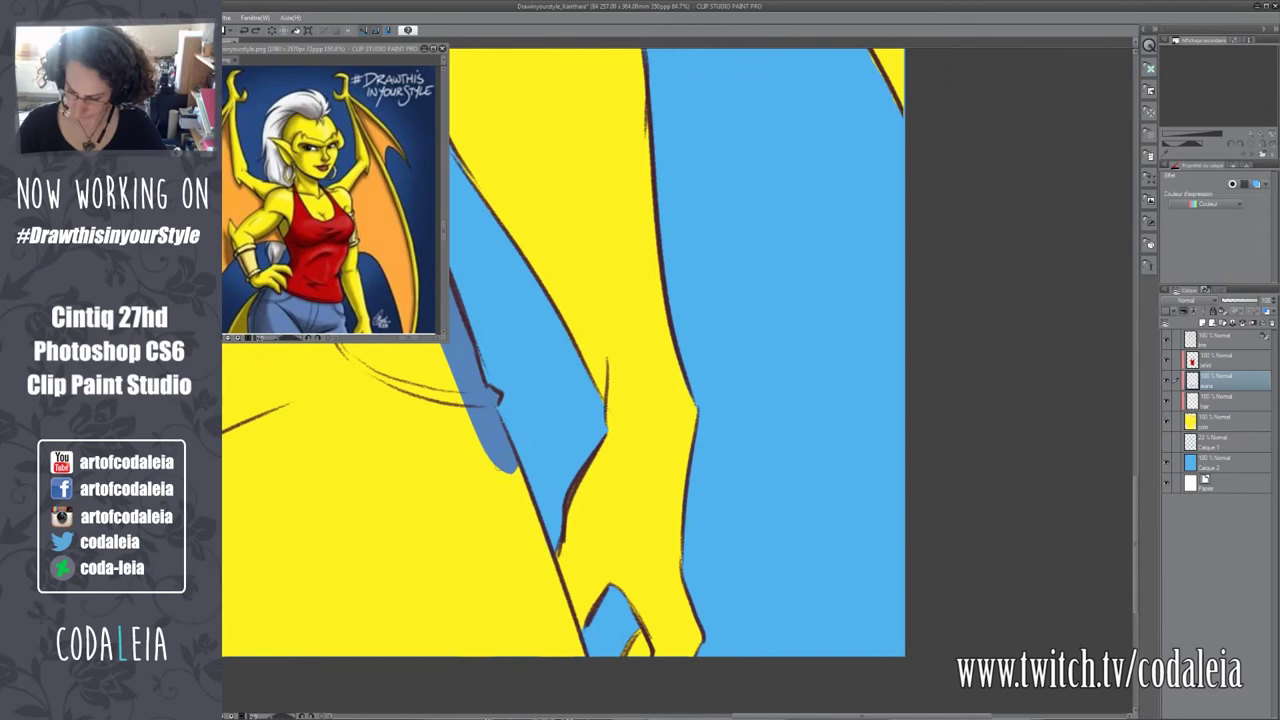
scroll(640, 400, up, 3)
key(Return)
scroll(480, 540, up, 2)
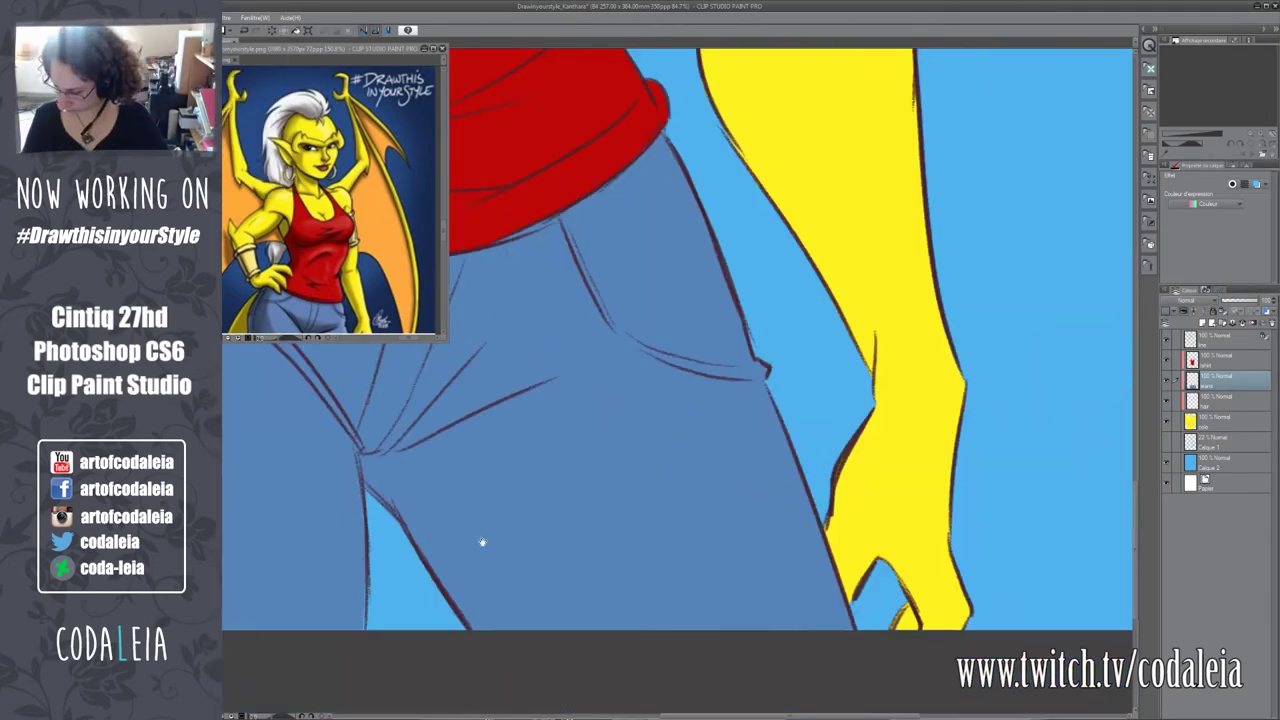
scroll(697, 303, up, 5)
scroll(697, 303, up, 3)
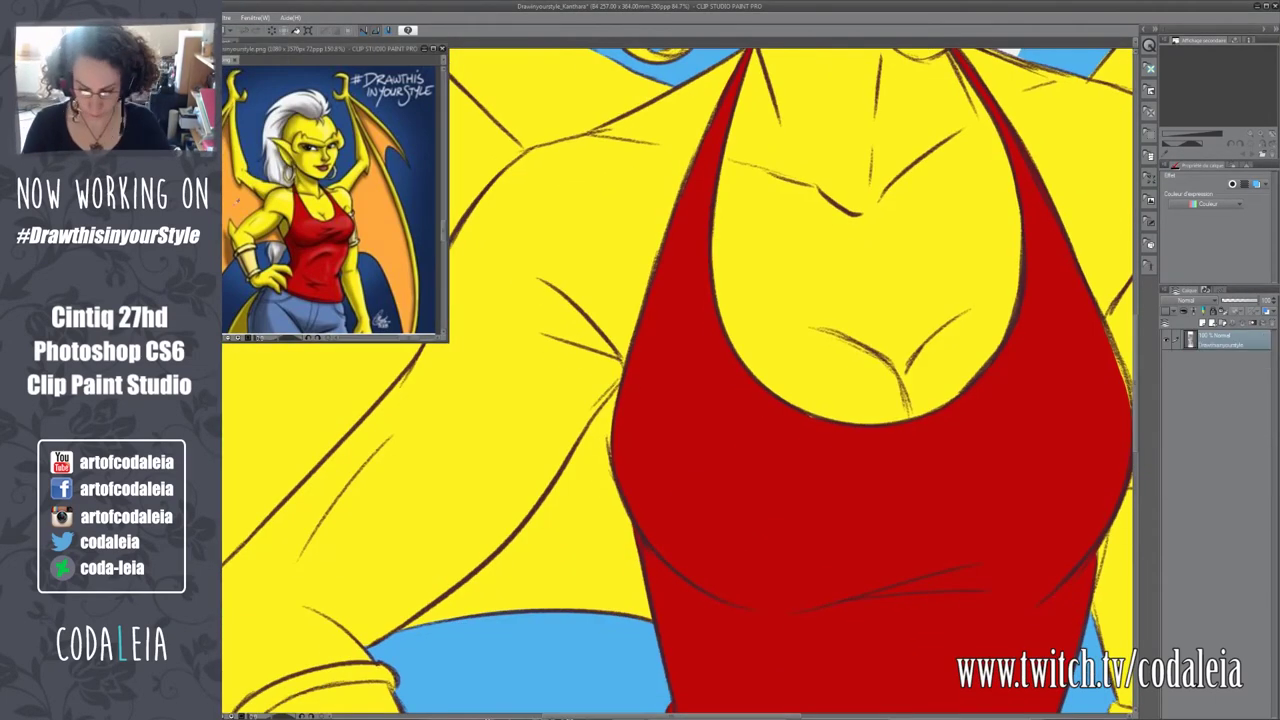
scroll(697, 303, up, 5)
scroll(697, 303, up, 2)
Name the layer peau and paint orange wing membrane behind the raised arm.
text(peau)
key(Return)
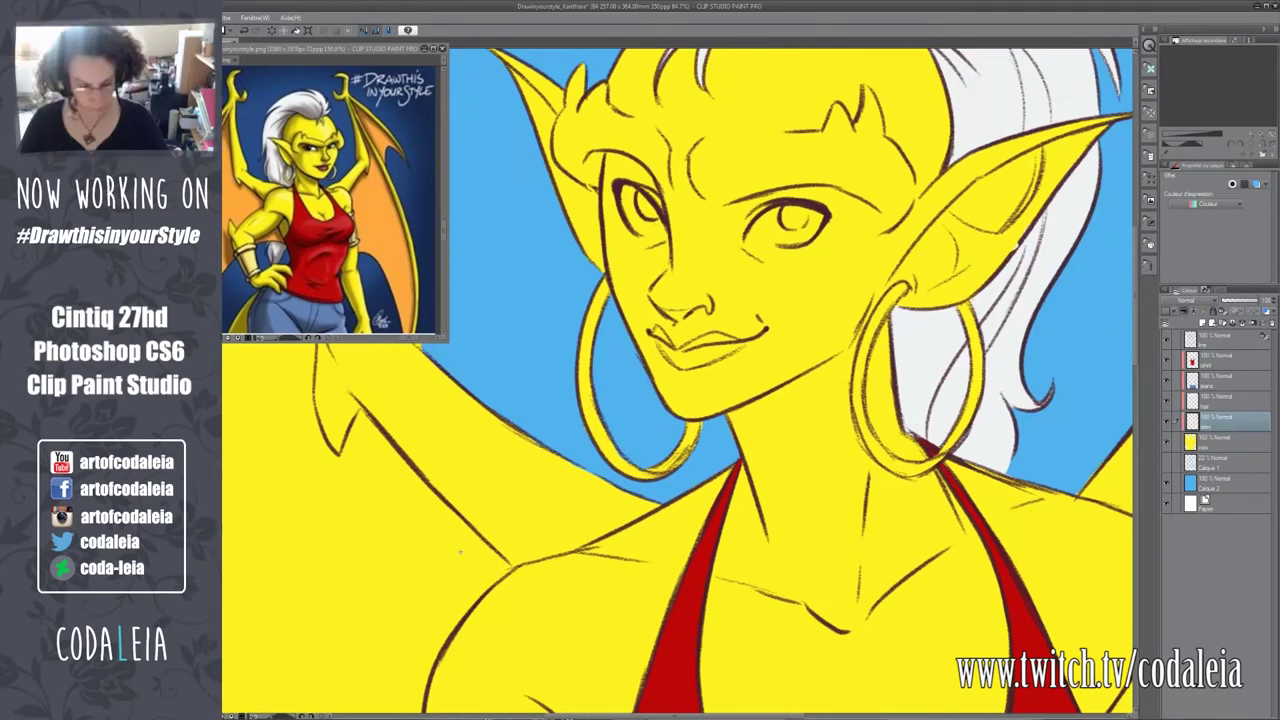
drag(420, 420, 480, 600)
drag(480, 478, 330, 453)
scroll(330, 453, up, 2)
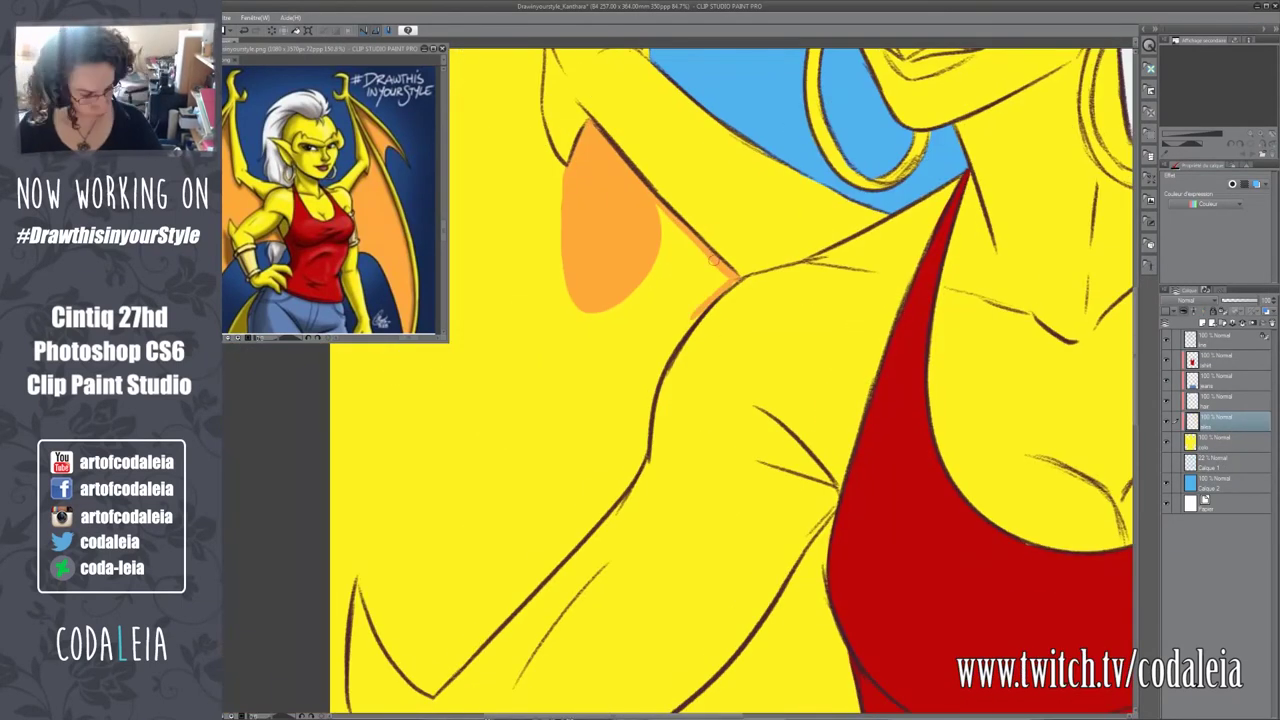
Extend orange strokes along the raised arm's edge.
drag(725, 265, 645, 405)
mouse_move(715, 210)
mouse_down()
mouse_move(595, 505)
mouse_move(637, 440)
mouse_up()
drag(725, 235, 480, 625)
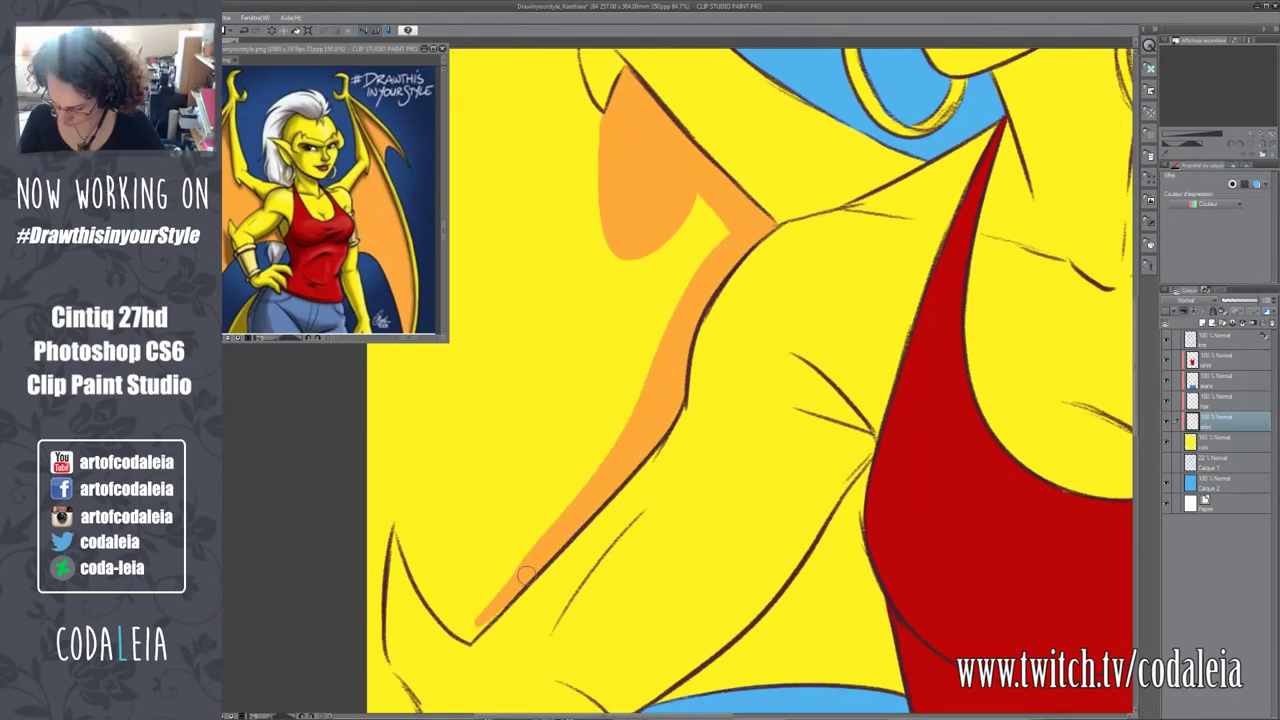
scroll(527, 619, down, 3)
scroll(527, 619, down, 3)
scroll(527, 619, down, 2)
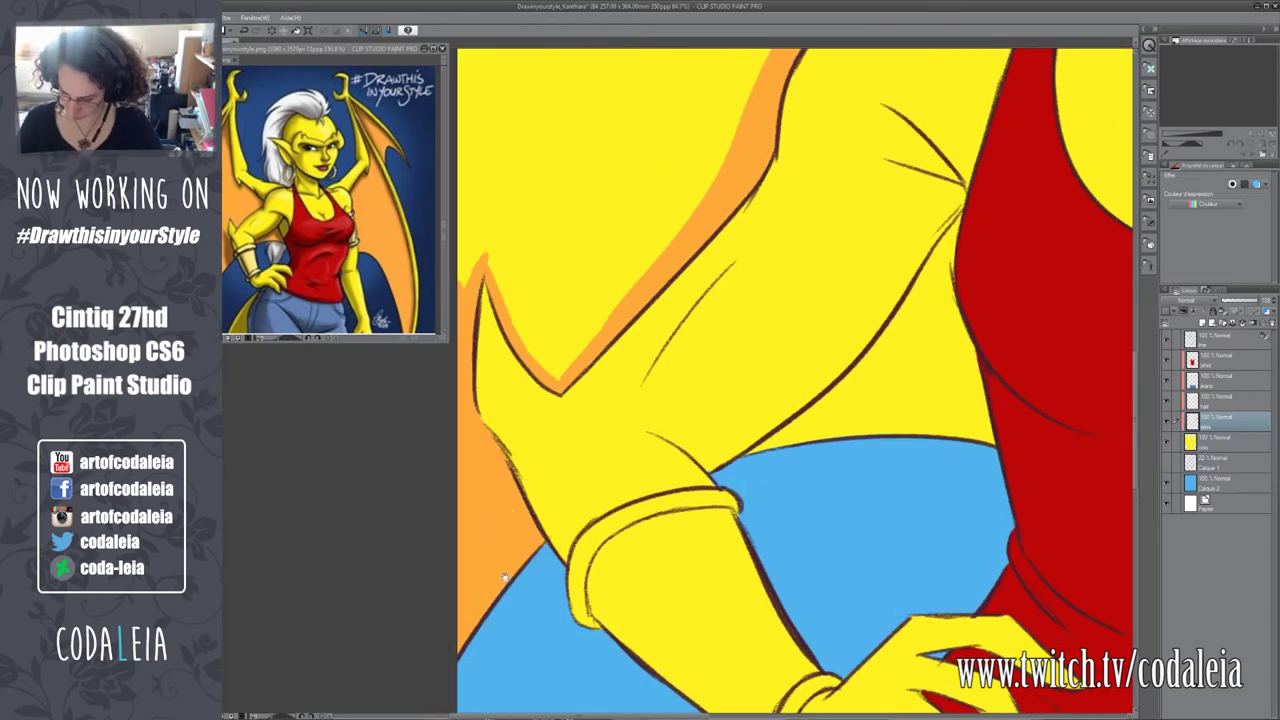
scroll(527, 619, up, 3)
scroll(527, 619, up, 3)
scroll(690, 380, up, 1)
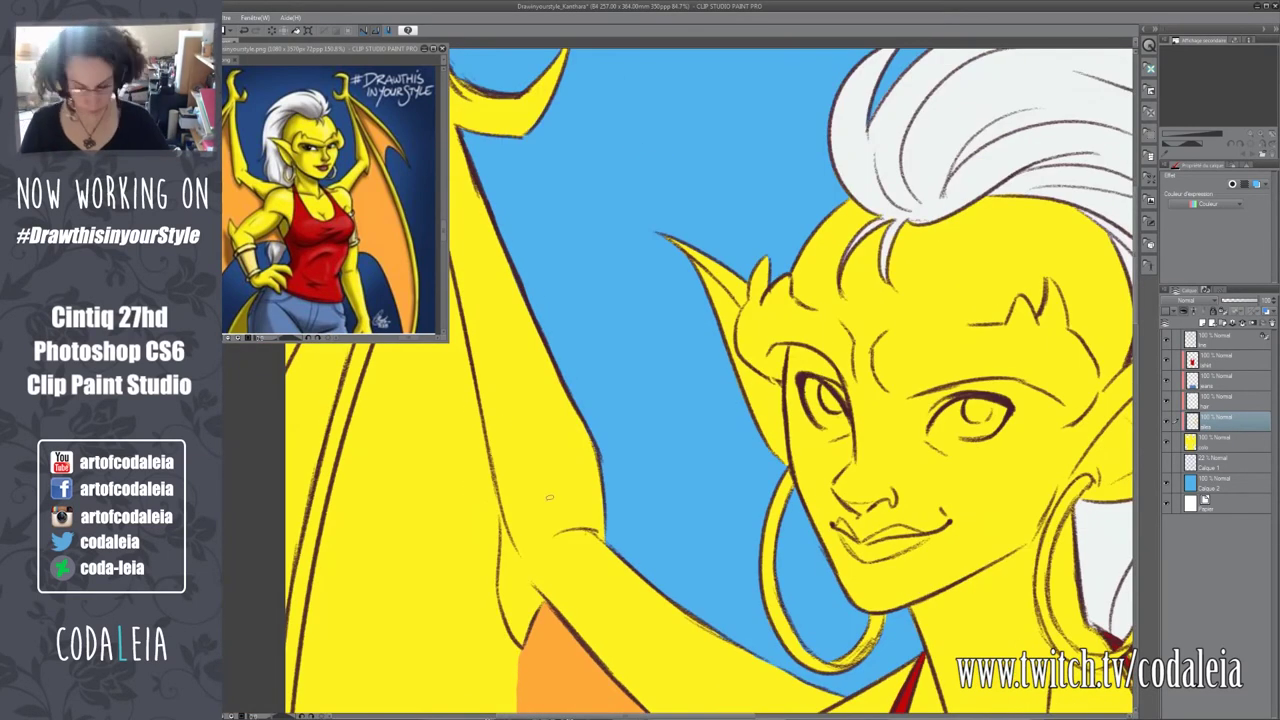
scroll(690, 380, up, 1)
On the yellow fill layer, fill the right wing membrane with orange.
click(1225, 440)
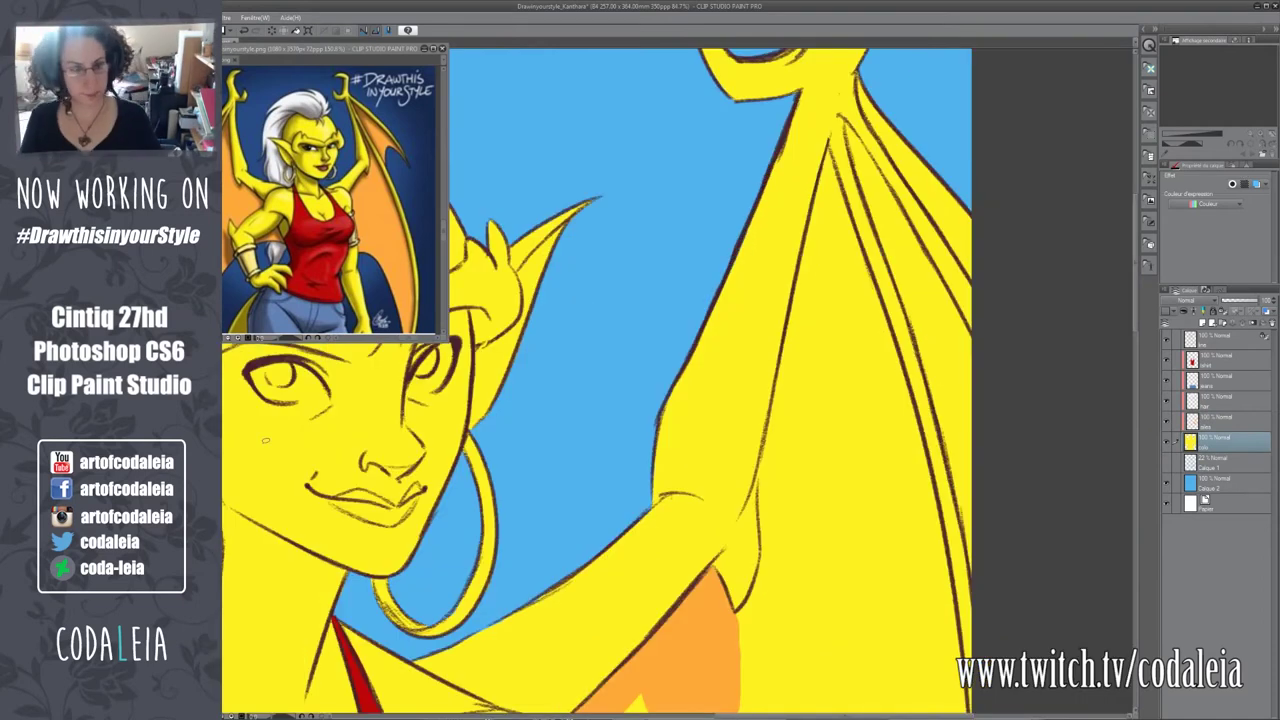
mouse_move(645, 190)
mouse_down()
mouse_move(493, 186)
mouse_move(591, 272)
mouse_up()
key(ctrl+d)
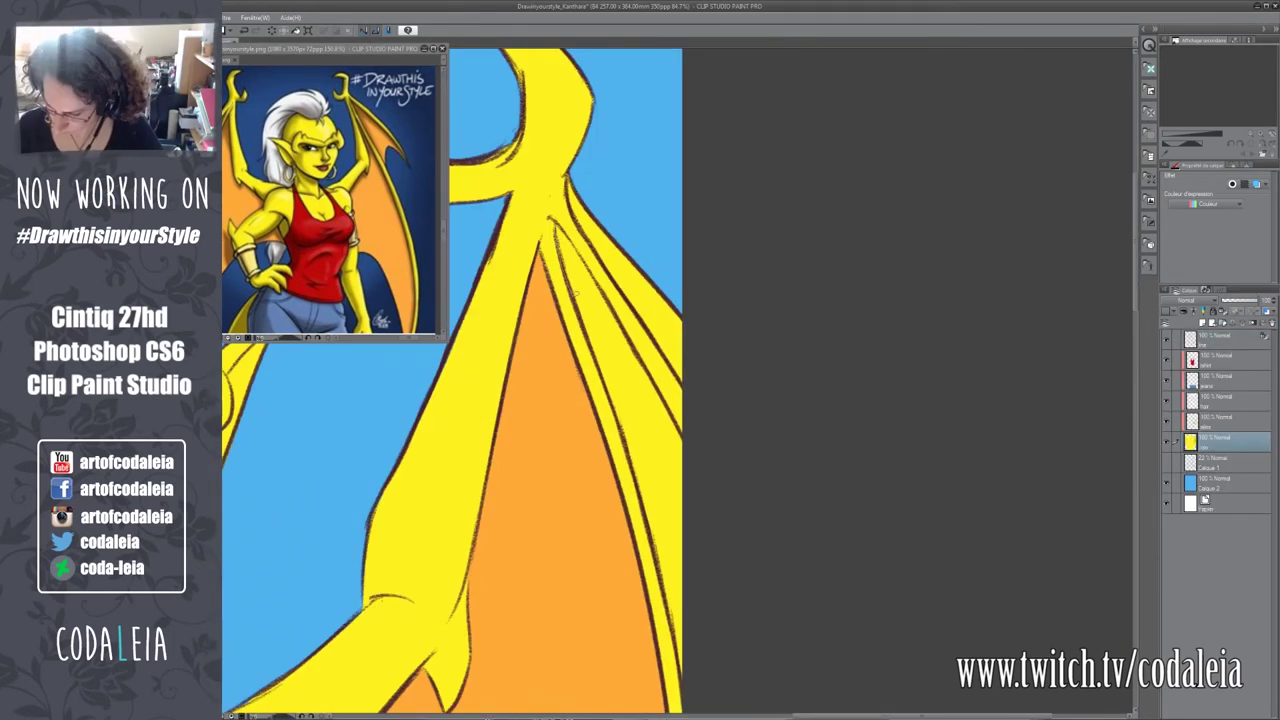
drag(560, 232, 640, 392)
scroll(450, 380, down, 3)
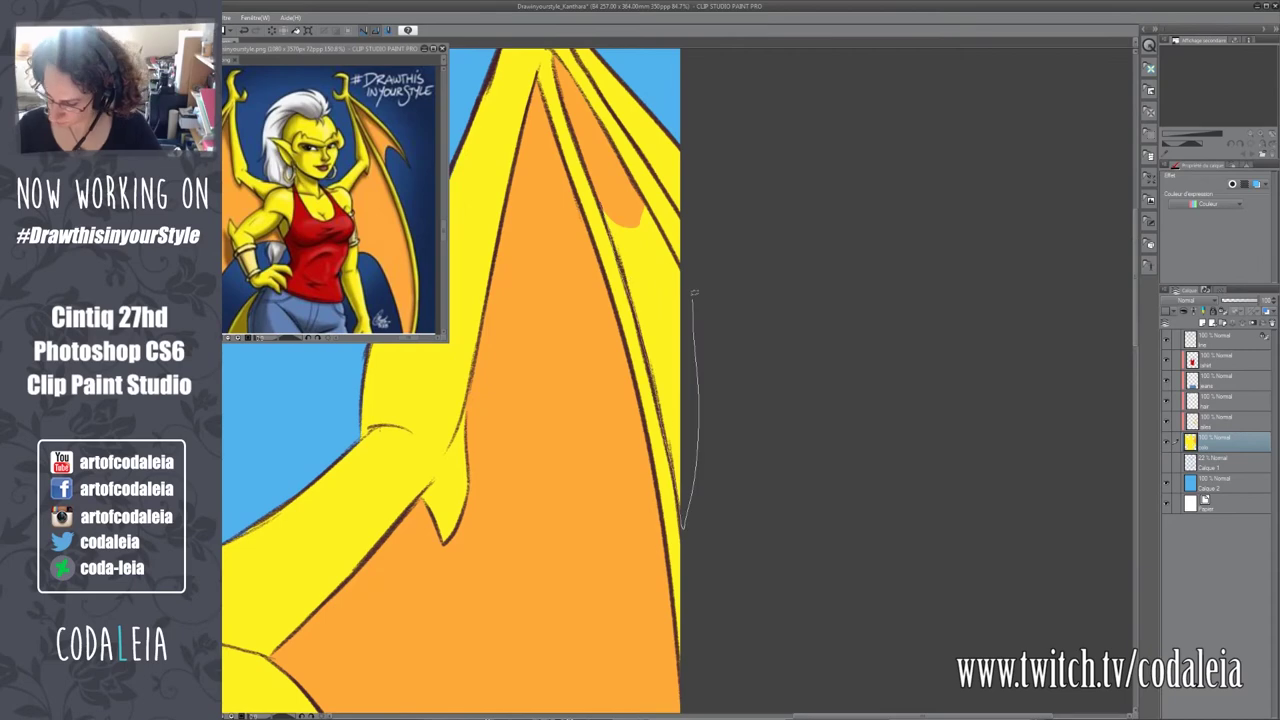
mouse_move(693, 293)
mouse_down()
mouse_move(658, 563)
mouse_move(548, 143)
mouse_move(538, 262)
mouse_move(566, 218)
mouse_up()
Paint orange into the left wing membrane and save the illustration.
key(alt+bracketright)
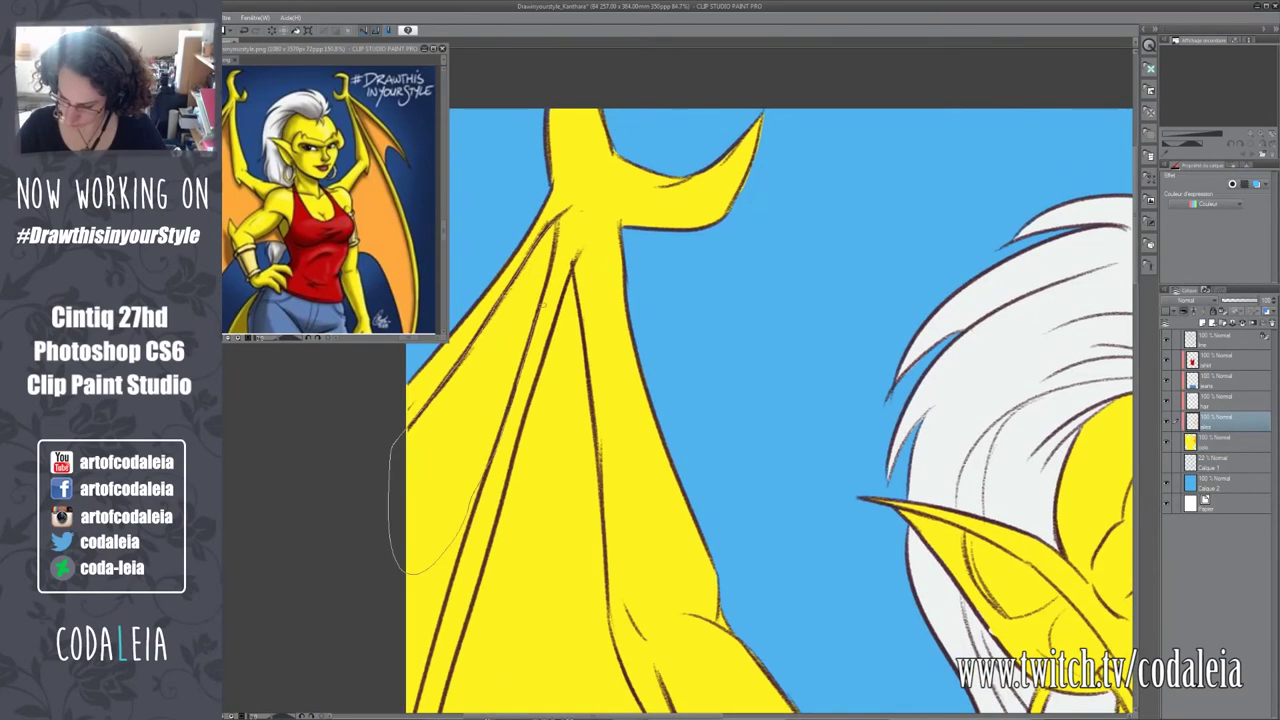
drag(600, 500, 600, 440)
drag(578, 150, 510, 395)
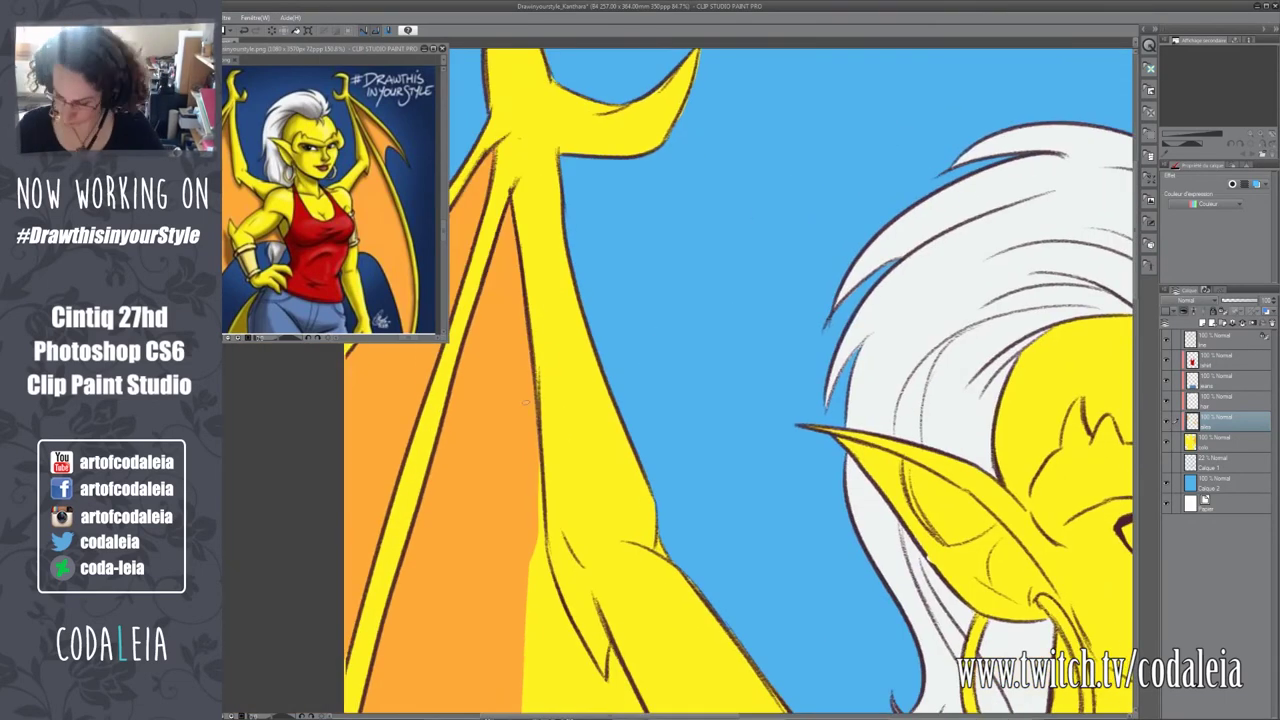
mouse_move(494, 441)
mouse_down()
mouse_move(587, 355)
mouse_move(551, 358)
mouse_up()
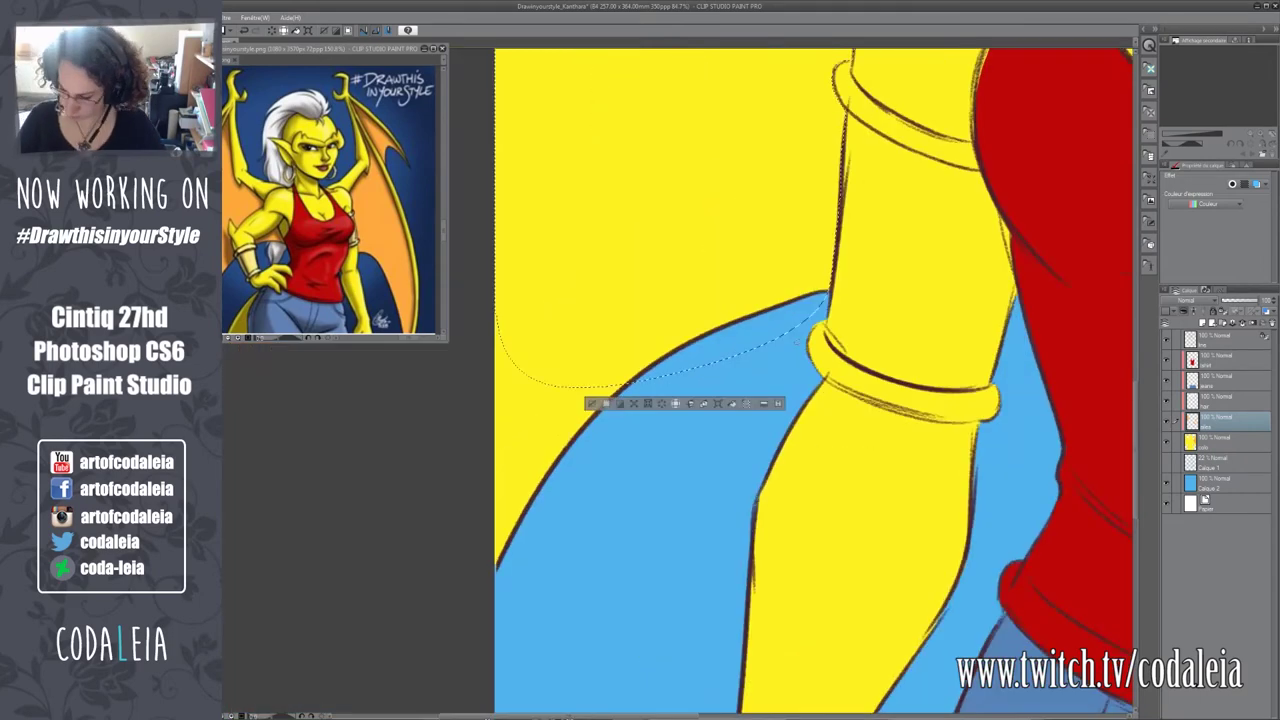
key(ctrl+shift+s)
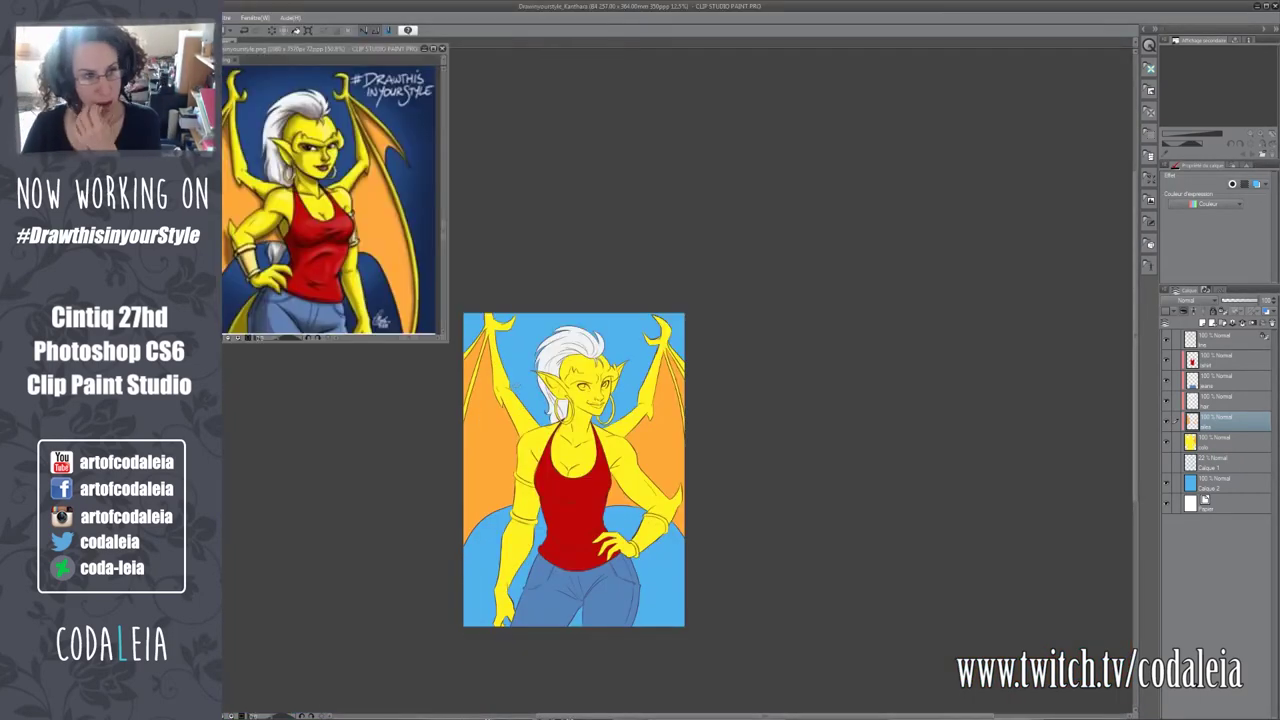
Select the yellow fill layer and look over the wing, face and chest.
scroll(580, 380, up, 5)
scroll(580, 380, up, 3)
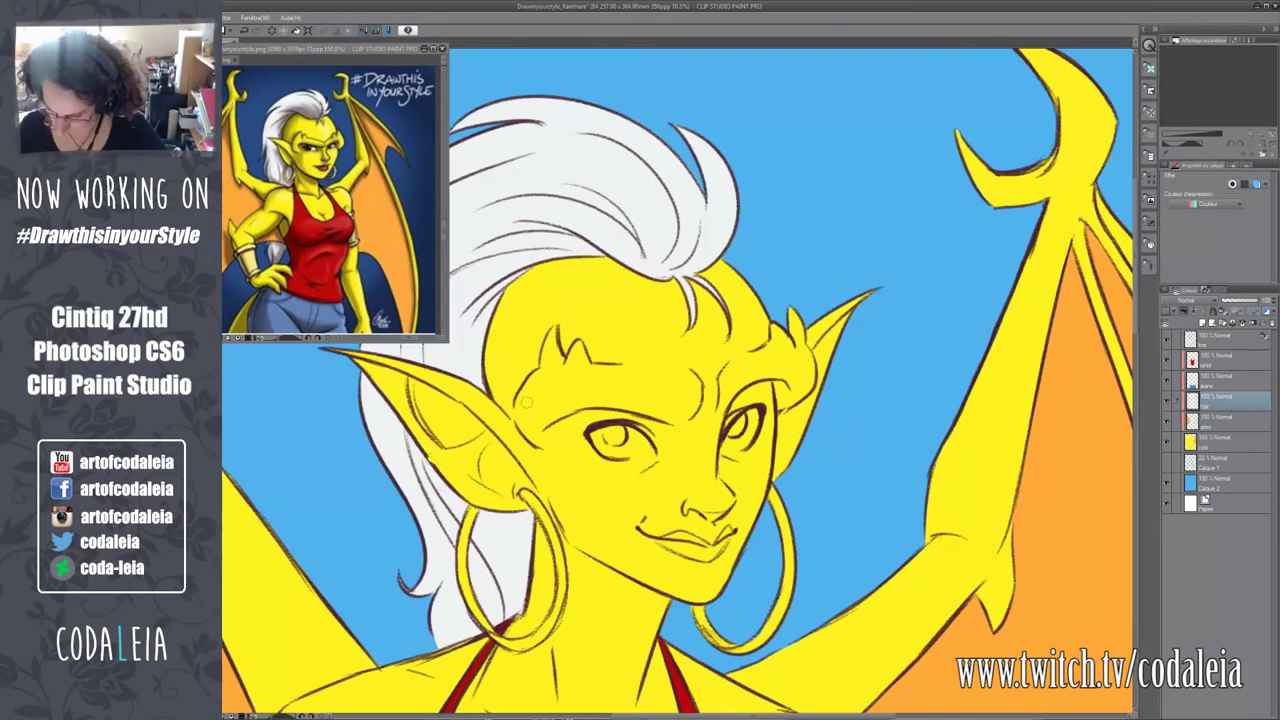
click(1214, 441)
drag(1040, 425, 580, 386)
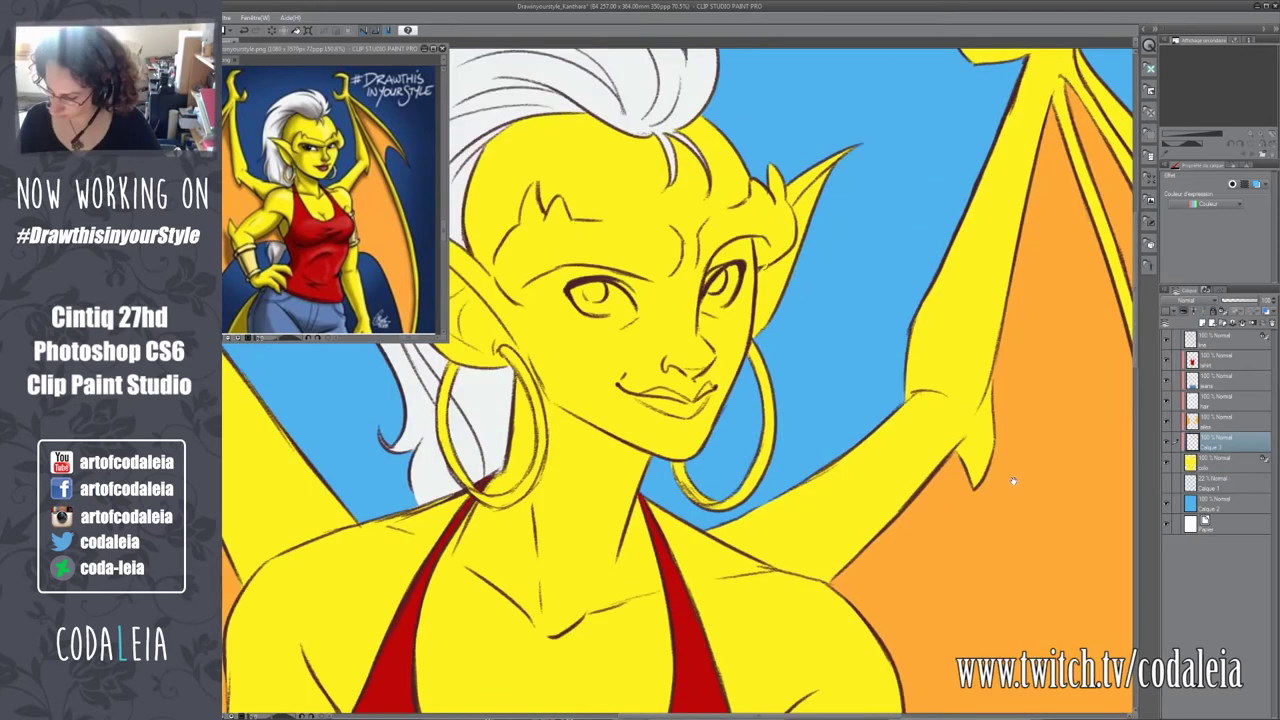
drag(545, 478, 805, 478)
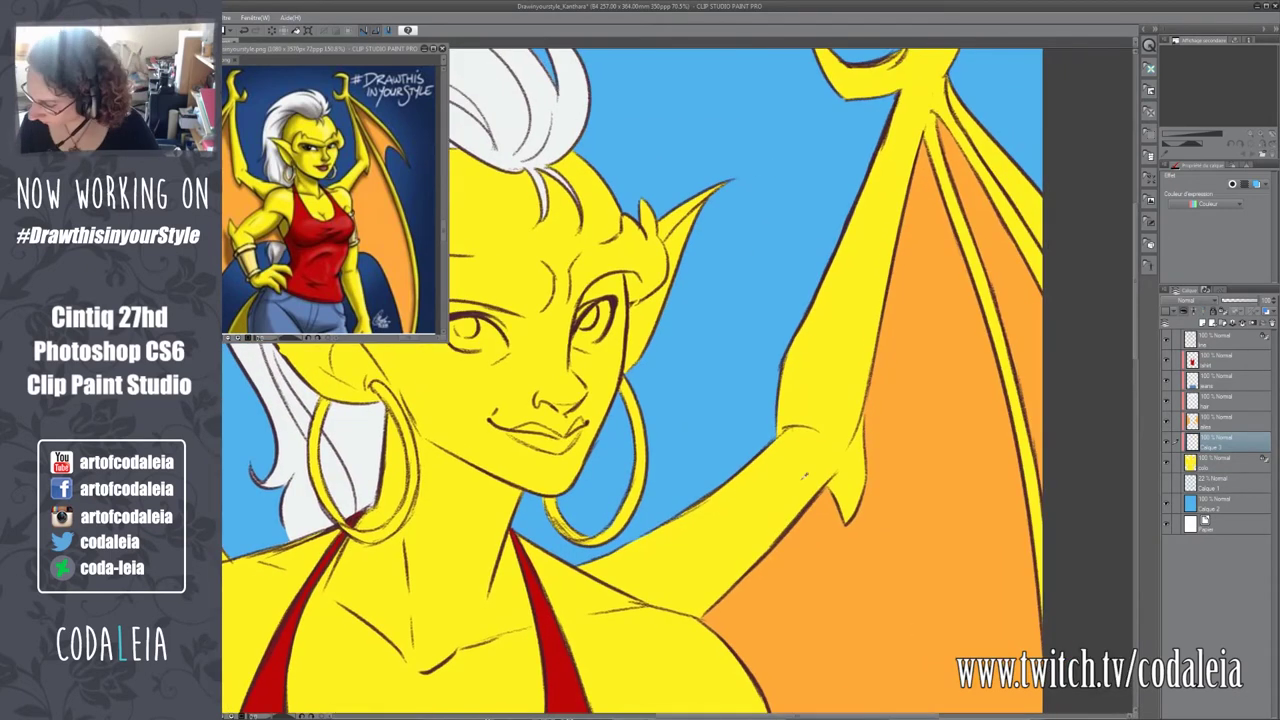
drag(313, 465, 378, 515)
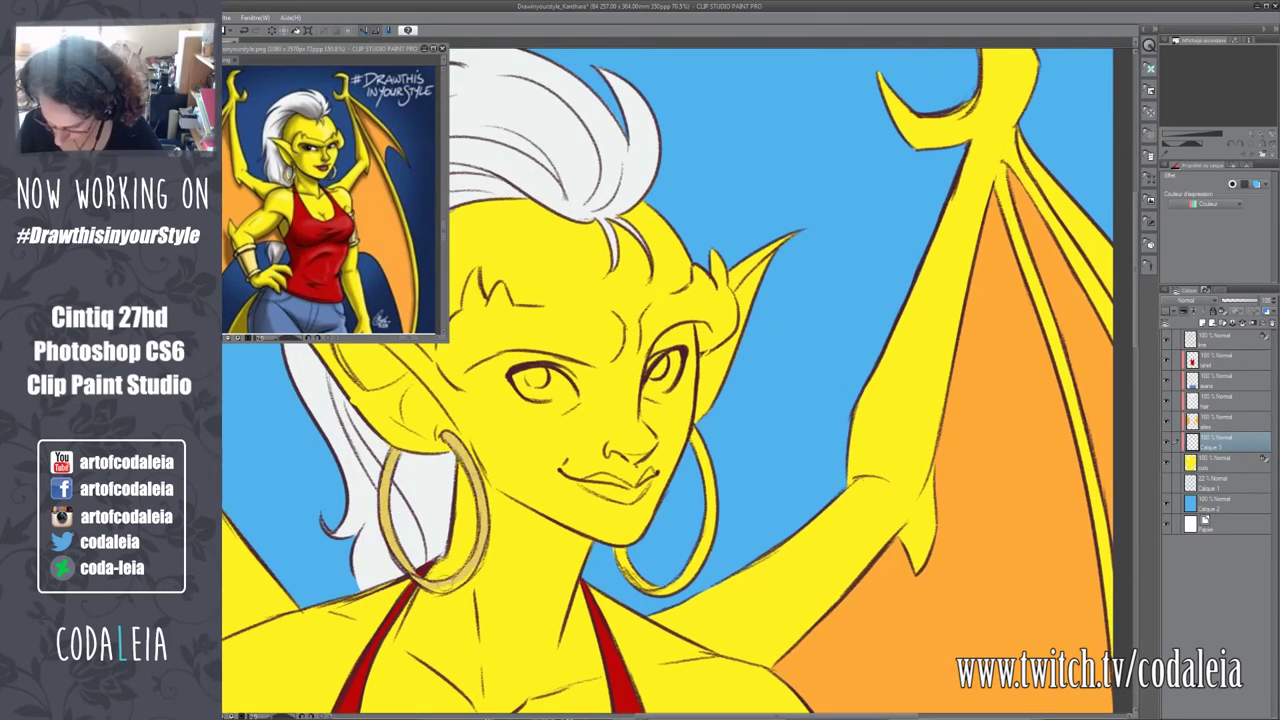
drag(448, 587, 313, 572)
drag(600, 500, 770, 30)
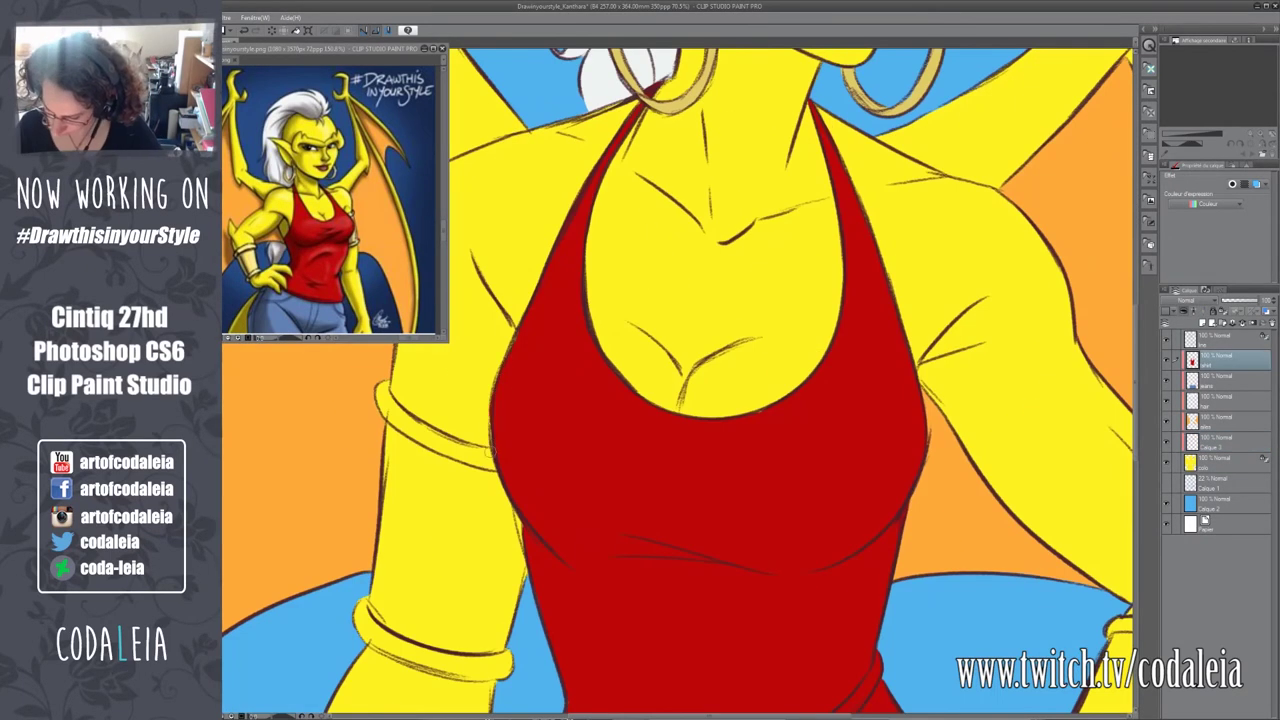
drag(700, 300, 643, 622)
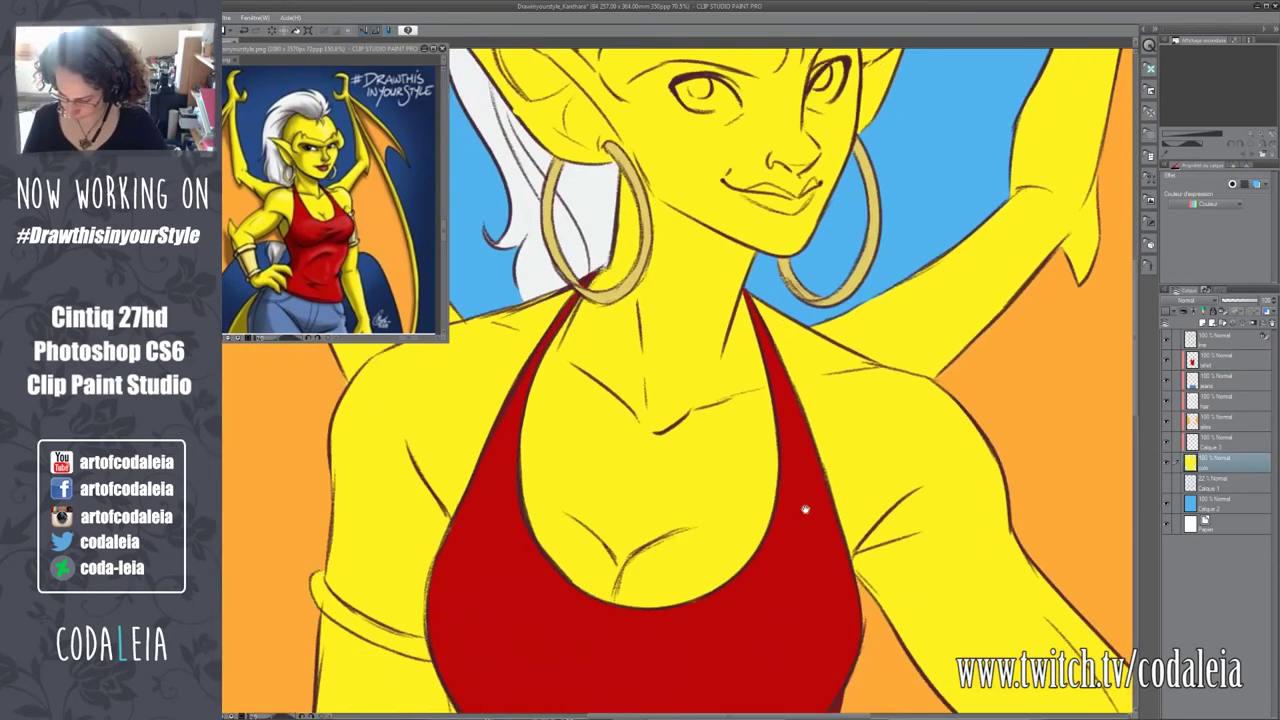
drag(714, 700, 809, 480)
Loop a selection around the cleavage, drop it, and zoom to the chest.
drag(635, 445, 520, 372)
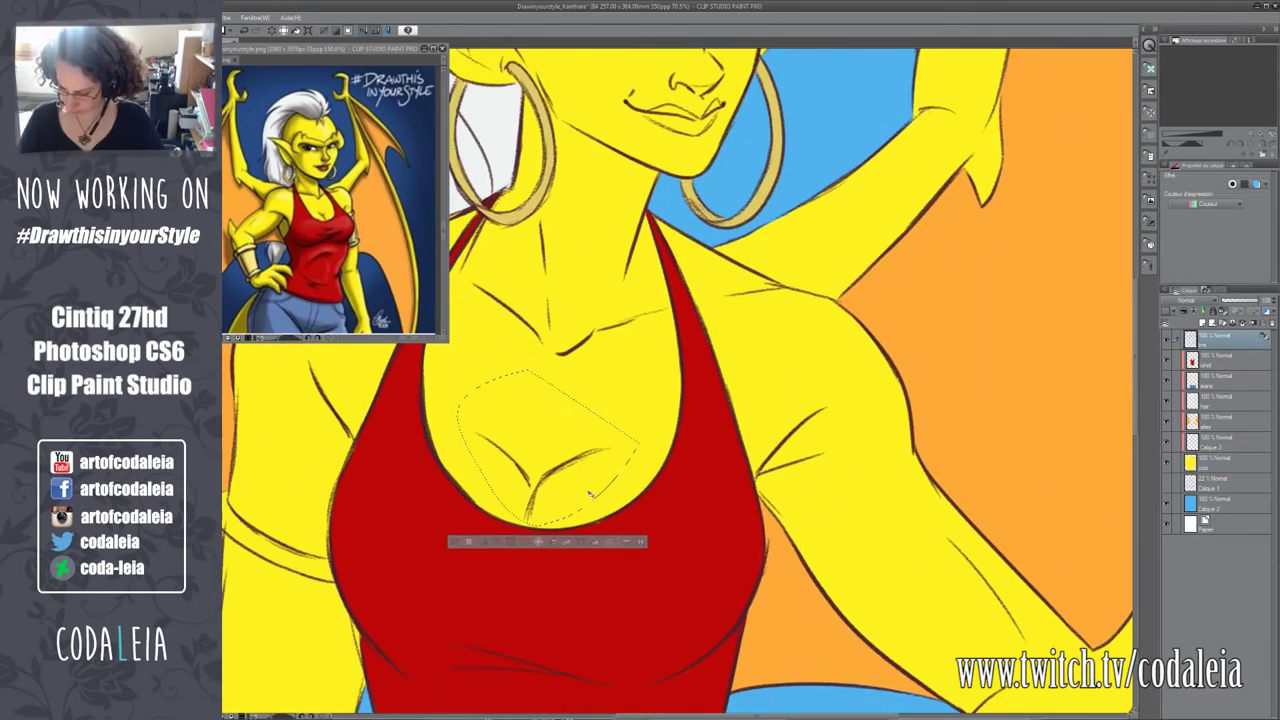
key(ctrl+d)
key(ctrl+0)
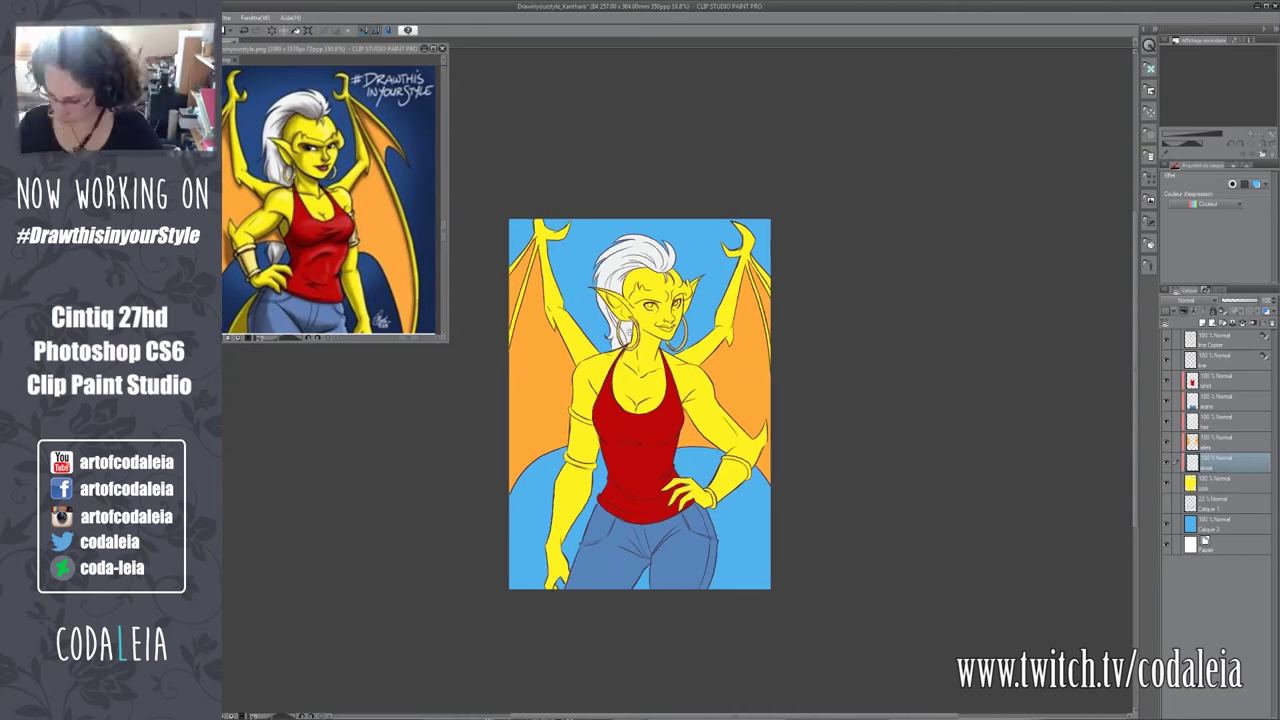
scroll(640, 400, up, 3)
mouse_move(700, 250)
mouse_down()
mouse_move(700, 410)
mouse_move(700, 300)
mouse_up()
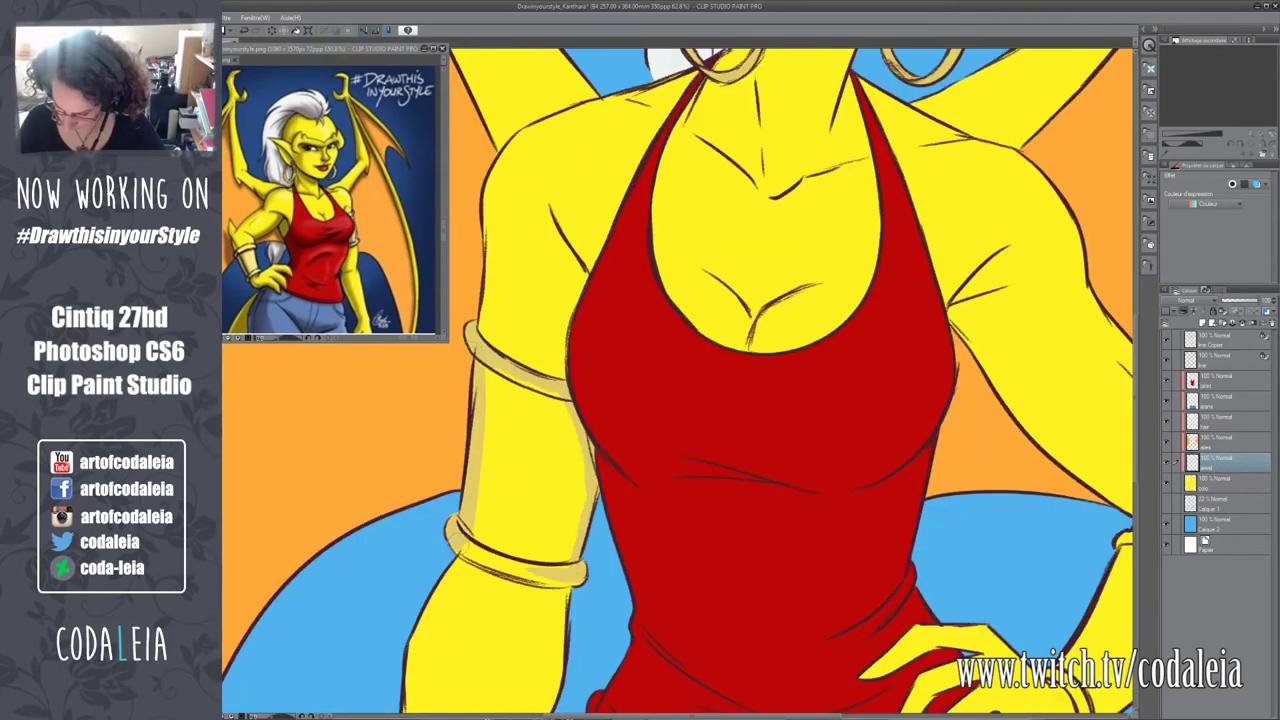
Shade both arms and the bracers with darker tan.
drag(455, 540, 575, 578)
drag(470, 370, 580, 560)
drag(495, 395, 560, 535)
drag(900, 550, 350, 450)
drag(530, 590, 665, 445)
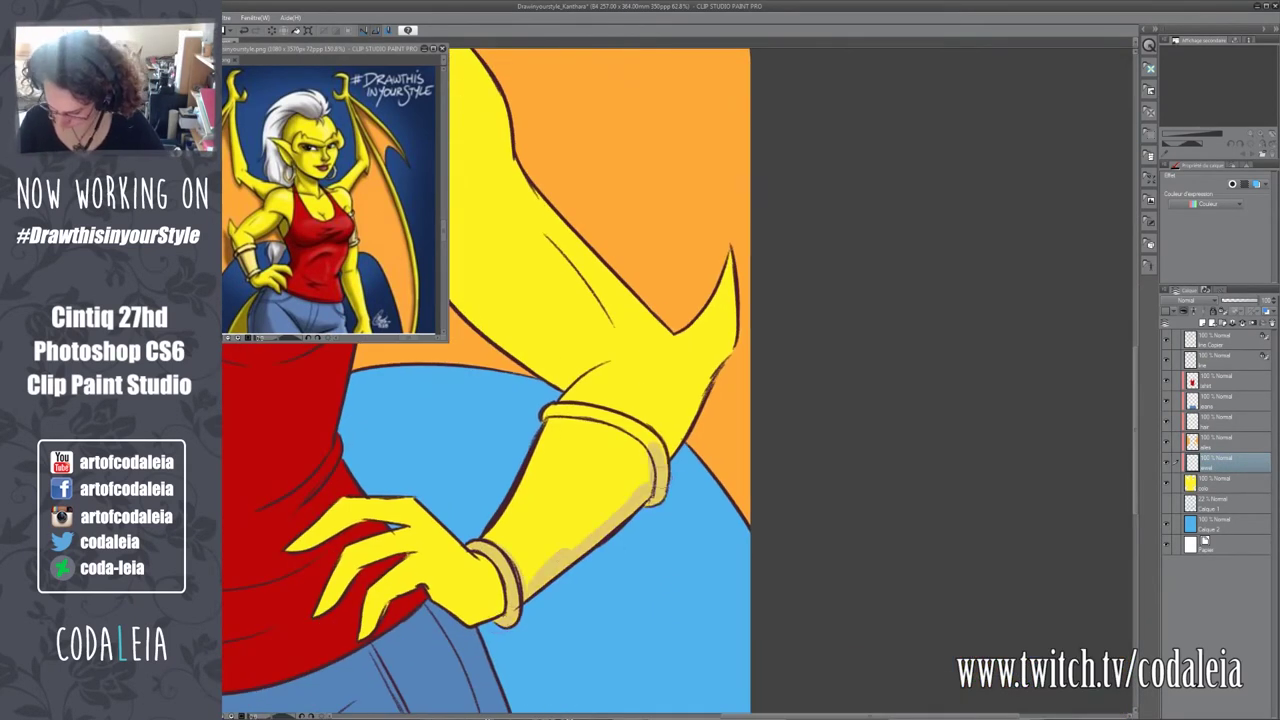
drag(540, 440, 620, 560)
Add an empty layer above the yellow layer.
click(1215, 482)
drag(400, 560, 814, 565)
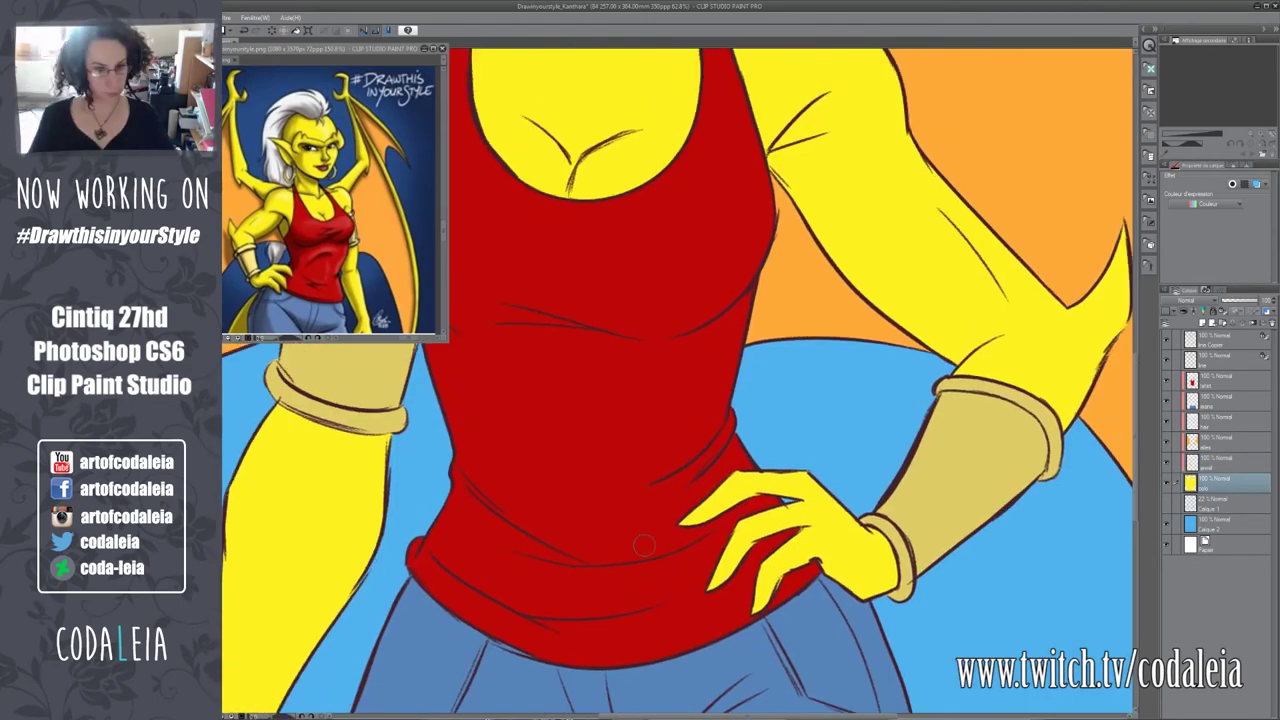
key(ctrl+0)
key(ctrl+shift+n)
scroll(520, 350, up, 2)
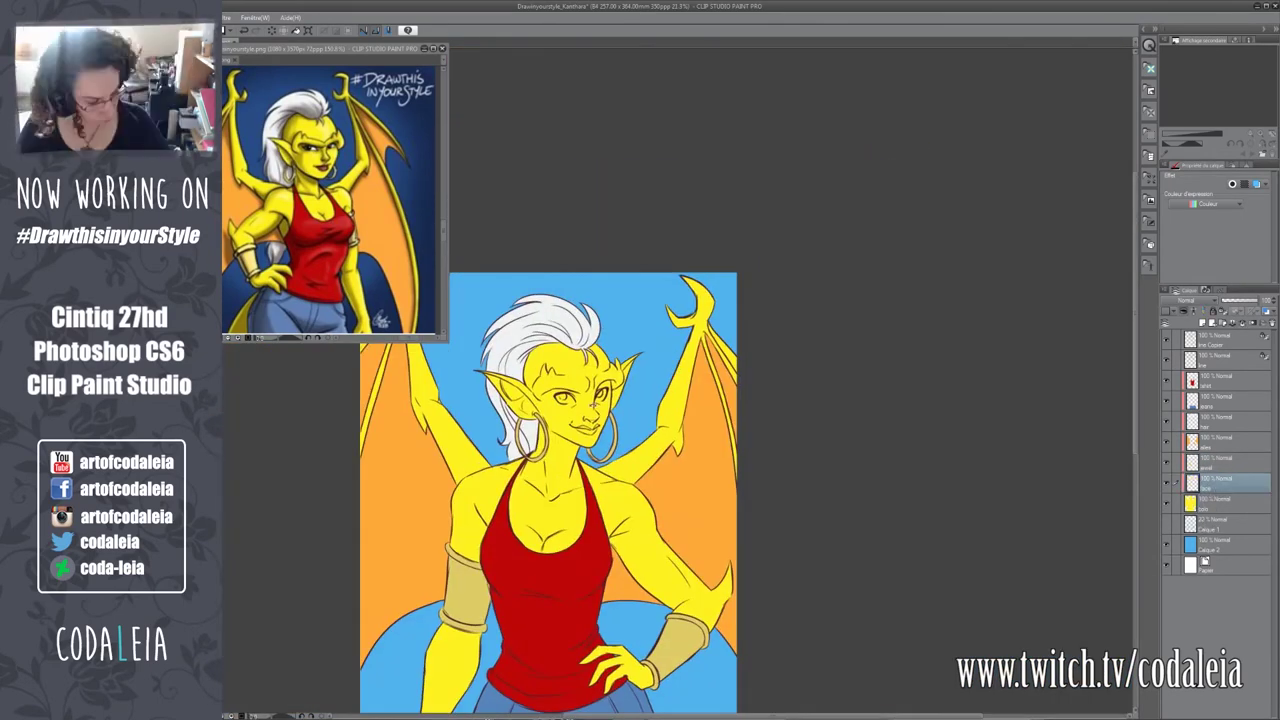
scroll(520, 400, up, 2)
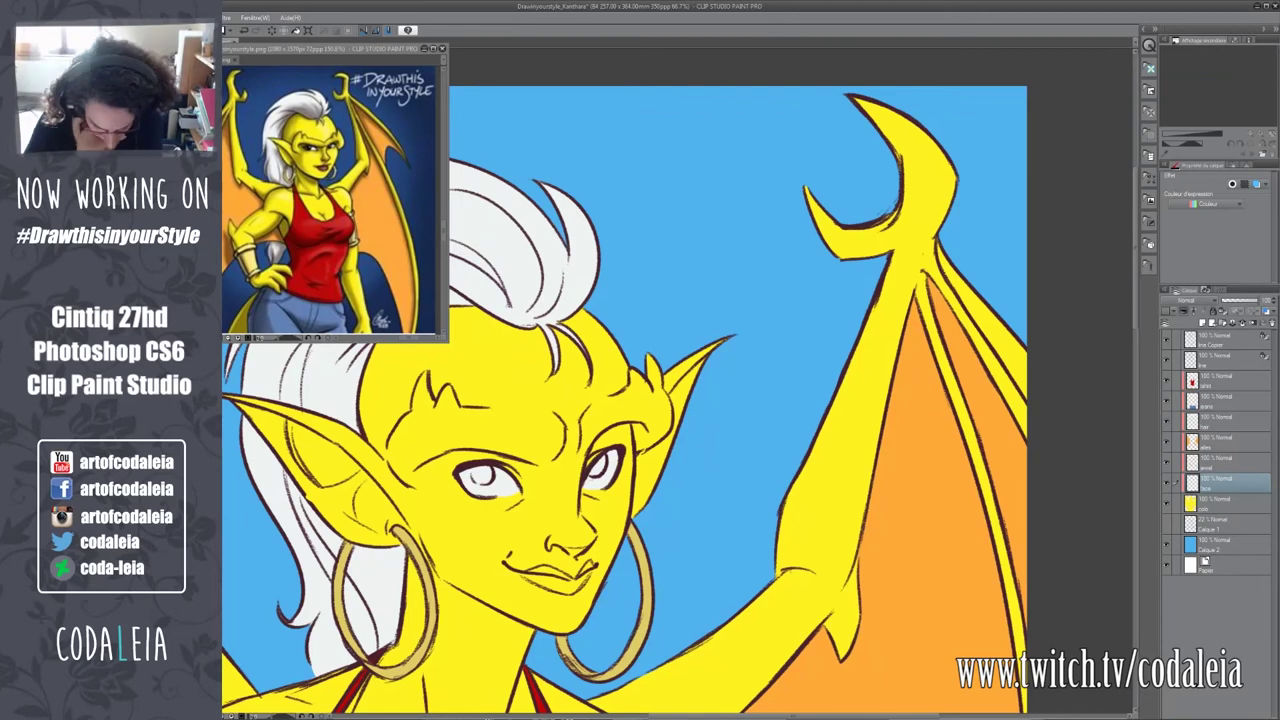
drag(386, 403, 309, 393)
Hide the blue background layer and insert a new Multiply shading layer.
scroll(330, 200, up, 3)
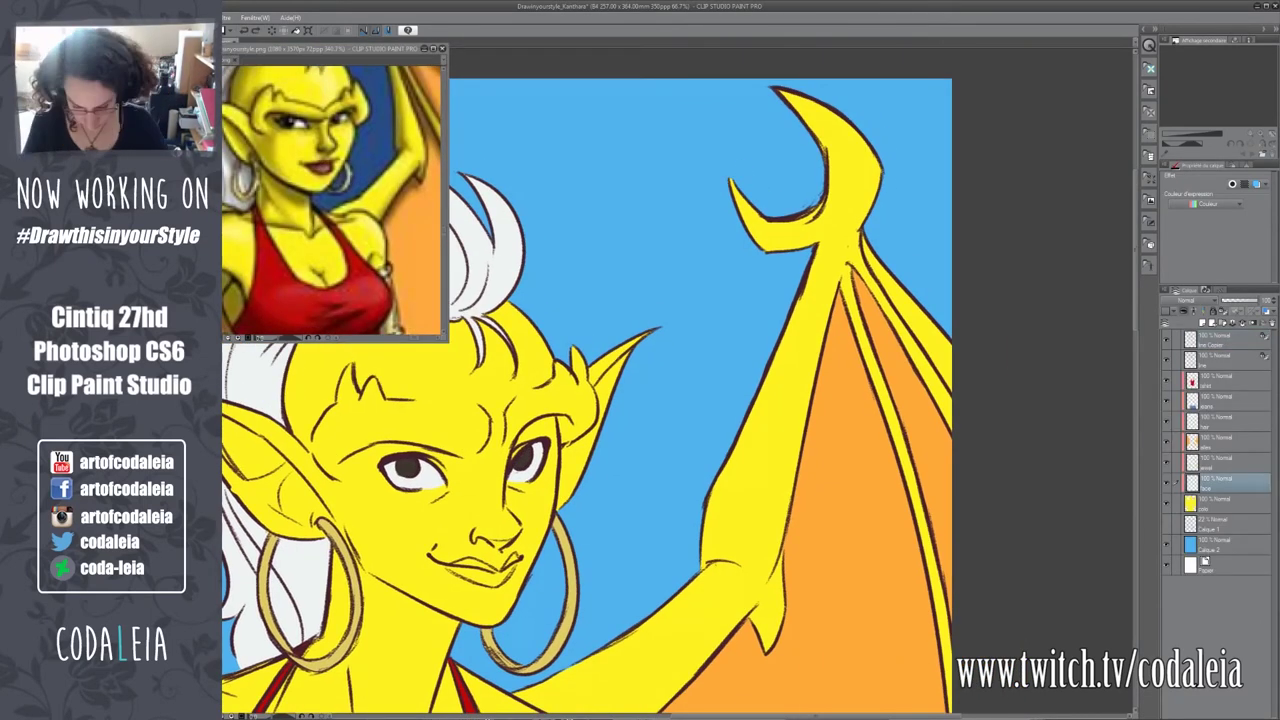
scroll(690, 400, down, 2)
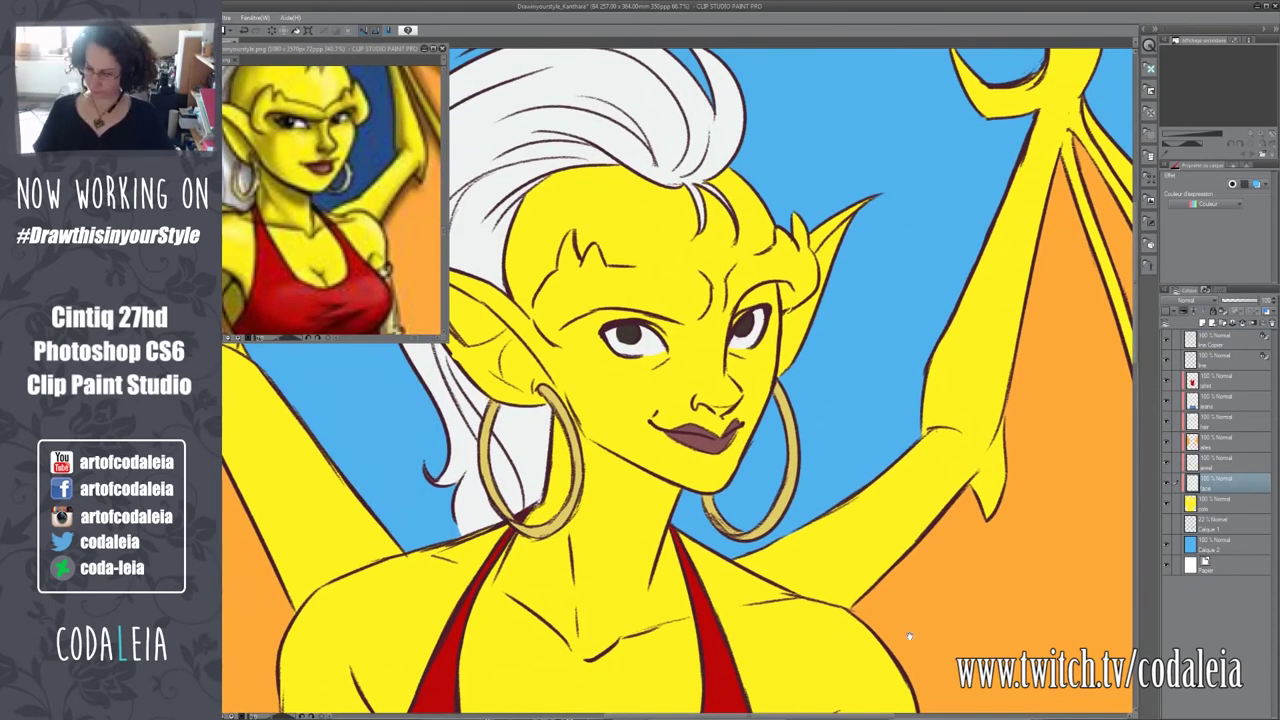
scroll(690, 400, down, 3)
click(1220, 543)
key(Delete)
click(1220, 378)
key(ctrl+shift+n)
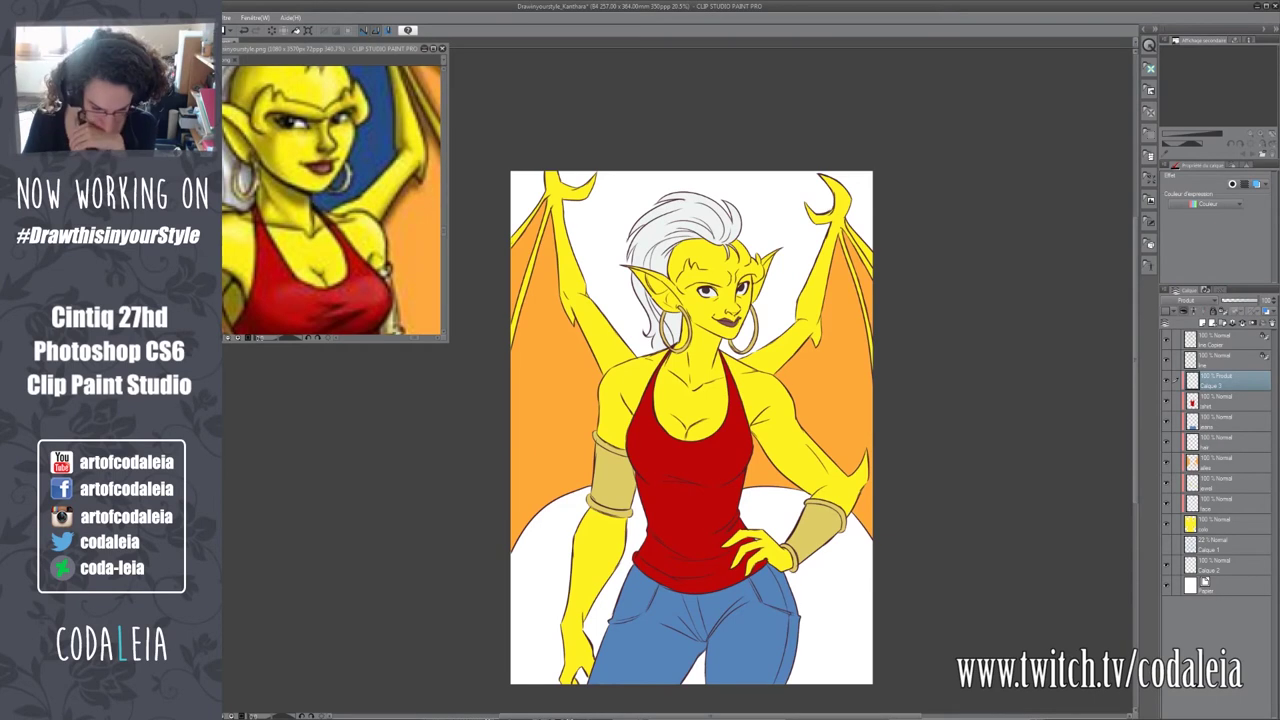
Shade the brow, hairline, cheek and jaw with darker yellow.
drag(690, 400, 591, 413)
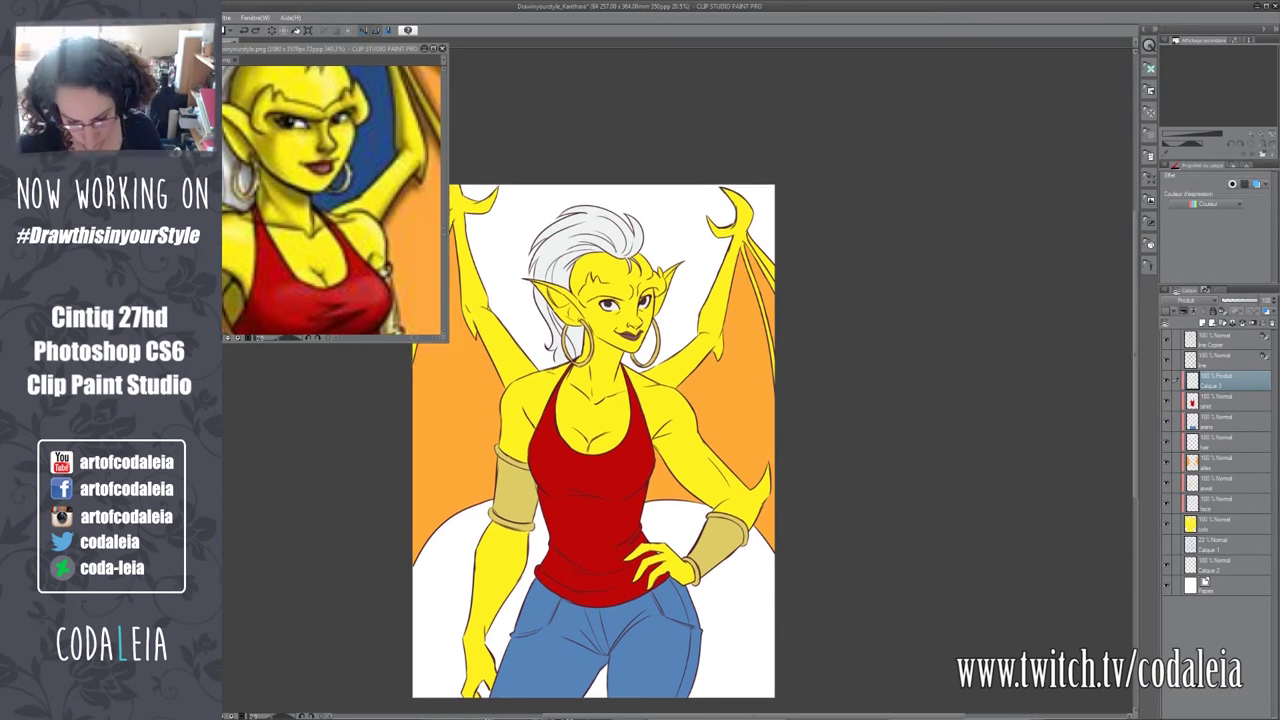
drag(600, 440, 517, 520)
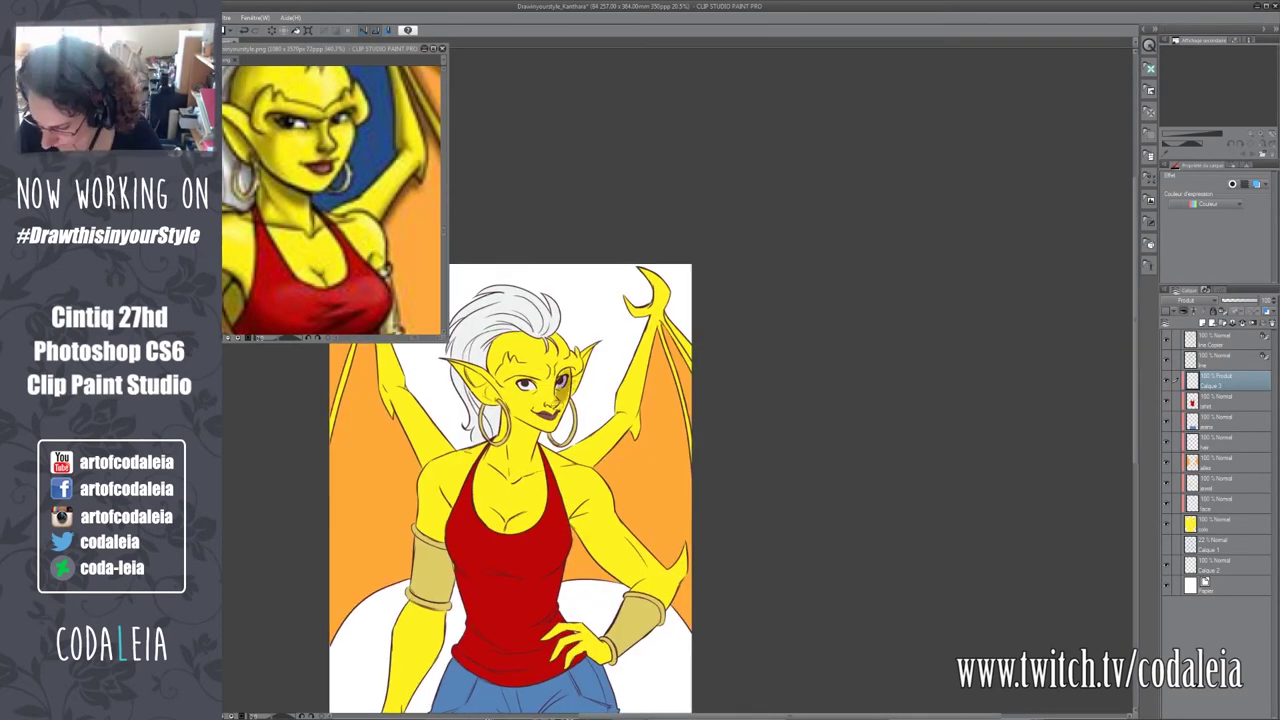
scroll(510, 370, up, 5)
drag(700, 400, 660, 420)
mouse_move(490, 465)
mouse_down()
mouse_move(660, 410)
mouse_move(625, 435)
mouse_up()
drag(590, 280, 700, 440)
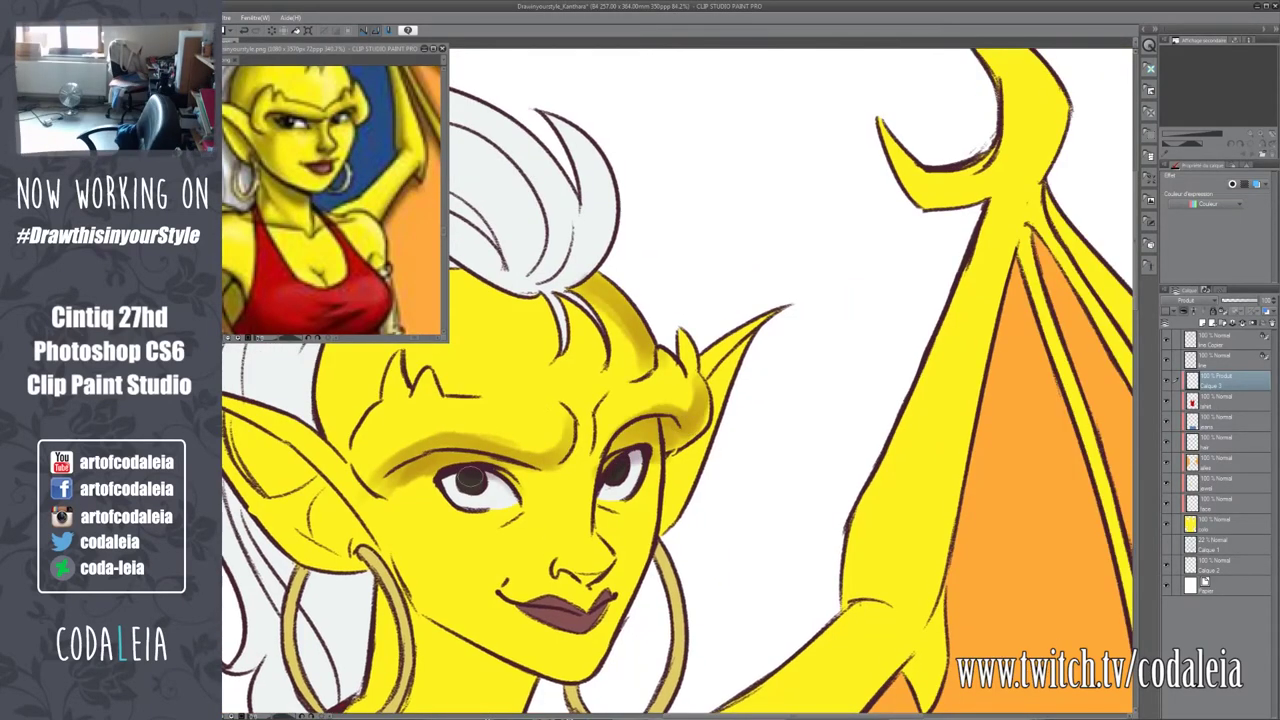
drag(745, 340, 670, 530)
drag(665, 450, 605, 580)
drag(640, 505, 580, 675)
Brush grey shading into the right lock and upper-left hair.
drag(508, 558, 673, 513)
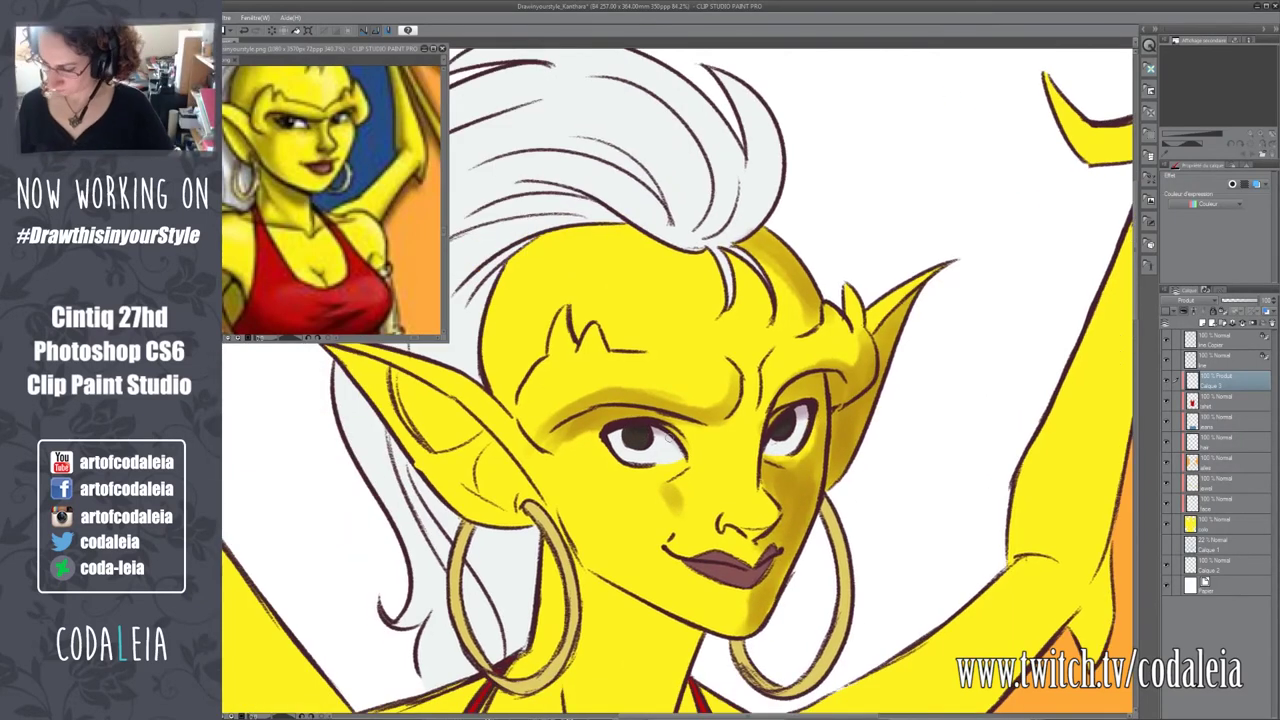
mouse_move(862, 292)
mouse_down()
mouse_move(835, 255)
mouse_move(772, 220)
mouse_up()
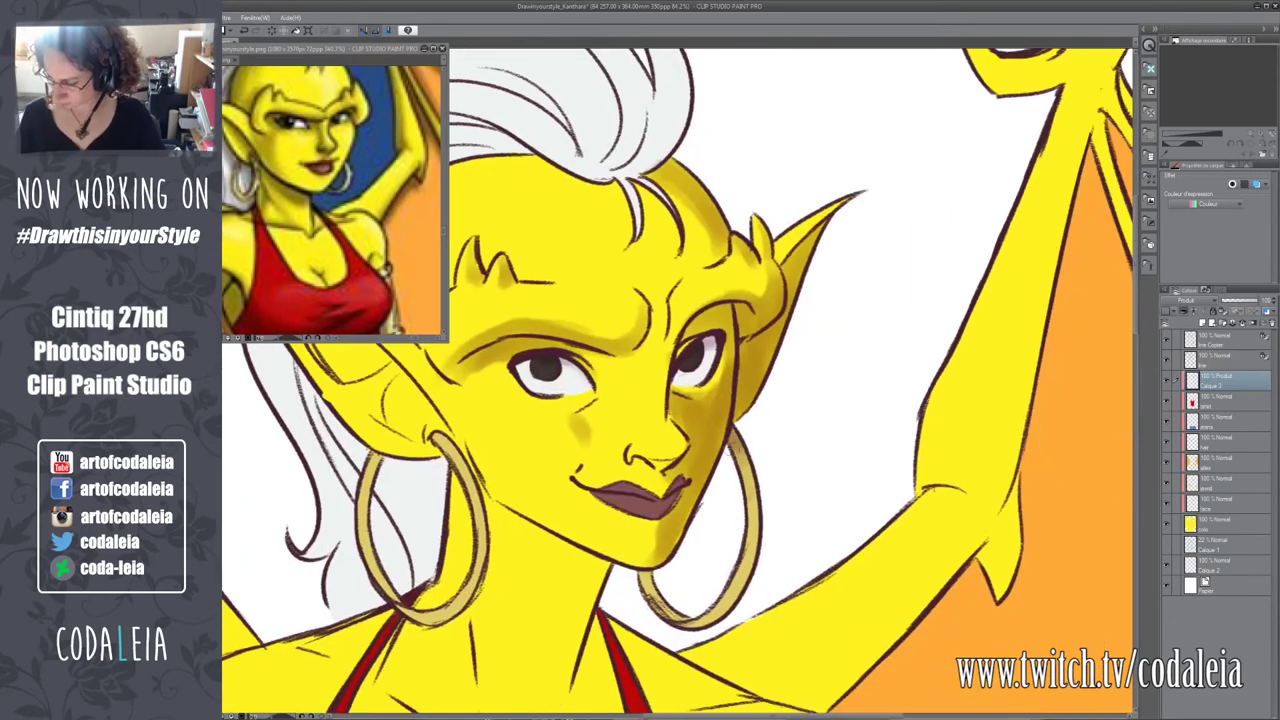
drag(512, 534, 582, 679)
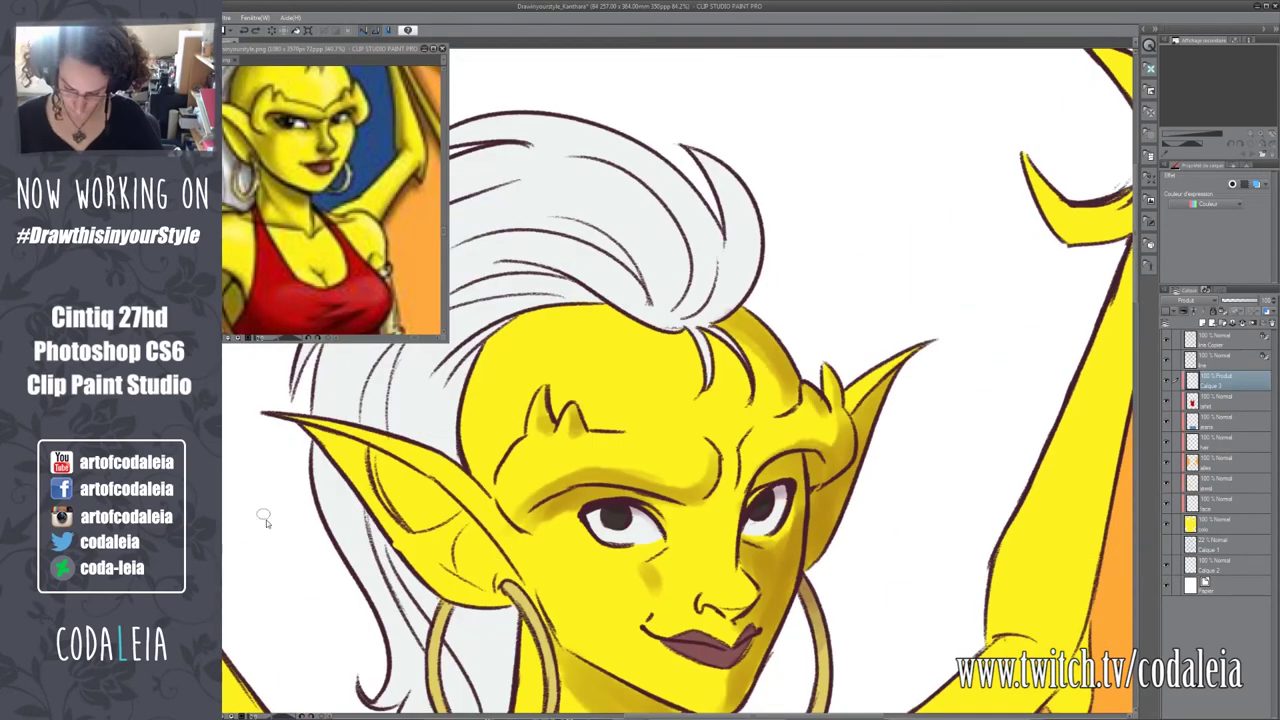
mouse_move(375, 617)
mouse_down()
mouse_move(525, 440)
mouse_move(565, 447)
mouse_move(595, 645)
mouse_up()
drag(575, 297, 585, 367)
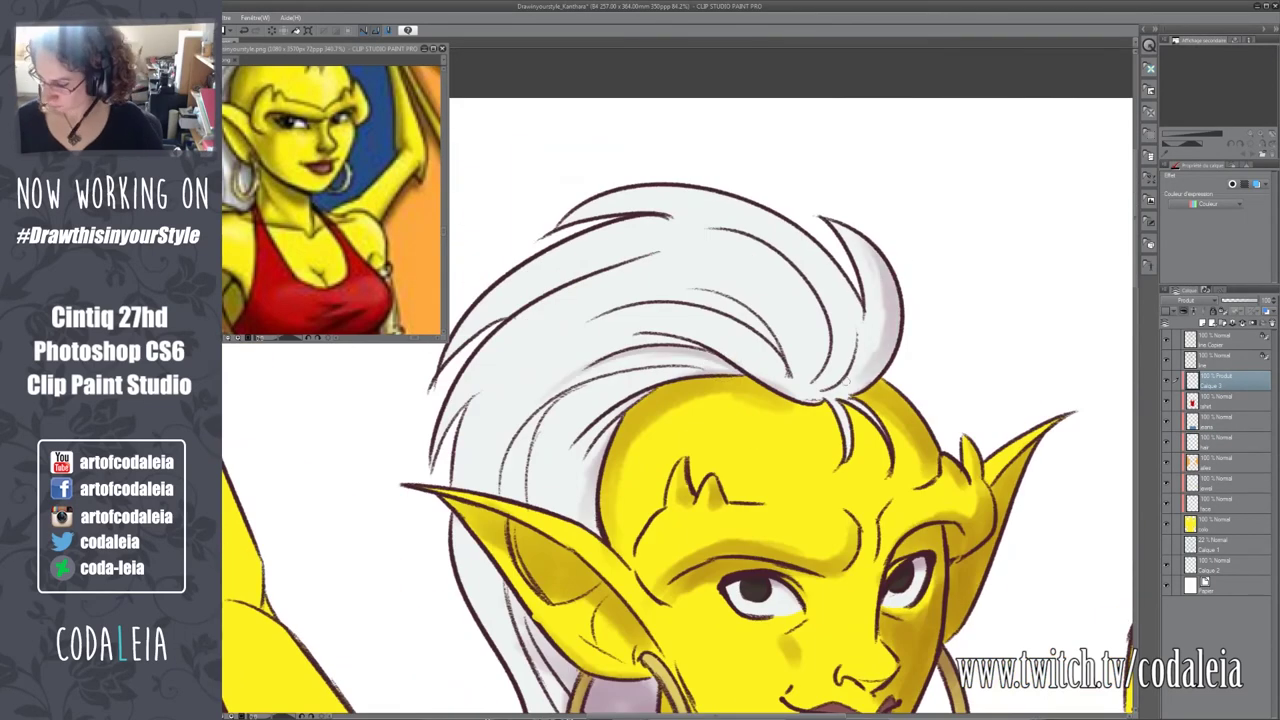
drag(851, 302, 860, 390)
drag(470, 340, 645, 241)
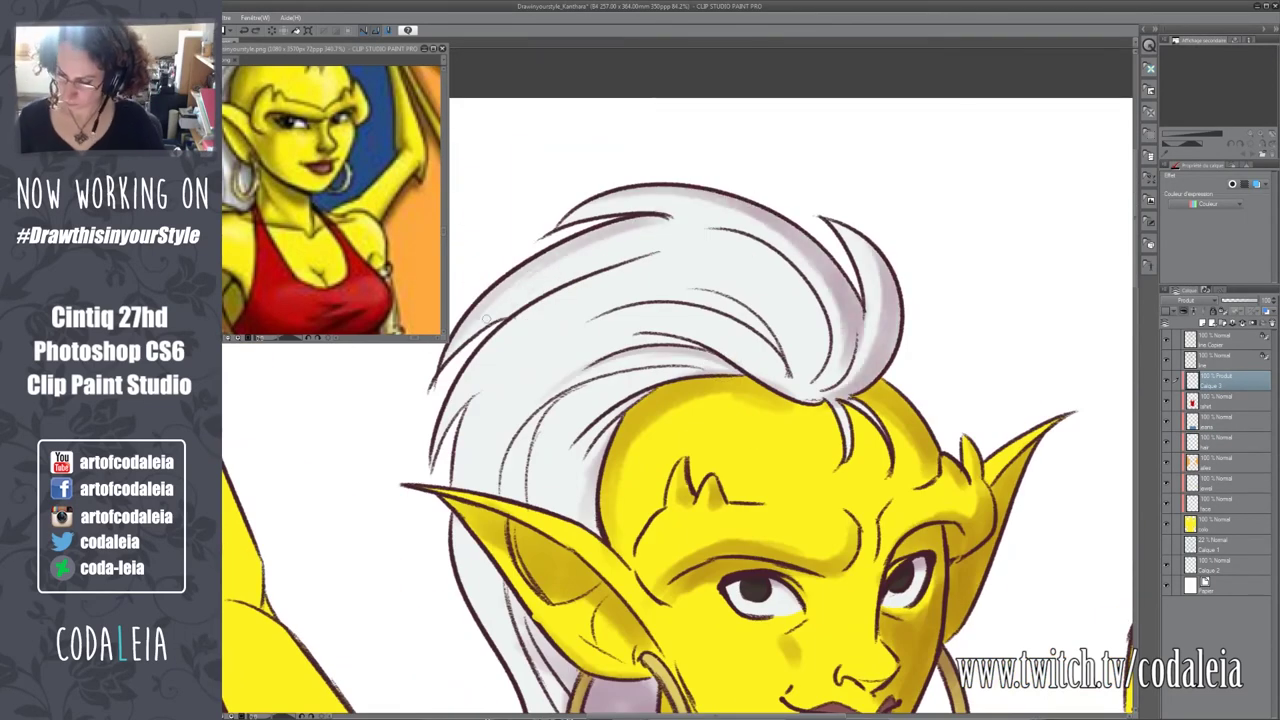
Pan across the figure to review the head, wing and torso.
drag(484, 316, 300, 197)
scroll(555, 418, down, 3)
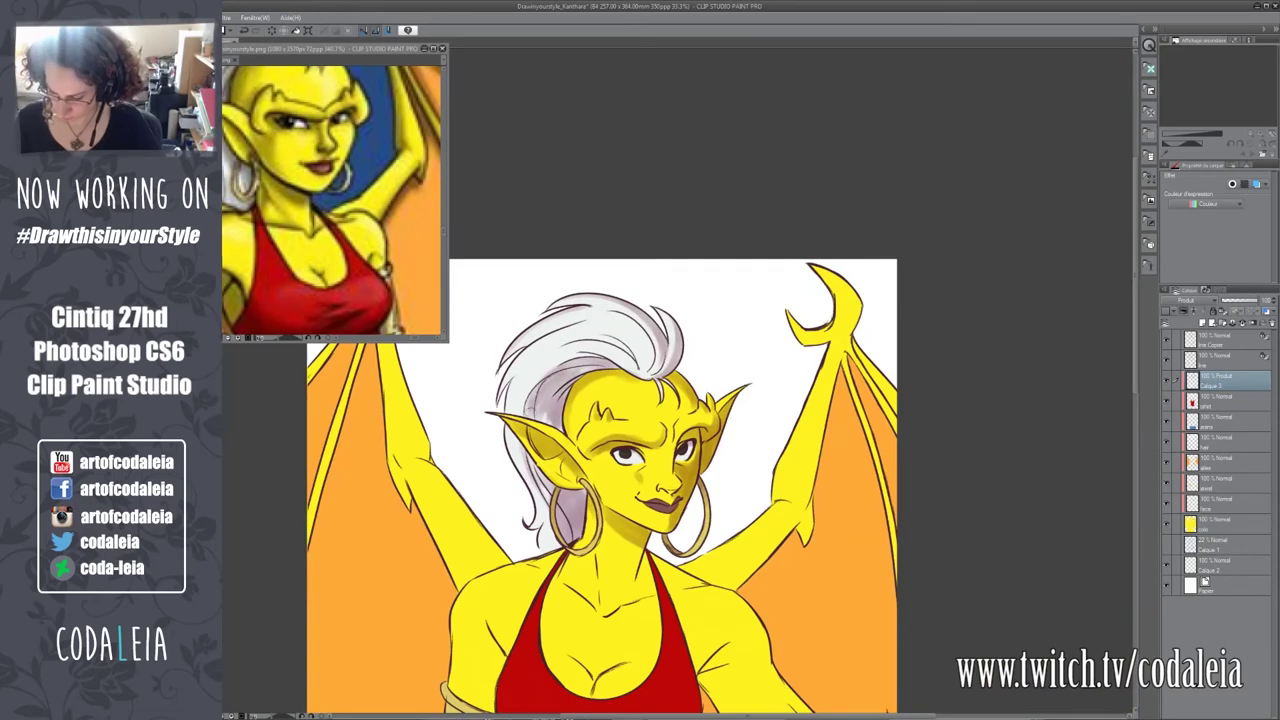
drag(824, 300, 654, 296)
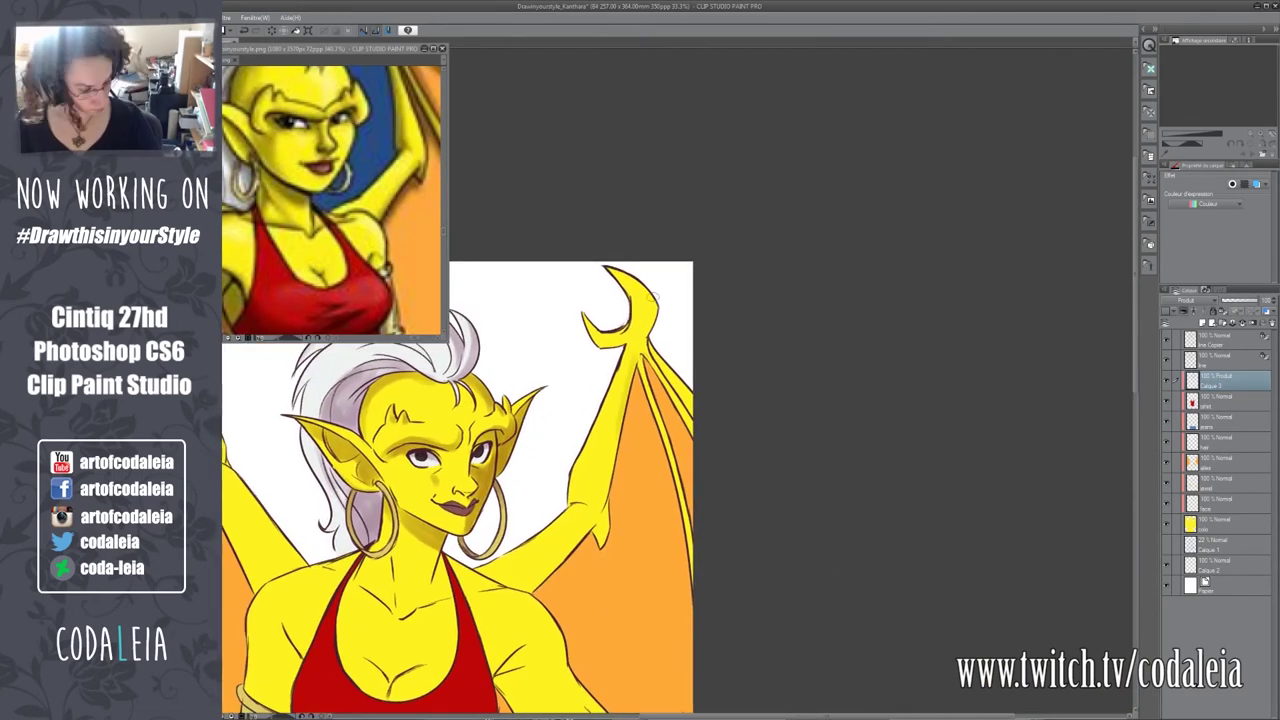
drag(613, 512, 648, 440)
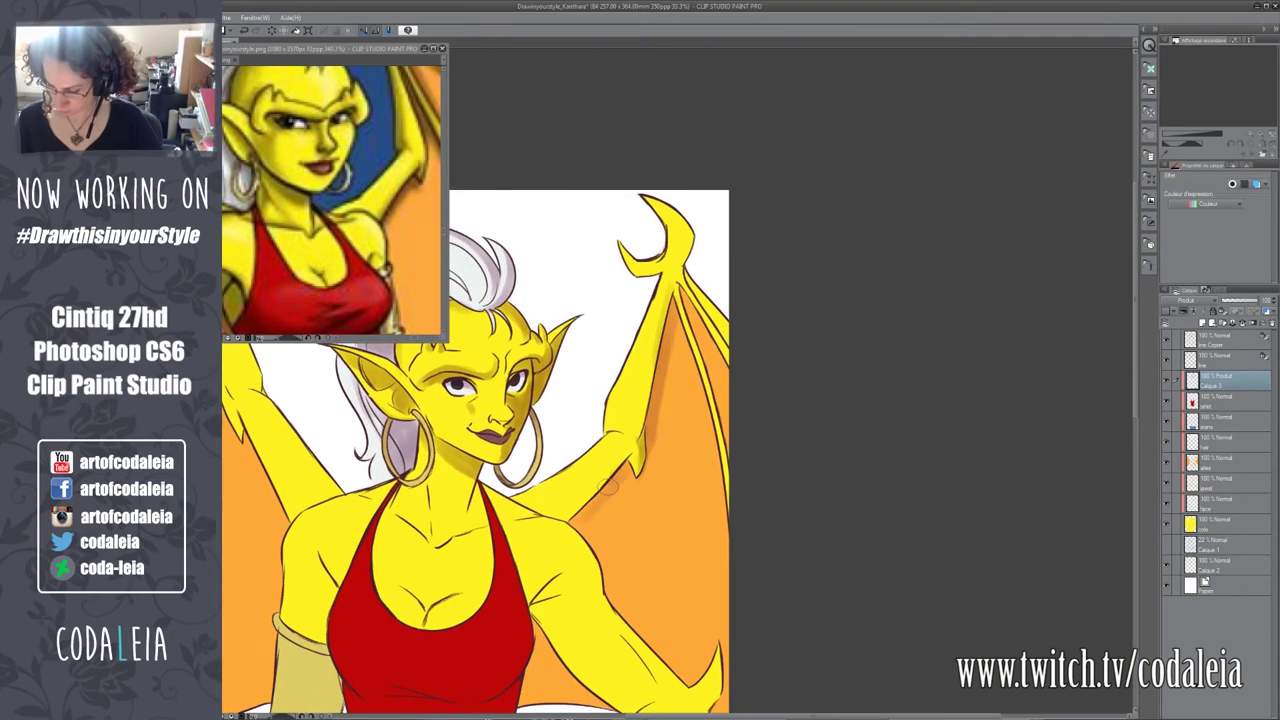
scroll(608, 486, down, 1)
mouse_move(608, 486)
mouse_down()
mouse_move(527, 438)
mouse_move(482, 441)
mouse_move(382, 504)
mouse_up()
drag(769, 465, 789, 477)
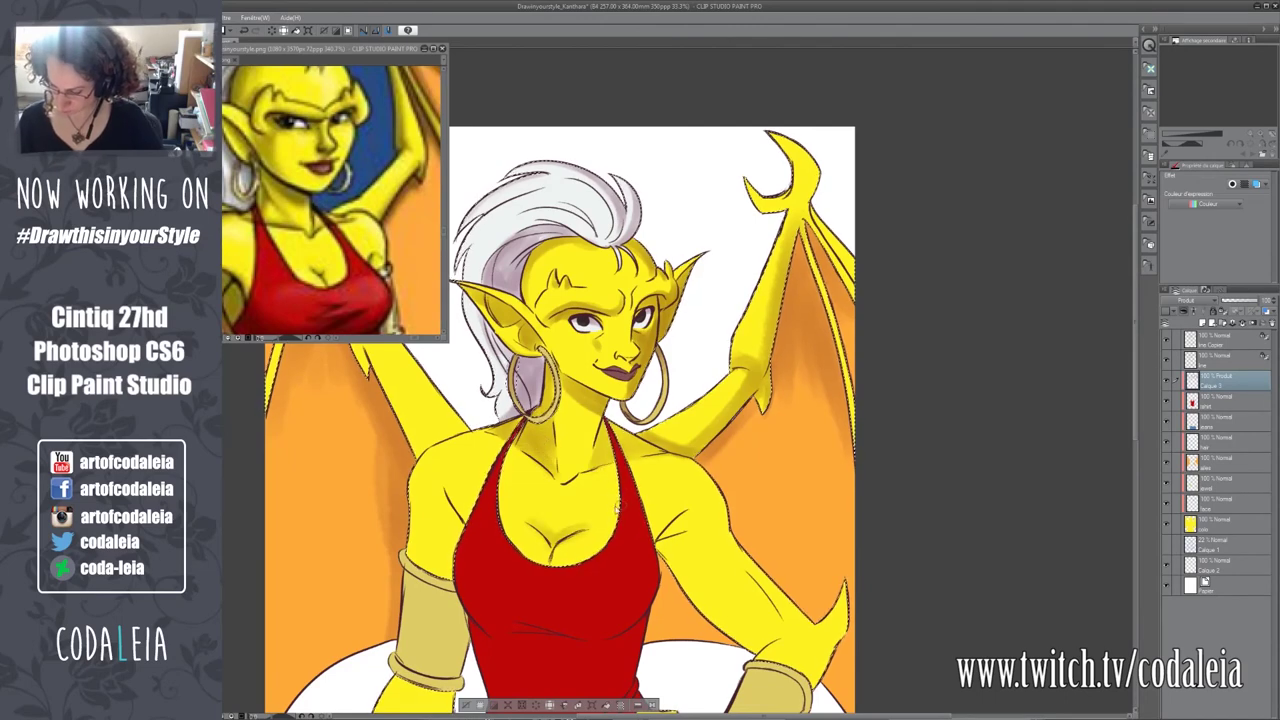
mouse_move(600, 540)
mouse_down()
mouse_move(626, 516)
mouse_move(680, 370)
mouse_up()
mouse_move(491, 558)
mouse_down()
mouse_move(301, 700)
mouse_move(200, 622)
mouse_move(311, 568)
mouse_up()
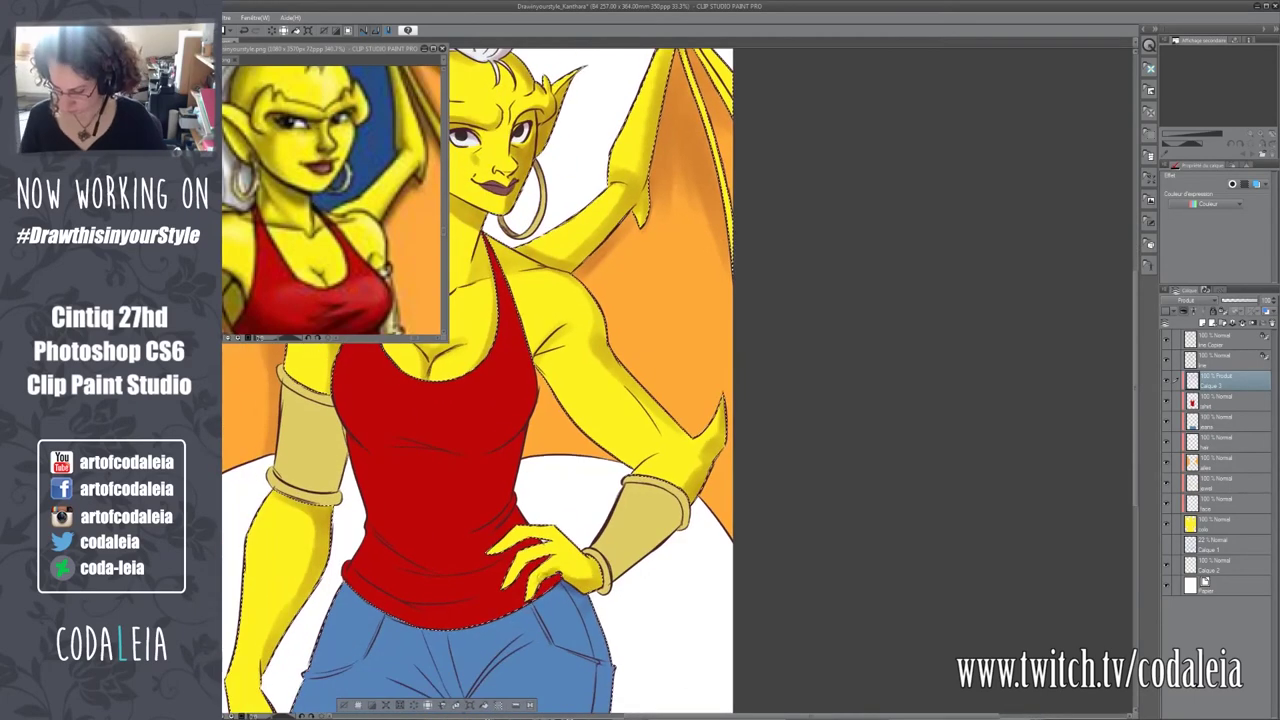
mouse_move(328, 442)
mouse_down()
mouse_move(461, 392)
mouse_move(458, 186)
mouse_move(501, 615)
mouse_move(478, 432)
mouse_up()
mouse_move(880, 437)
mouse_down()
mouse_move(888, 450)
mouse_move(736, 521)
mouse_up()
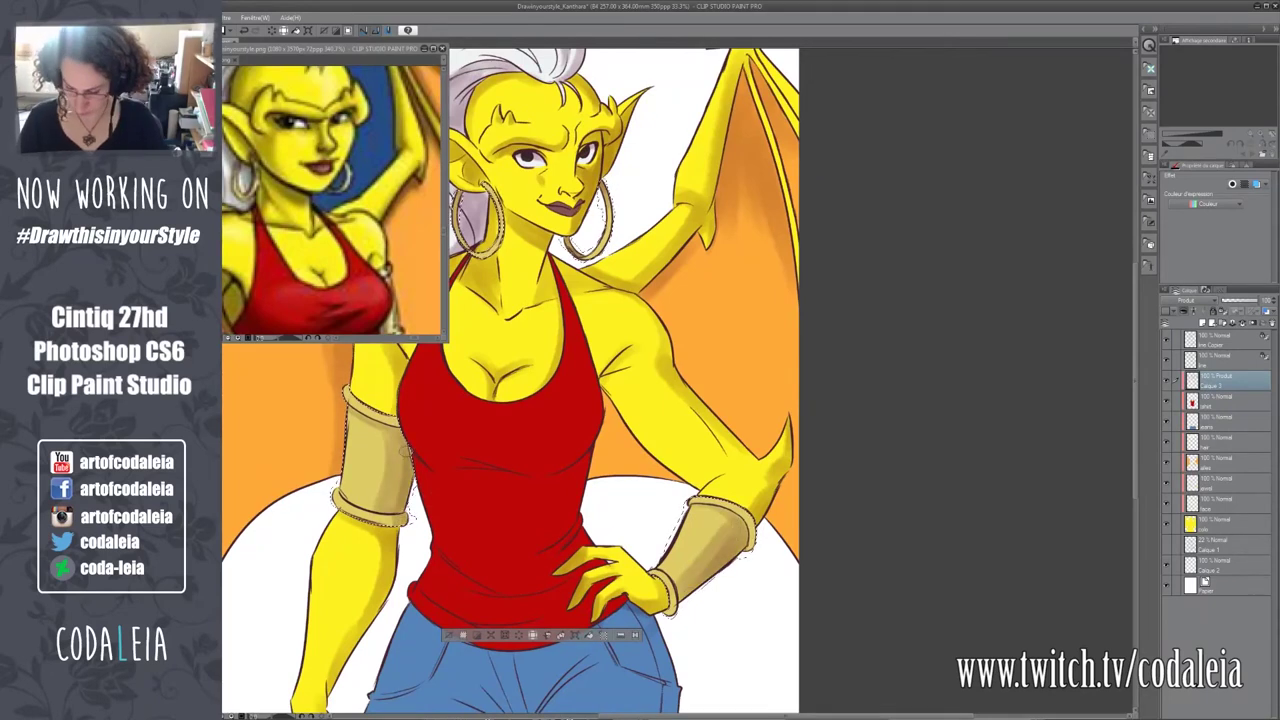
drag(363, 562, 310, 555)
drag(310, 480, 325, 705)
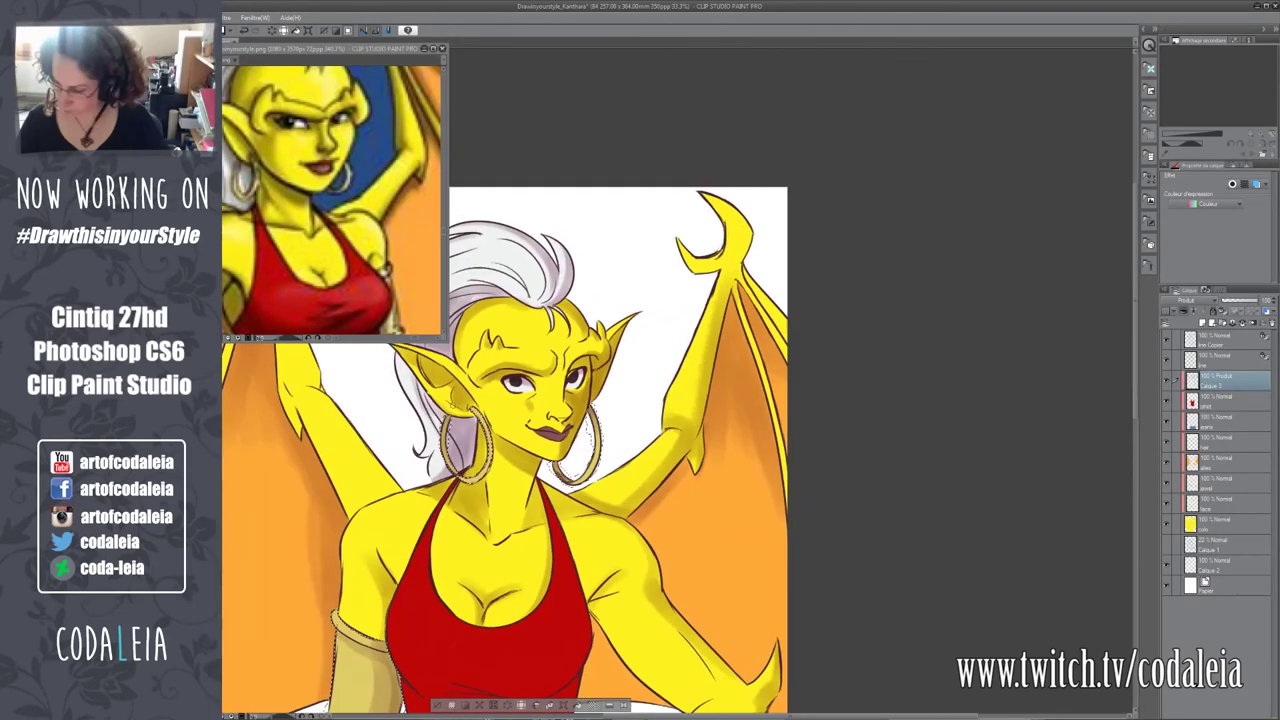
drag(1029, 654, 1016, 484)
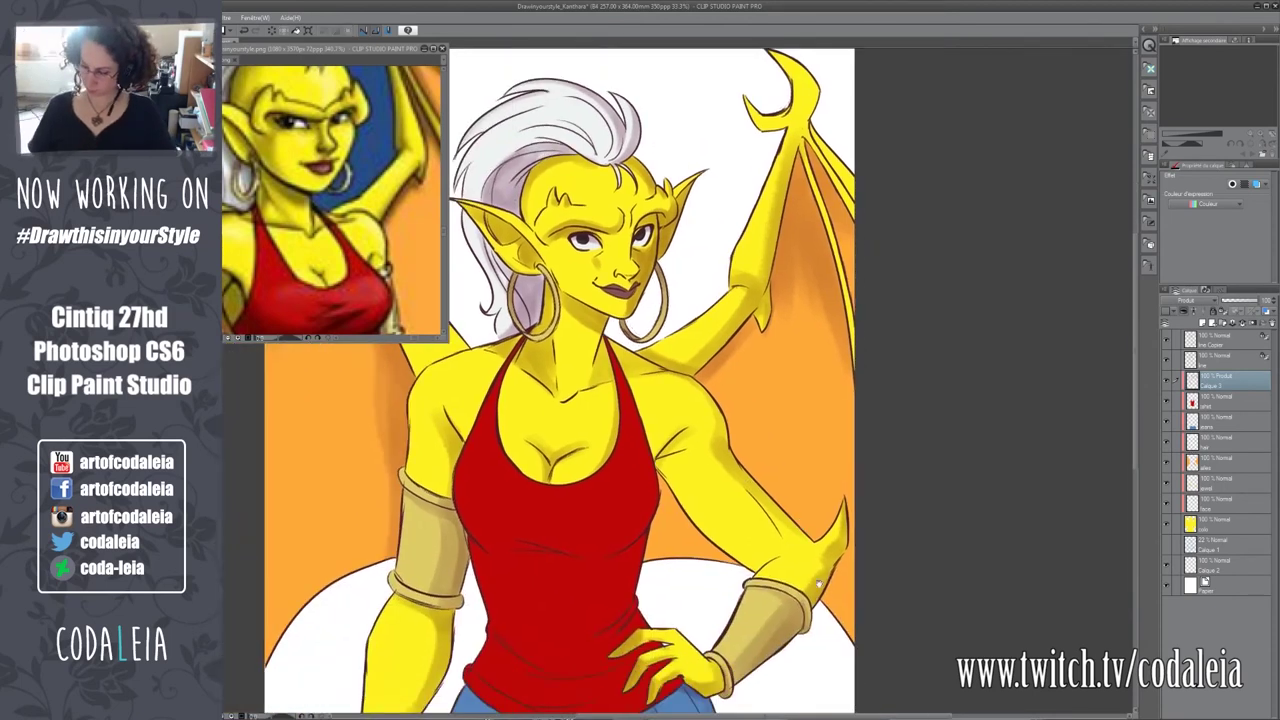
drag(626, 448, 758, 465)
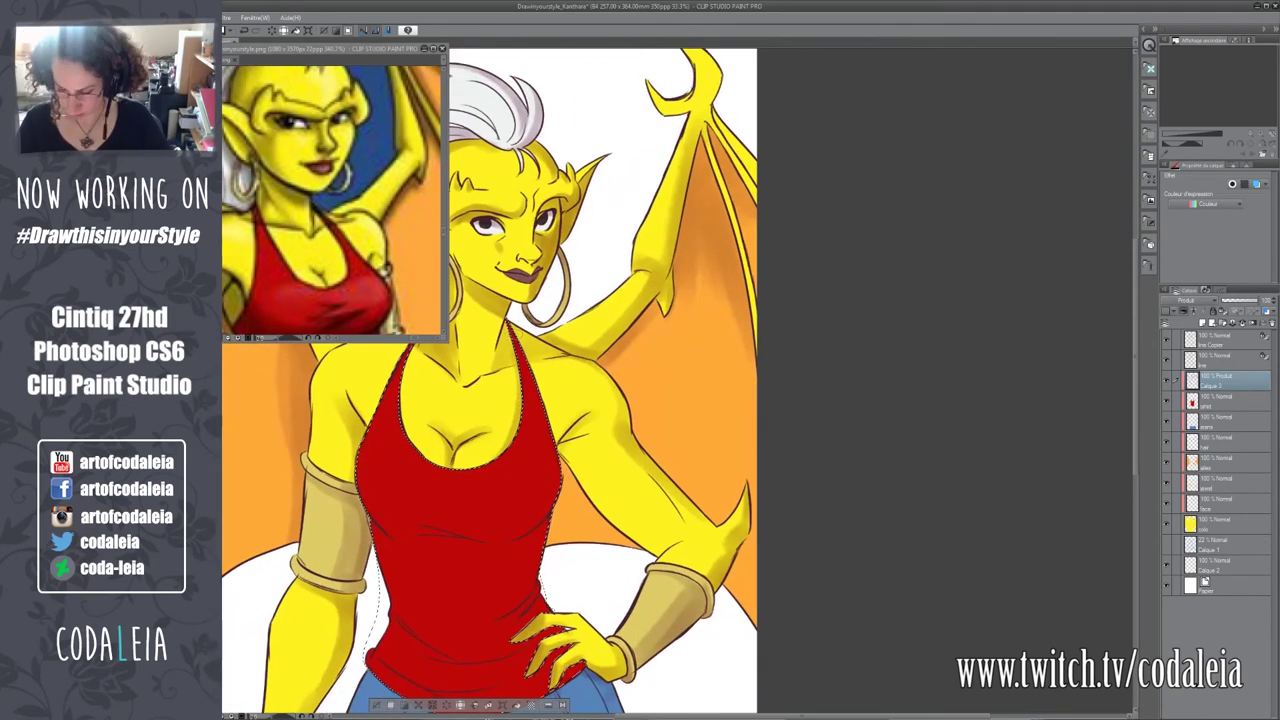
drag(689, 443, 600, 433)
drag(580, 583, 596, 468)
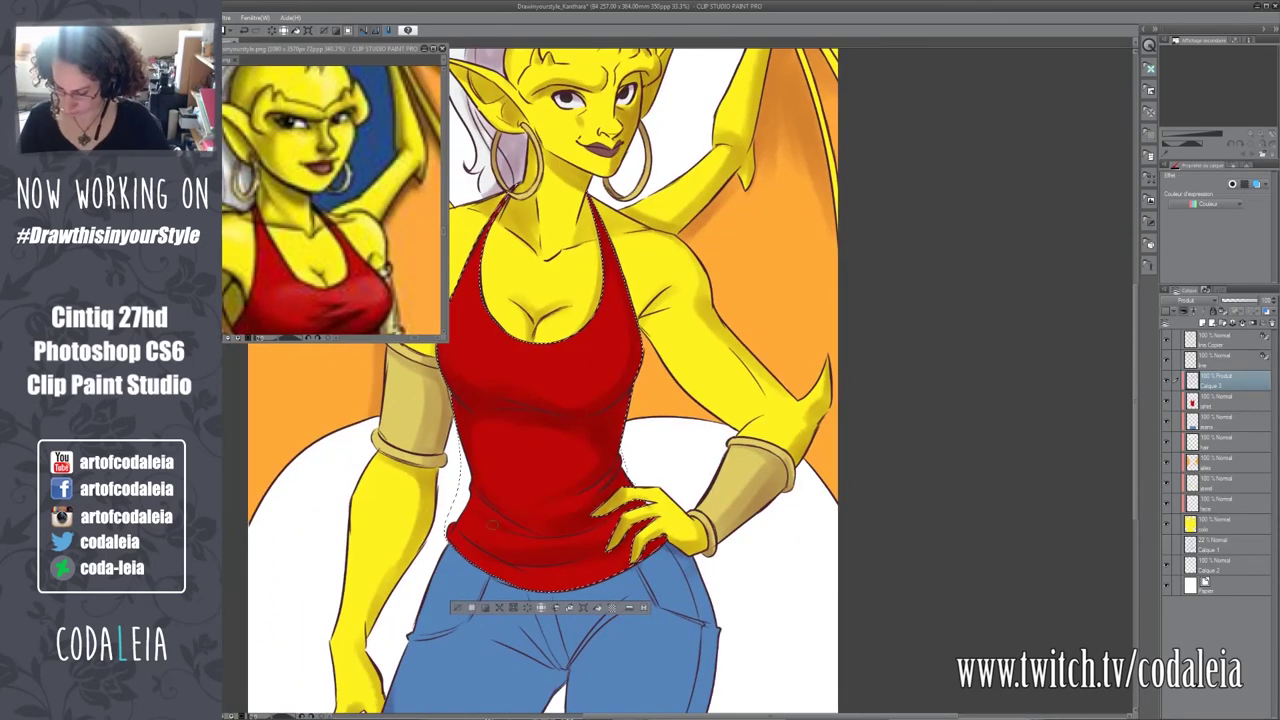
drag(413, 570, 371, 719)
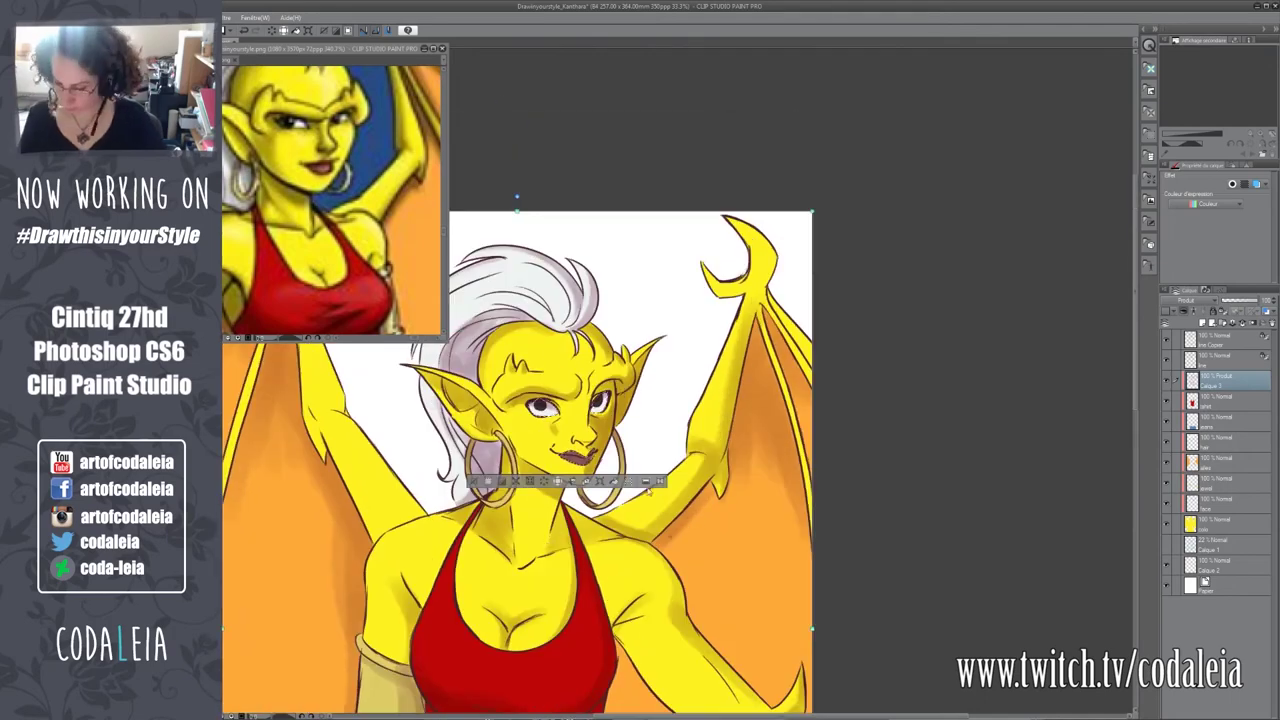
scroll(582, 185, up, 3)
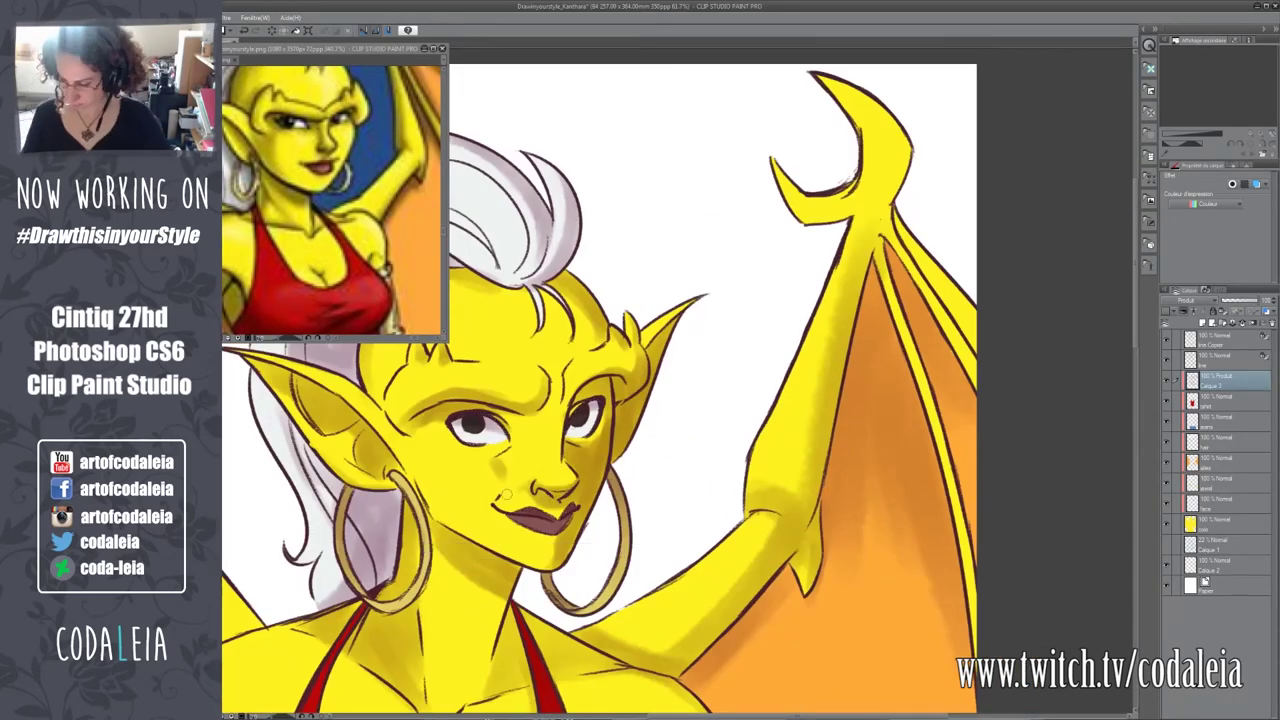
drag(505, 493, 830, 60)
drag(640, 600, 526, 170)
mouse_move(874, 300)
mouse_down()
mouse_move(690, 392)
mouse_move(742, 249)
mouse_up()
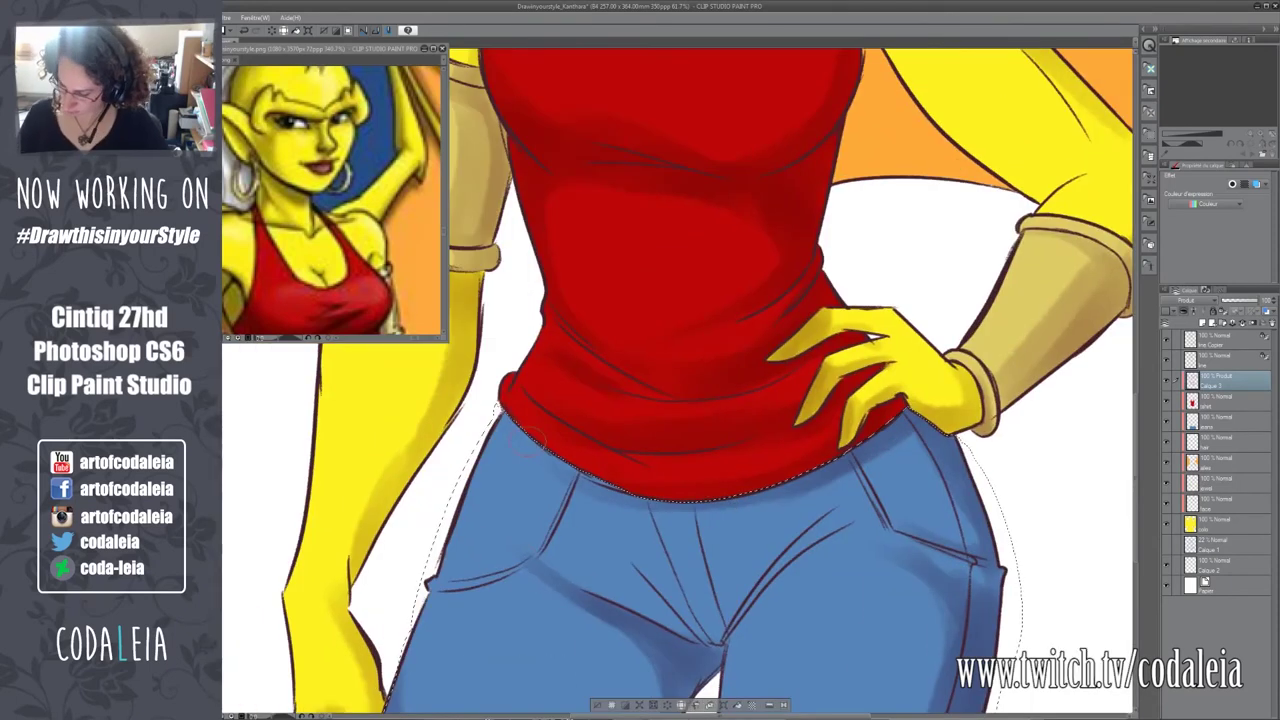
mouse_move(476, 537)
mouse_down()
mouse_move(553, 573)
mouse_move(520, 595)
mouse_up()
key(ctrl+minus)
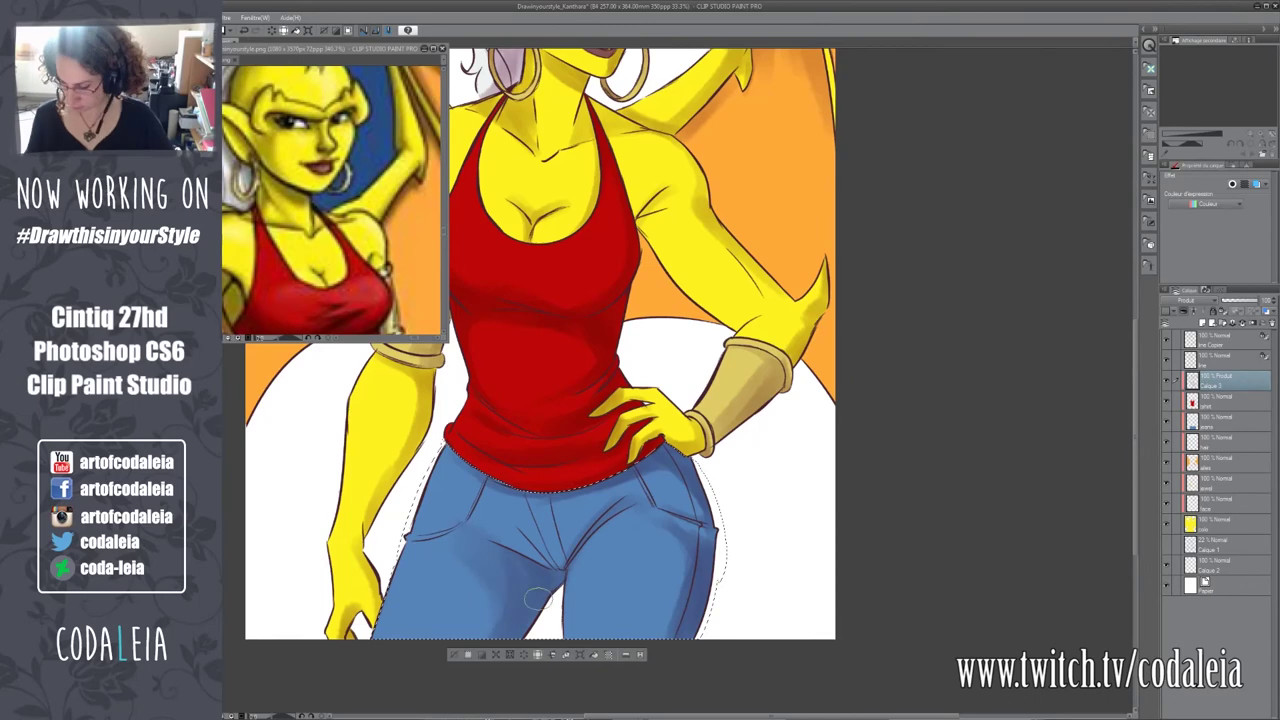
drag(527, 548, 560, 700)
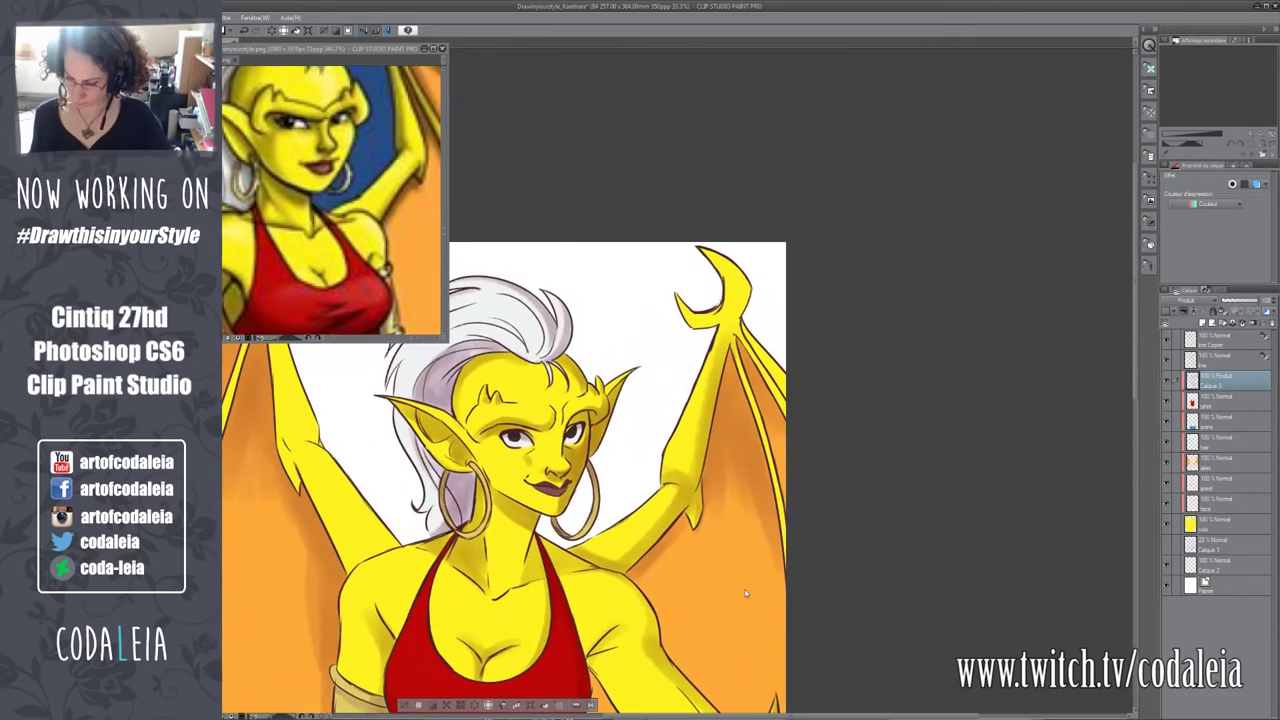
key(ctrl+minus)
key(ctrl+minus)
key(ctrl+minus)
Fill the figure selection on a new layer with purple, set to Multiply.
key(ctrl+v)
key(ctrl+plus)
key(ctrl+plus)
key(ctrl+plus)
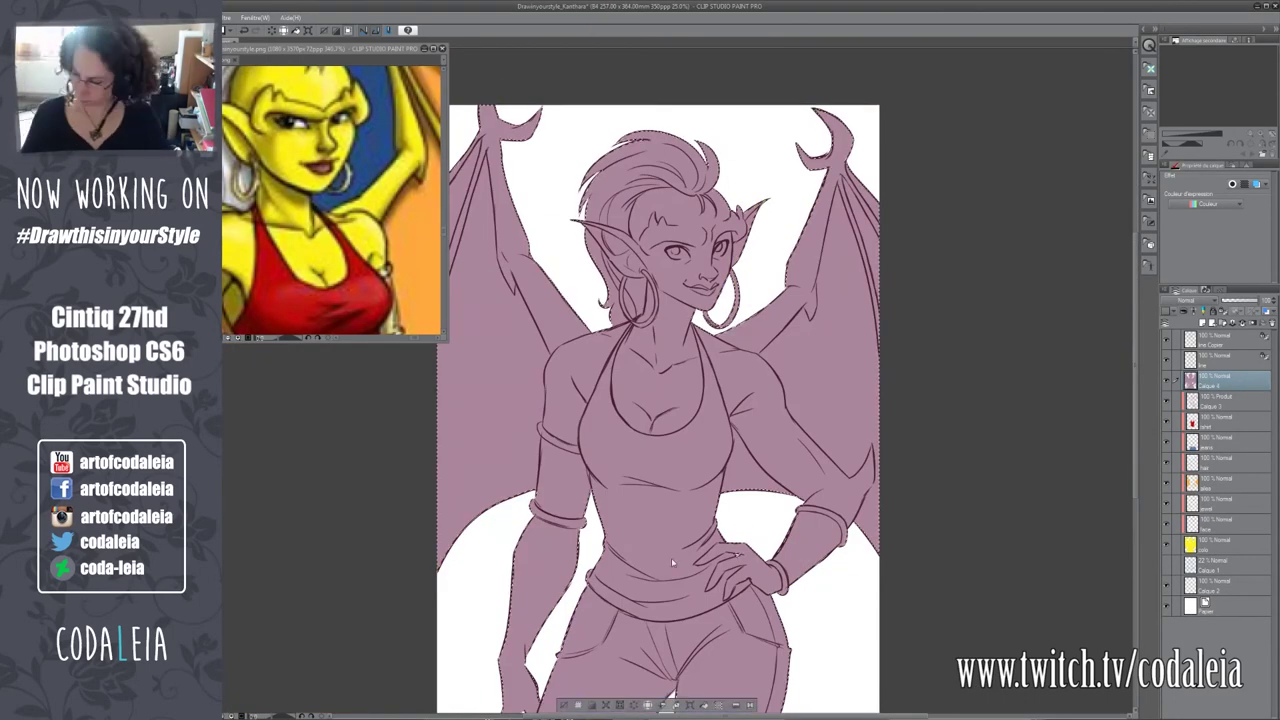
key(Delete)
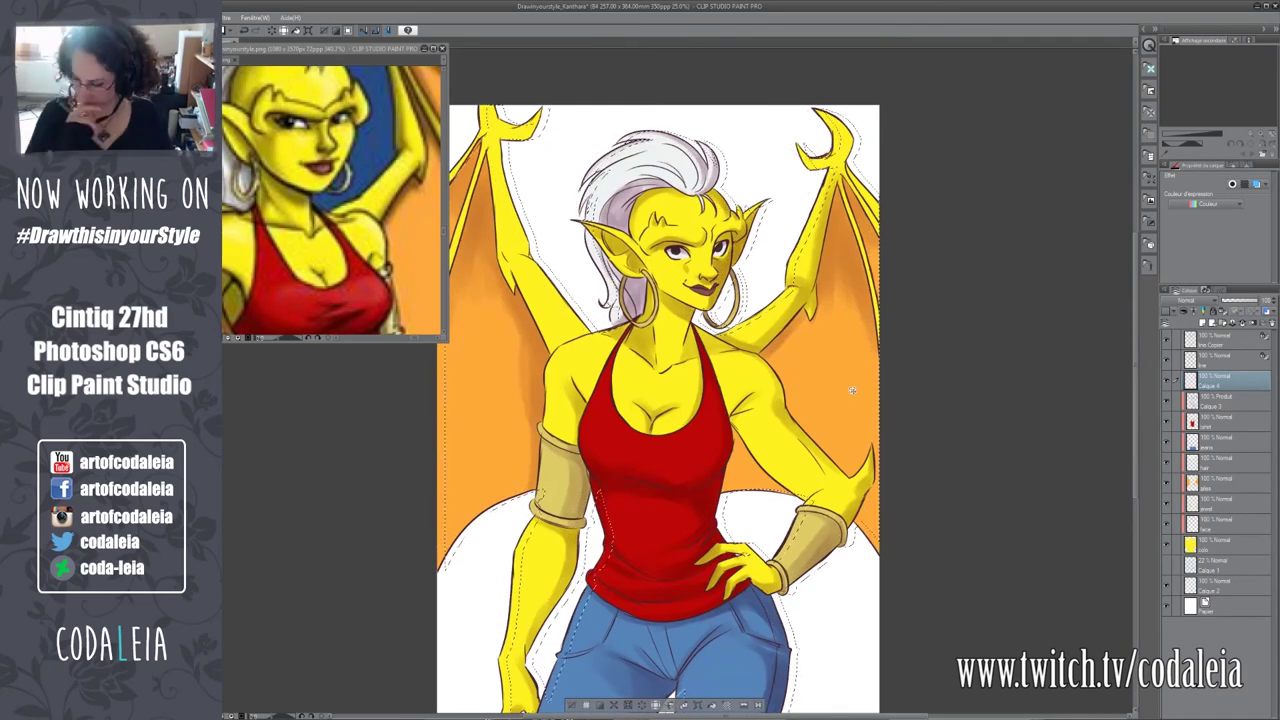
key(ctrl+plus)
key(alt+Delete)
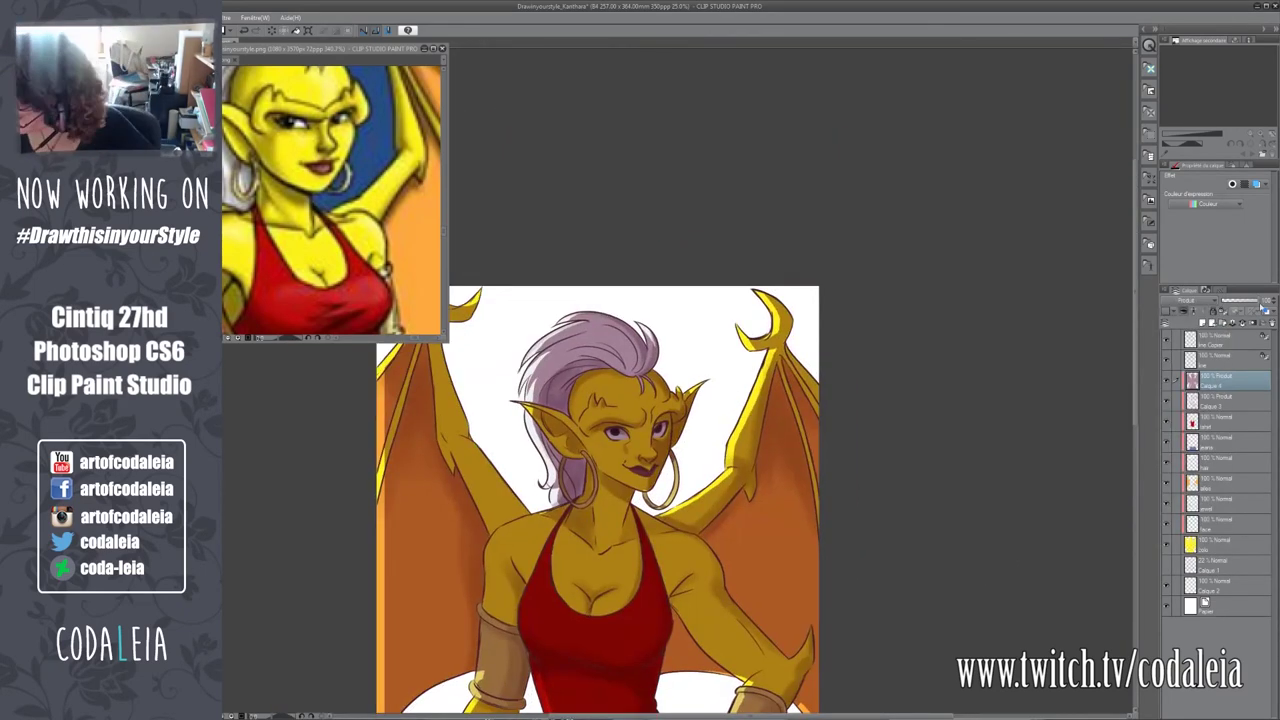
key(ctrl+d)
key(ctrl+plus)
key(ctrl+plus)
key(ctrl+plus)
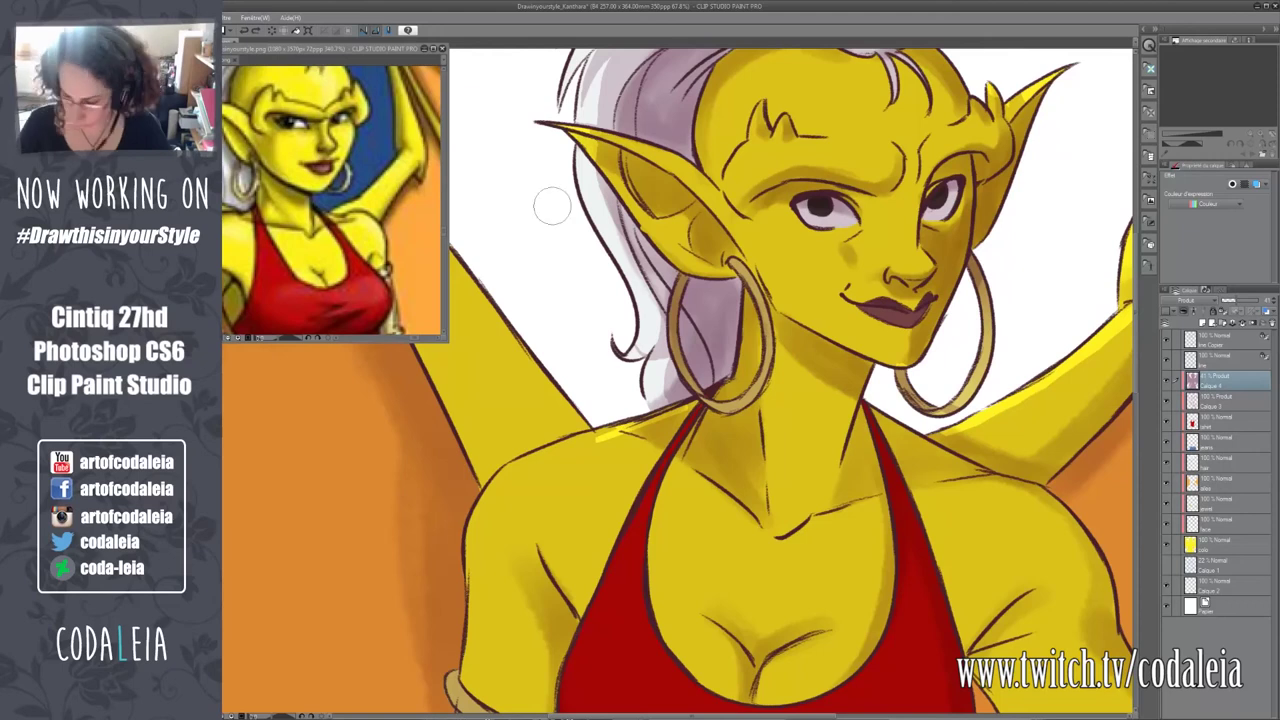
Review the purple tint over the hair, face, left wing and torso.
mouse_move(820, 205)
mouse_down()
mouse_move(671, 329)
mouse_move(690, 530)
mouse_move(515, 475)
mouse_up()
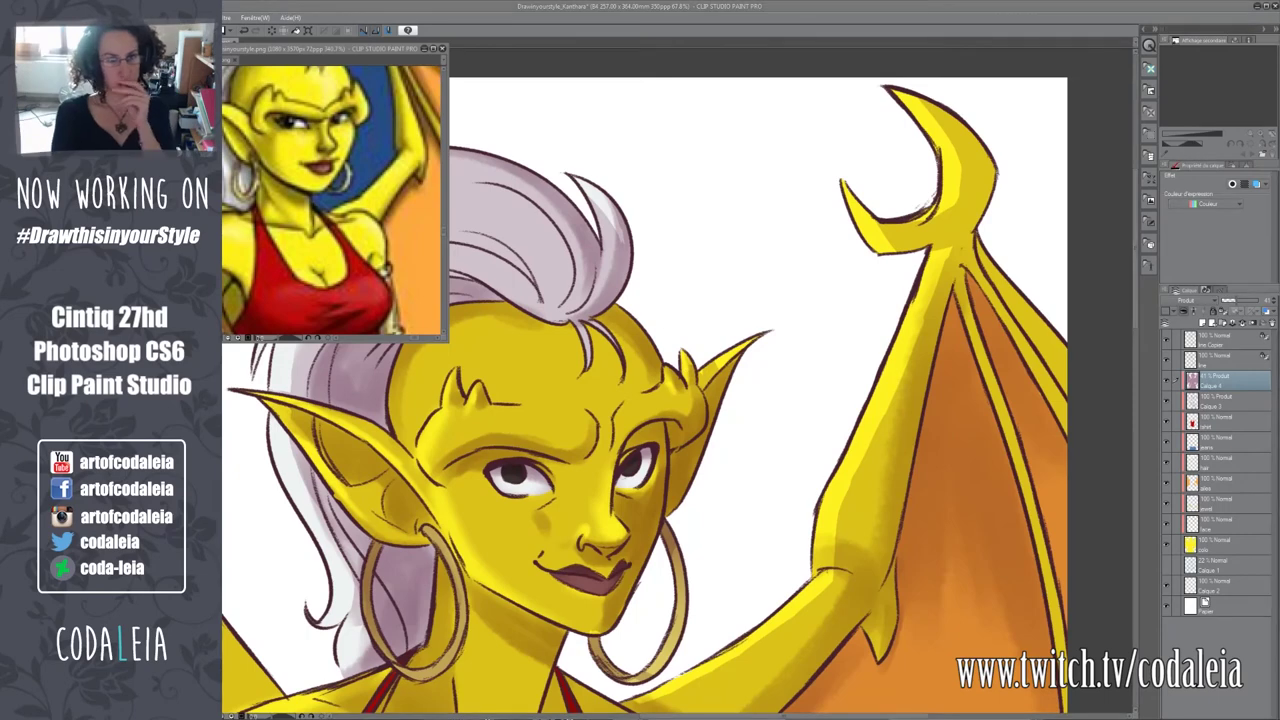
mouse_move(362, 269)
mouse_down()
mouse_move(432, 79)
mouse_move(547, 369)
mouse_up()
drag(606, 258, 506, 228)
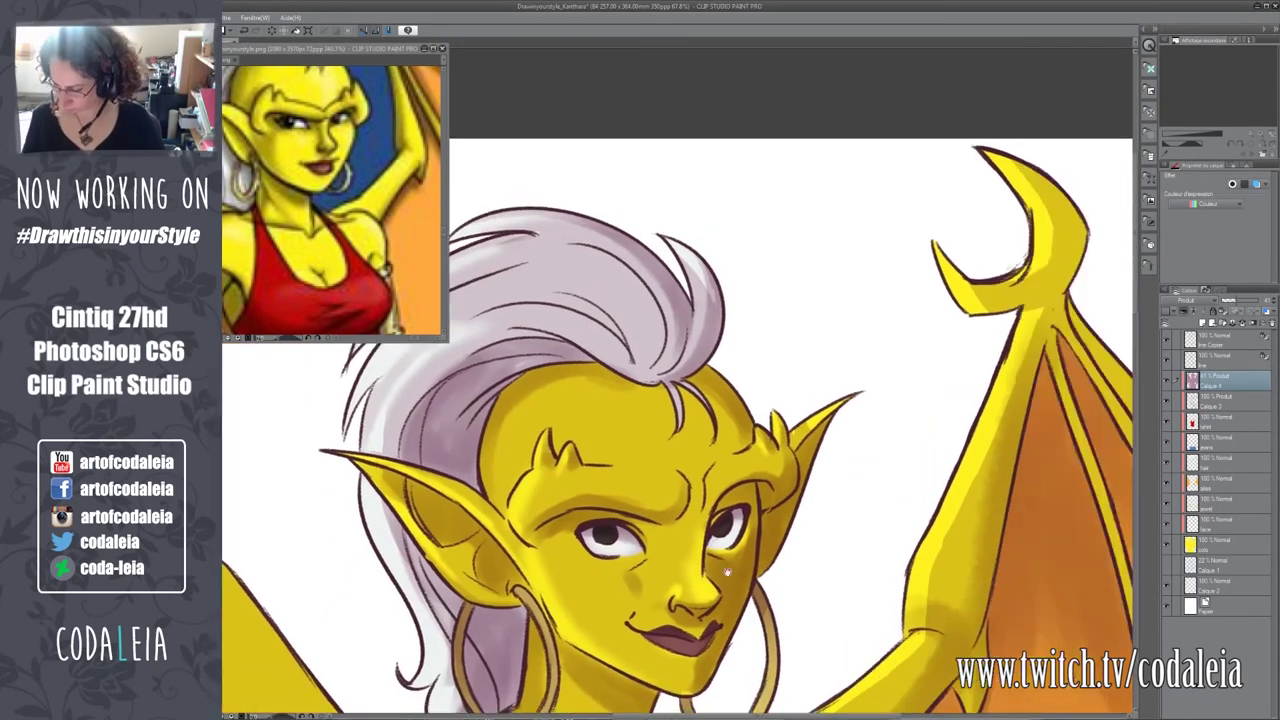
drag(250, 400, 454, 451)
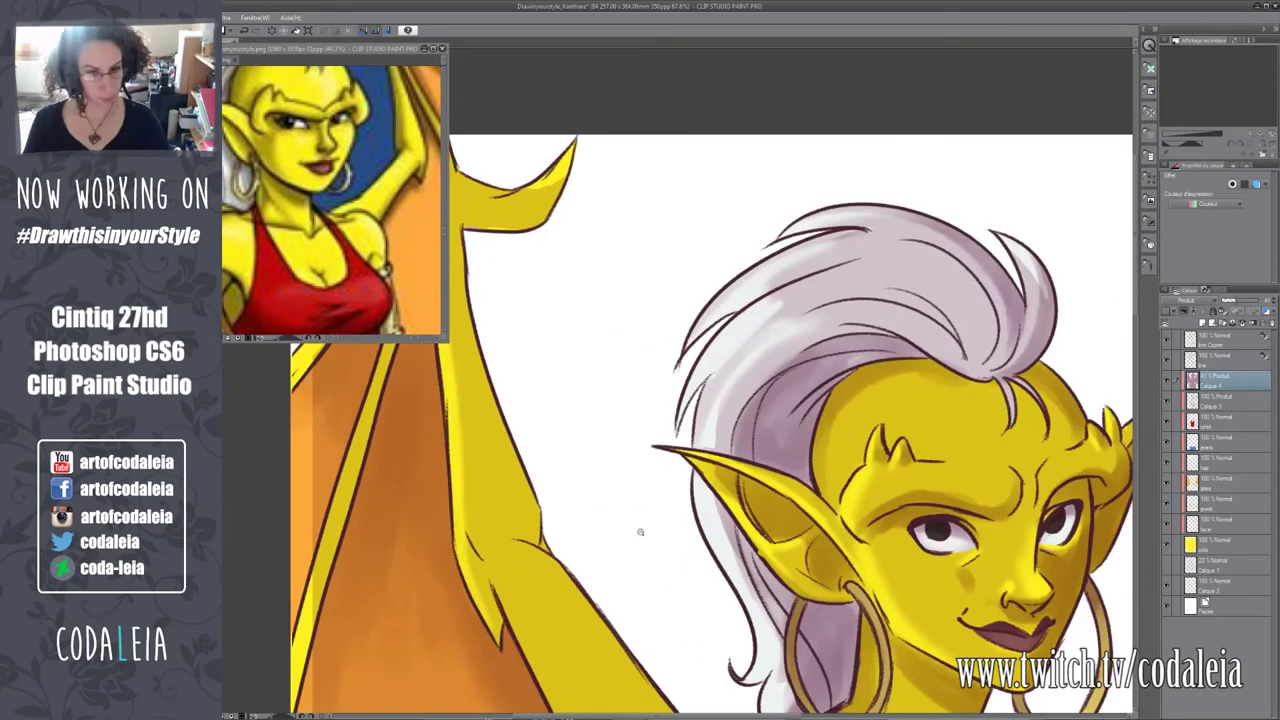
scroll(640, 532, down, 2)
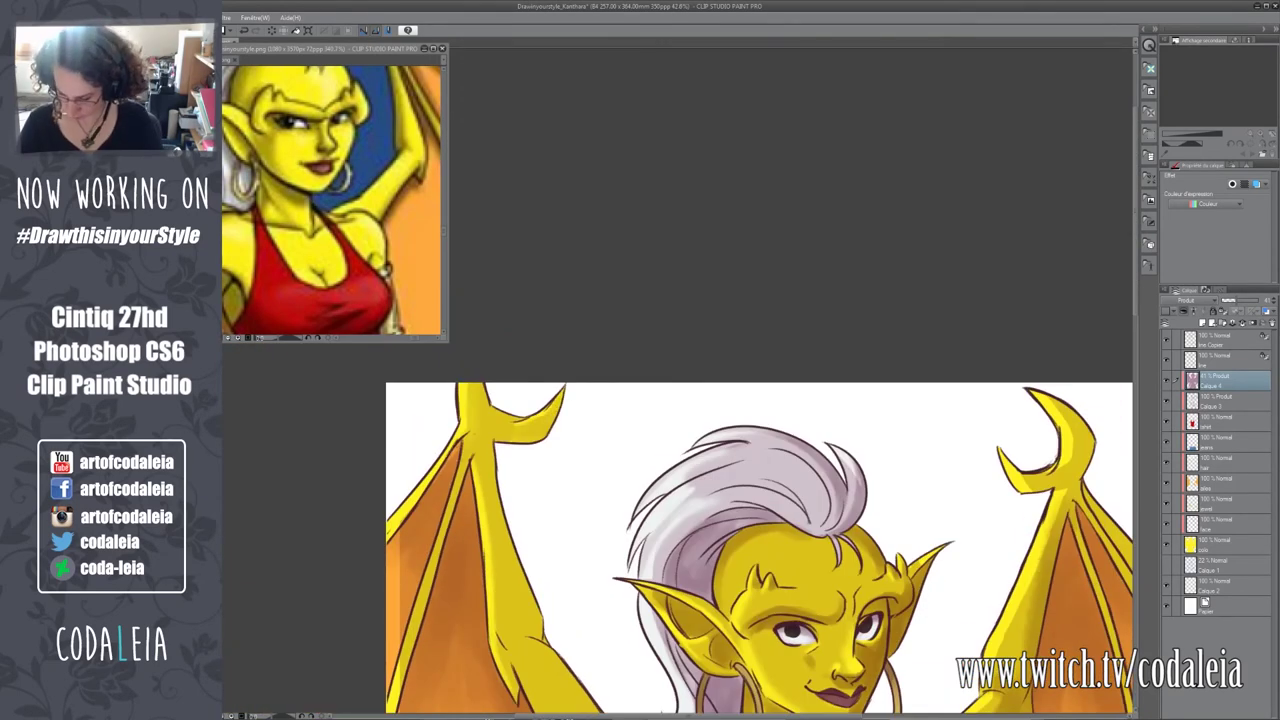
drag(700, 600, 740, 497)
drag(423, 630, 423, 170)
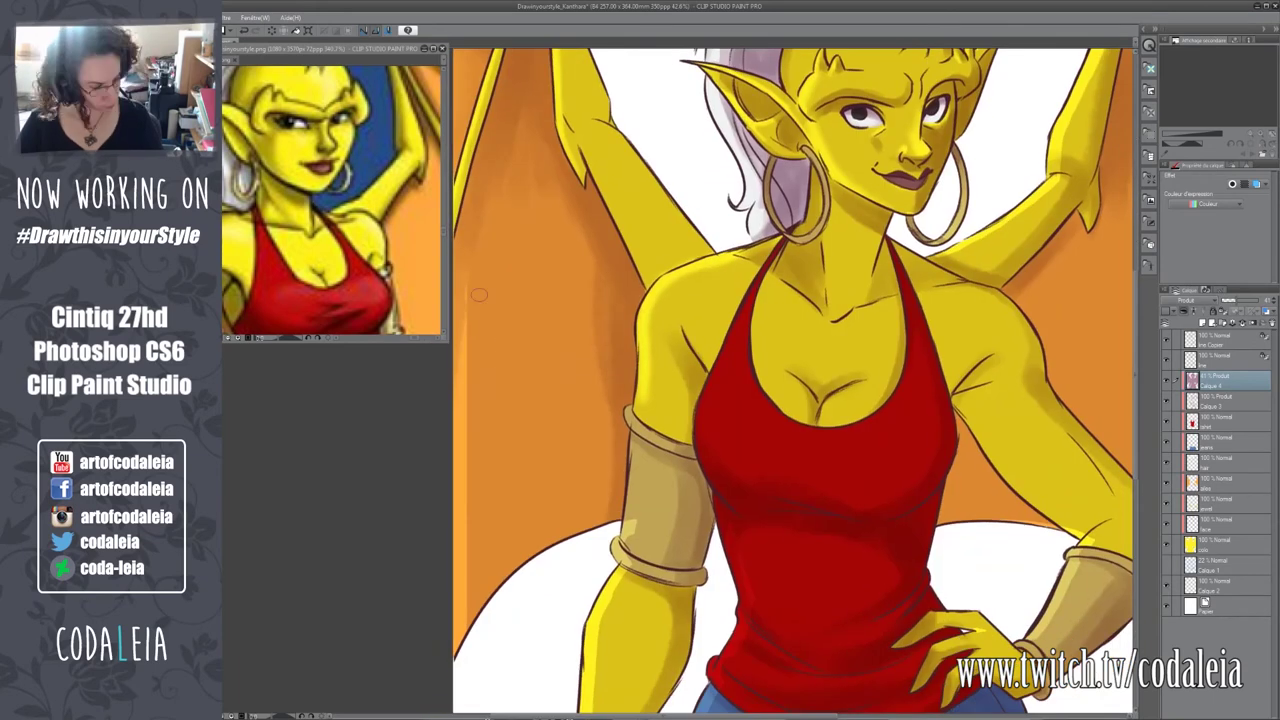
drag(703, 231, 538, 421)
drag(446, 598, 471, 483)
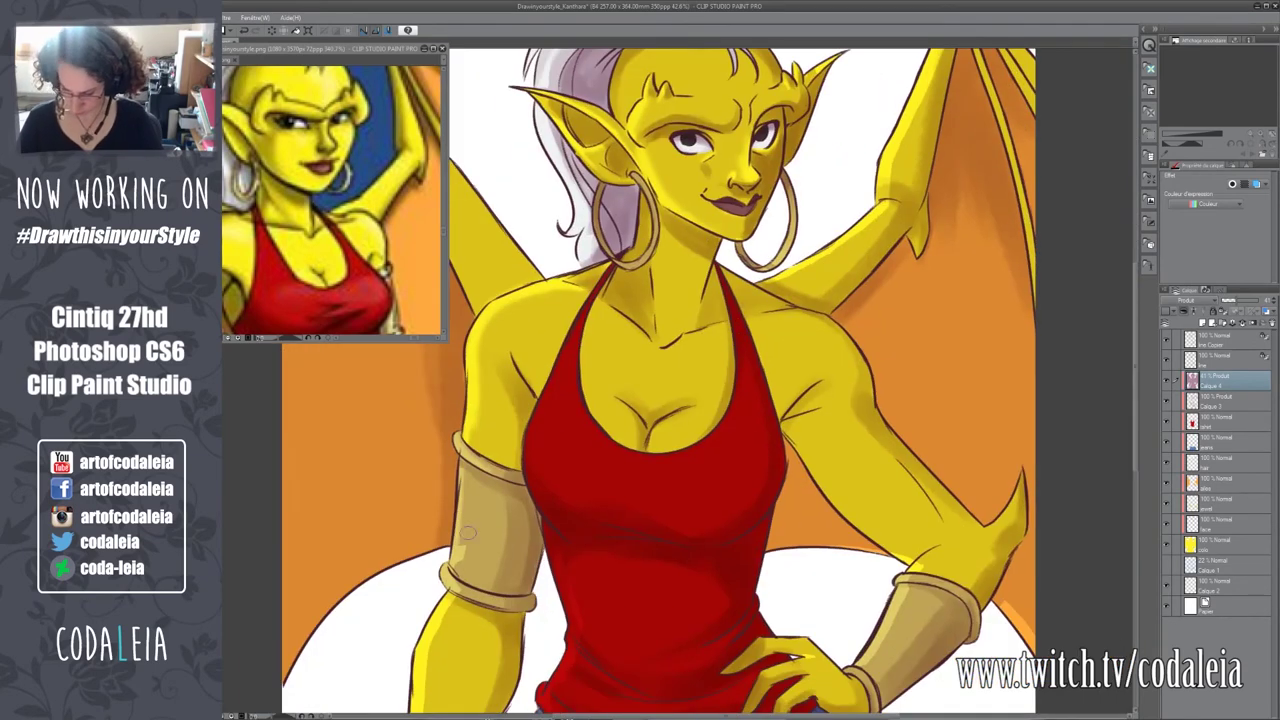
Review the hips, jeans, face and both wings under the tint.
drag(467, 533, 527, 396)
drag(527, 476, 527, 396)
mouse_move(842, 418)
mouse_down()
mouse_move(742, 418)
mouse_move(400, 605)
mouse_up()
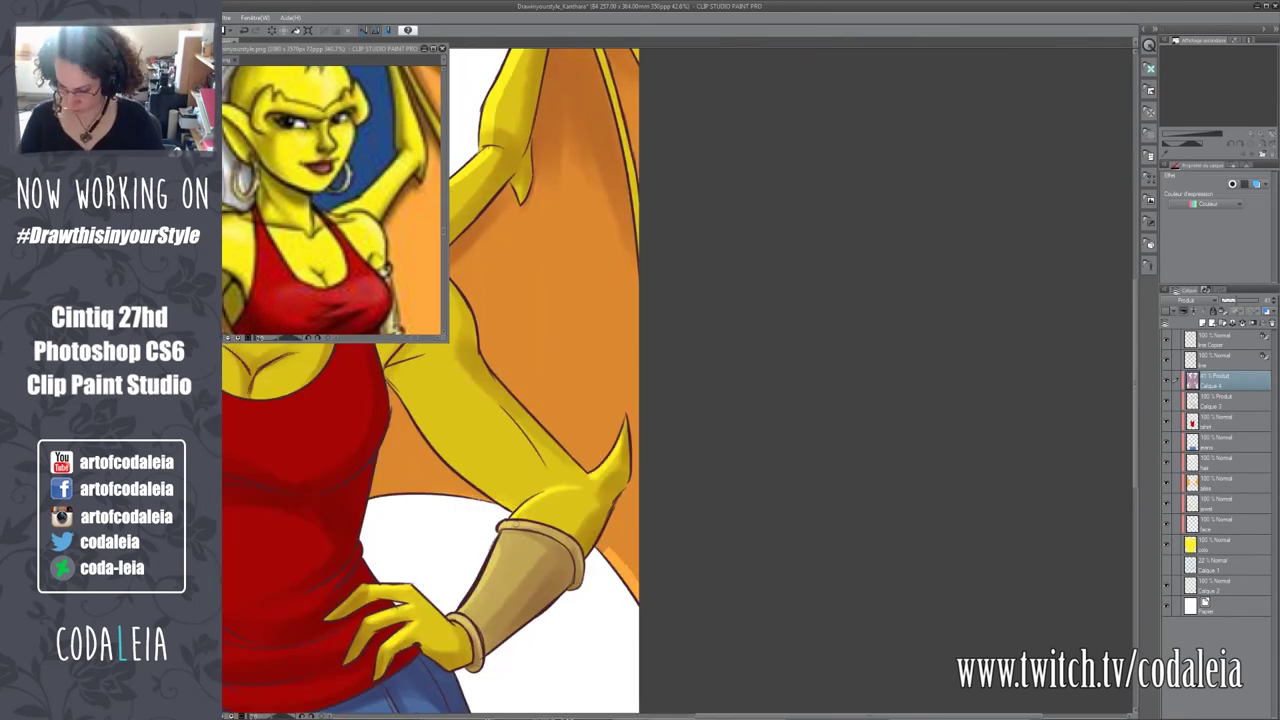
drag(560, 300, 687, 550)
mouse_move(682, 50)
mouse_down()
mouse_move(704, 407)
mouse_move(486, 396)
mouse_up()
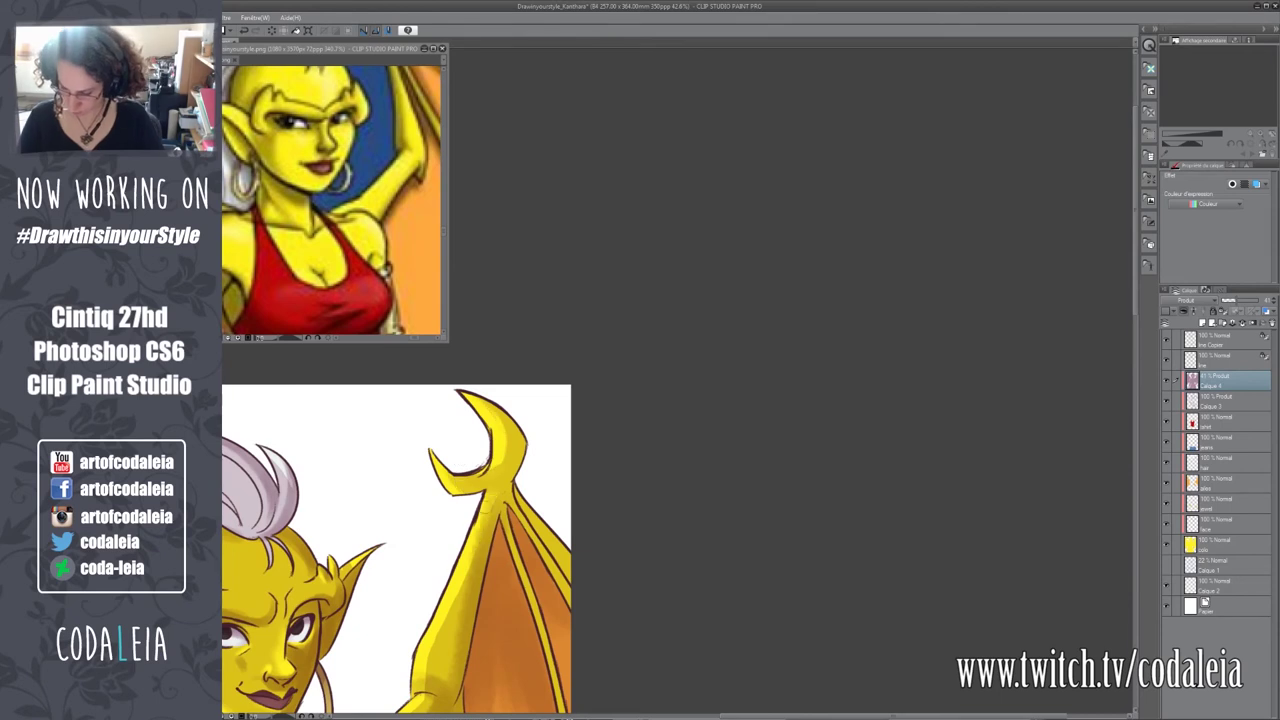
drag(430, 694, 452, 570)
mouse_move(391, 484)
mouse_down()
mouse_move(447, 481)
mouse_move(453, 429)
mouse_move(422, 472)
mouse_move(478, 517)
mouse_move(318, 507)
mouse_up()
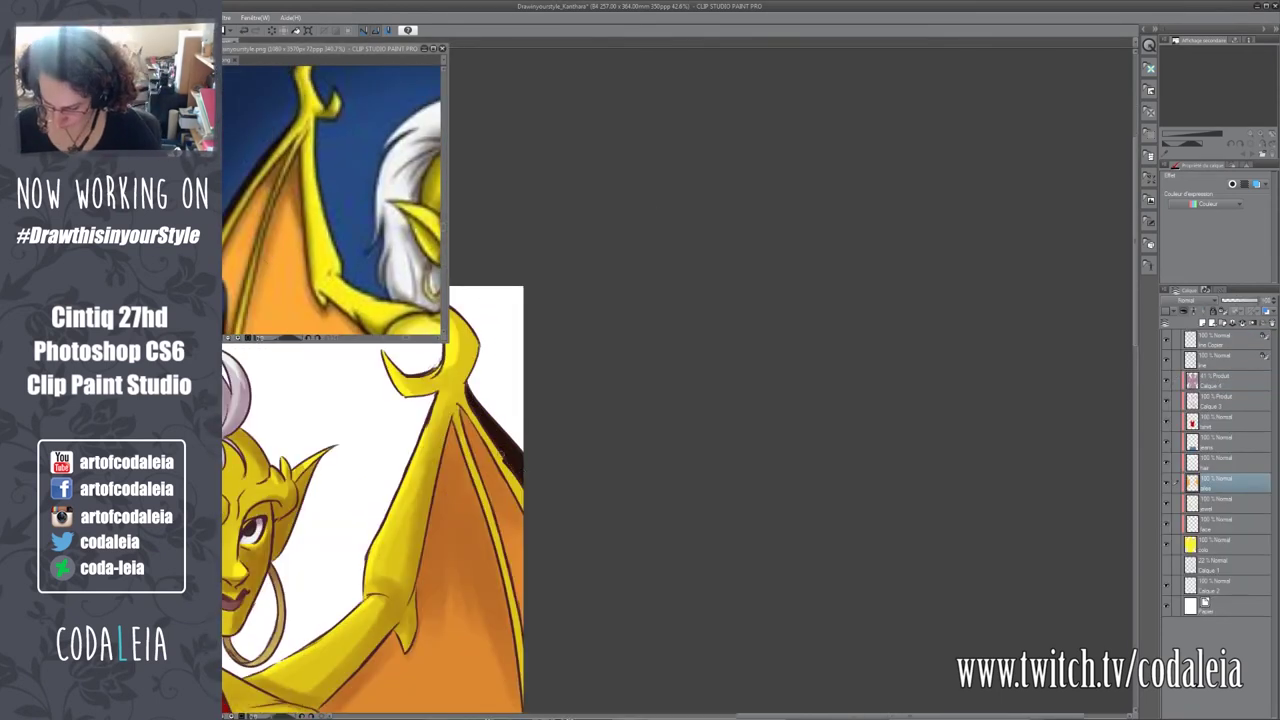
drag(420, 500, 1020, 575)
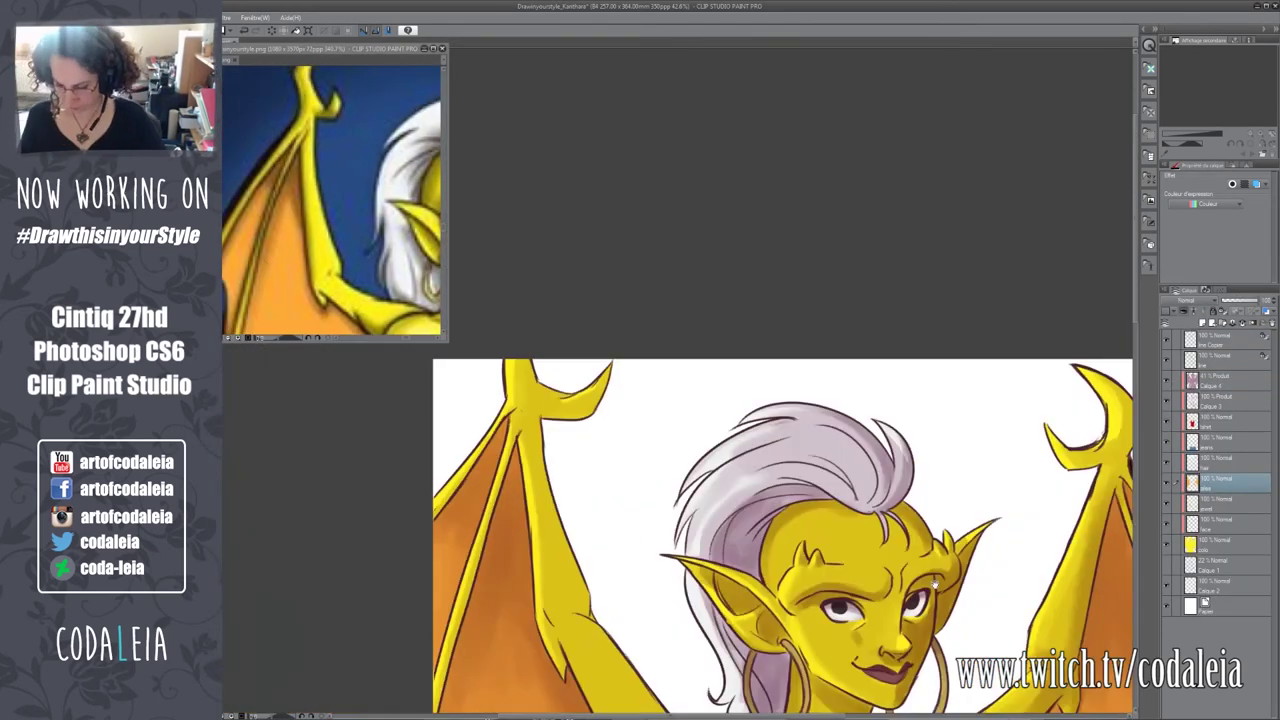
Select the orange wing colour layer and inspect the jeans.
click(1215, 357)
mouse_move(446, 450)
mouse_down()
mouse_move(418, 442)
mouse_move(179, 97)
mouse_up()
ctrl+shift+click(418, 442)
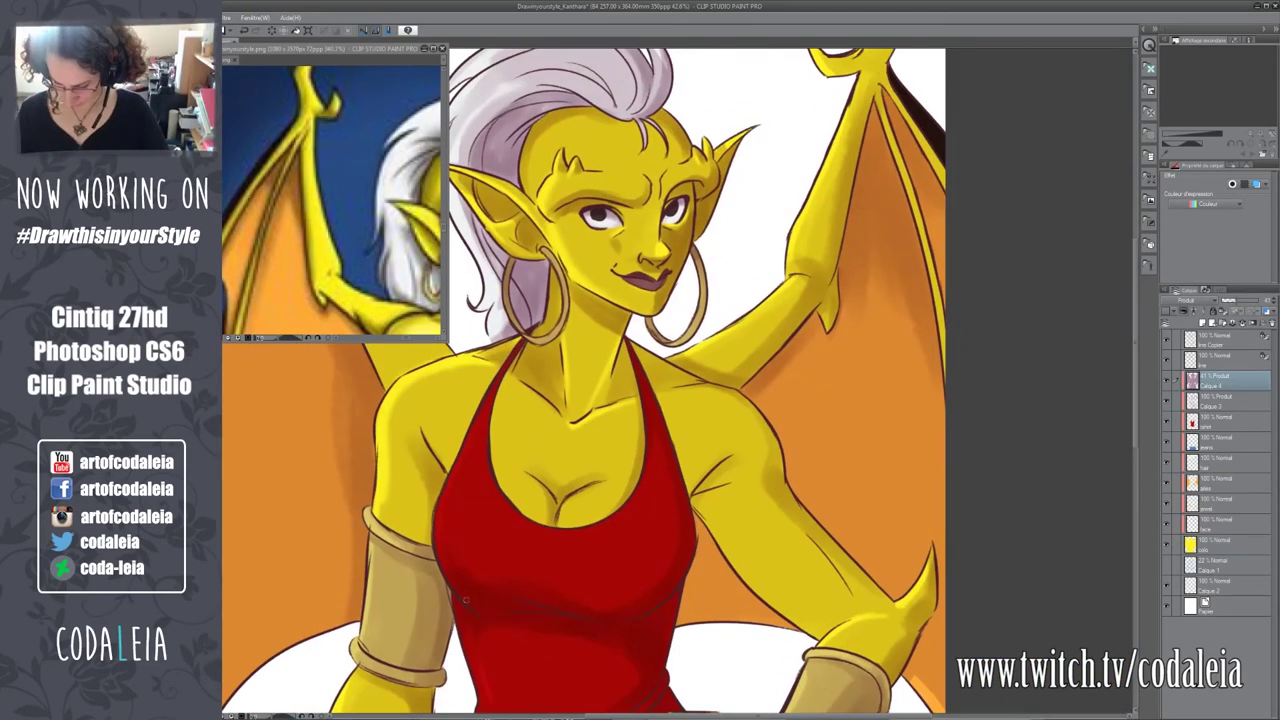
drag(465, 598, 477, 468)
drag(516, 618, 524, 576)
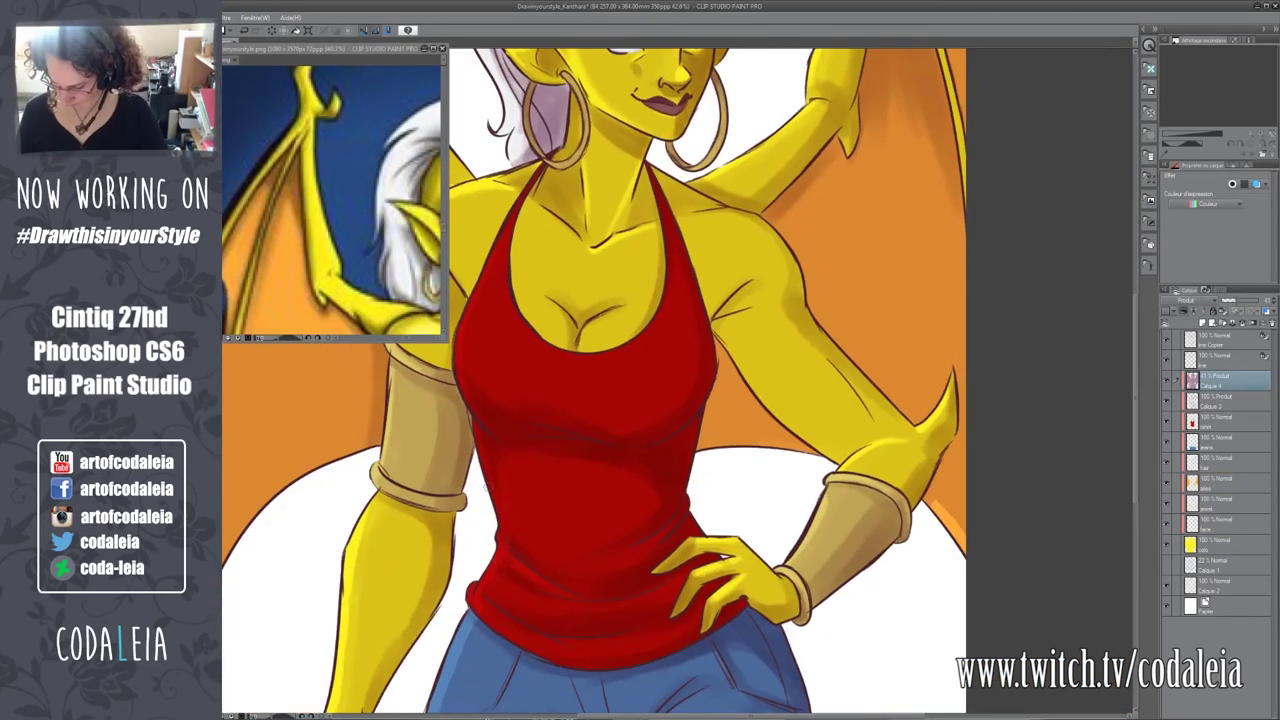
drag(604, 588, 549, 453)
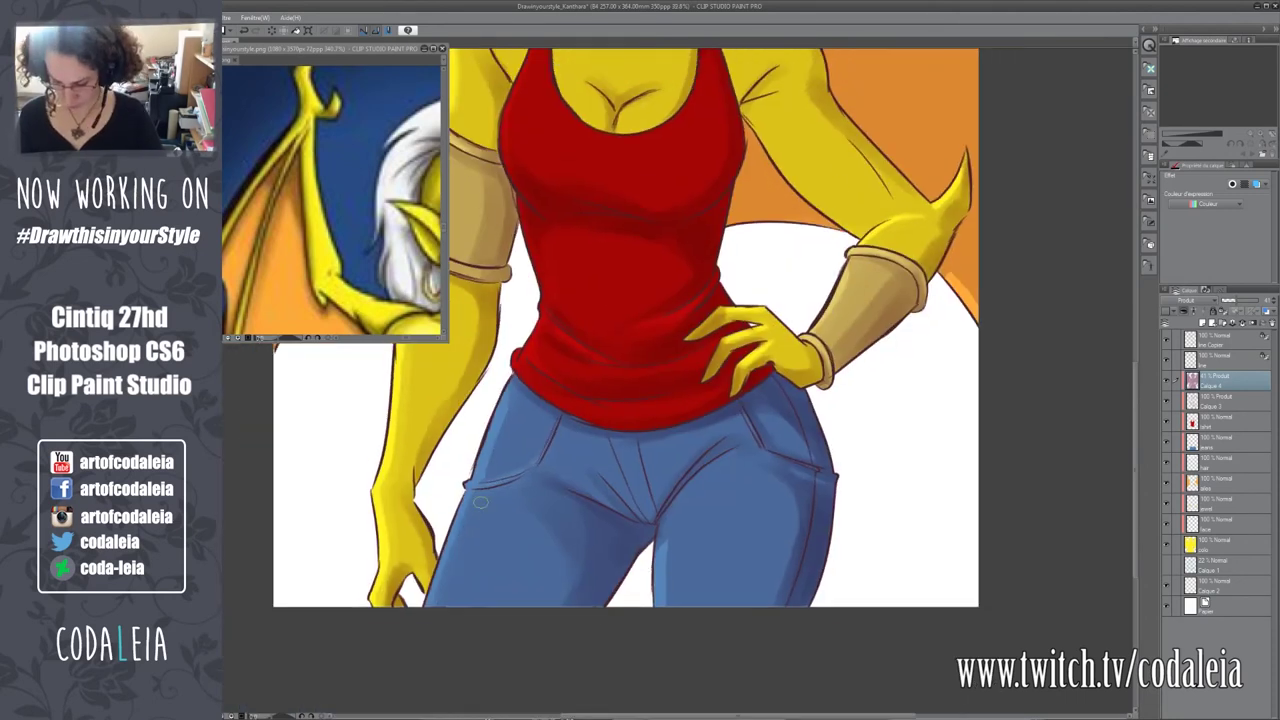
Inspect the torso and hand, then select a lower layer in the stack.
drag(703, 498, 503, 558)
drag(668, 529, 700, 715)
mouse_move(430, 715)
mouse_down()
mouse_move(440, 585)
mouse_move(411, 450)
mouse_up()
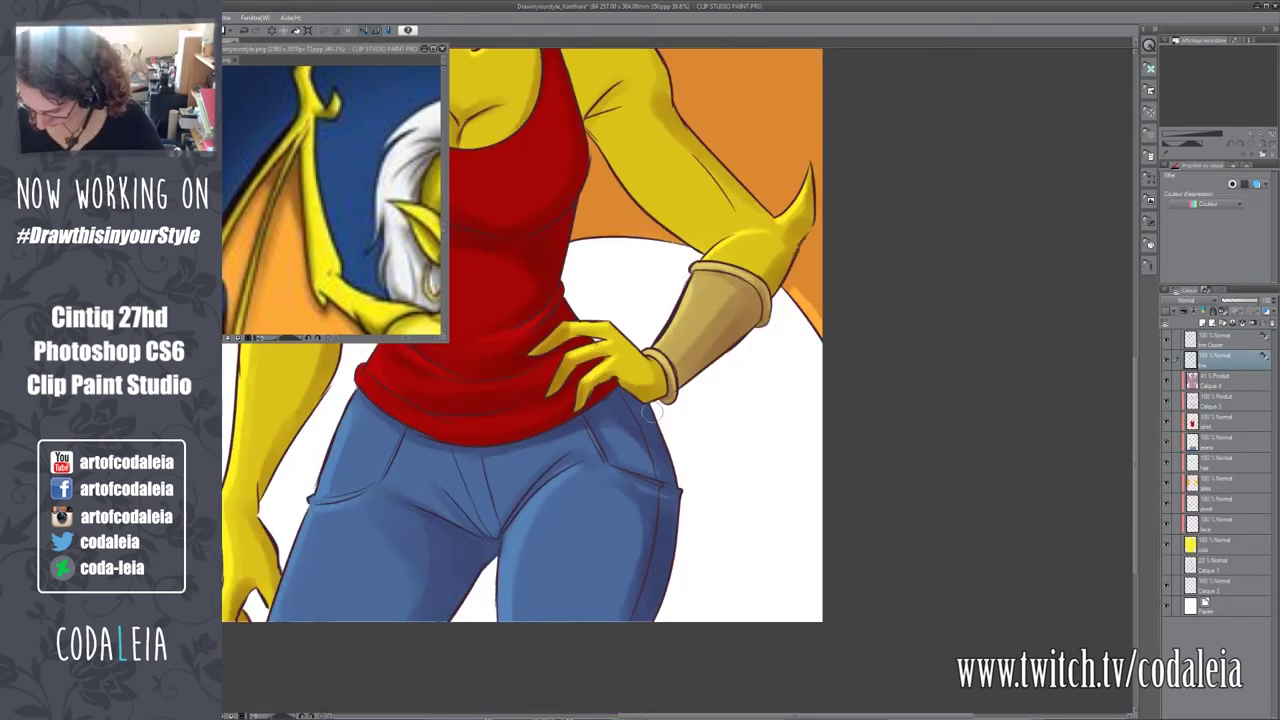
drag(686, 467, 571, 638)
scroll(755, 527, up, 1)
click(1220, 500)
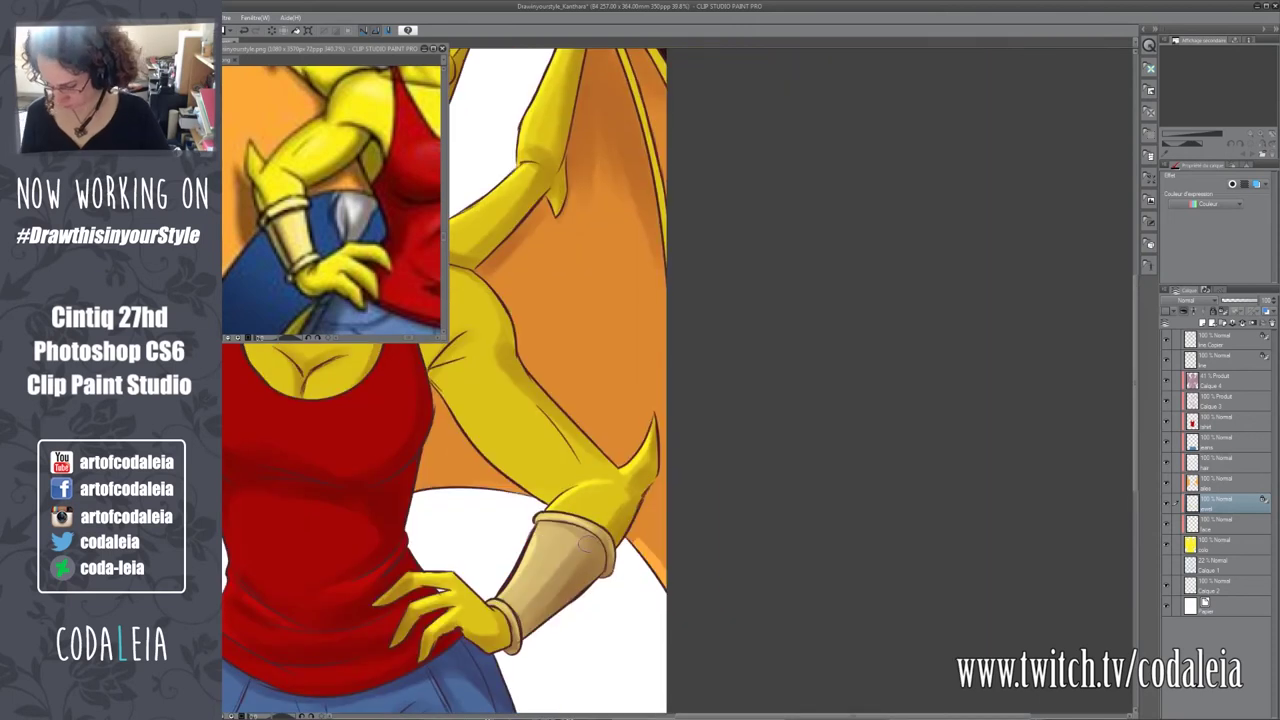
drag(447, 456, 560, 650)
Add a new layer near the top and set its blend mode to Color Dodge.
click(1184, 312)
click(1200, 380)
drag(600, 450, 530, 467)
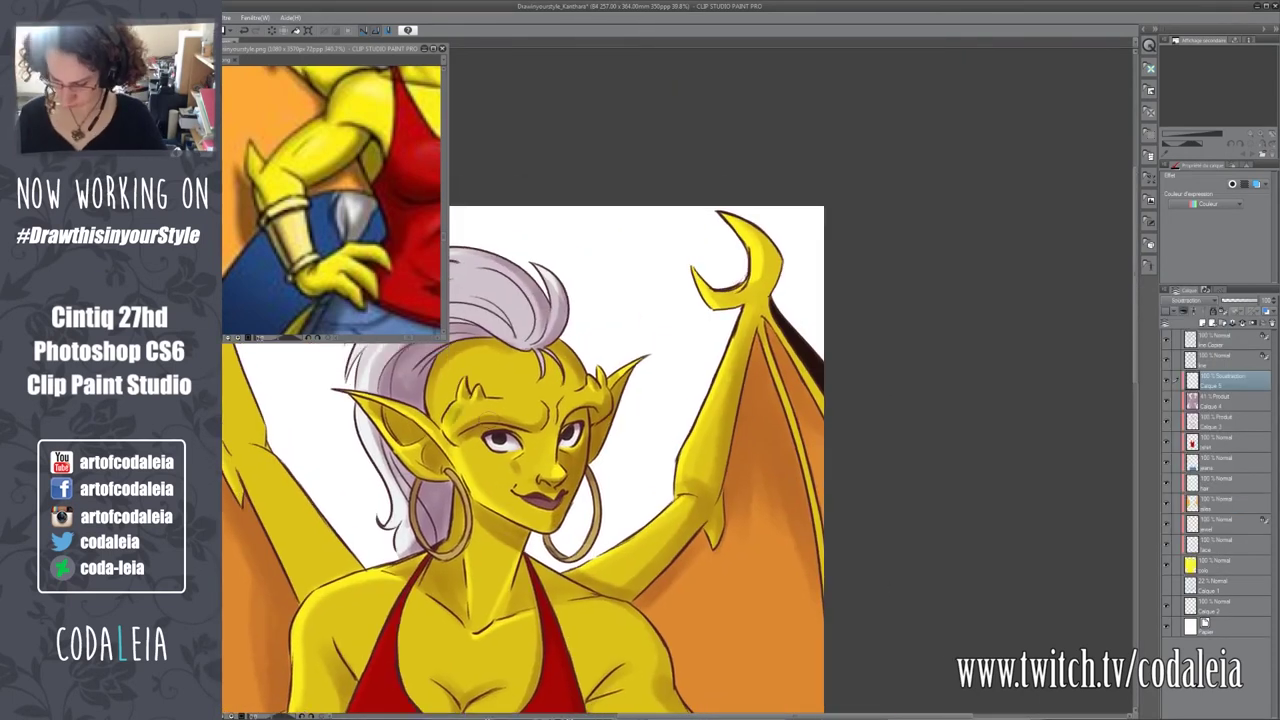
click(1190, 300)
click(1185, 434)
click(1190, 300)
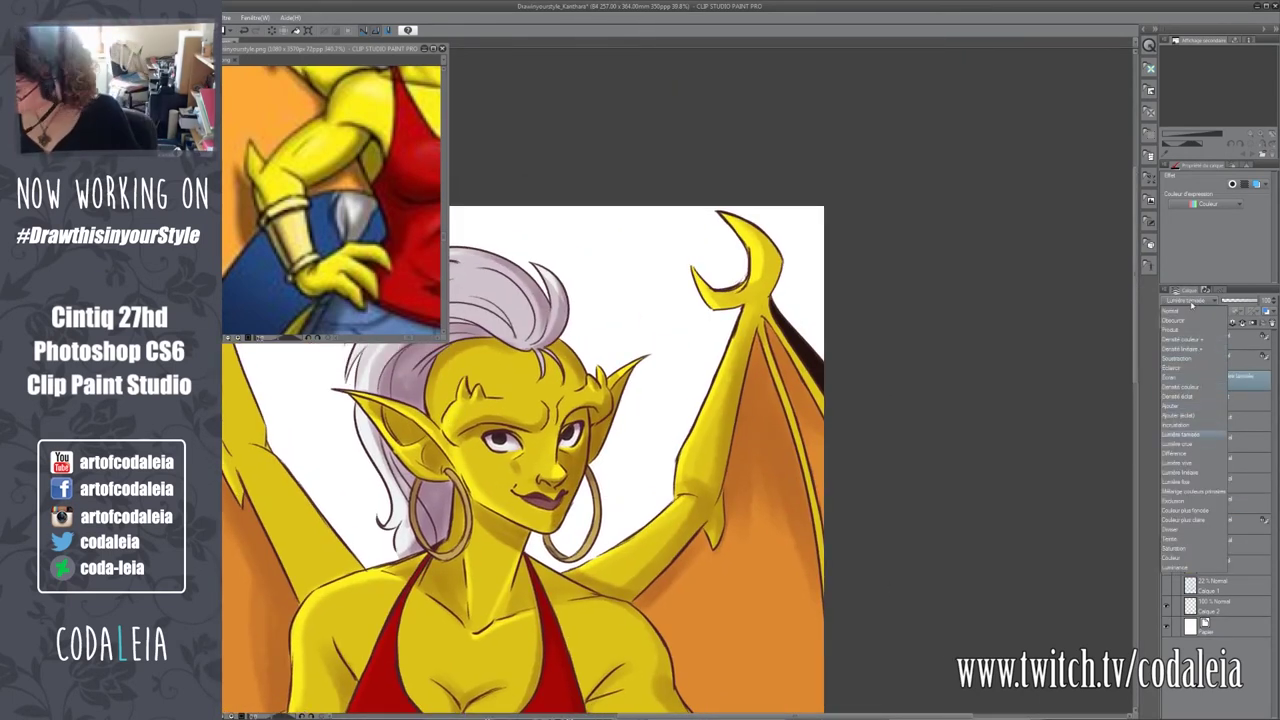
click(1172, 367)
Bring the chest and arm into view, select the figure from Calque 3, then deselect.
drag(642, 479, 717, 374)
drag(760, 600, 640, 420)
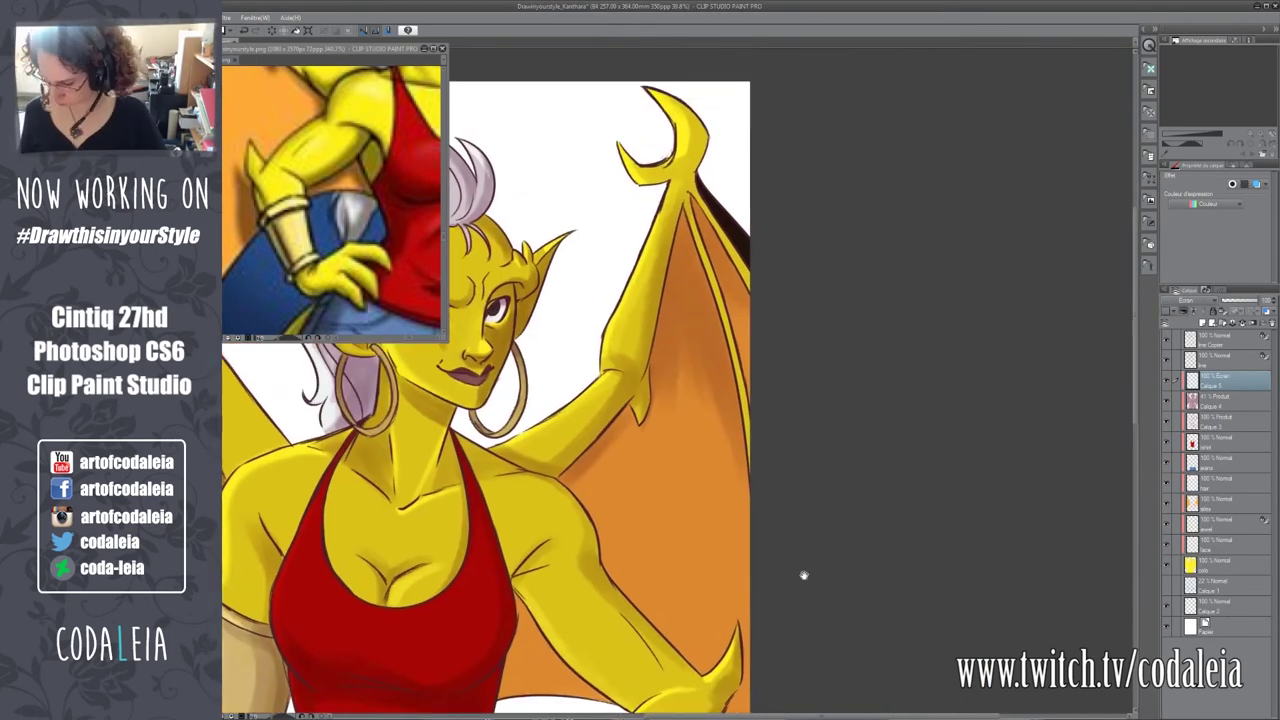
drag(806, 577, 700, 560)
click(1230, 420)
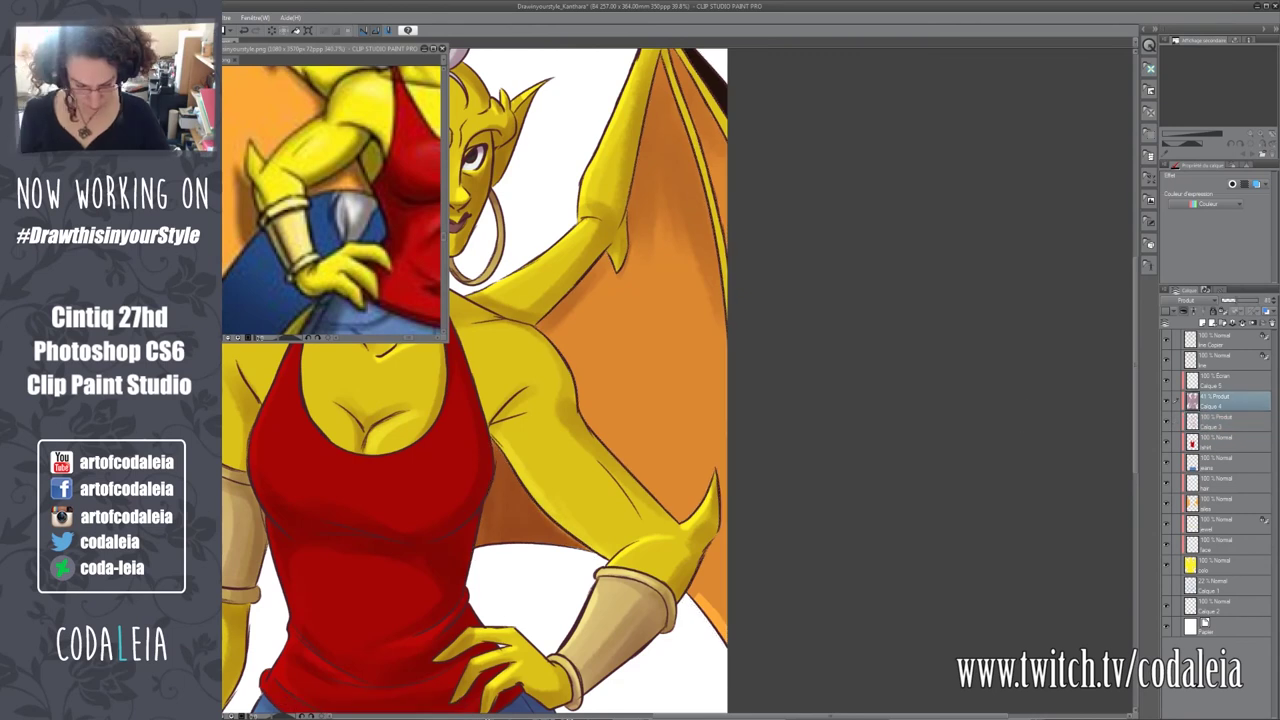
key(ctrl+d)
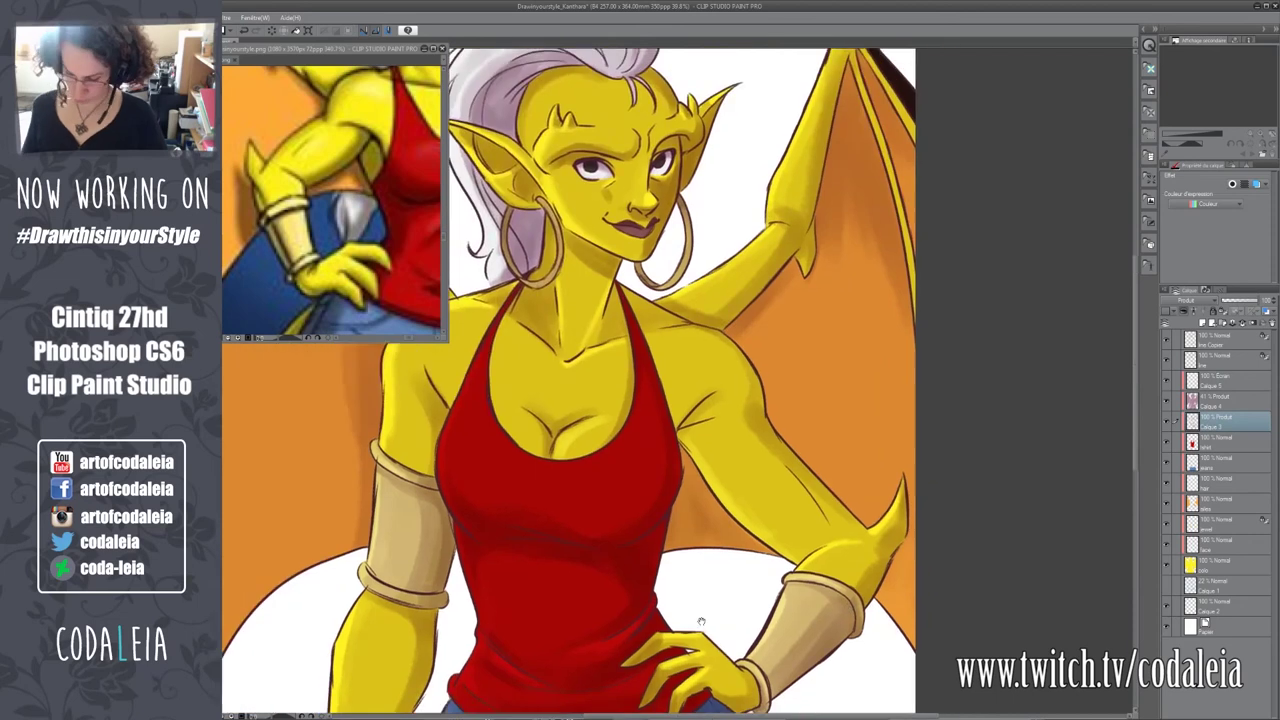
Pan across the face, arms and wings to review the colouring.
mouse_move(667, 496)
mouse_down()
mouse_move(524, 398)
mouse_move(574, 528)
mouse_move(620, 578)
mouse_move(614, 600)
mouse_up()
drag(310, 387, 405, 449)
drag(507, 640, 512, 458)
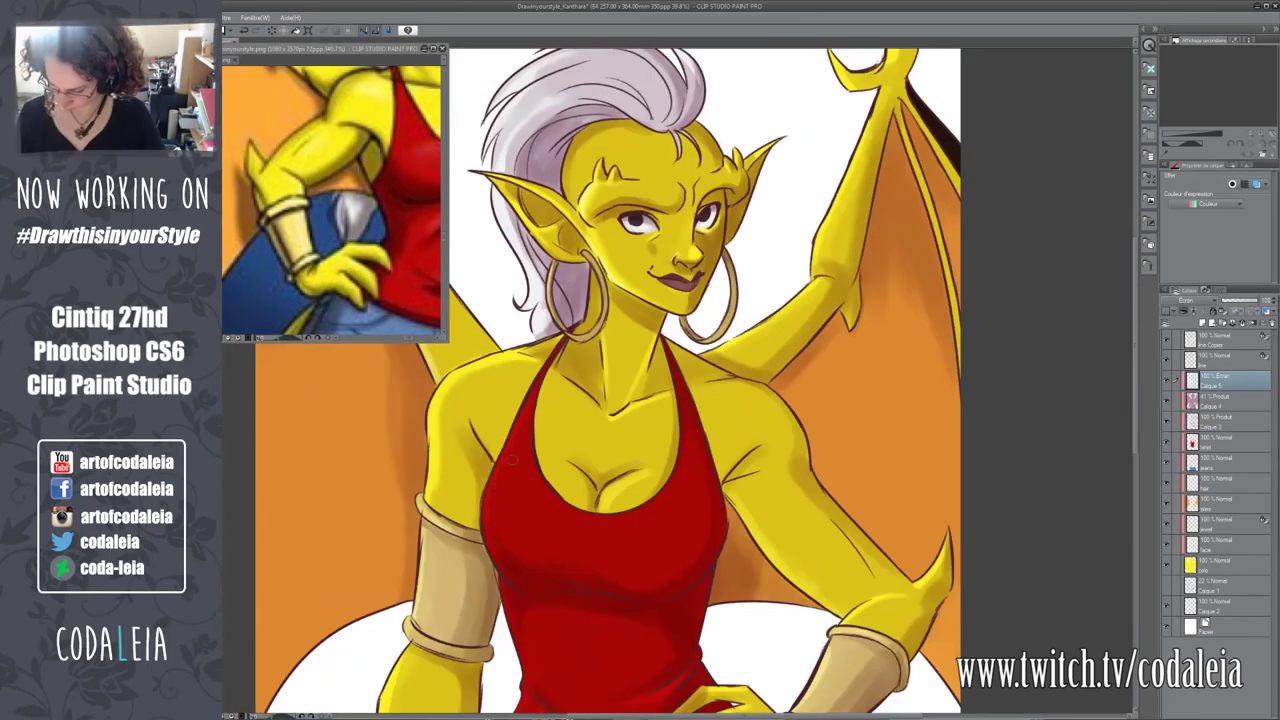
drag(600, 620, 520, 420)
mouse_move(520, 300)
mouse_down()
mouse_move(590, 550)
mouse_move(612, 581)
mouse_move(652, 463)
mouse_move(686, 435)
mouse_move(629, 543)
mouse_move(632, 572)
mouse_up()
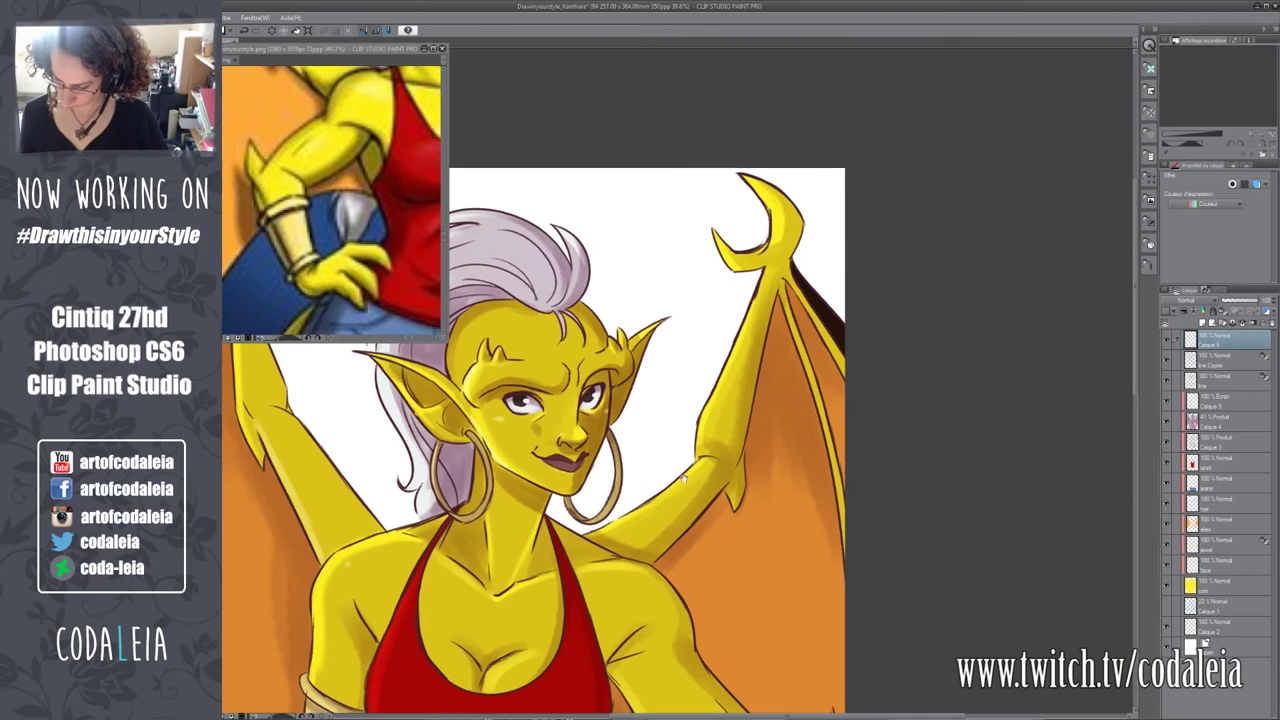
drag(684, 478, 770, 278)
Pan down over the hair top, torso, hips and jeans, then zoom out.
drag(434, 360, 440, 566)
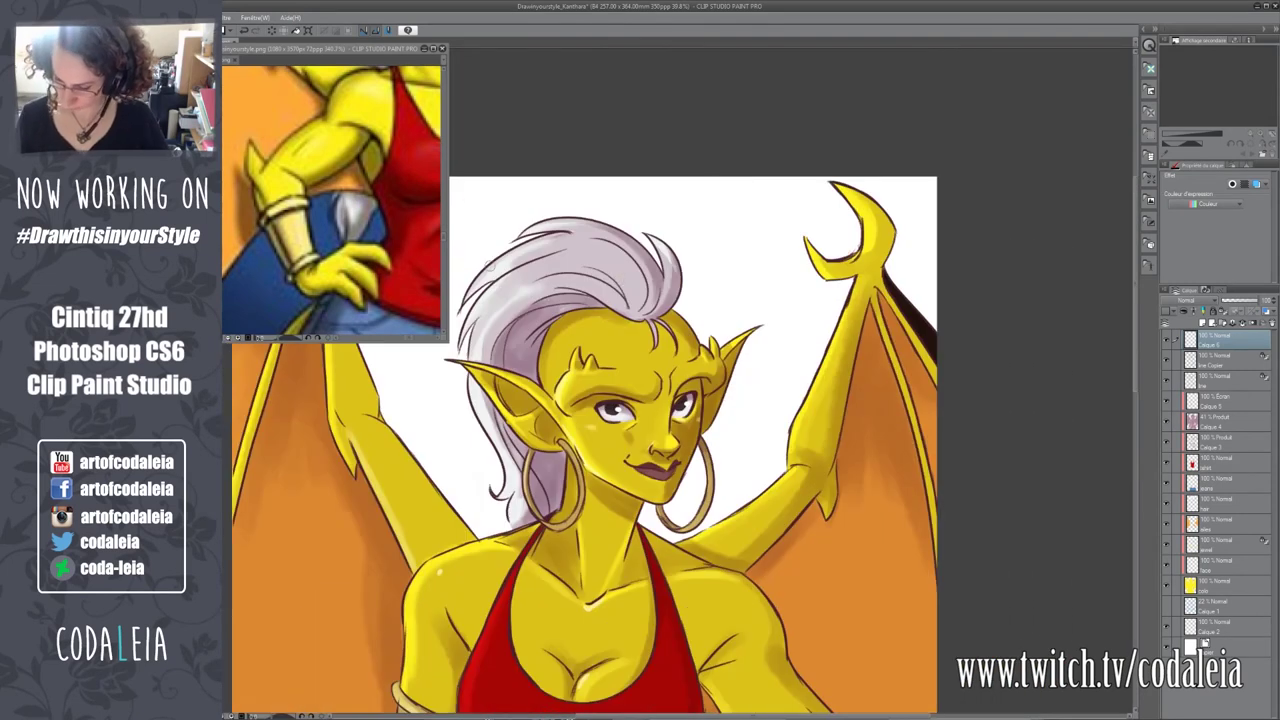
drag(688, 483, 696, 472)
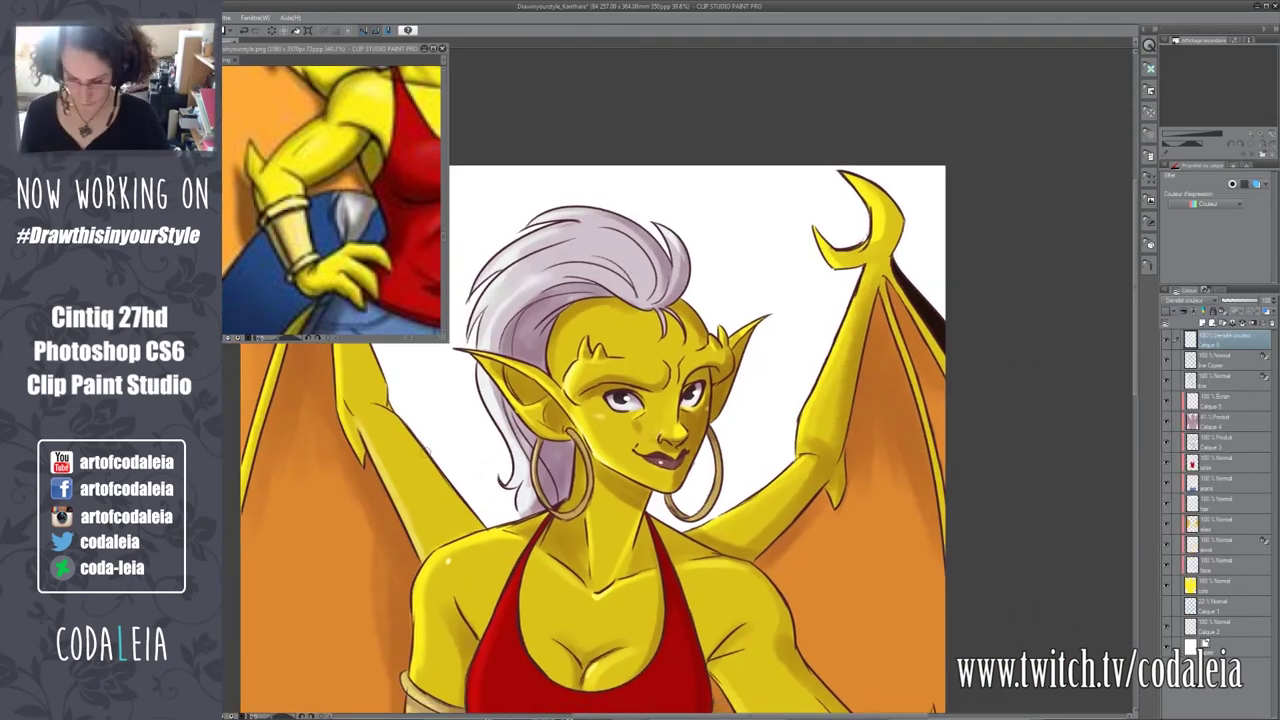
drag(482, 247, 494, 167)
mouse_move(707, 505)
mouse_down()
mouse_move(727, 430)
mouse_move(846, 333)
mouse_up()
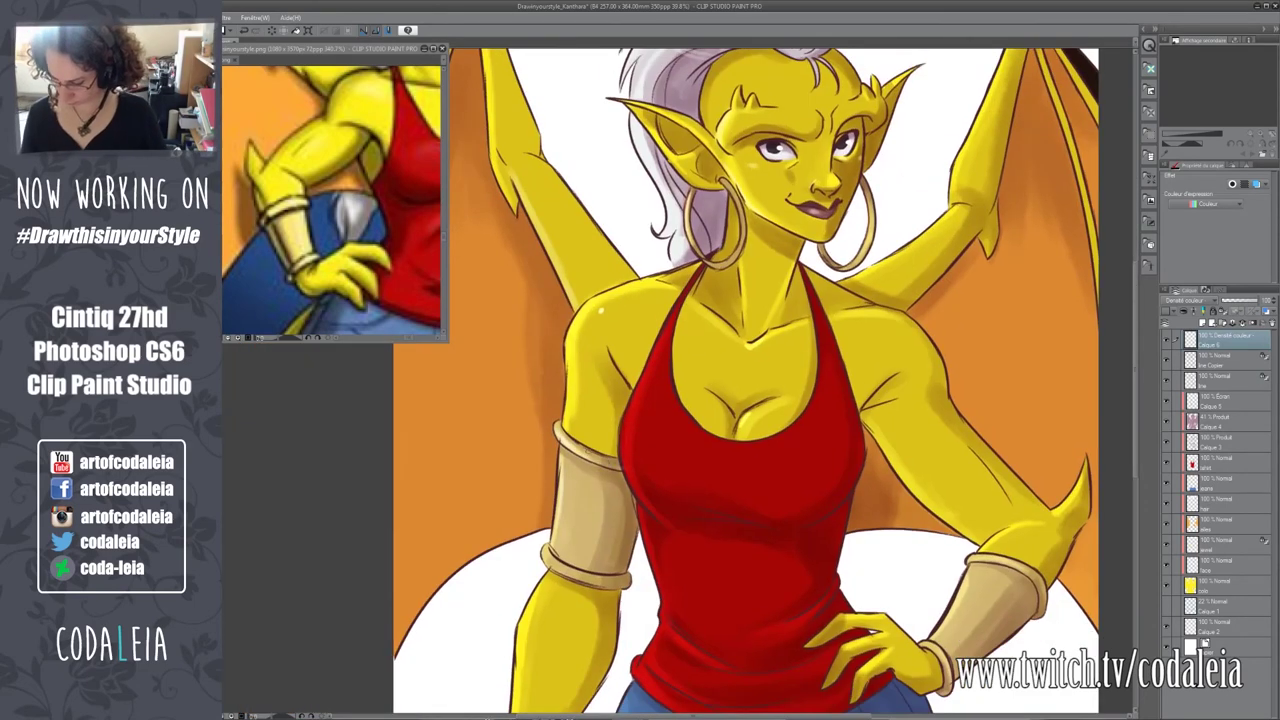
mouse_move(850, 640)
mouse_down()
mouse_move(686, 471)
mouse_move(700, 340)
mouse_up()
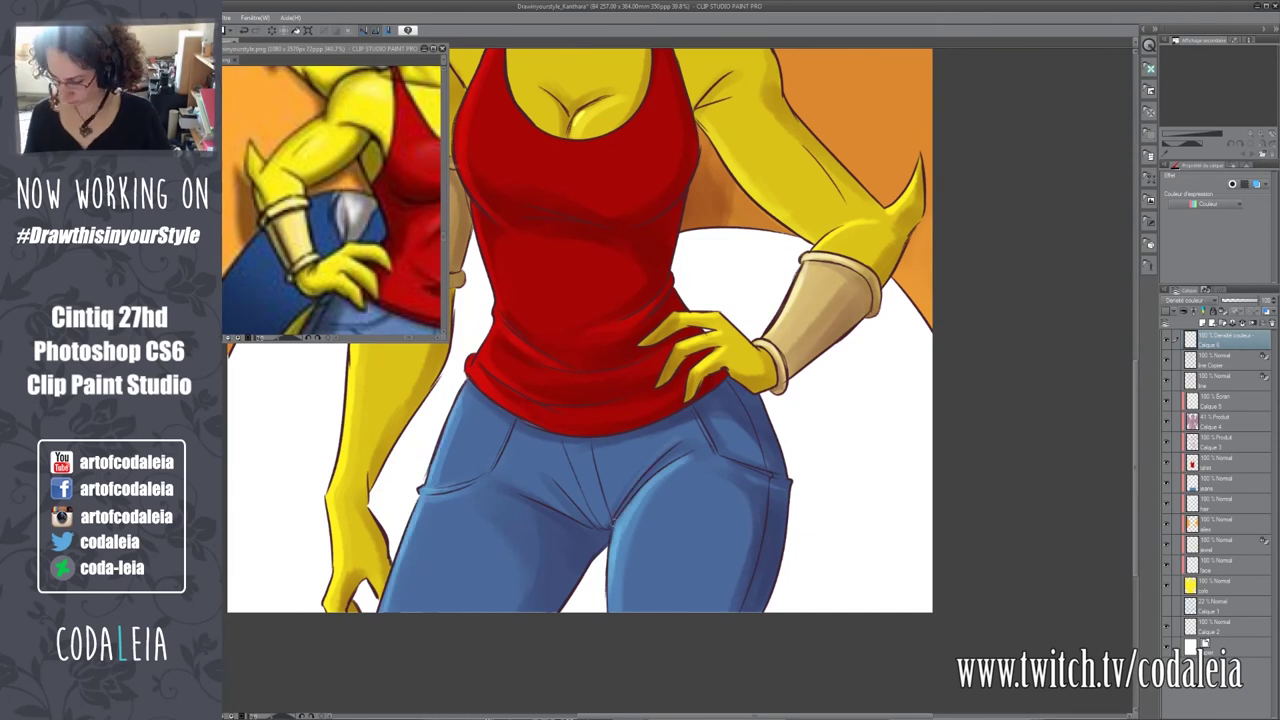
key(ctrl+minus)
key(ctrl+minus)
key(ctrl+minus)
Save the painting in Clip Studio and open the saved file in Photoshop.
key(ctrl+shift+s)
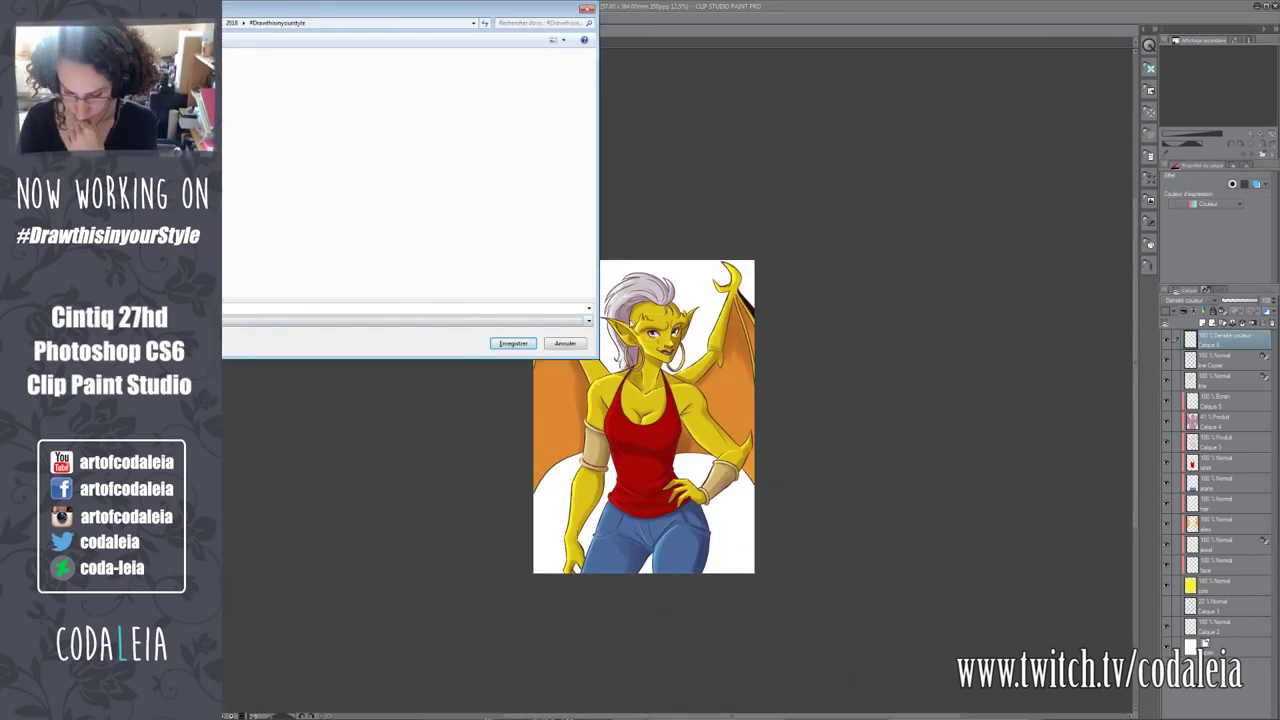
key(Return)
key(alt+Tab)
key(ctrl+o)
click(706, 161)
double_click(657, 246)
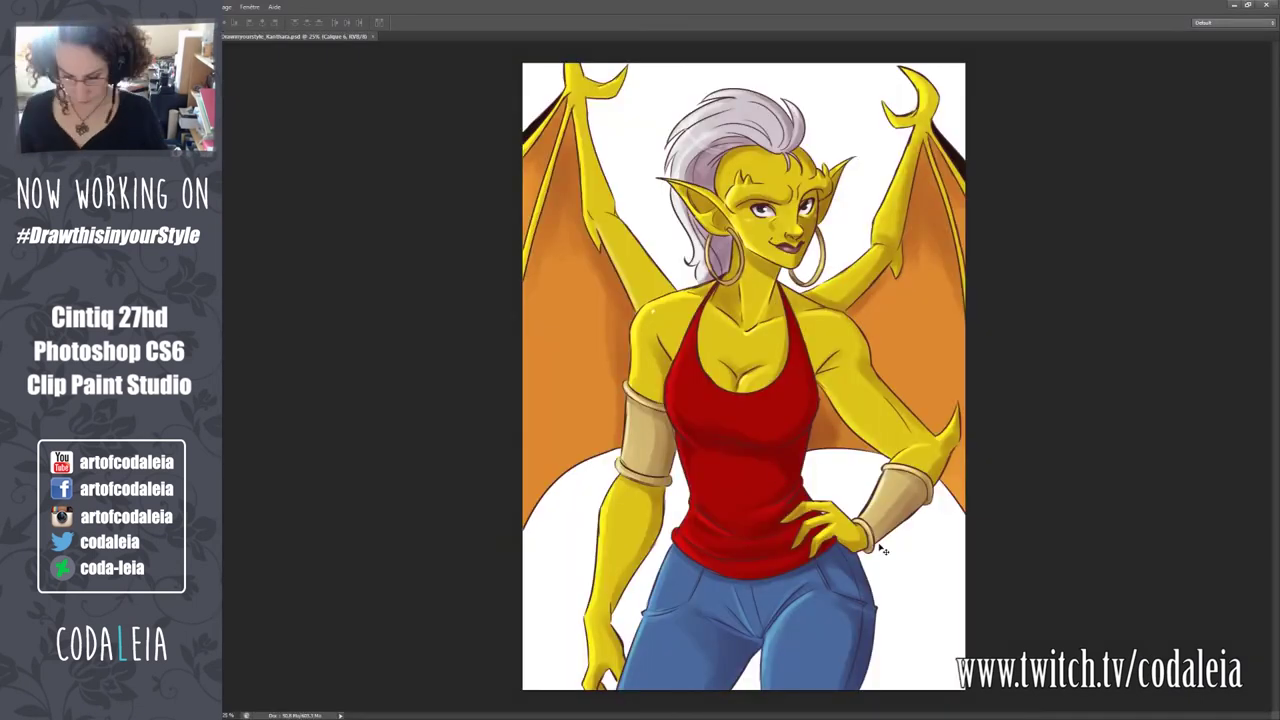
Duplicate the line art layer and apply a Gaussian Blur to the copy.
key(ctrl+j)
click(200, 7)
click(250, 23)
key(Return)
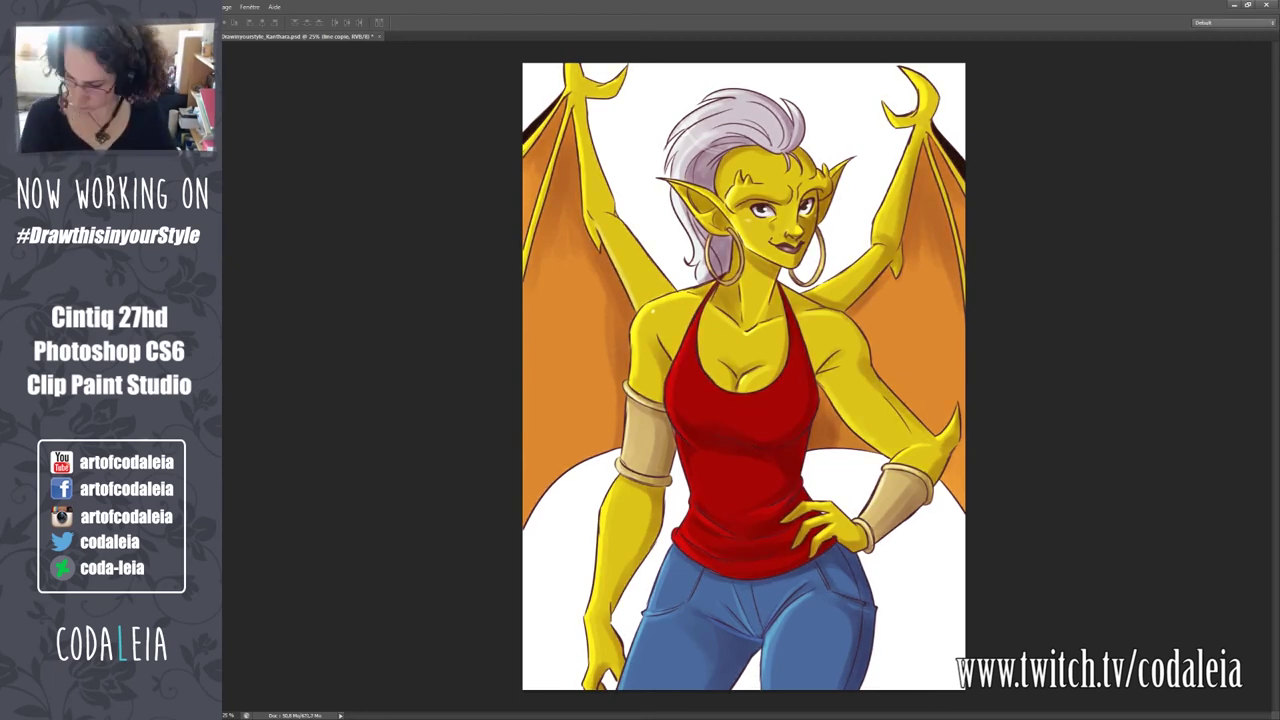
scroll(583, 347, up, 5)
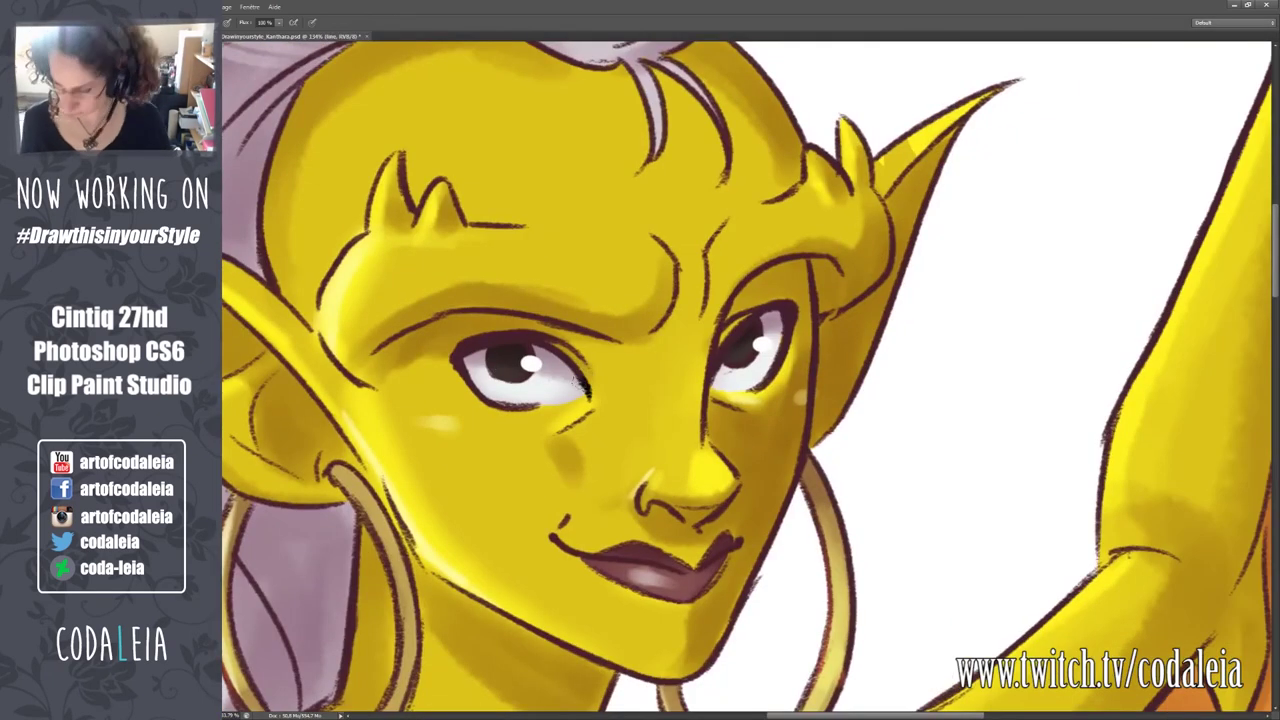
scroll(787, 520, down, 5)
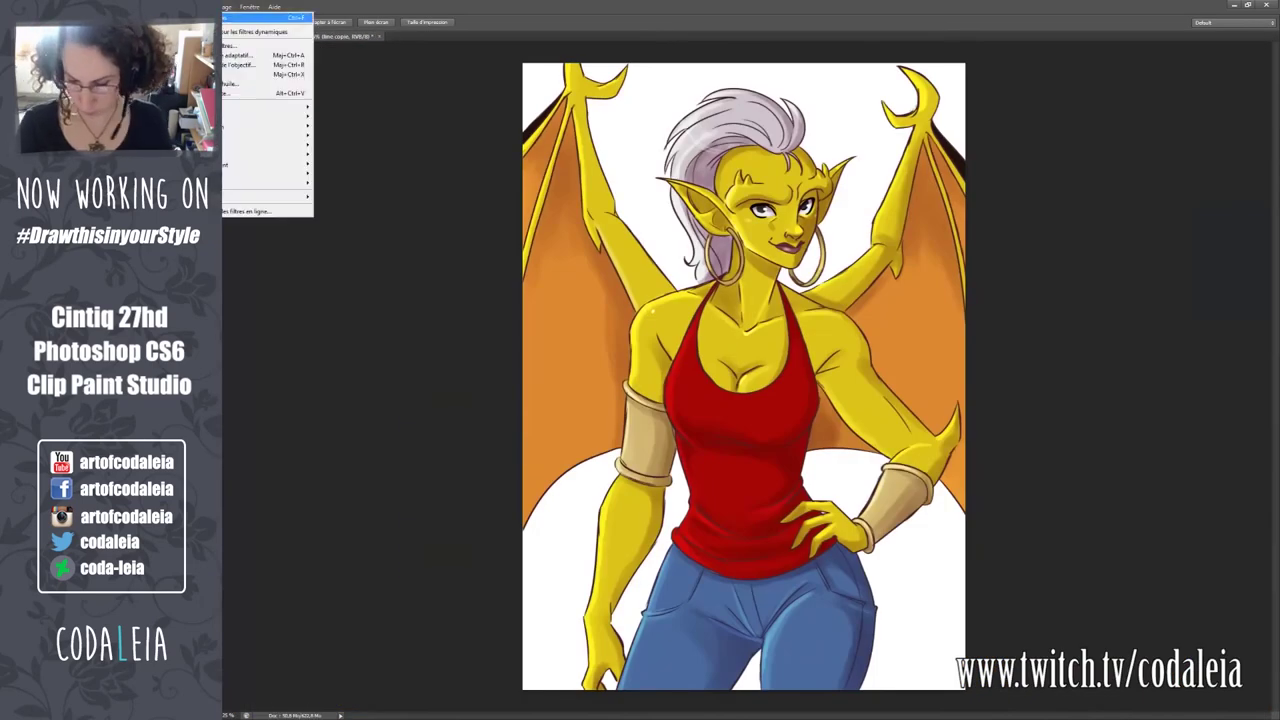
scroll(640, 380, up, 1)
scroll(632, 396, up, 2)
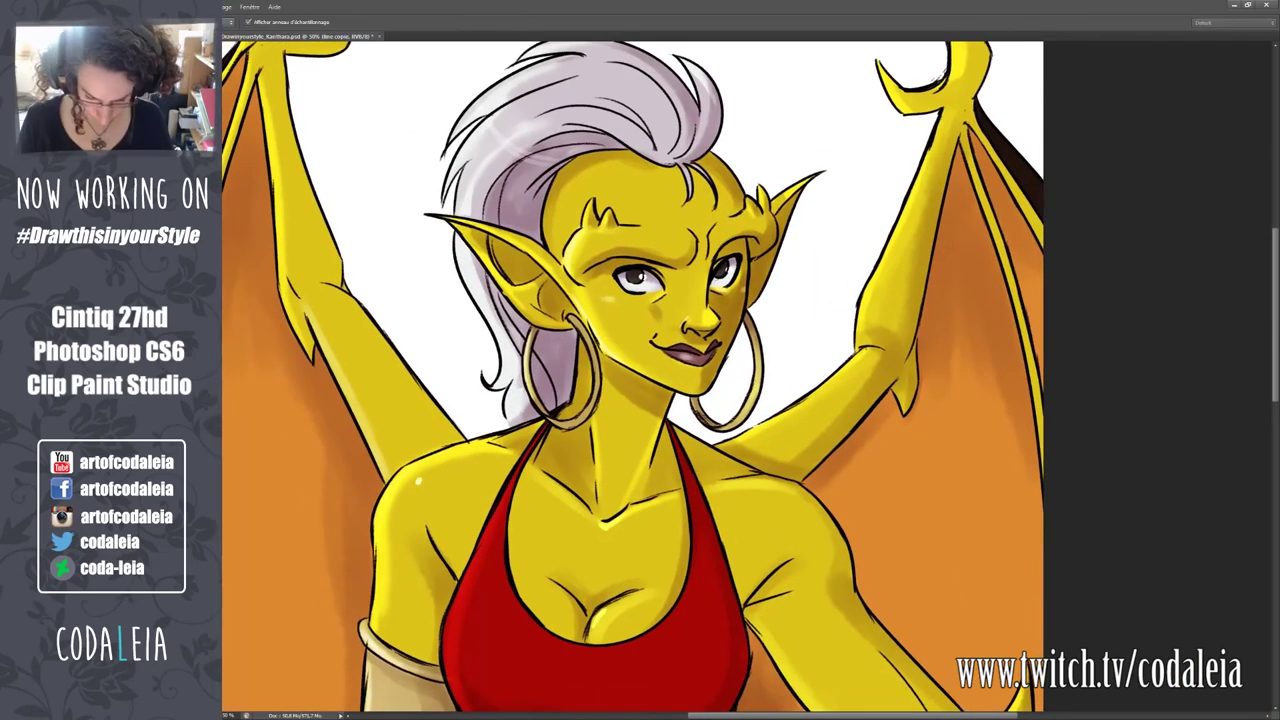
Recolour the blurred line copy dark red.
key(alt+shift+BackSpace)
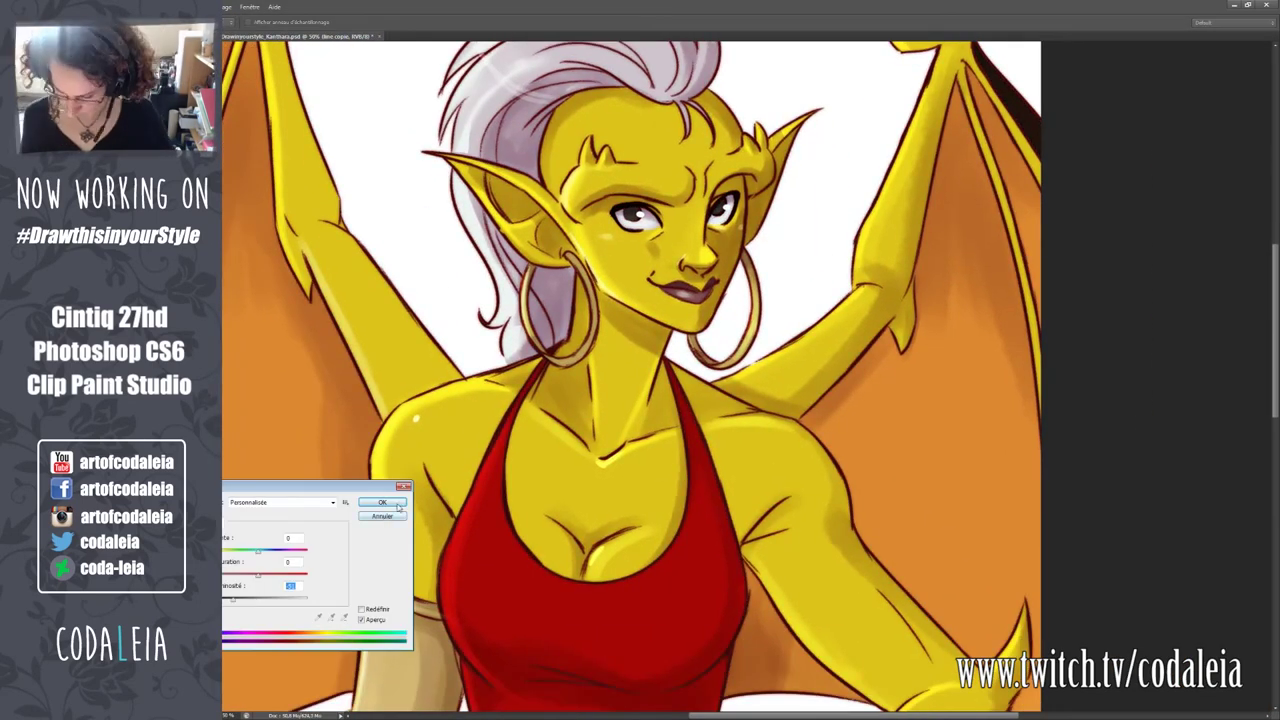
scroll(589, 424, down, 5)
scroll(566, 548, up, 3)
scroll(566, 548, down, 1)
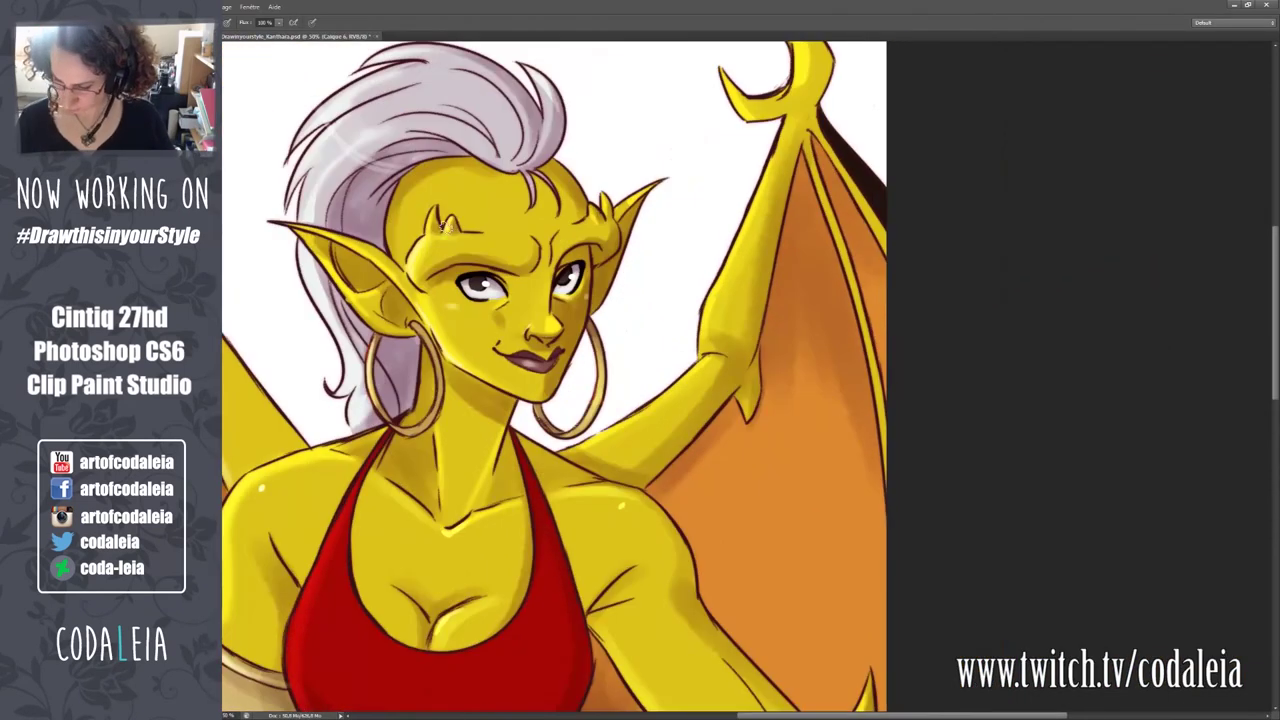
scroll(600, 540, down, 1)
scroll(640, 536, down, 2)
scroll(686, 532, down, 1)
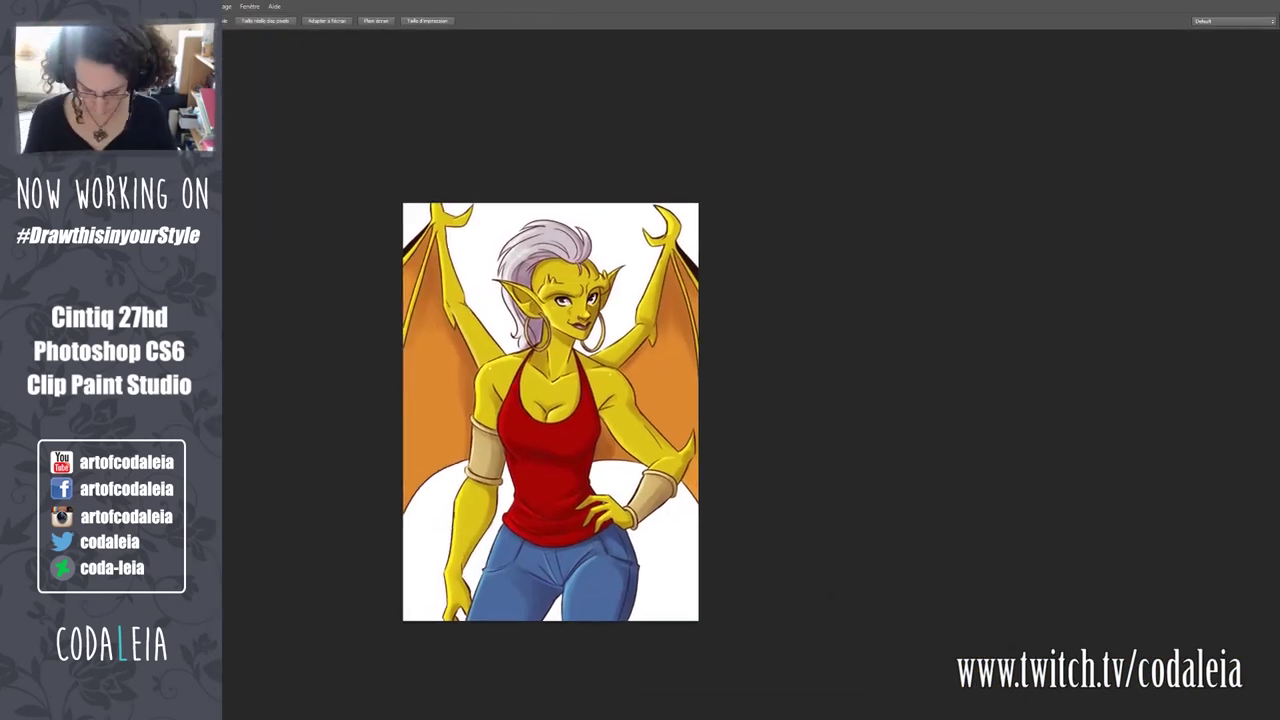
Reposition the painting in the view and switch to full-screen mode.
drag(466, 322, 535, 360)
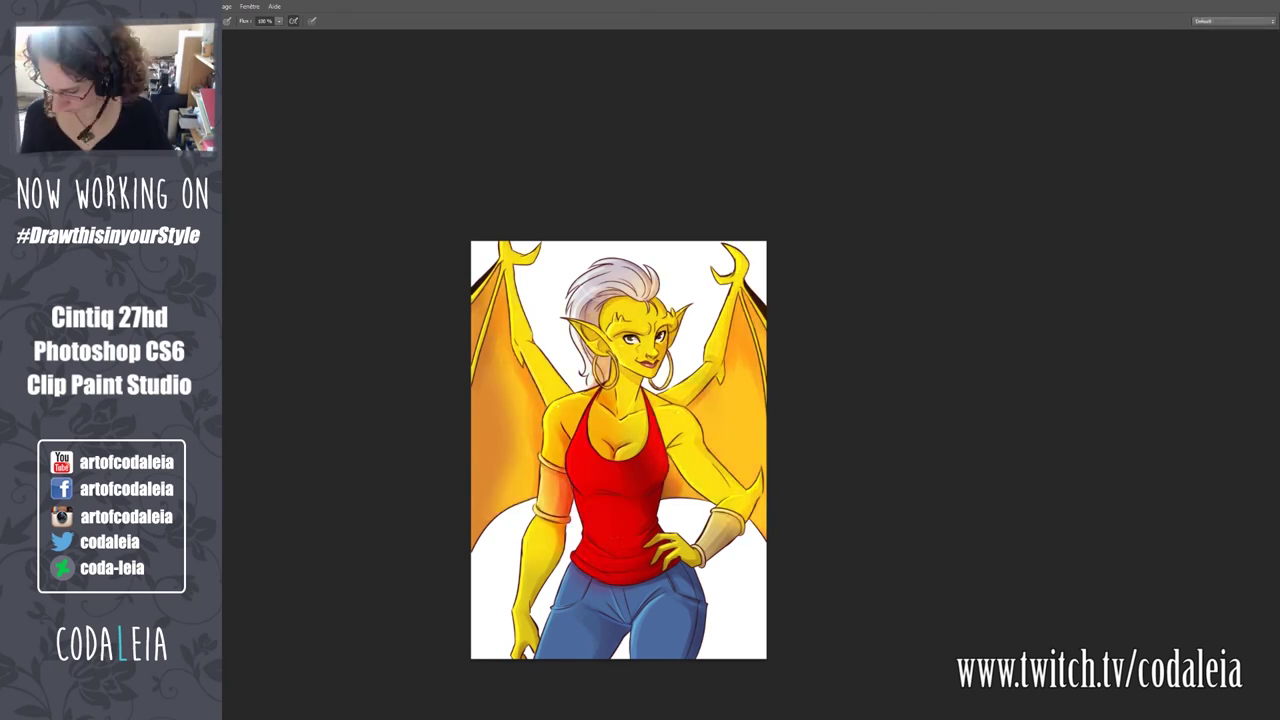
drag(633, 600, 601, 590)
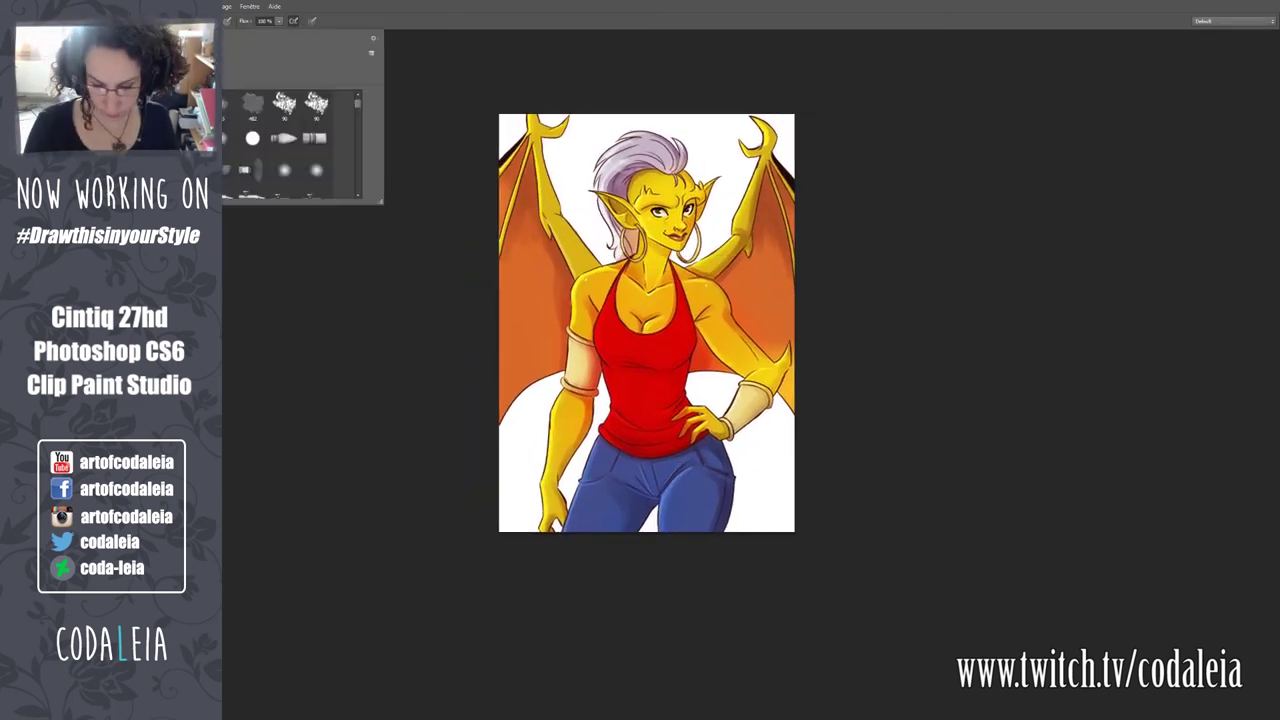
key(f)
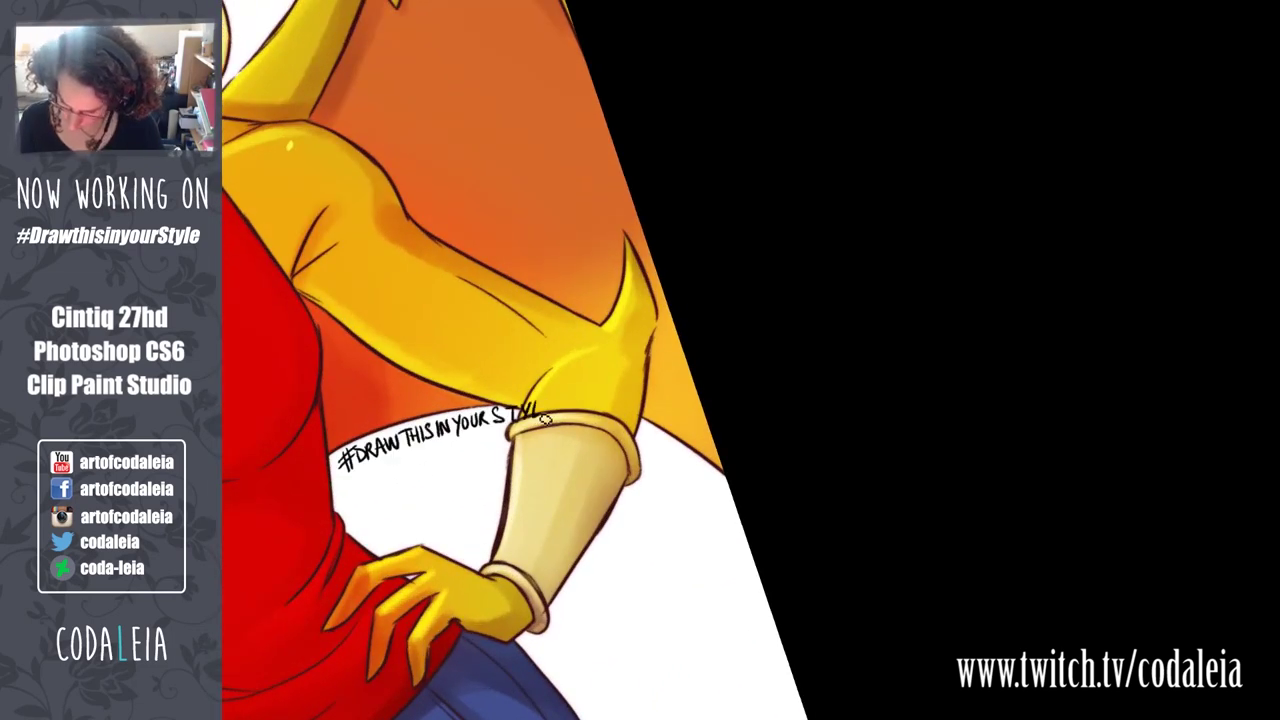
Open Signature_2018, return to the painting, fit it in view and save it.
key(ctrl+0)
key(ctrl+o)
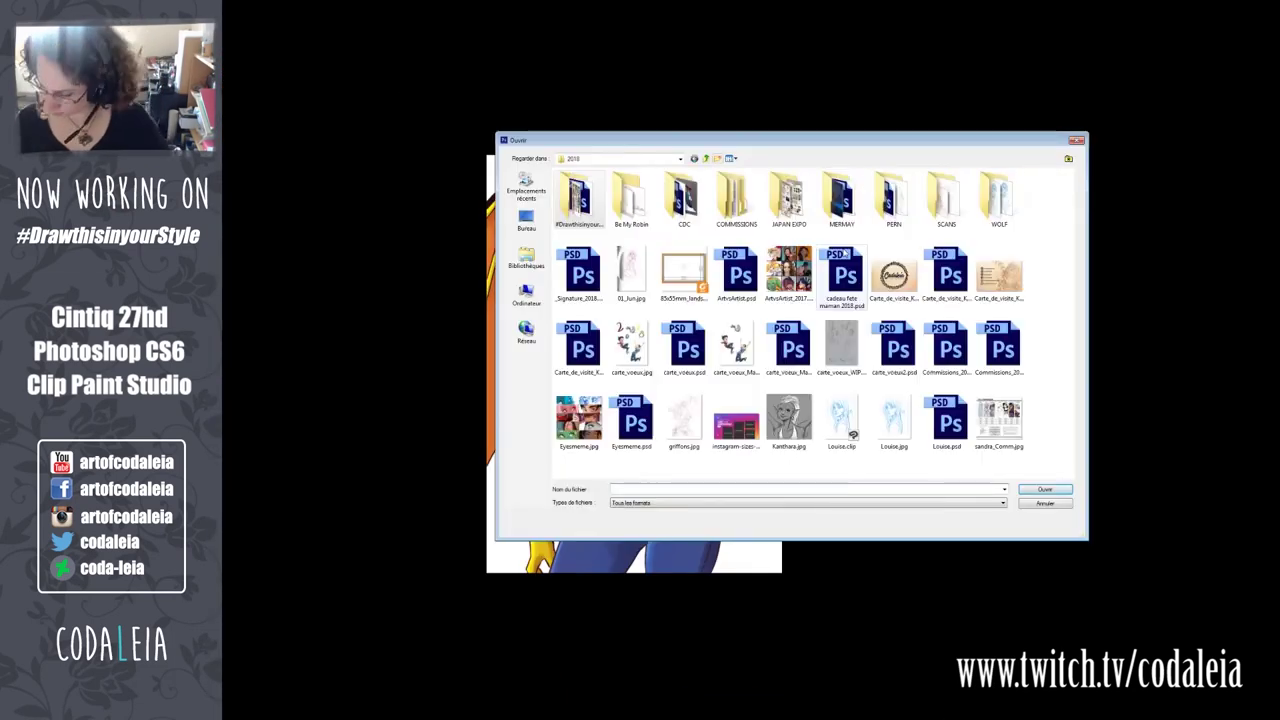
double_click(580, 272)
key(f)
click(722, 407)
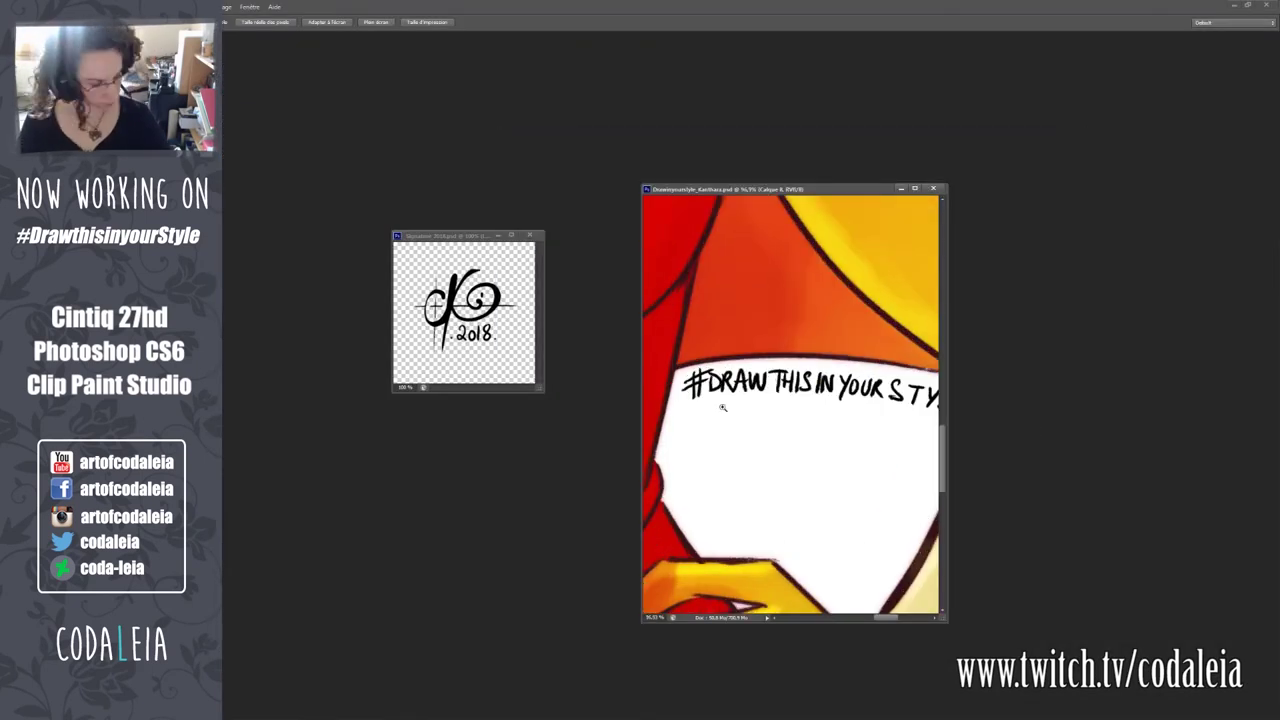
key(ctrl+0)
key(ctrl+s)
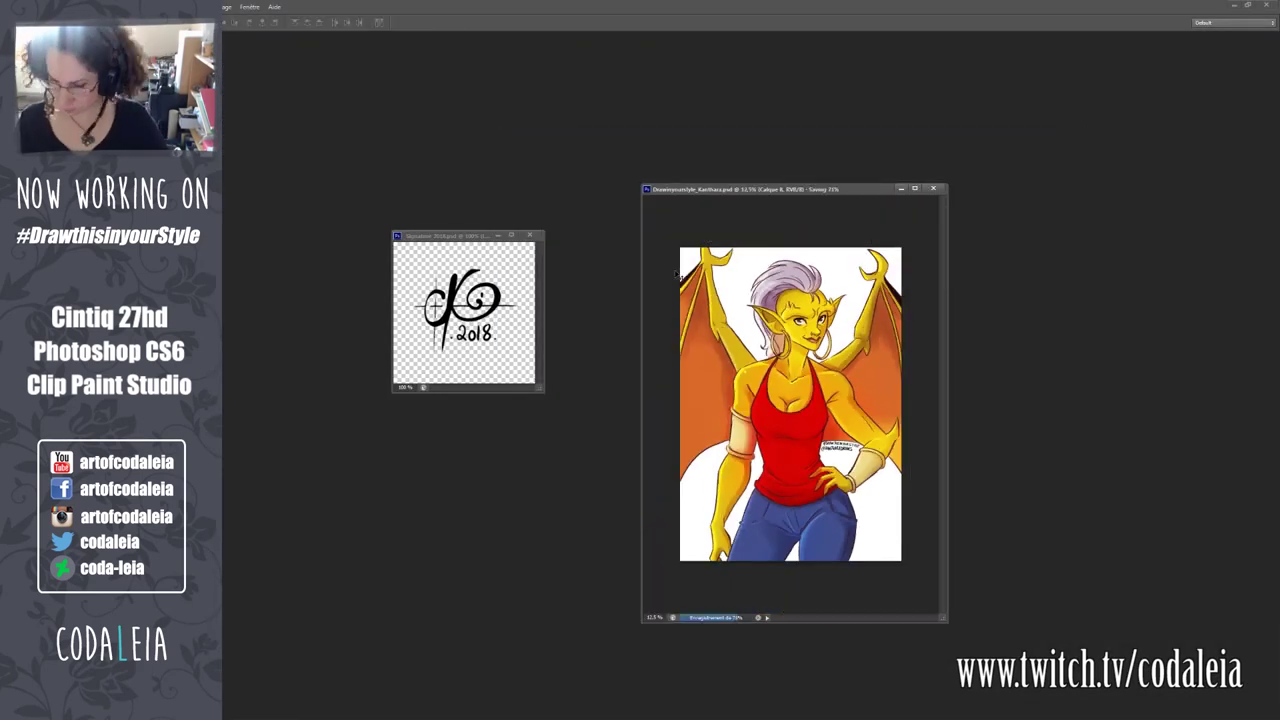
Open the JPG painting, place the signature bottom-right, close its file and invert it.
key(ctrl+o)
double_click(571, 196)
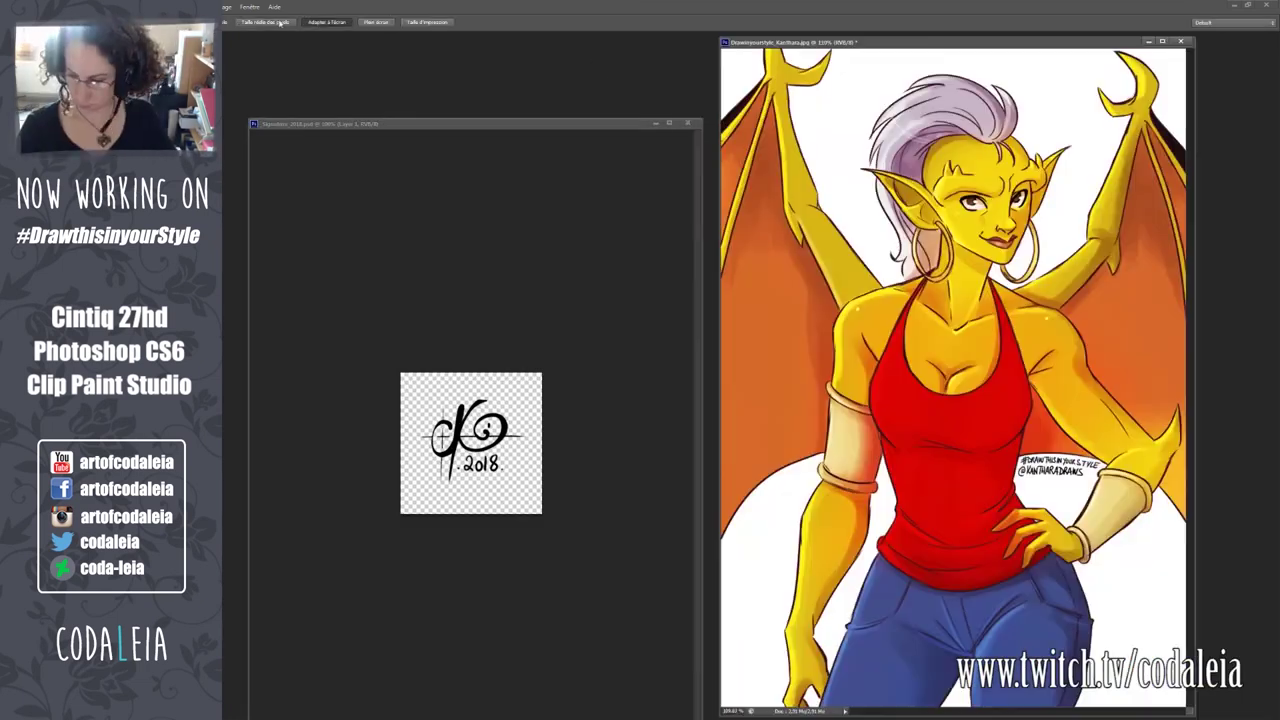
drag(470, 440, 1098, 605)
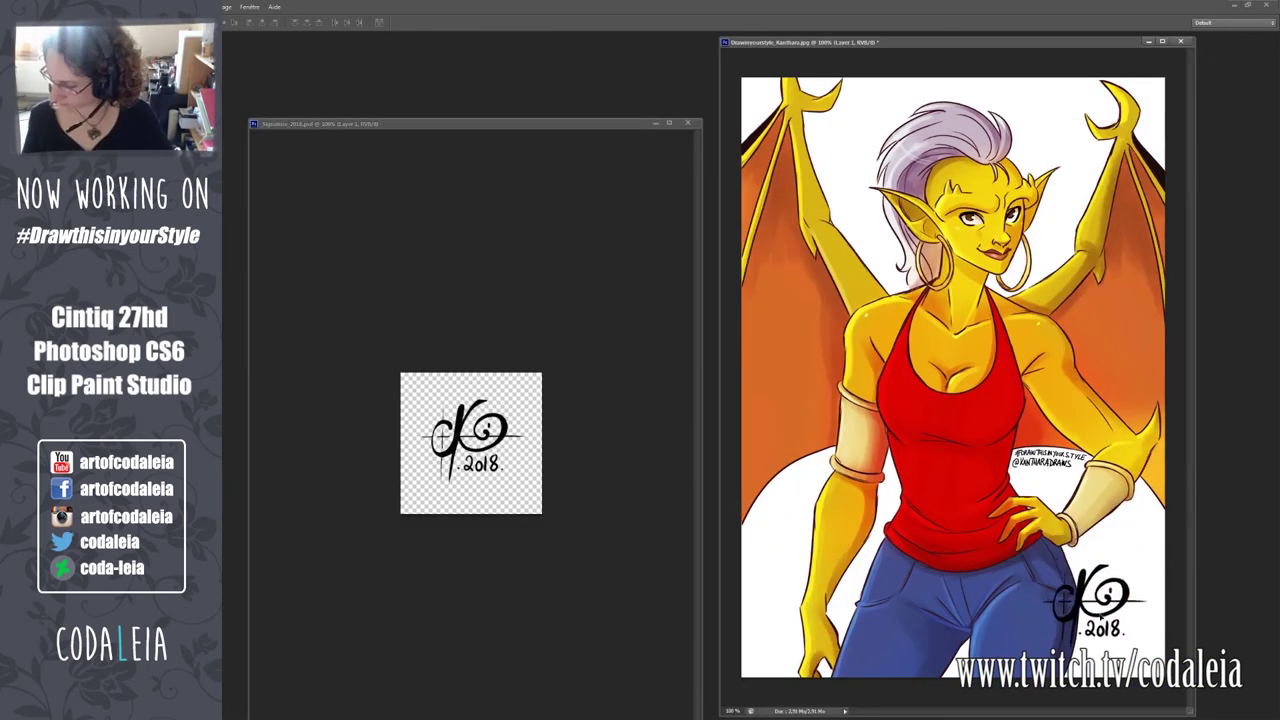
drag(450, 123, 440, 64)
key(ctrl+w)
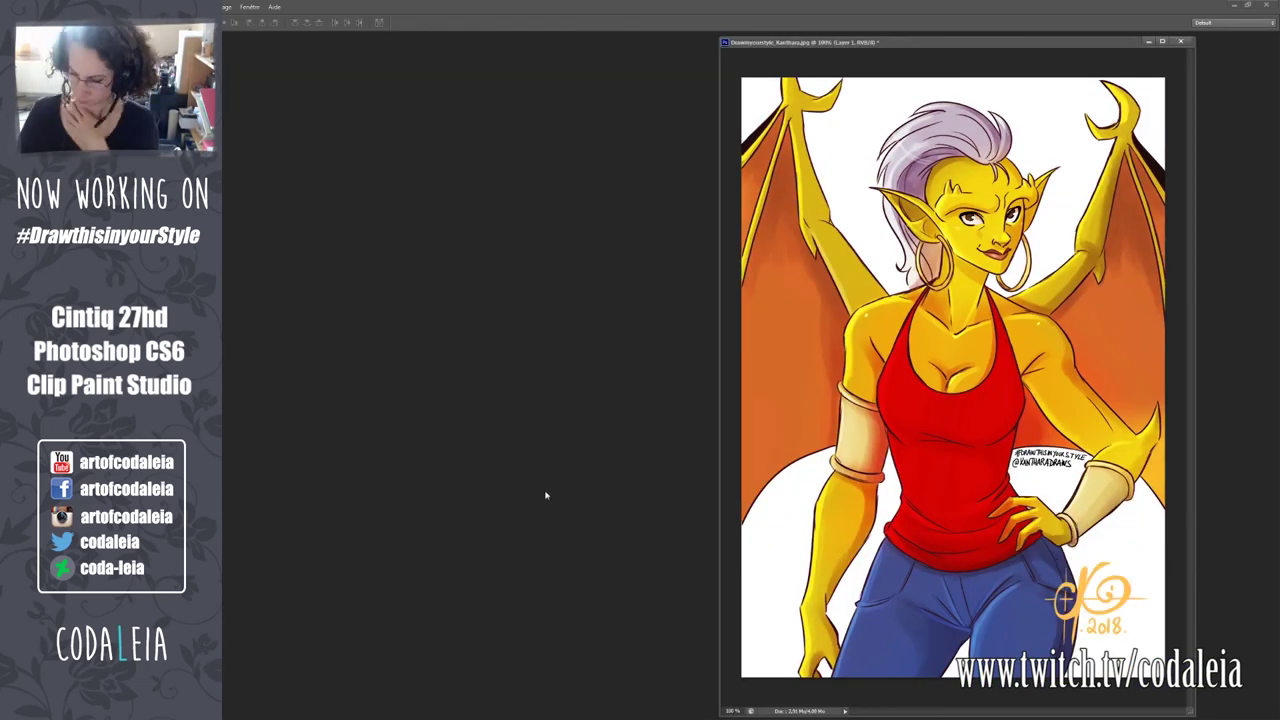
key(ctrl+i)
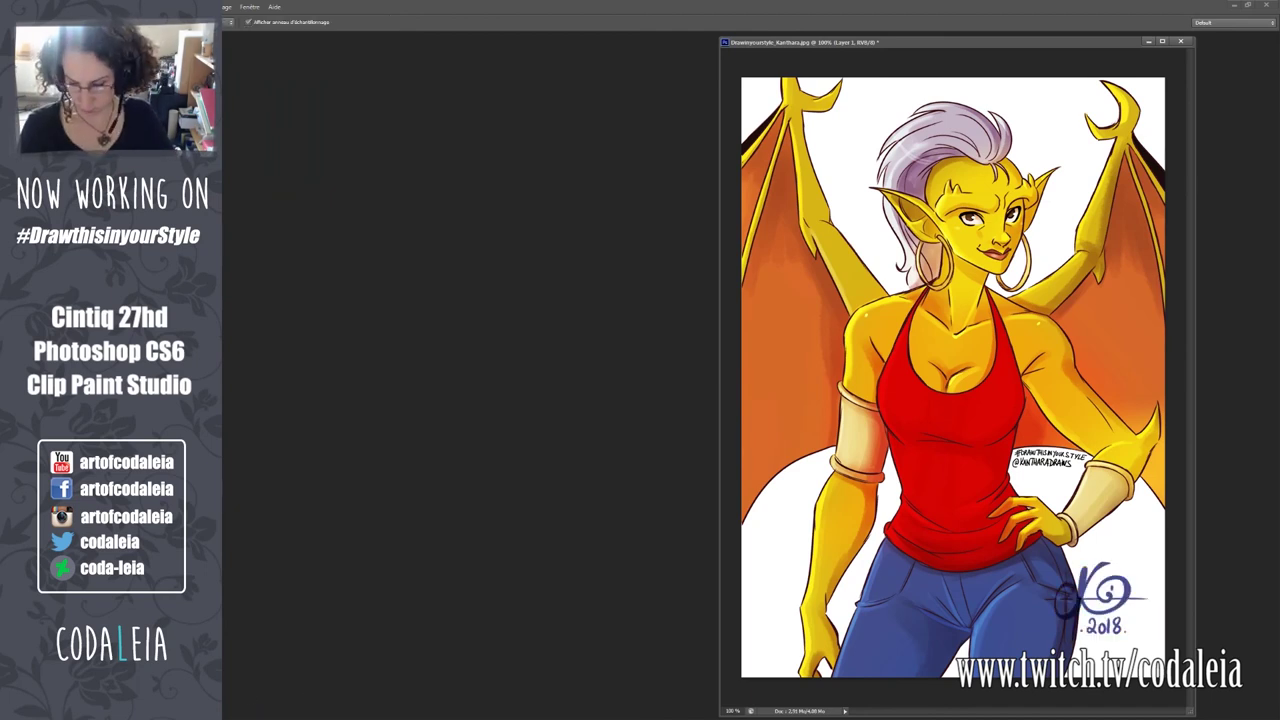
key(ctrl+plus)
drag(923, 656, 686, 523)
Switch to the Move tool and fit the whole painting on screen.
key(v)
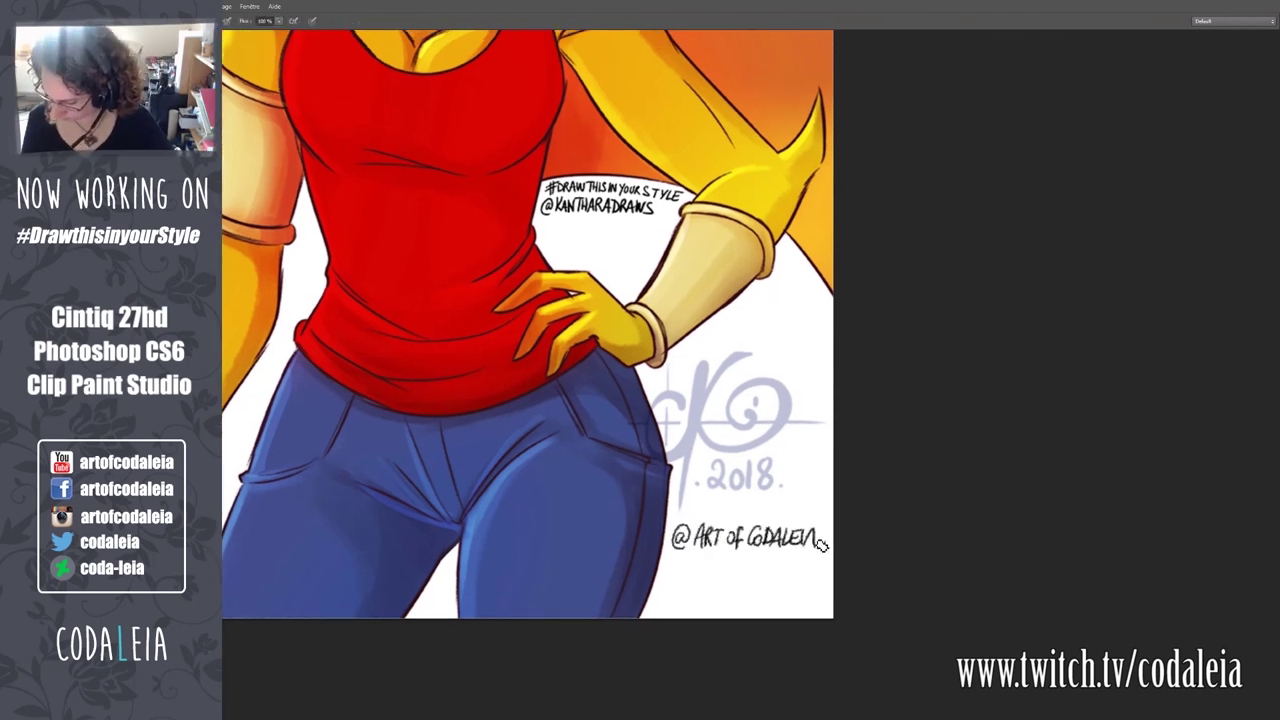
key(ctrl+0)
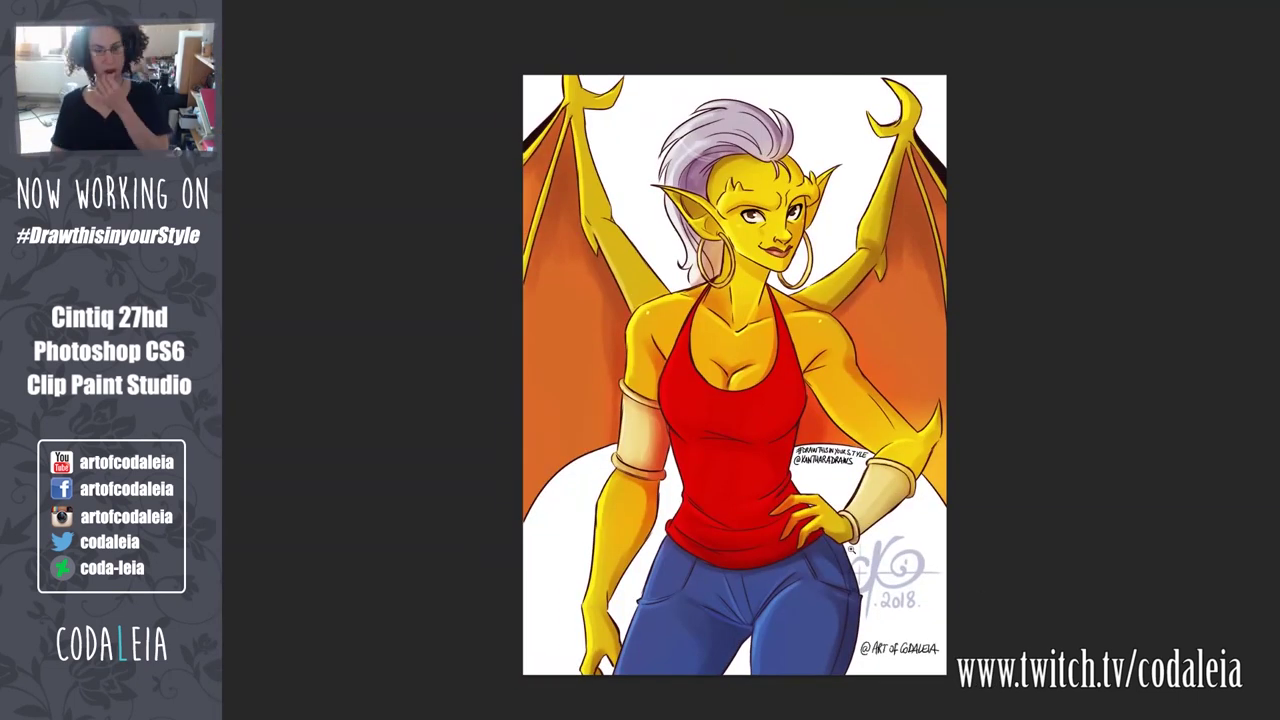